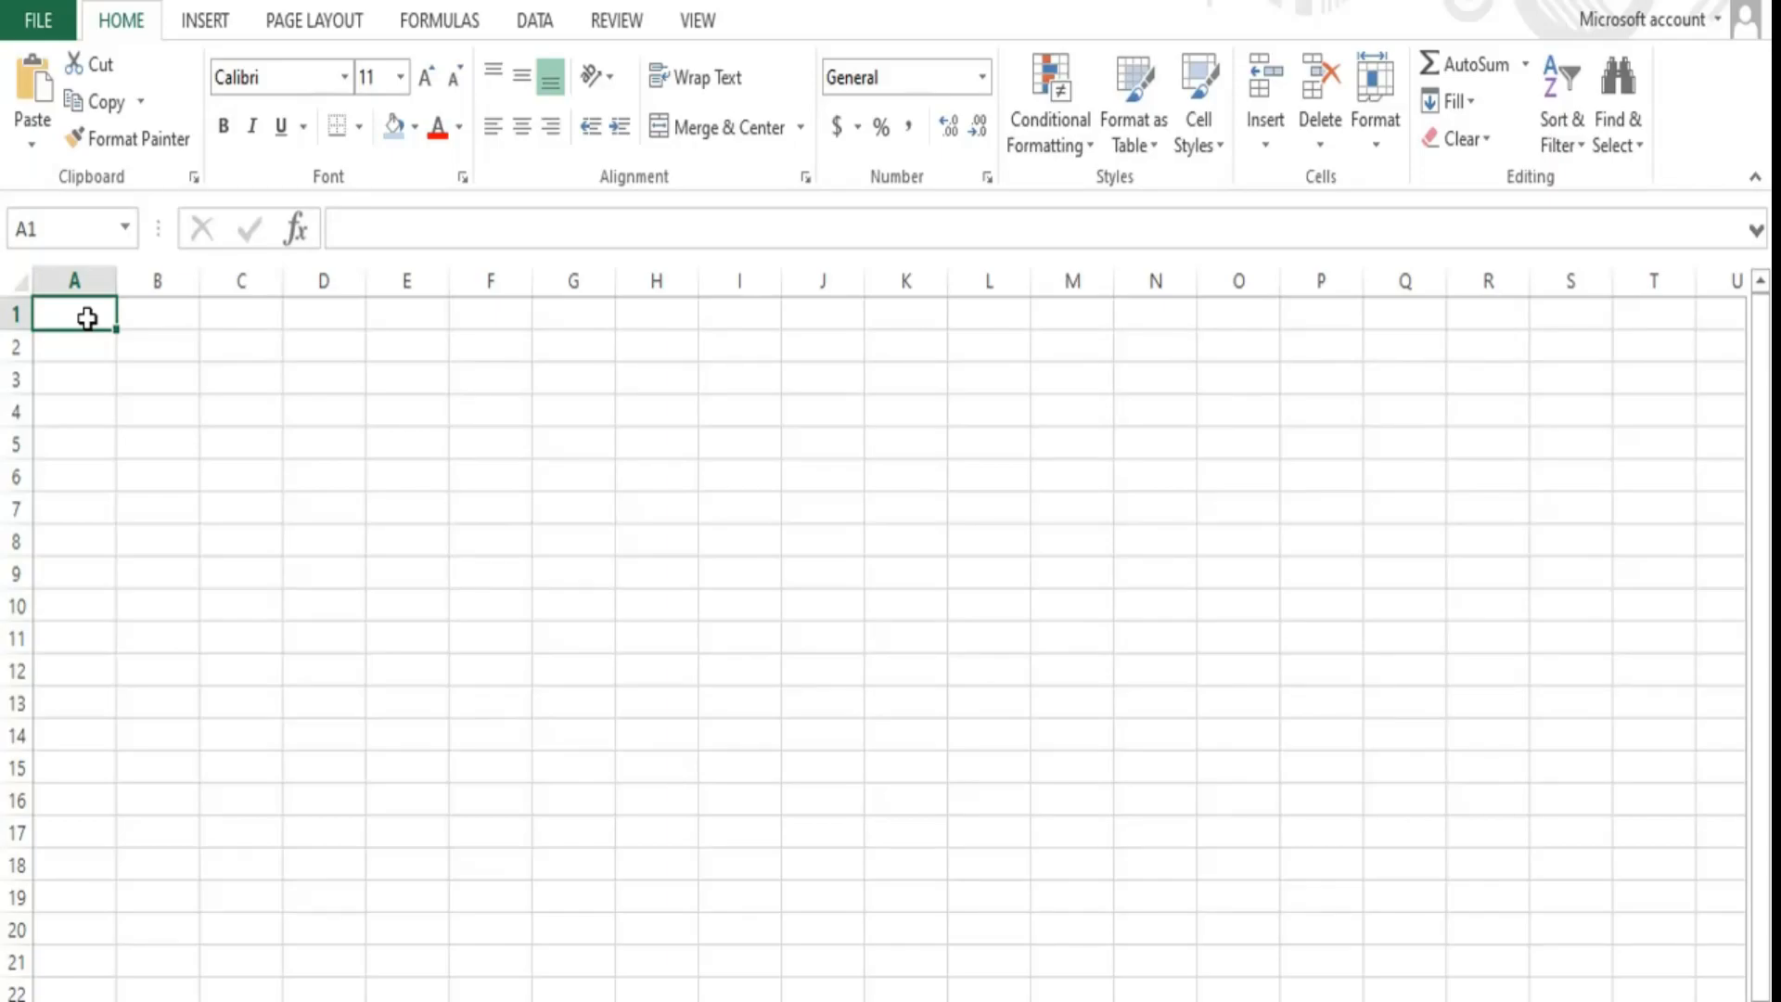
Enter the headers PRODUKT, CMIMI, CMIM I RI and SASIA E SHITUR in cells A1 to D1.
type("PRODUKT")
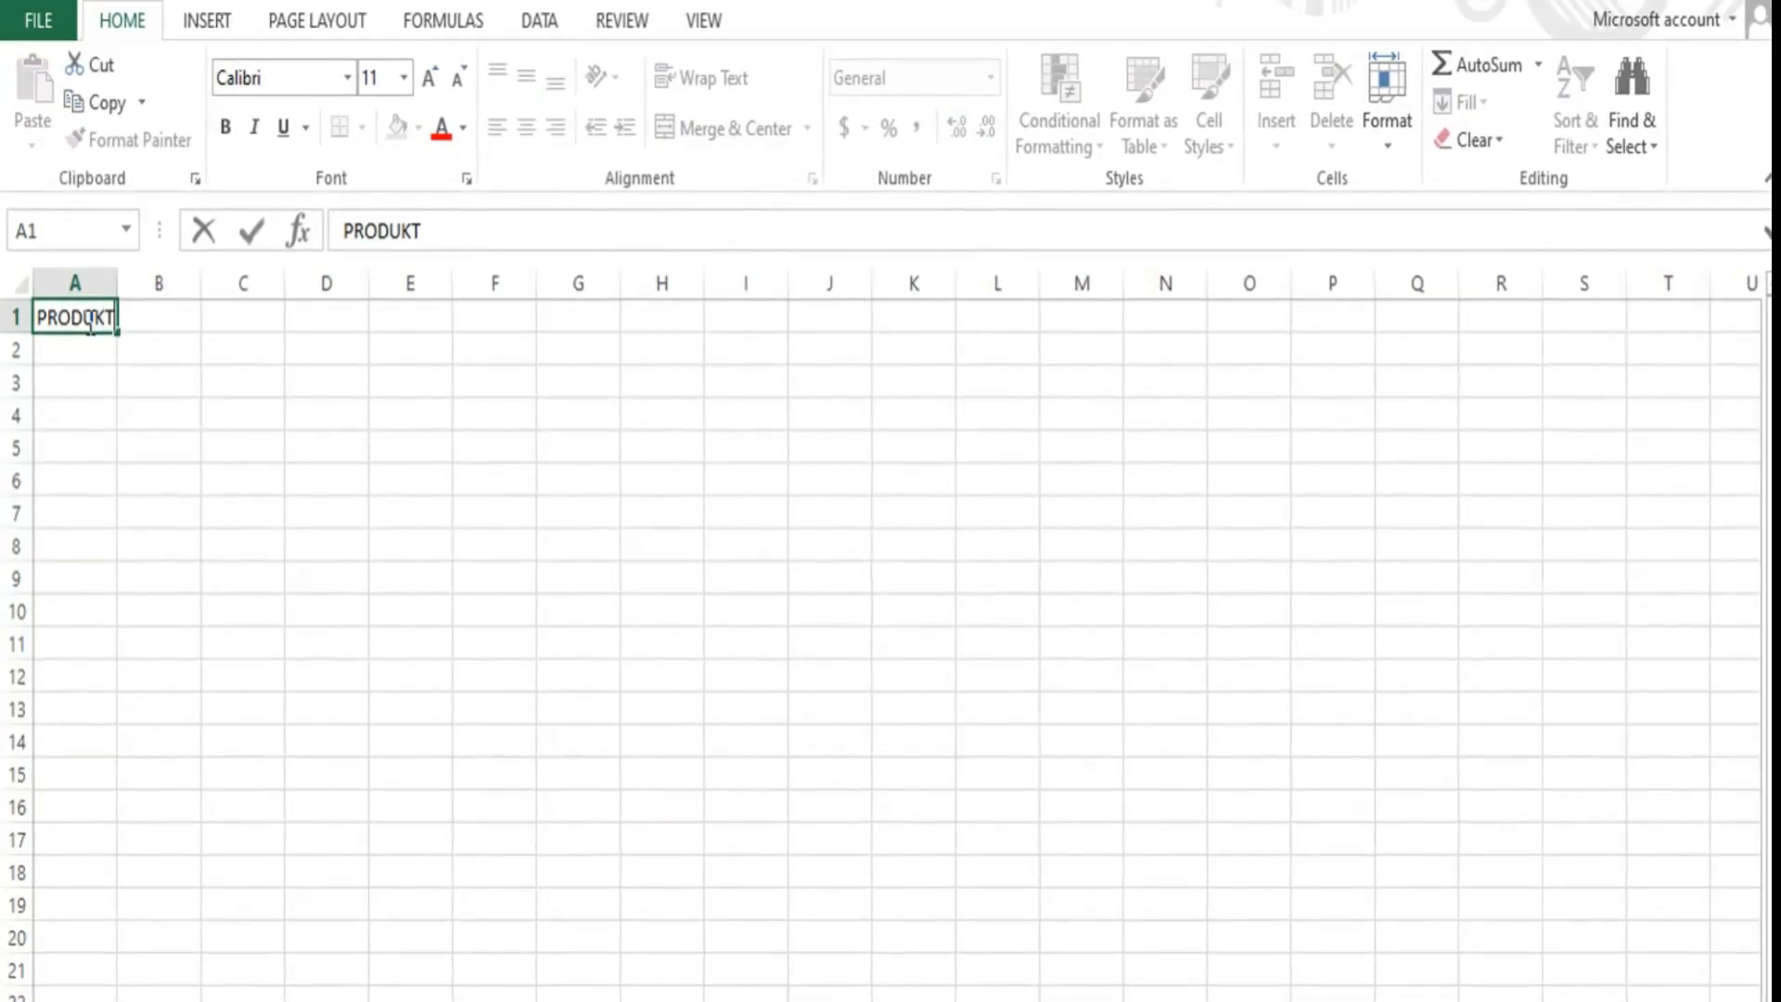
left_click(164, 323)
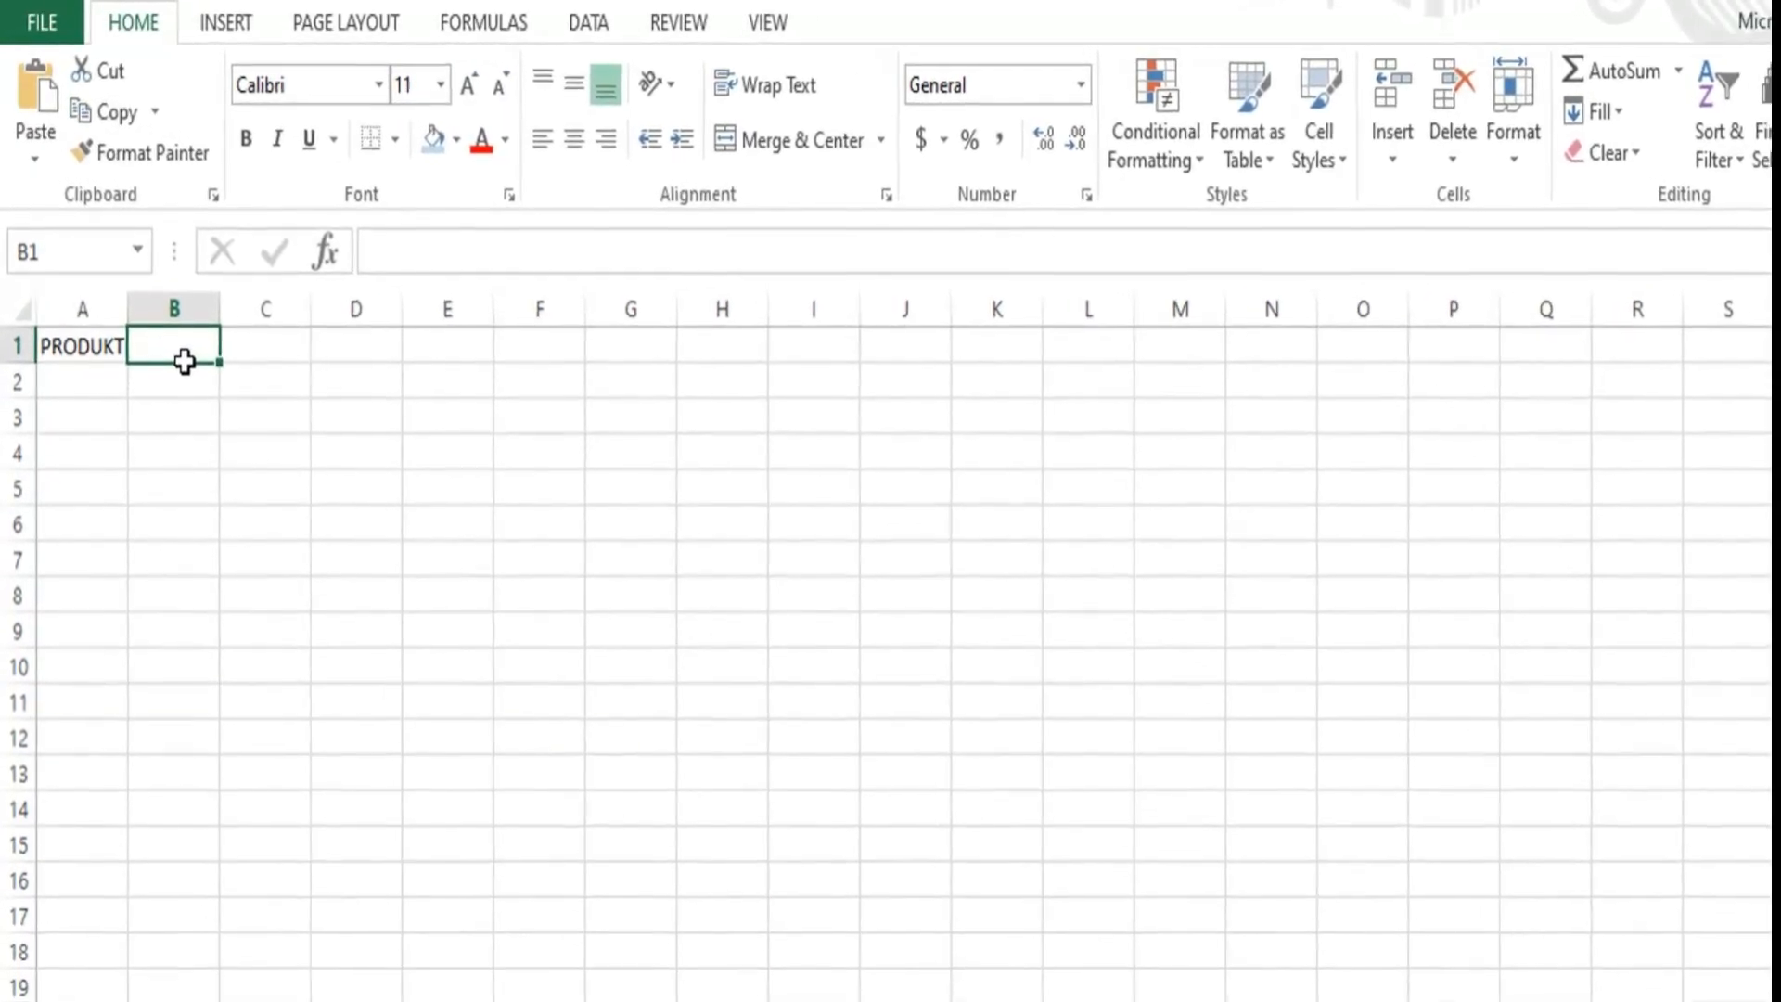
type("CMIMI")
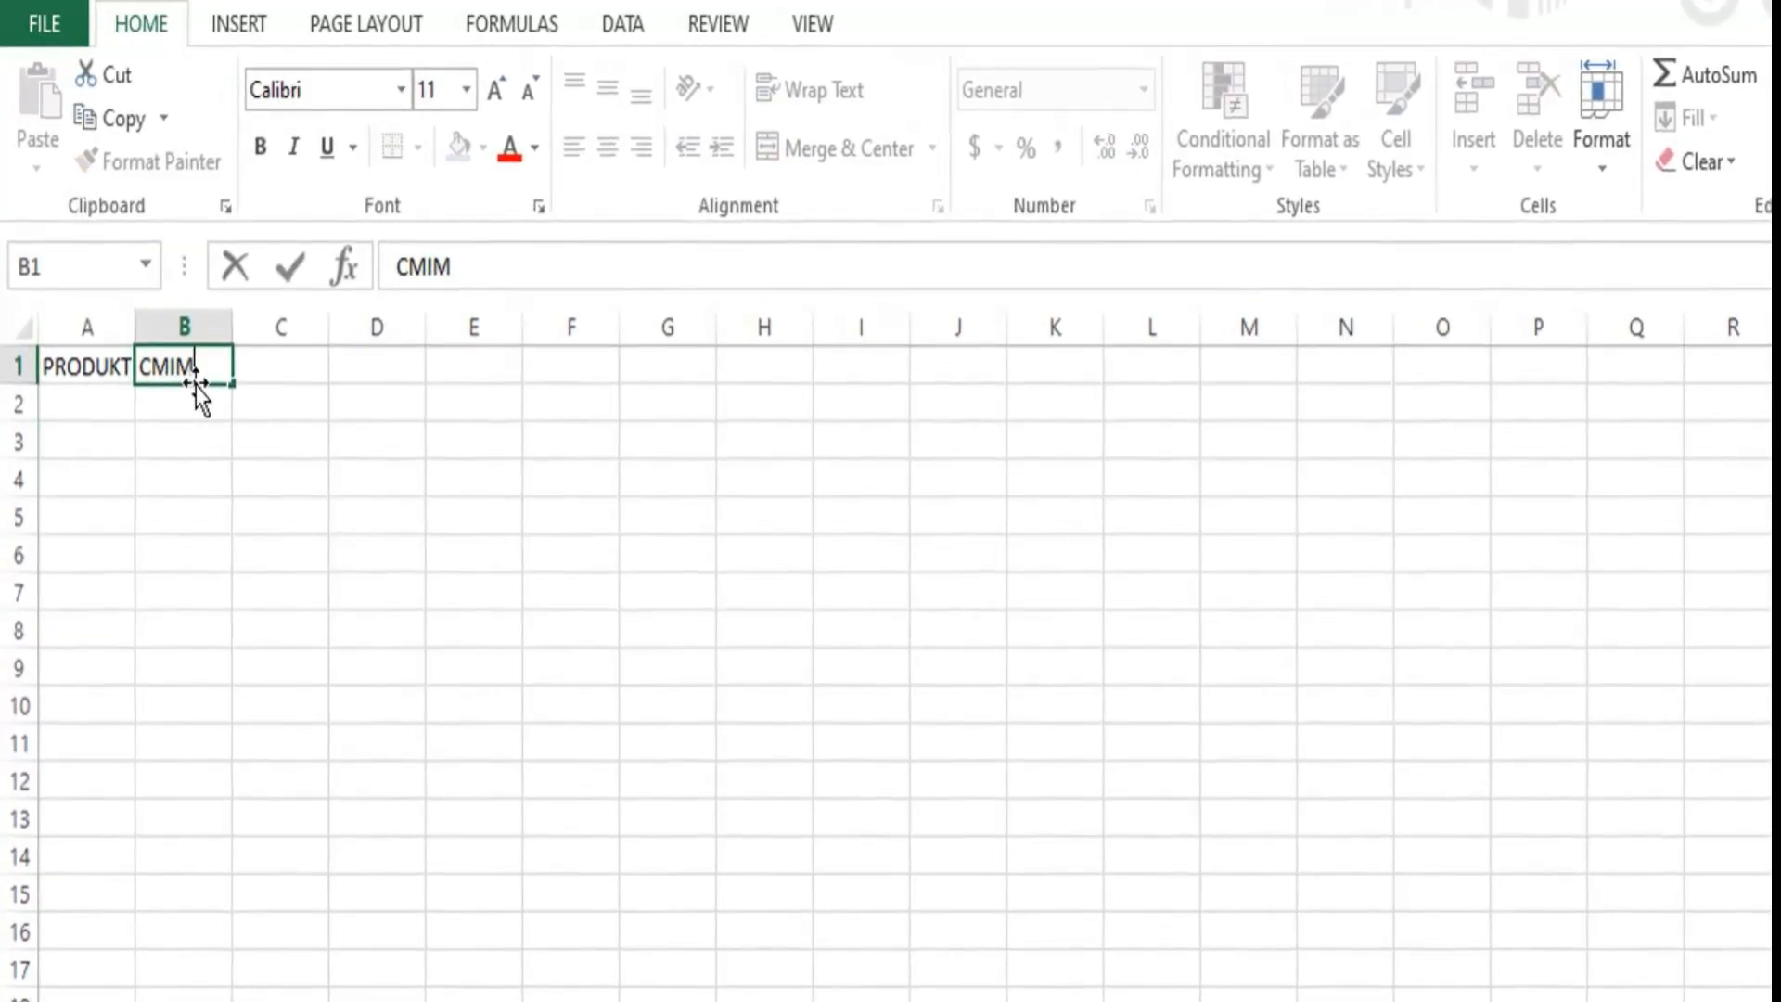
left_click(297, 346)
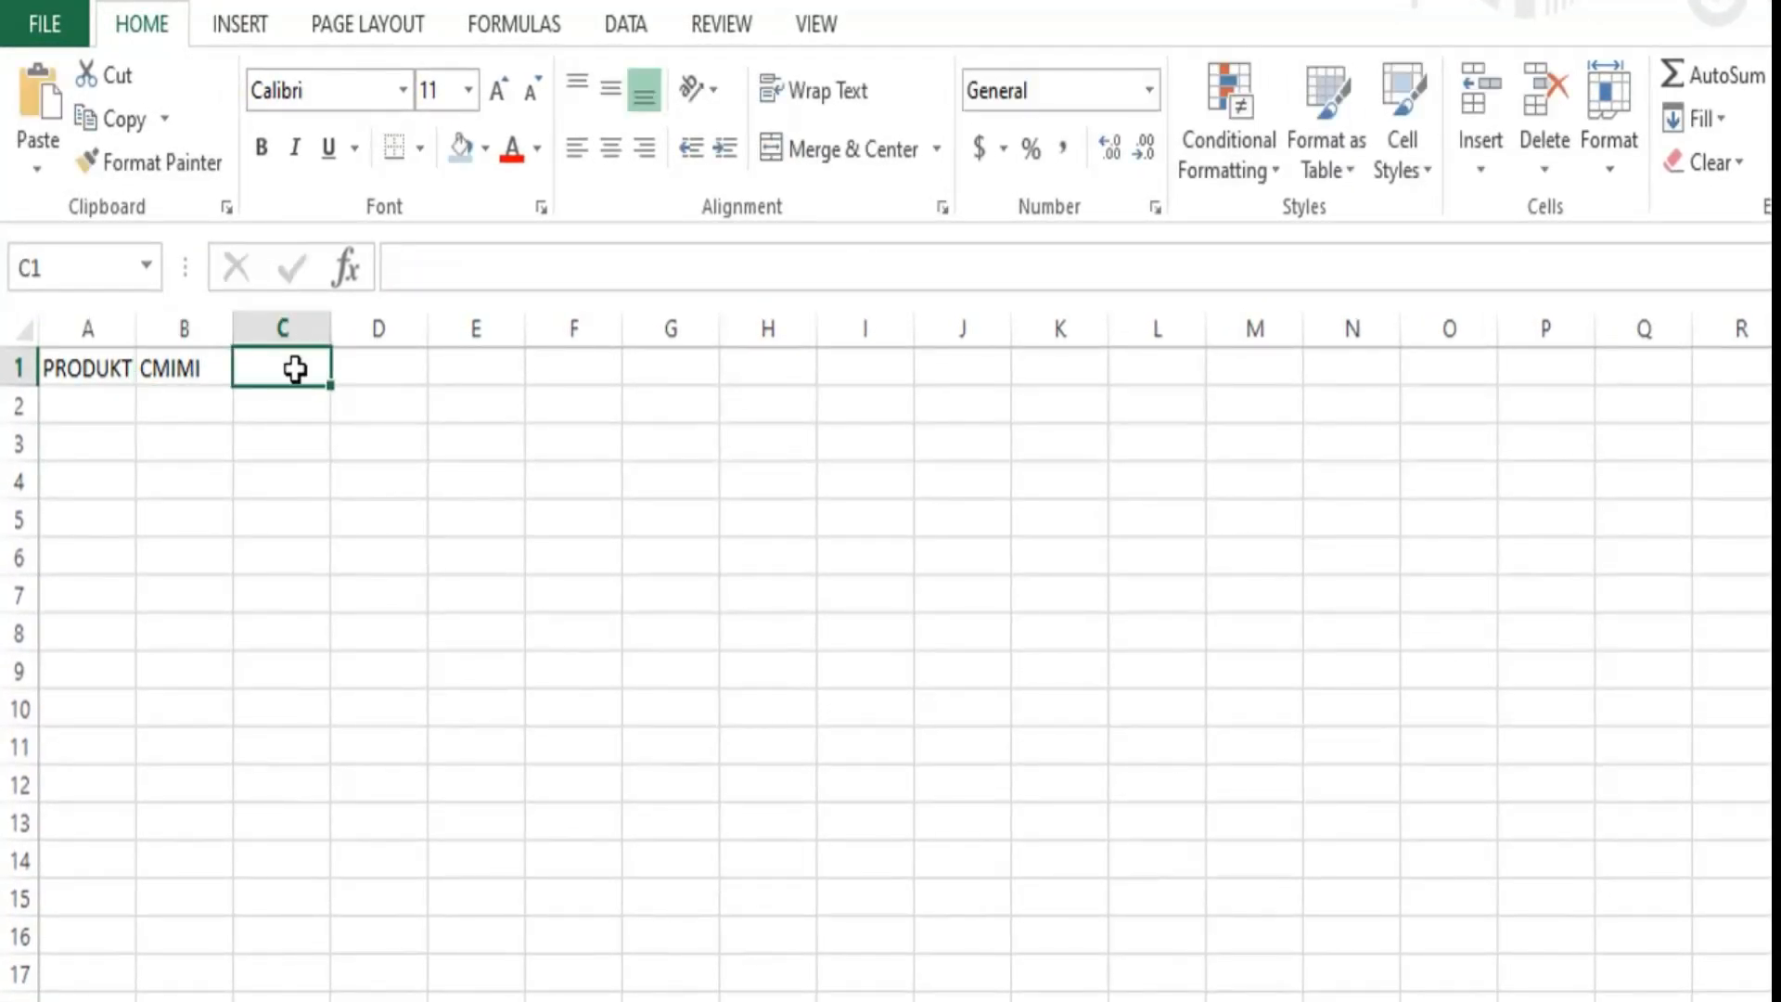
type("CM")
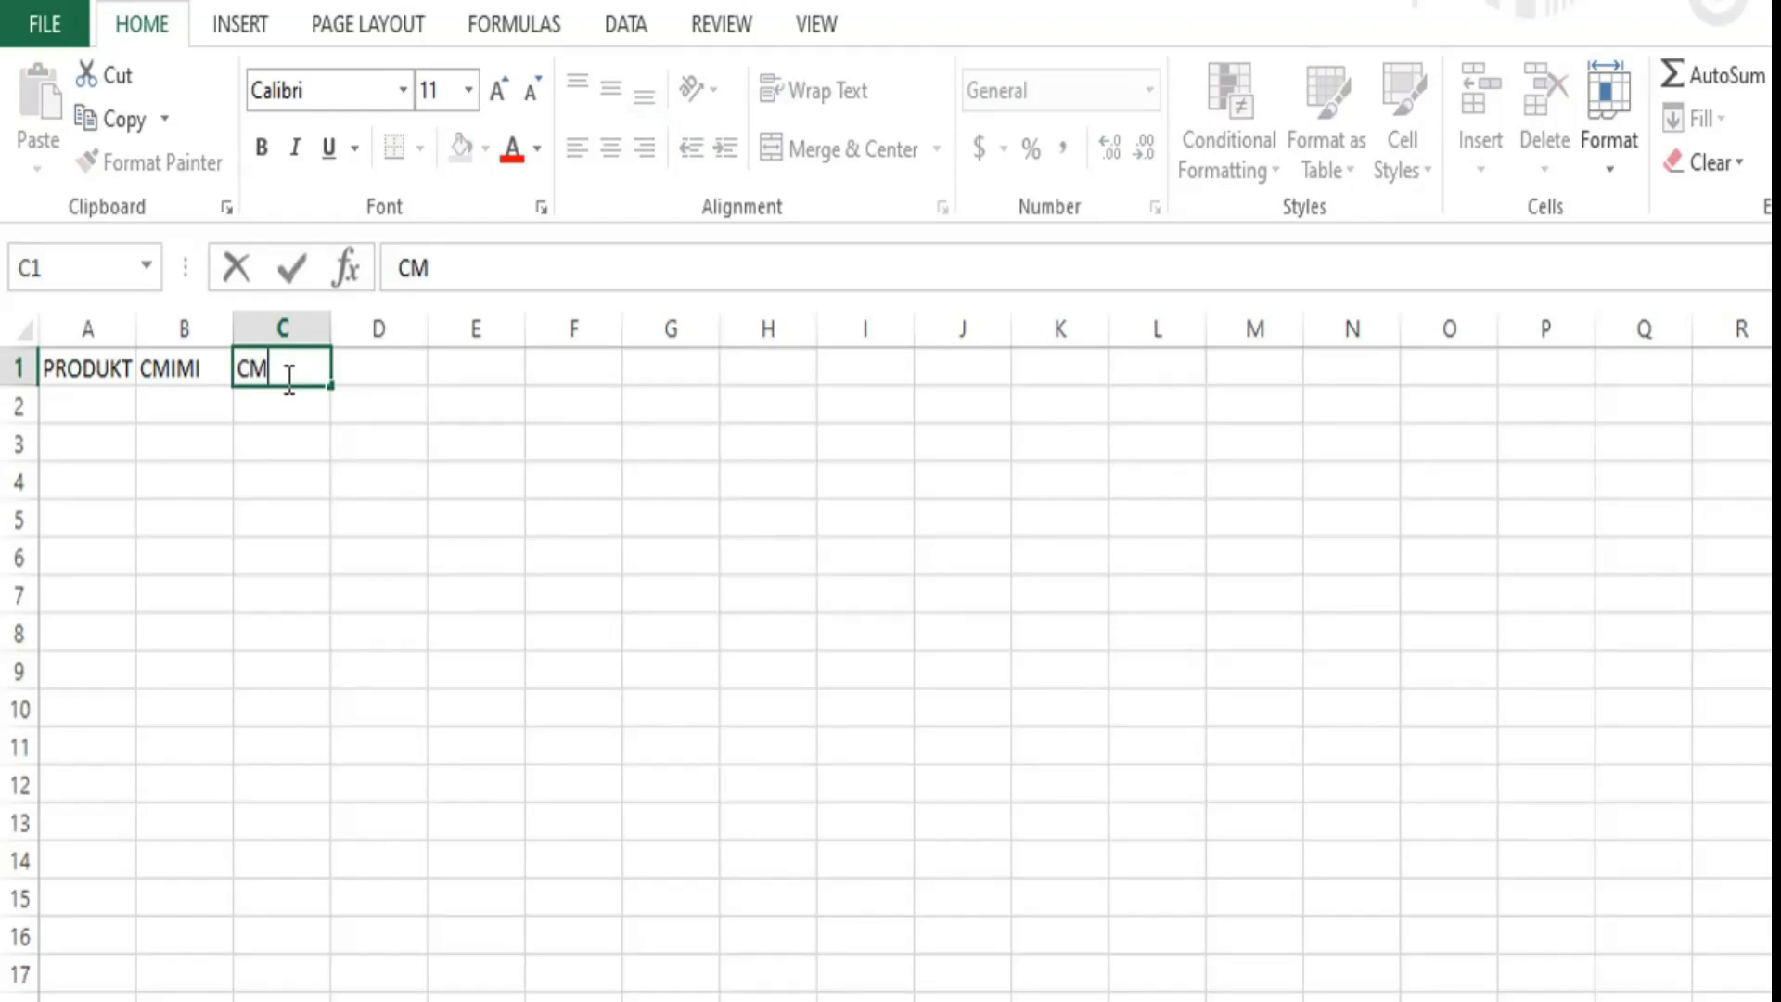
type("IM I RI")
left_click(371, 377)
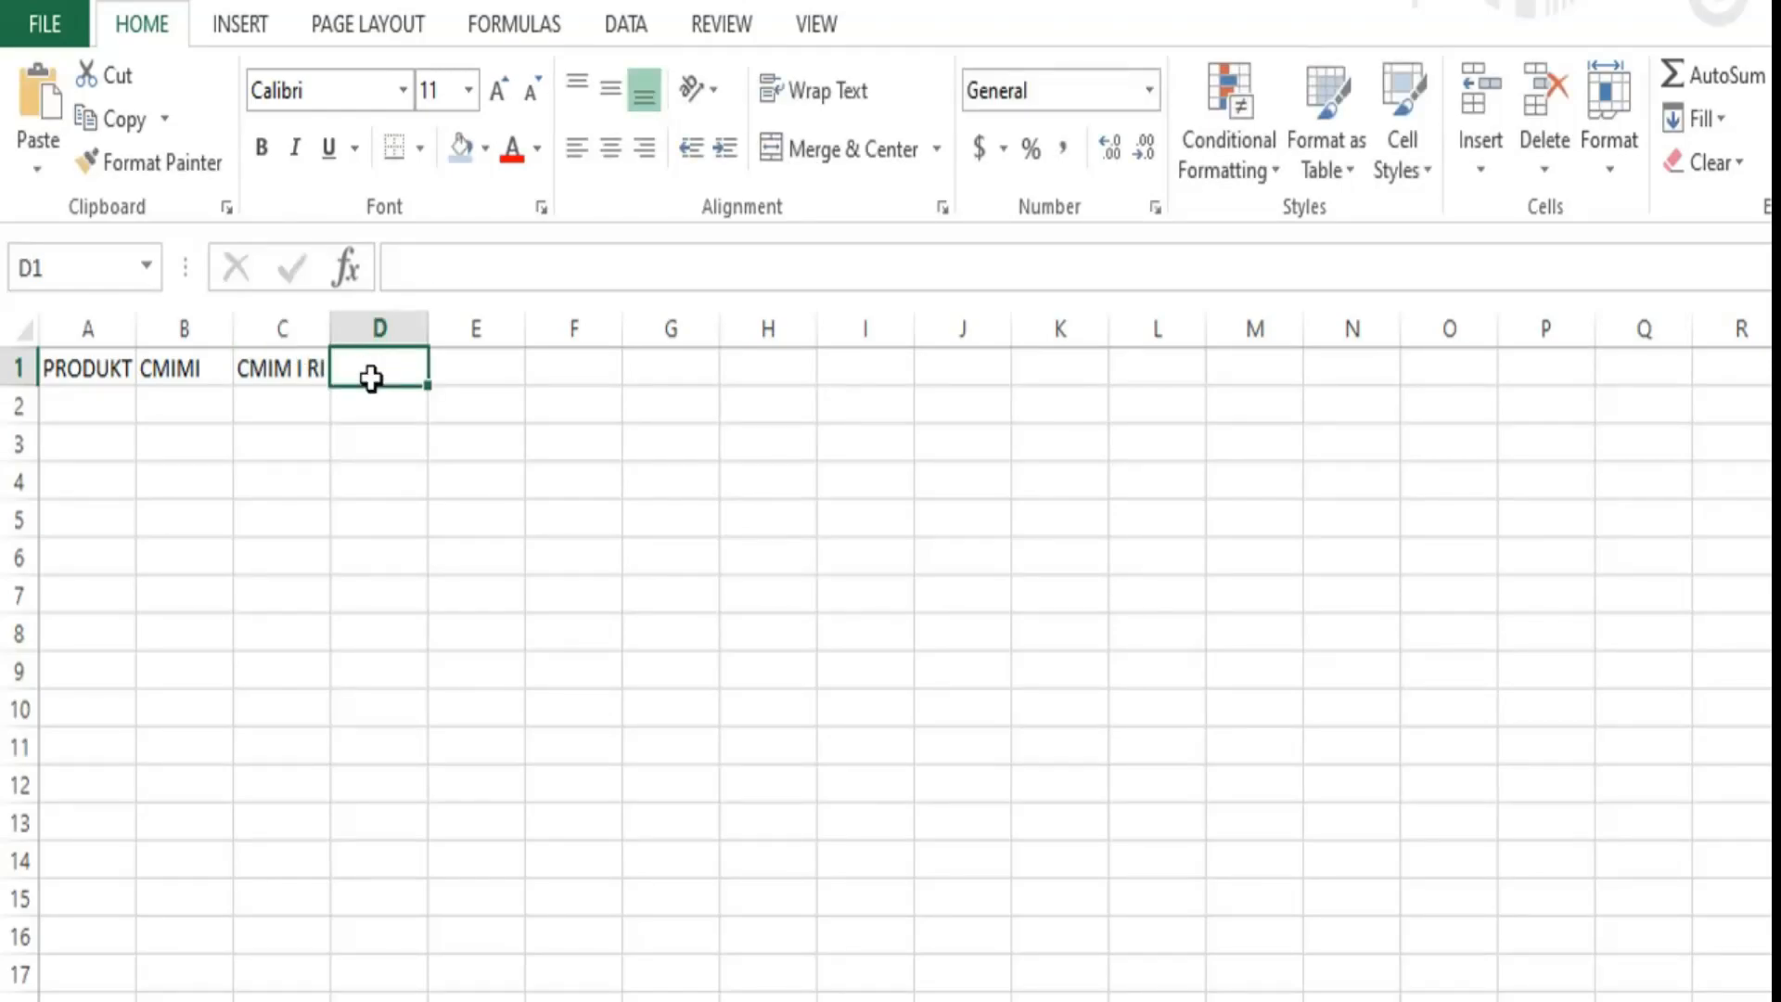
type("SA")
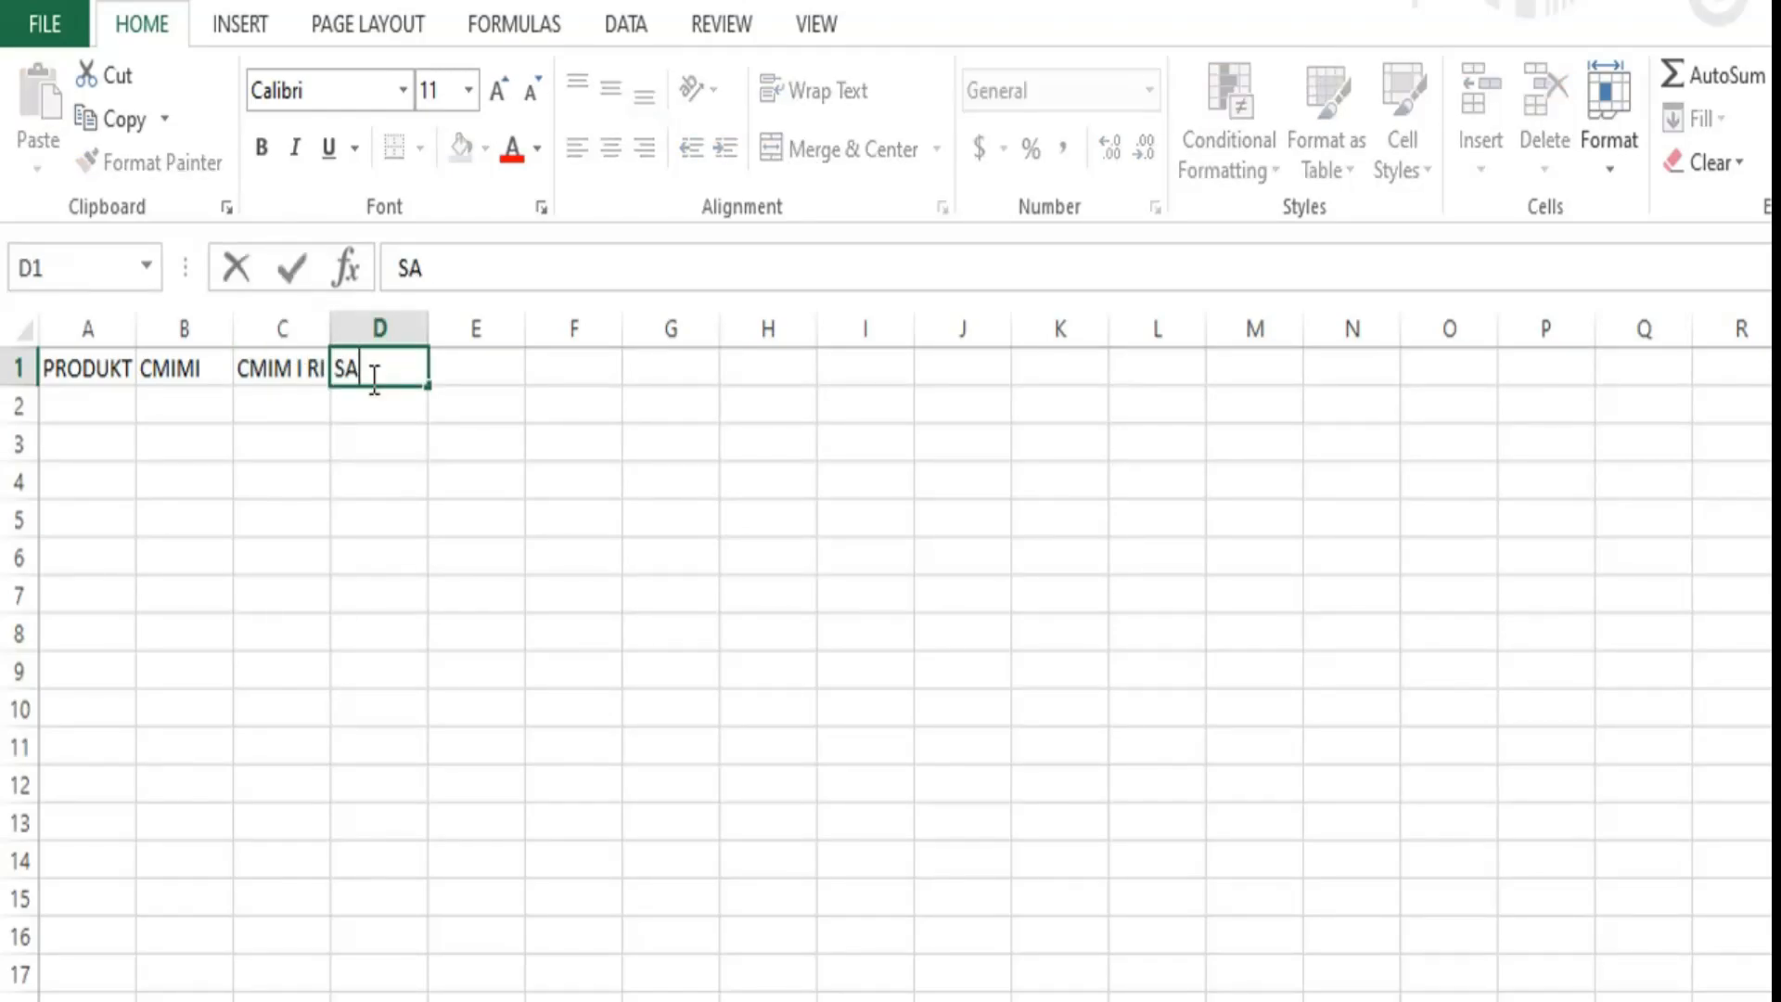
type("SIA E SHITUR")
Widen column D so that its header SASIA E SHITUR fits.
left_click(394, 332)
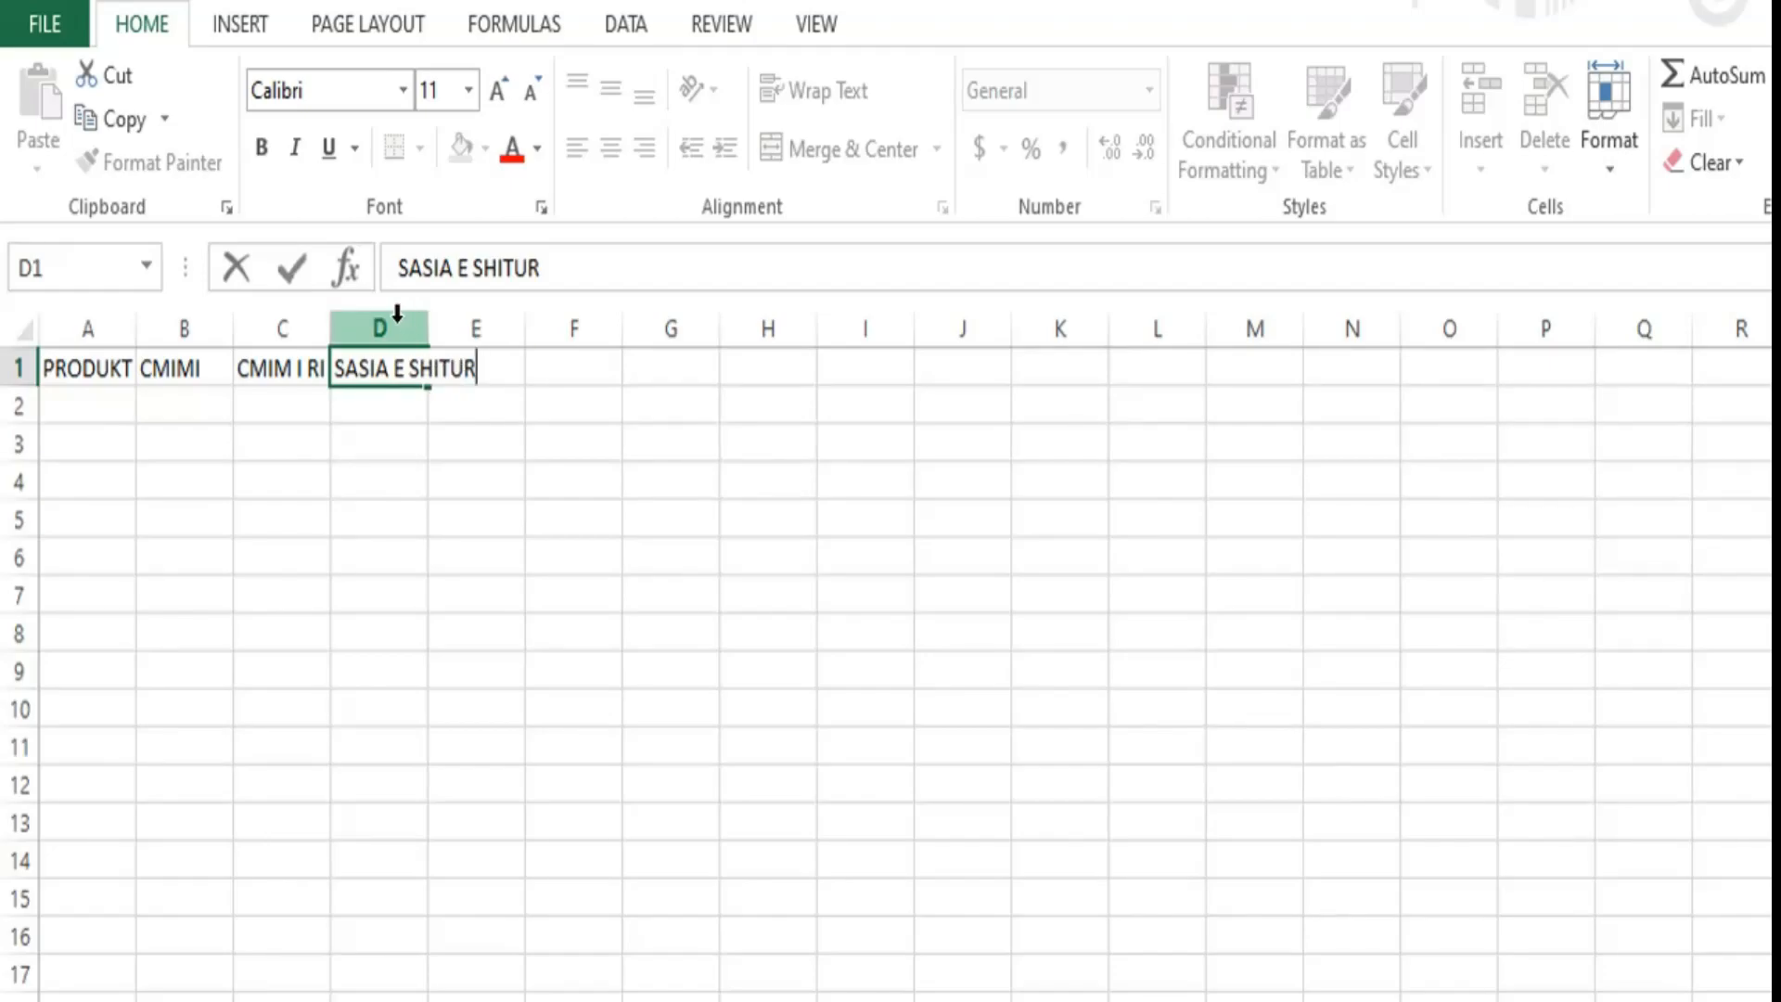
left_click(426, 329)
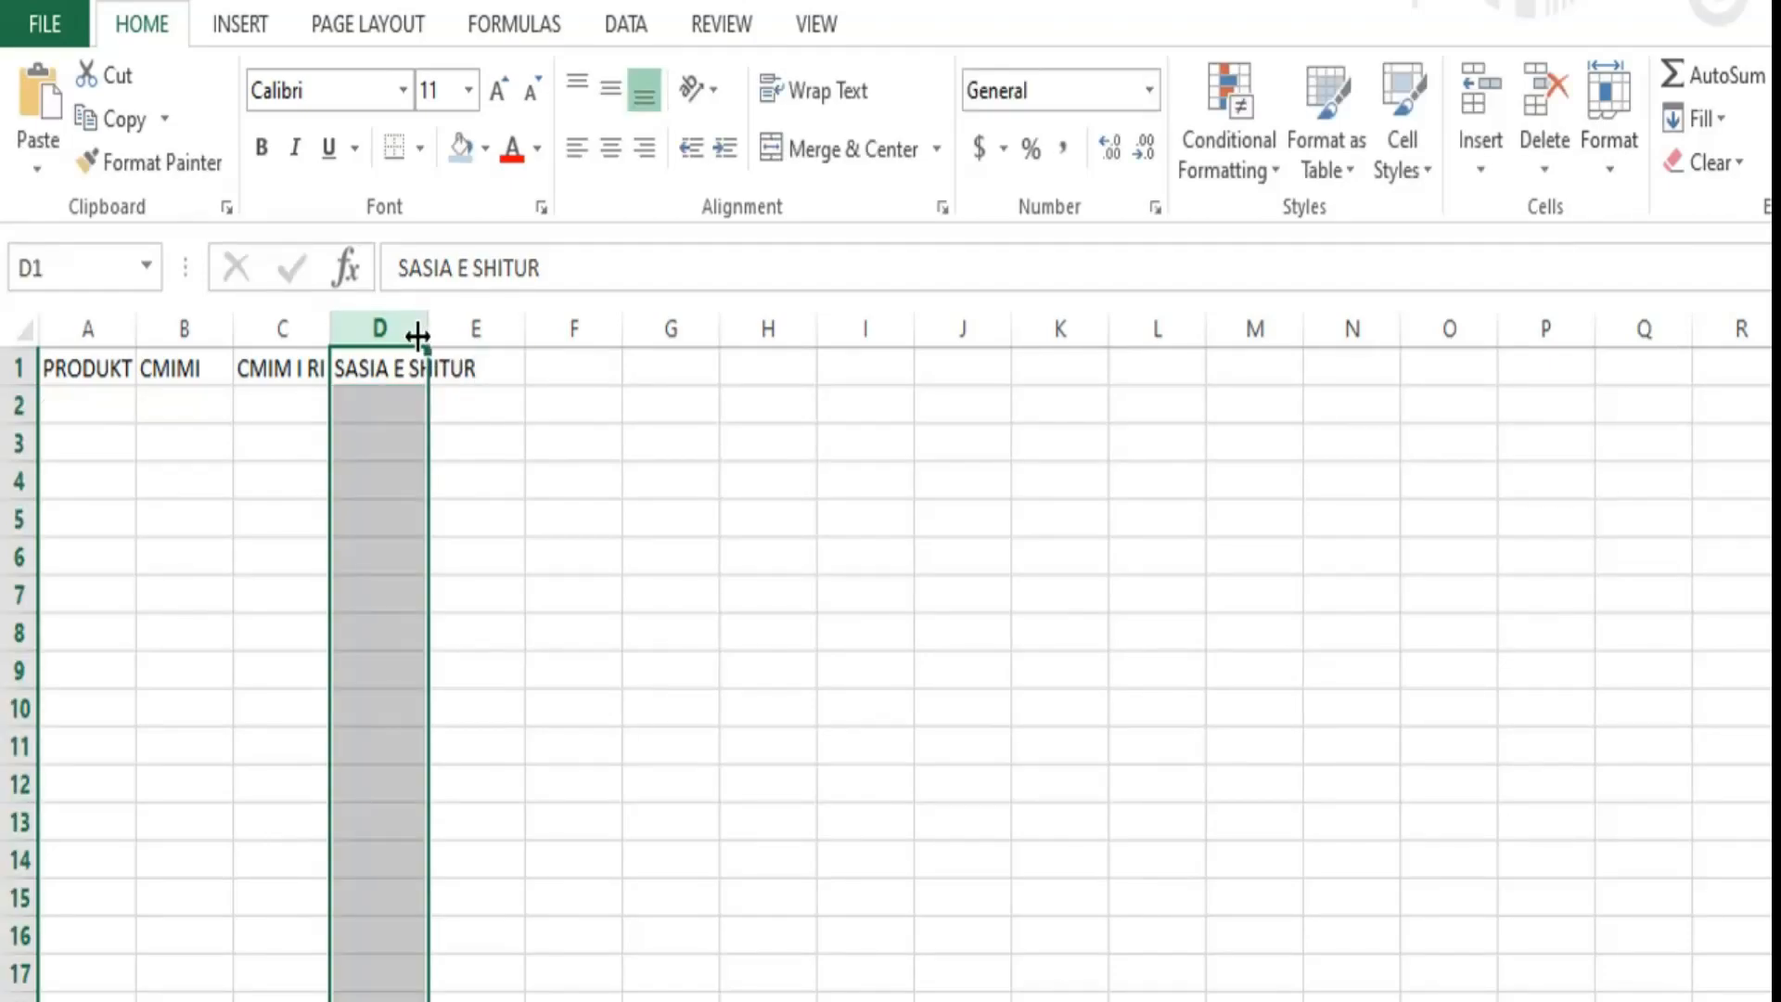
left_click_drag(430, 334, 519, 334)
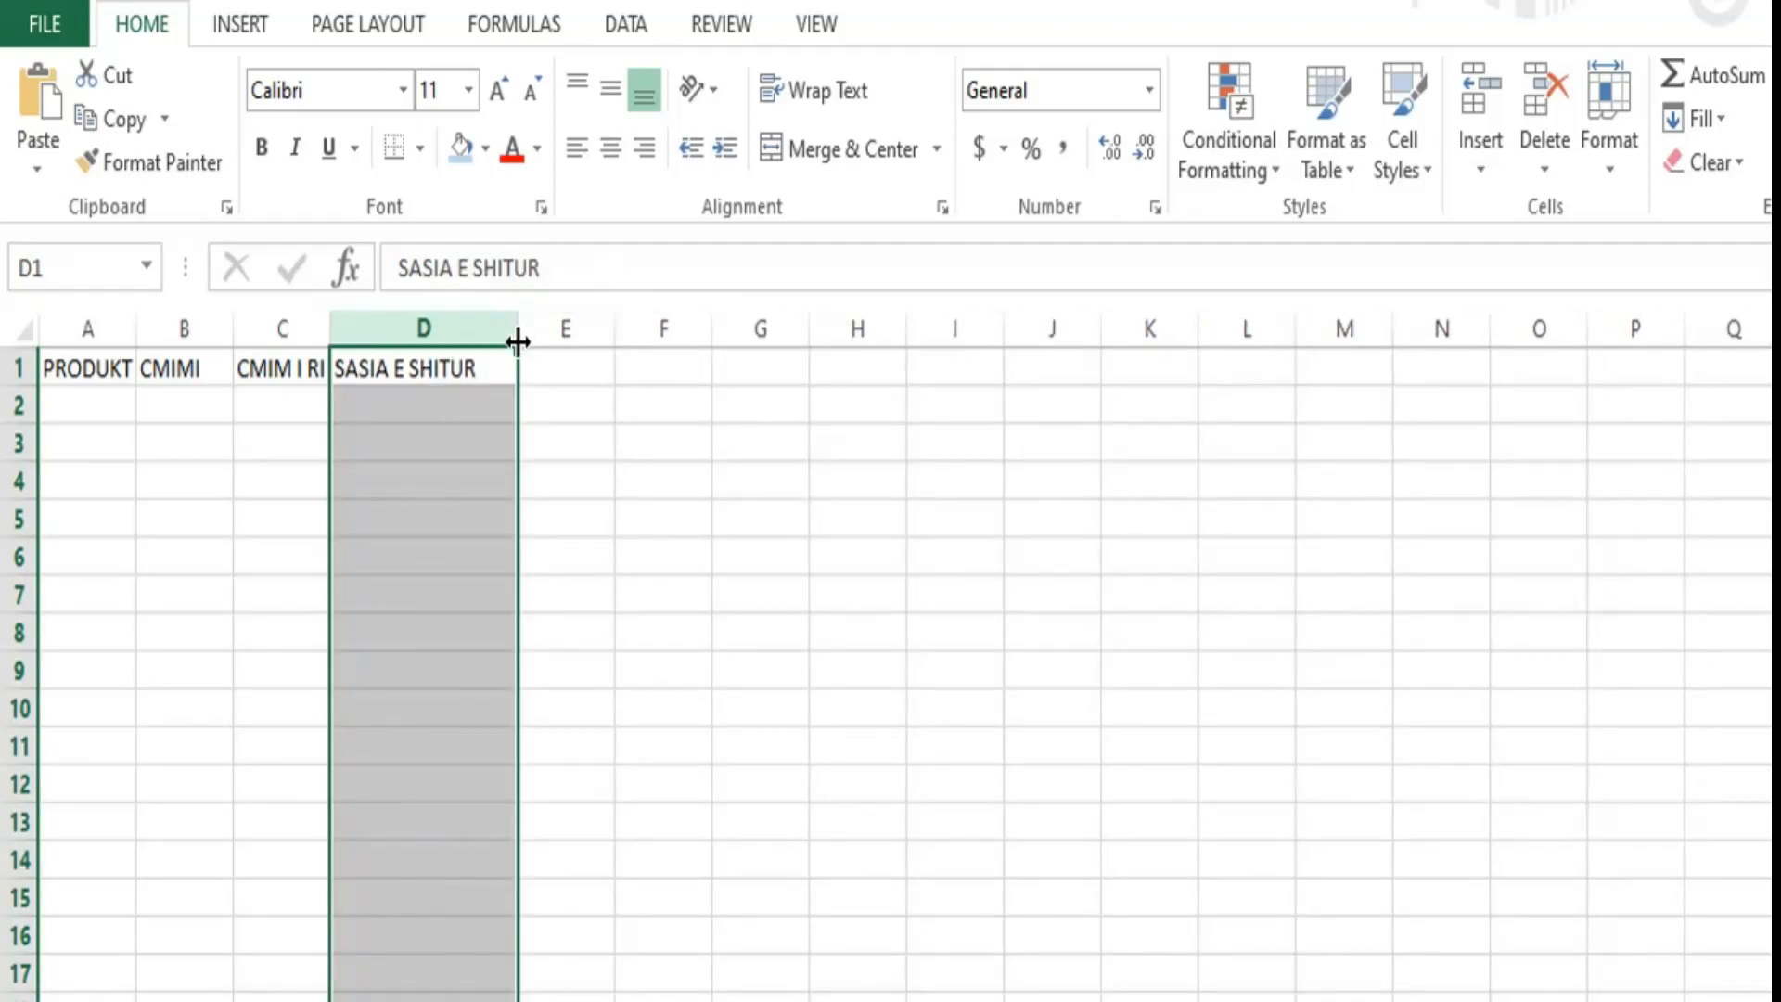
Add the header FITIMI in cell E1.
left_click(570, 375)
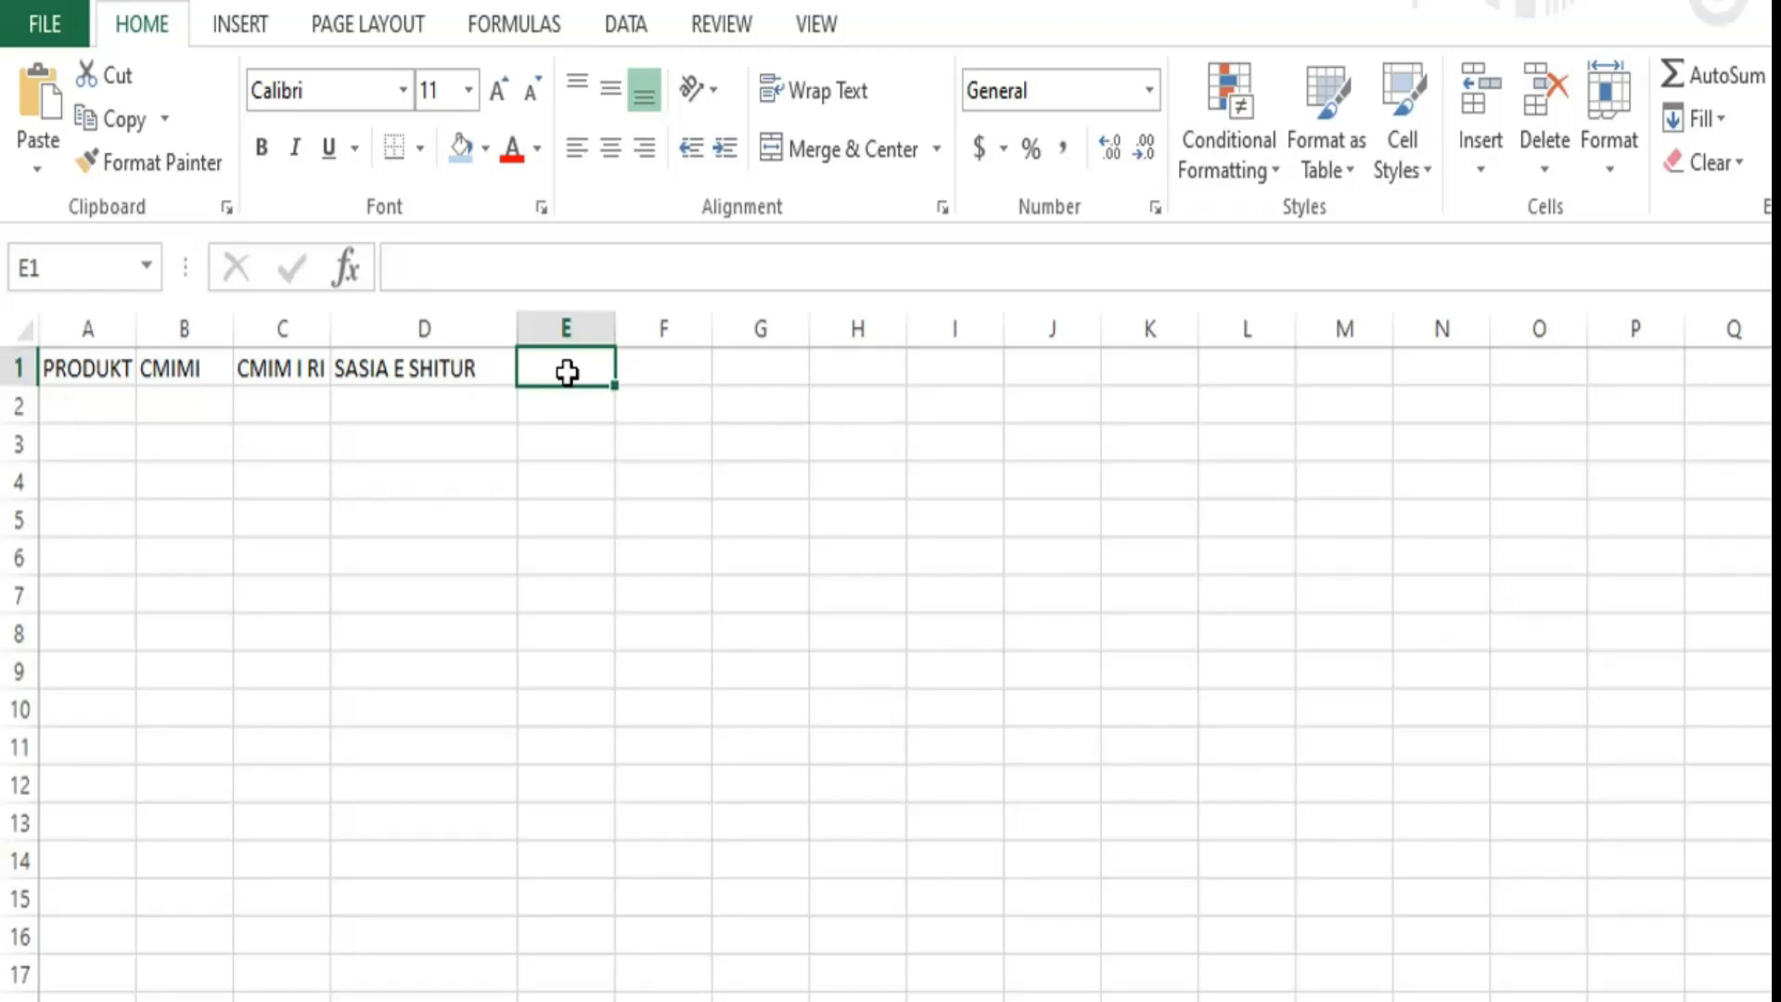
type("FITIMI")
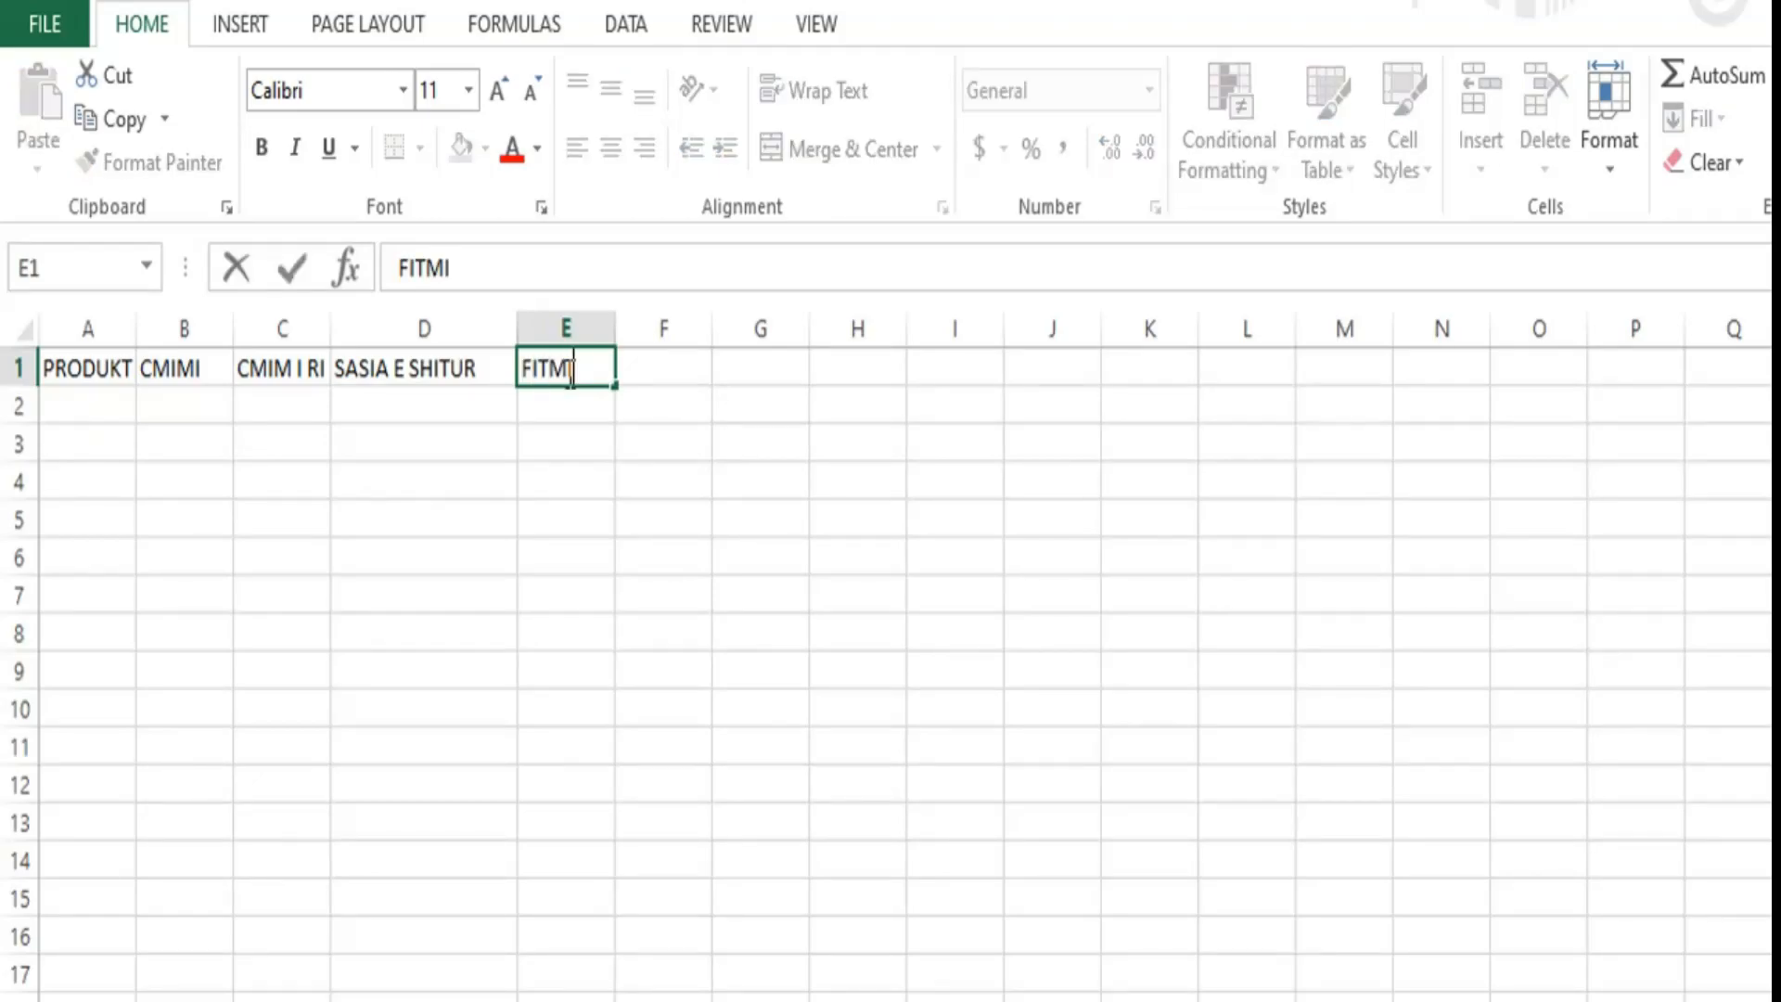
left_click(671, 368)
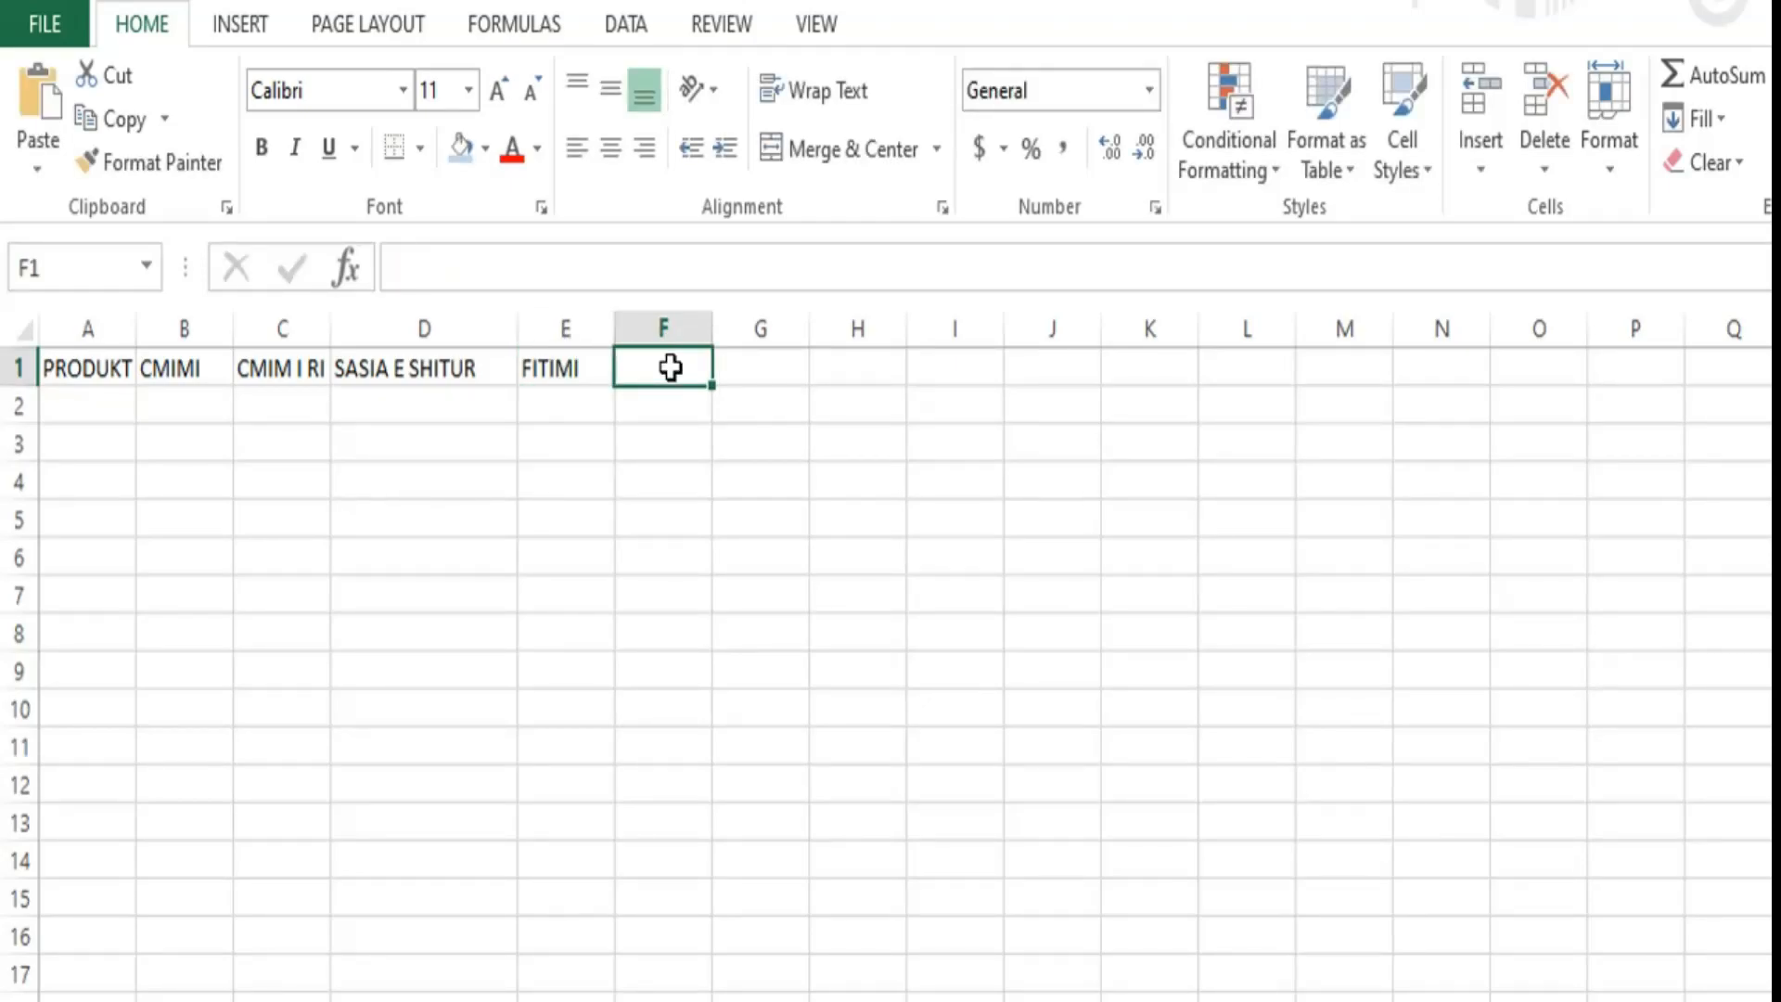
key("Left")
key("Left")
key("Left")
key("Left")
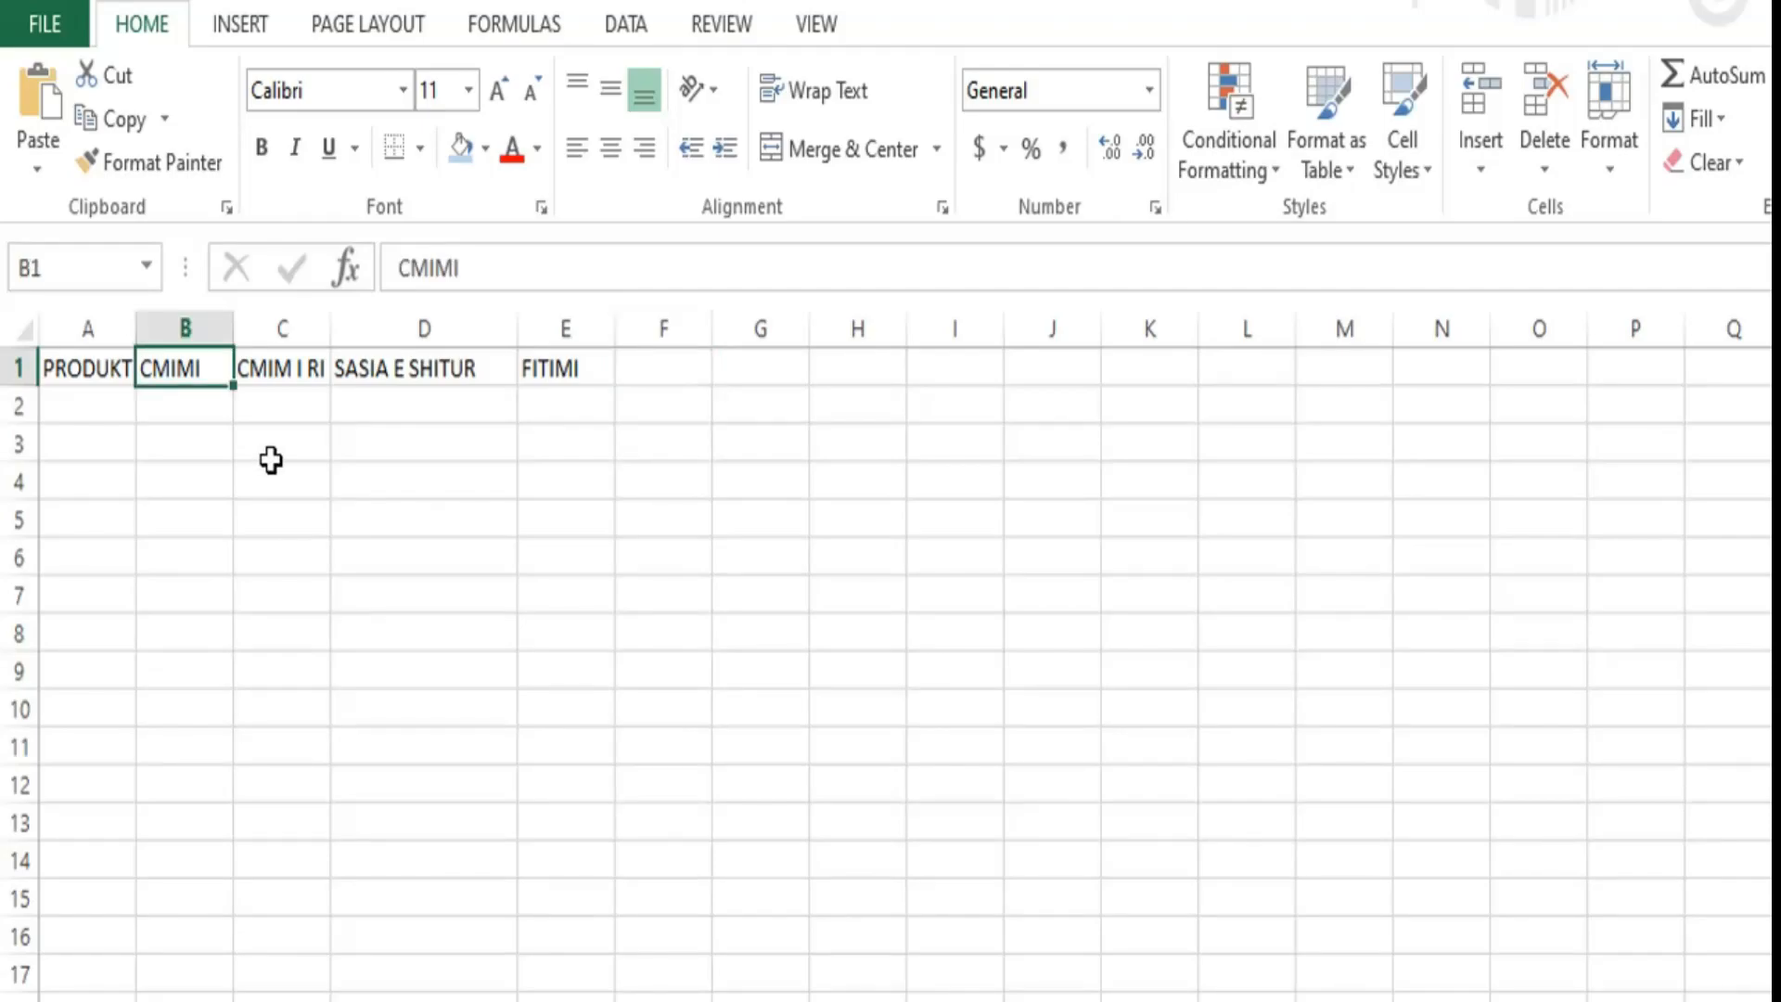
left_click(289, 366)
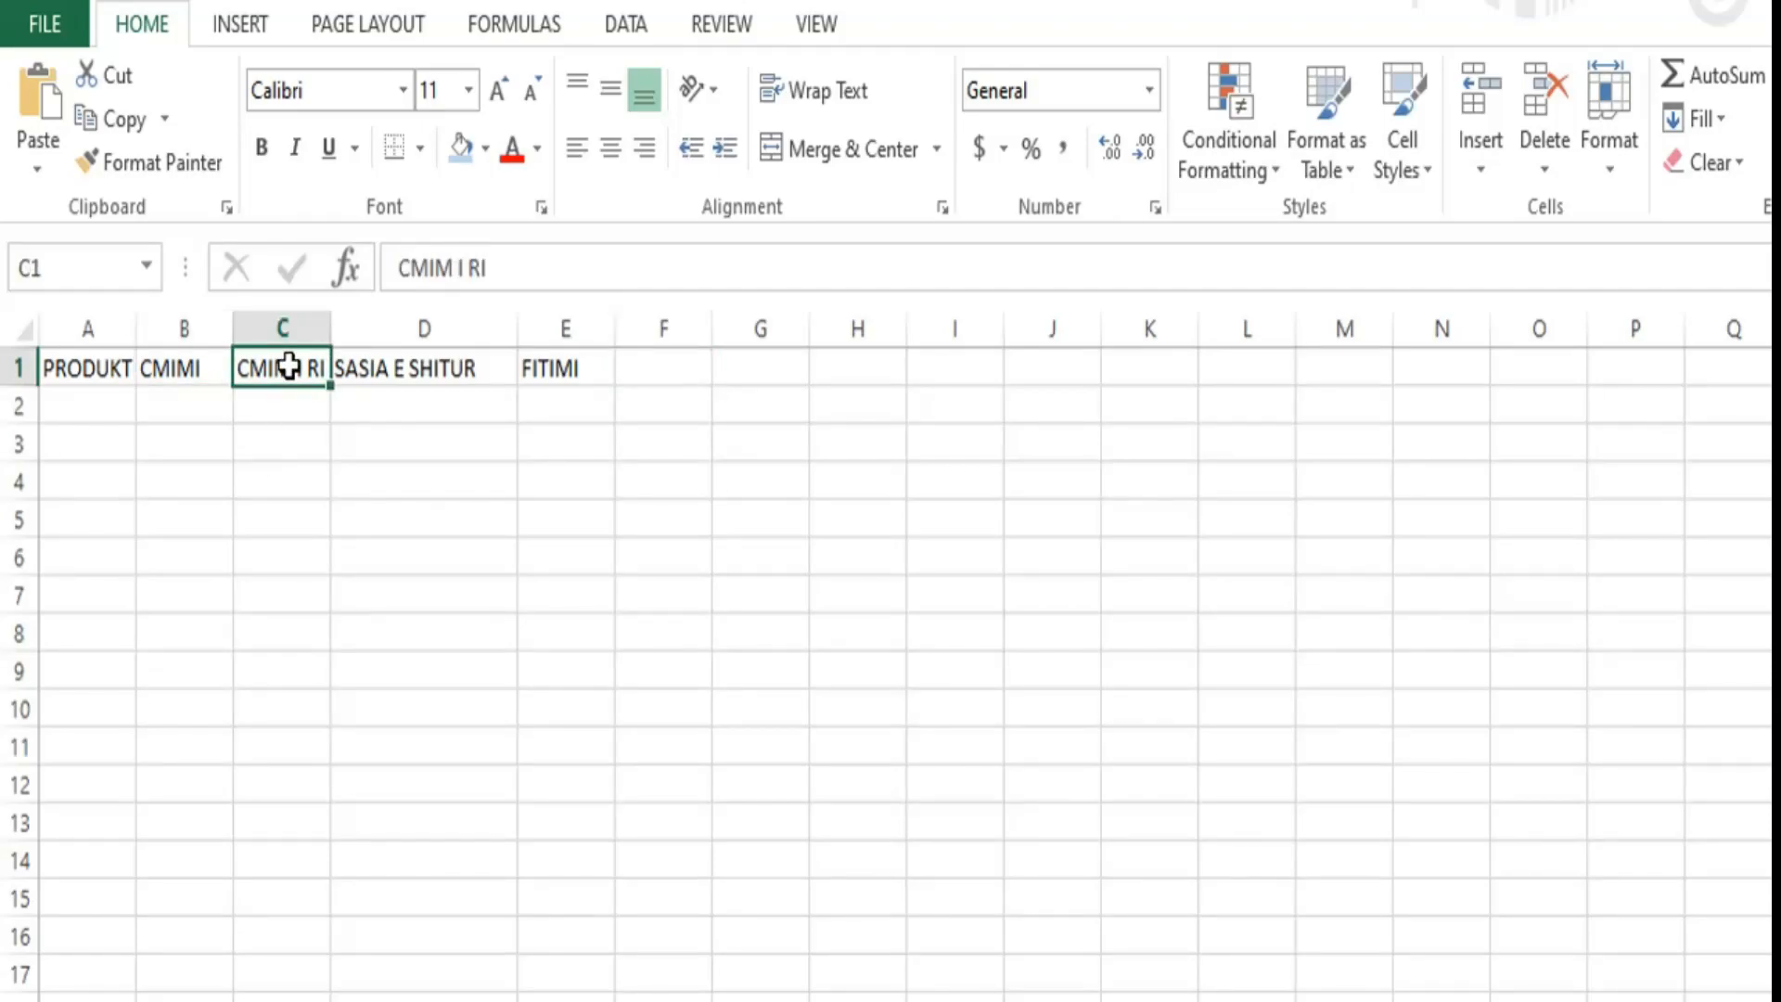
left_click(183, 372)
left_click(289, 378)
left_click(201, 369)
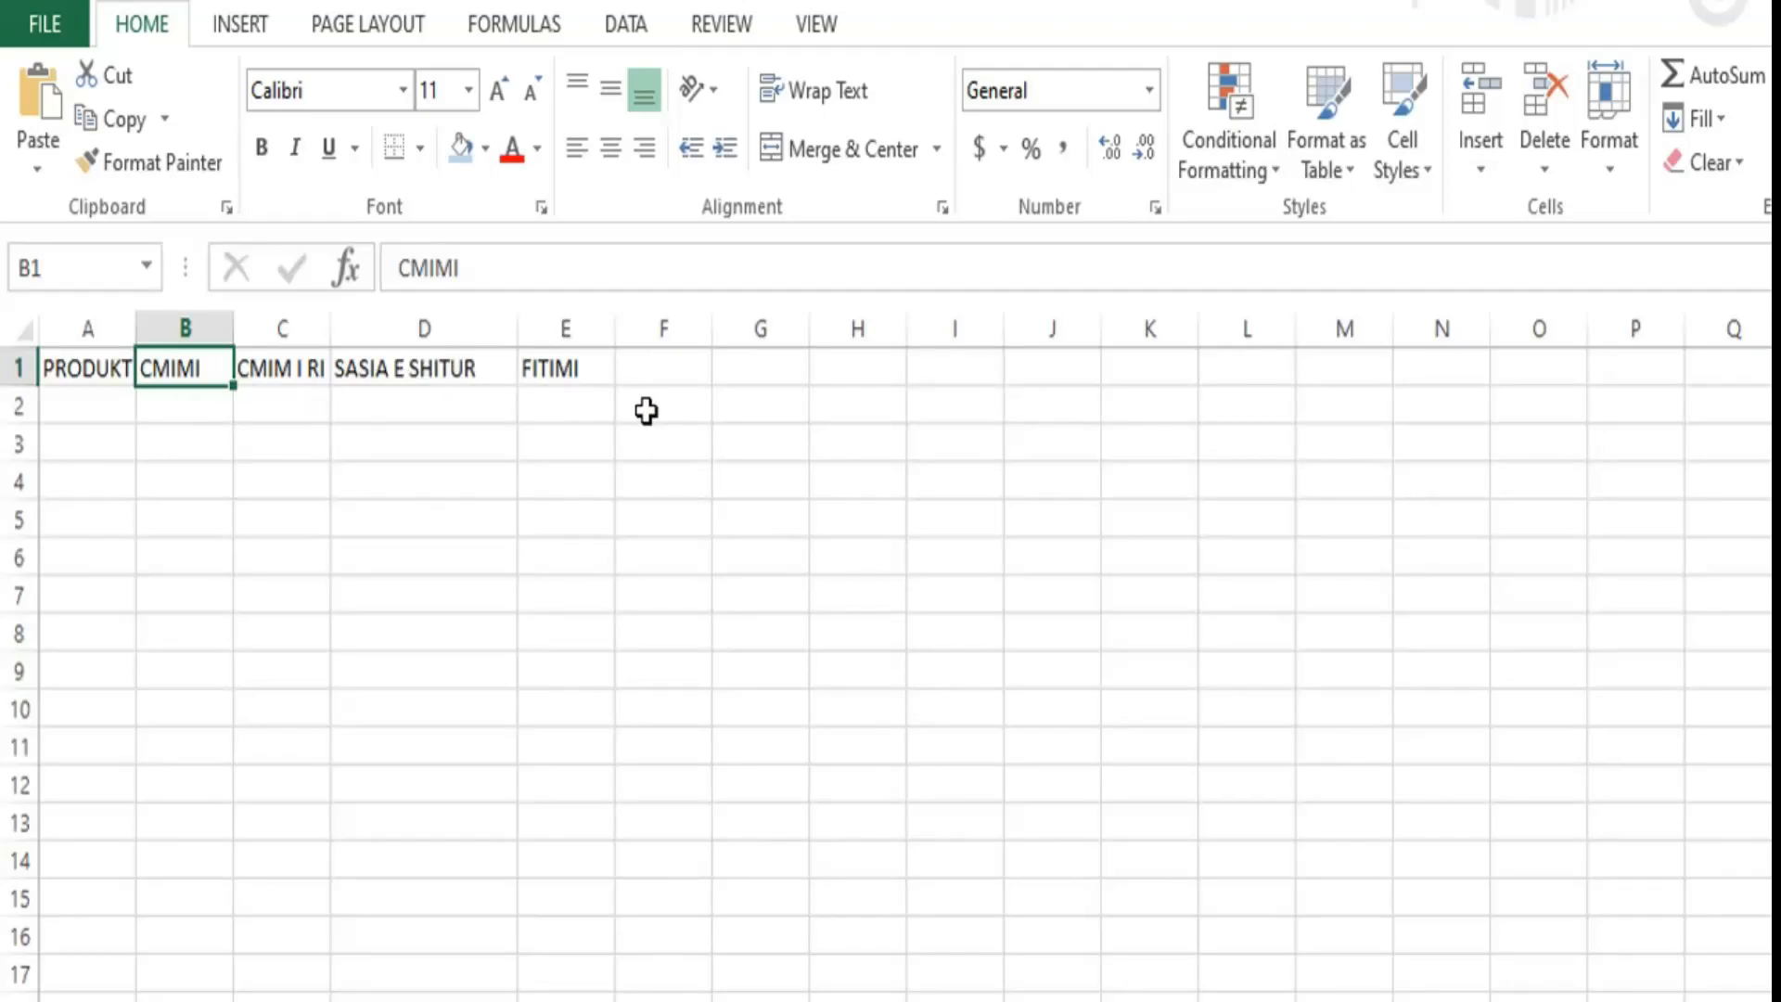
Add the header % RRITJES SE CMIMIT in F1 and widen column F to fit it.
left_click(659, 371)
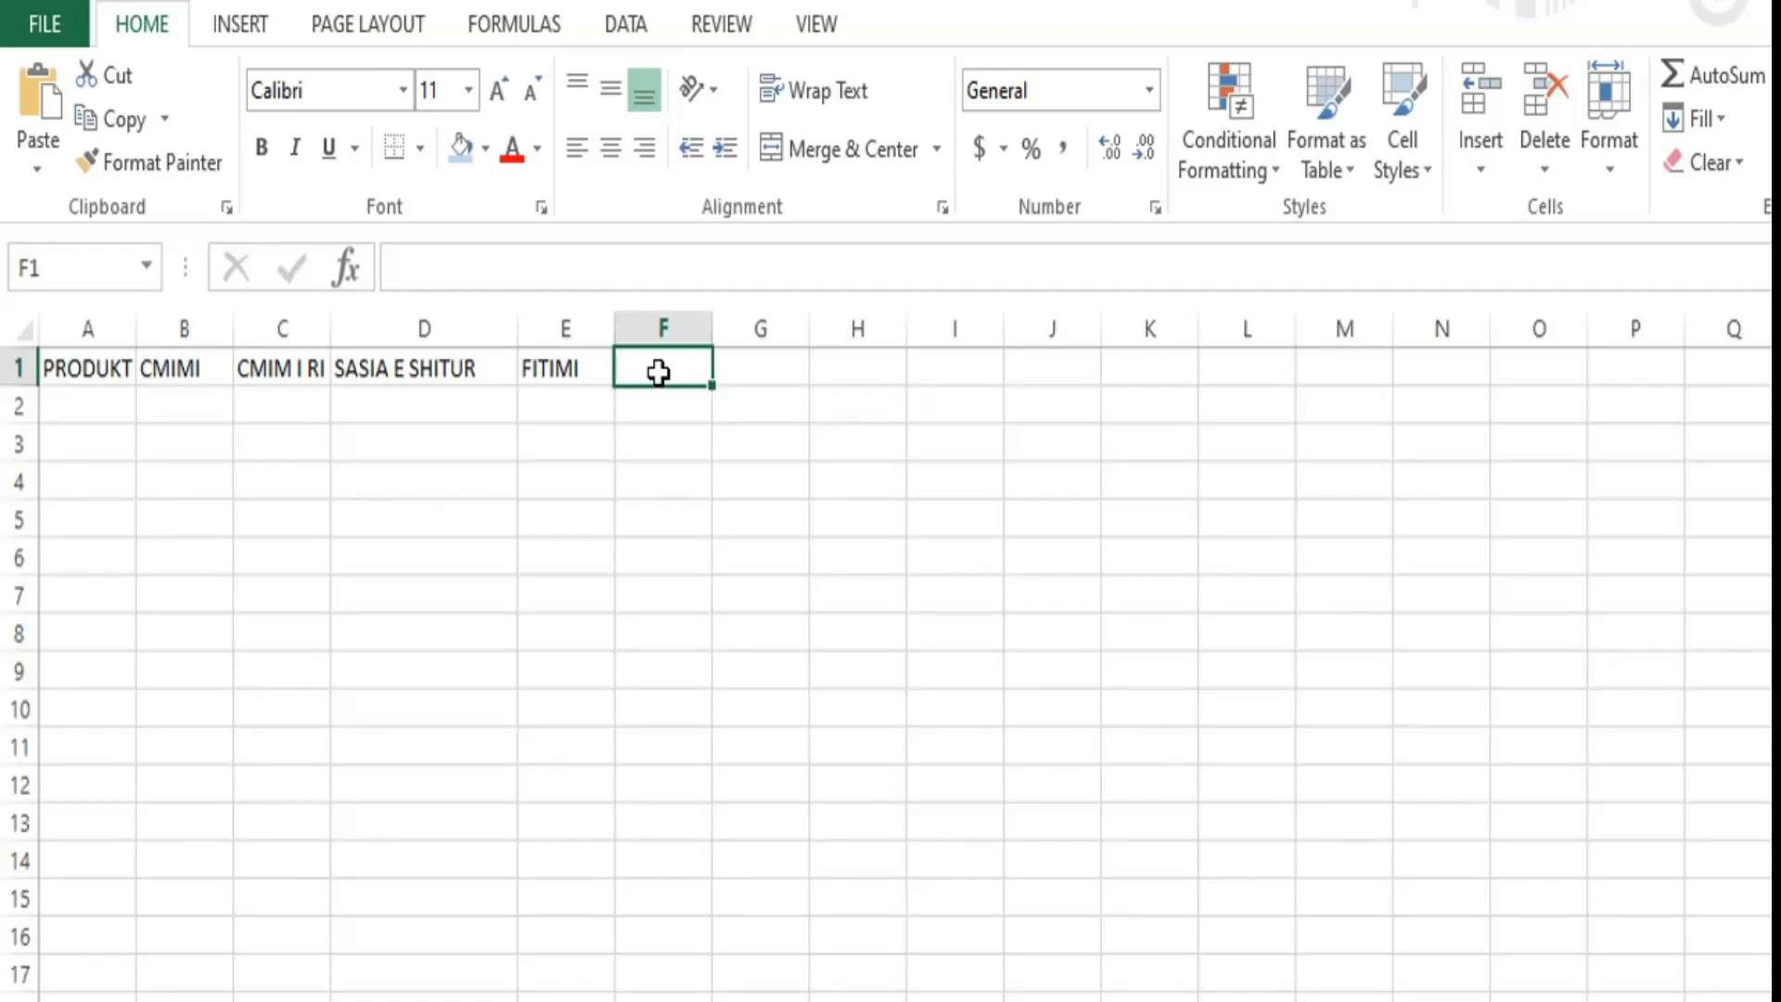
type("% RRITJES SE CMIMIT")
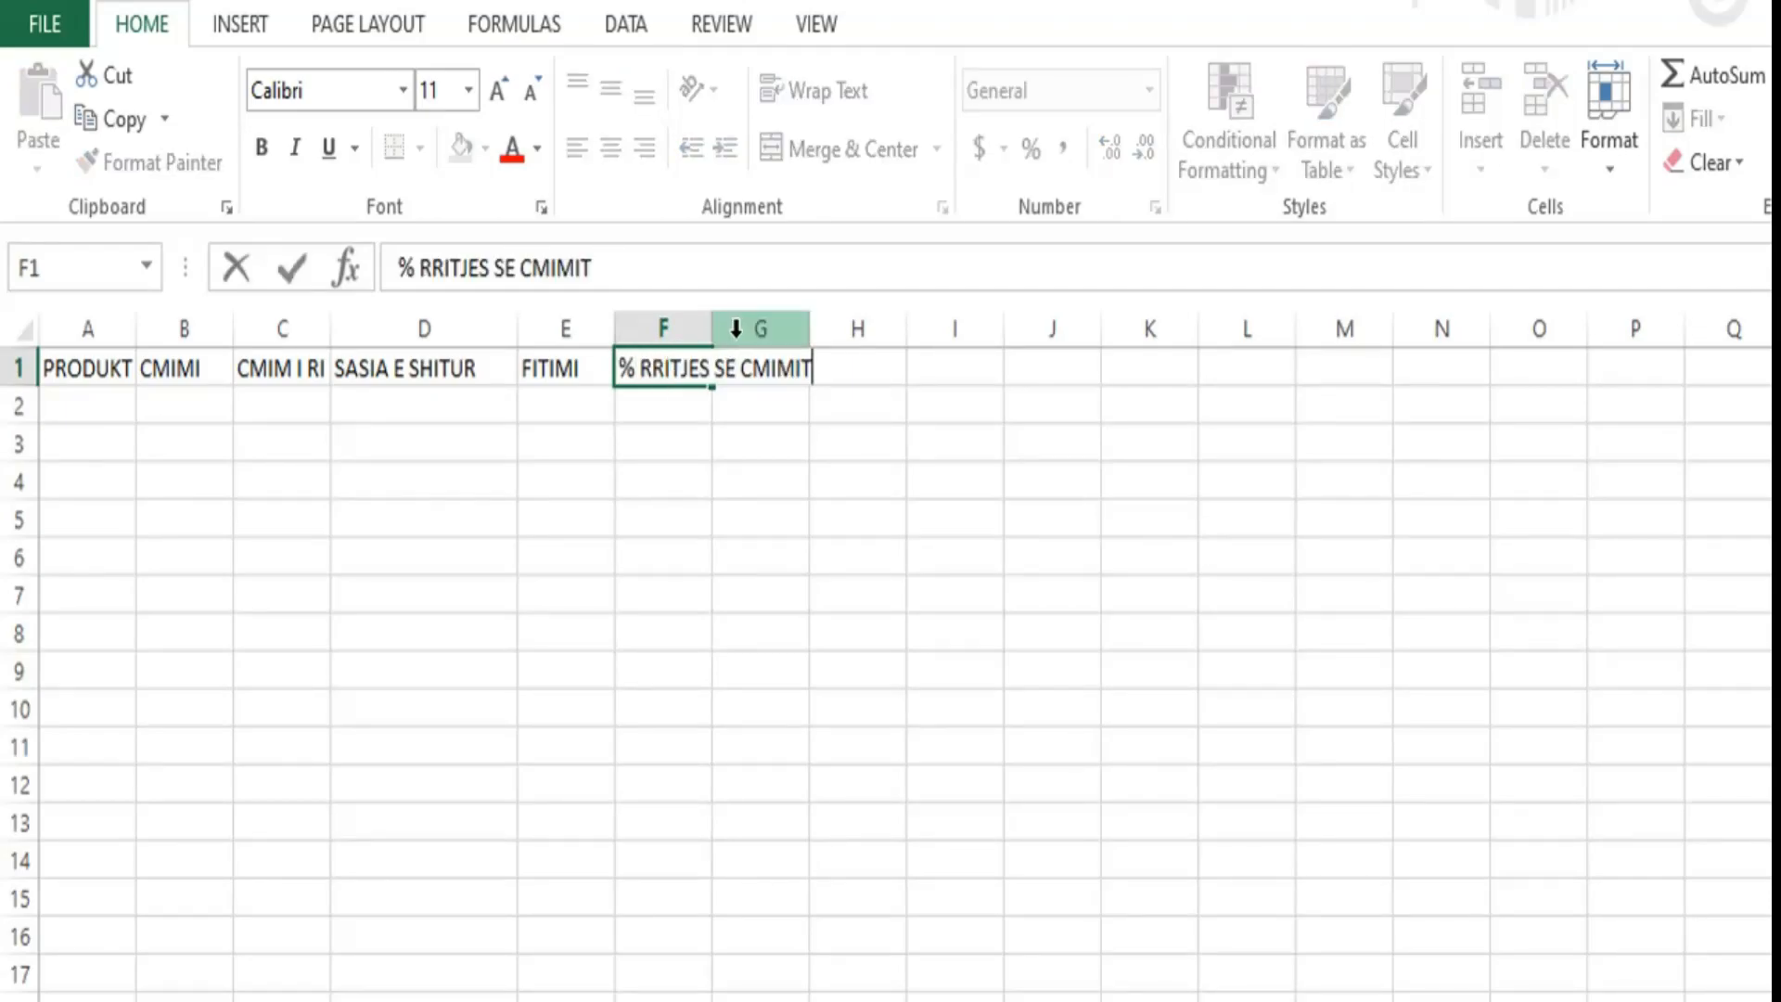
left_click(708, 334)
left_click_drag(712, 336, 829, 338)
Fill row 2 with the product QUMESHT, price 140, new price 145 and sold quantity 23.
left_click(112, 405)
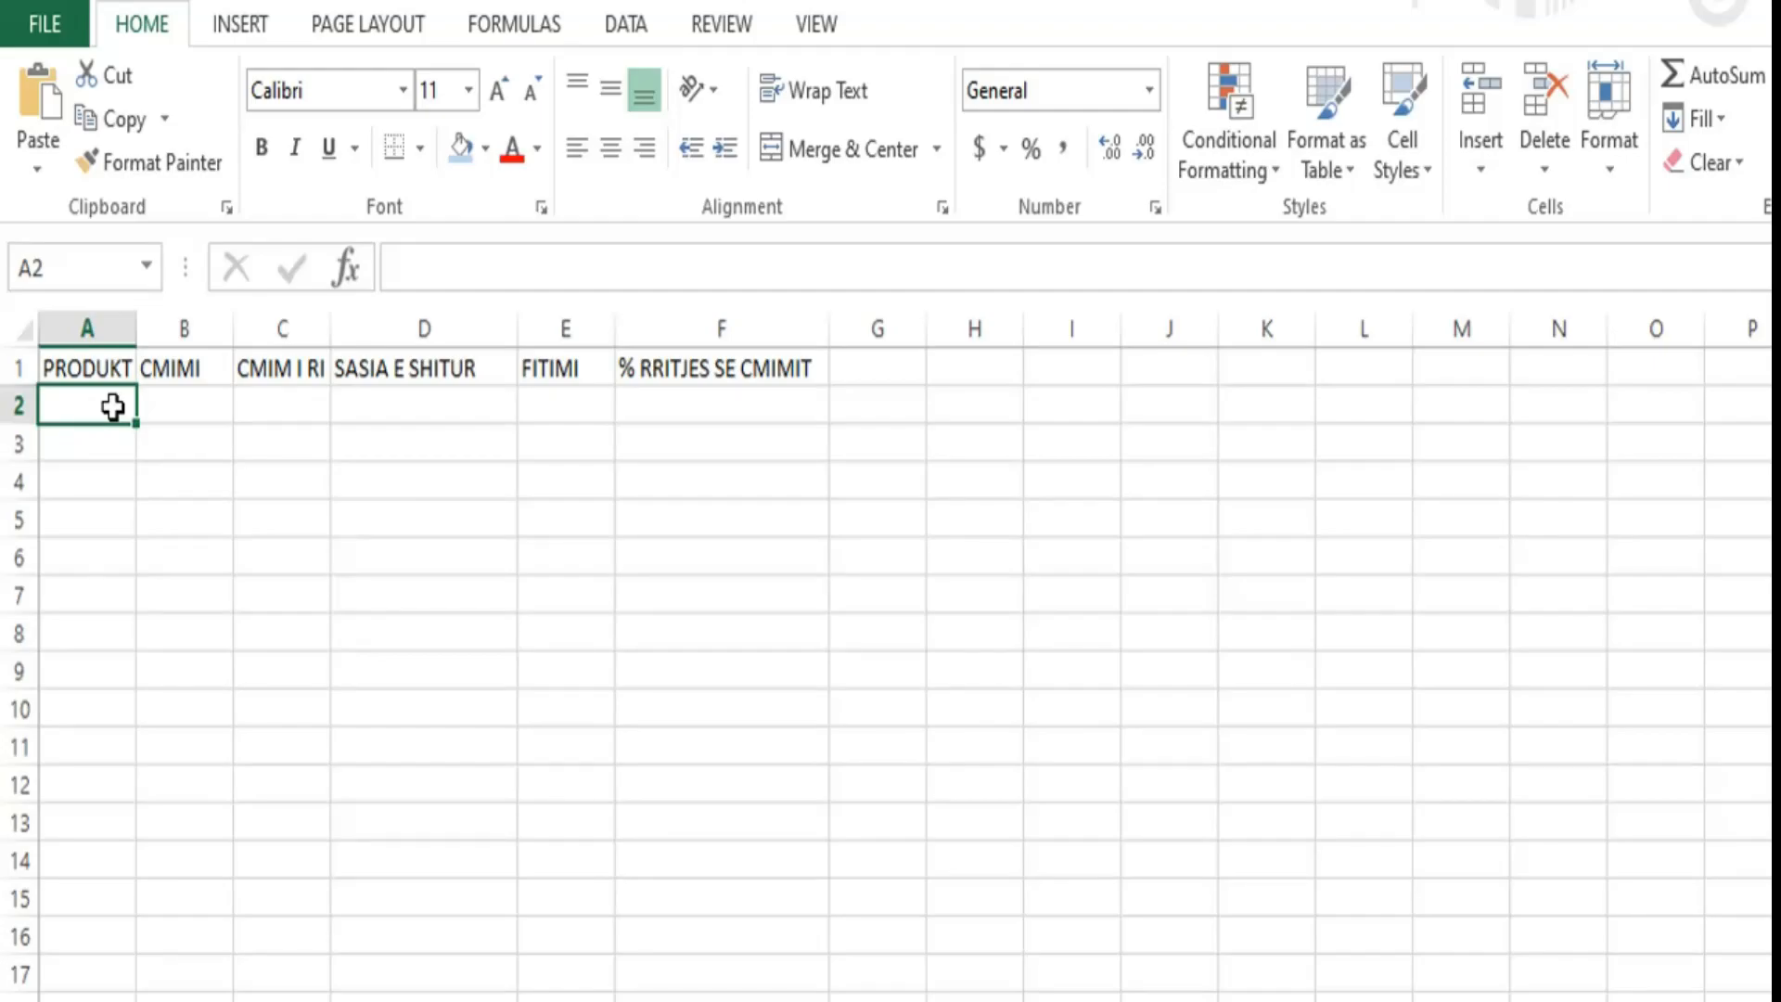
type("QUMESHT")
left_click(210, 410)
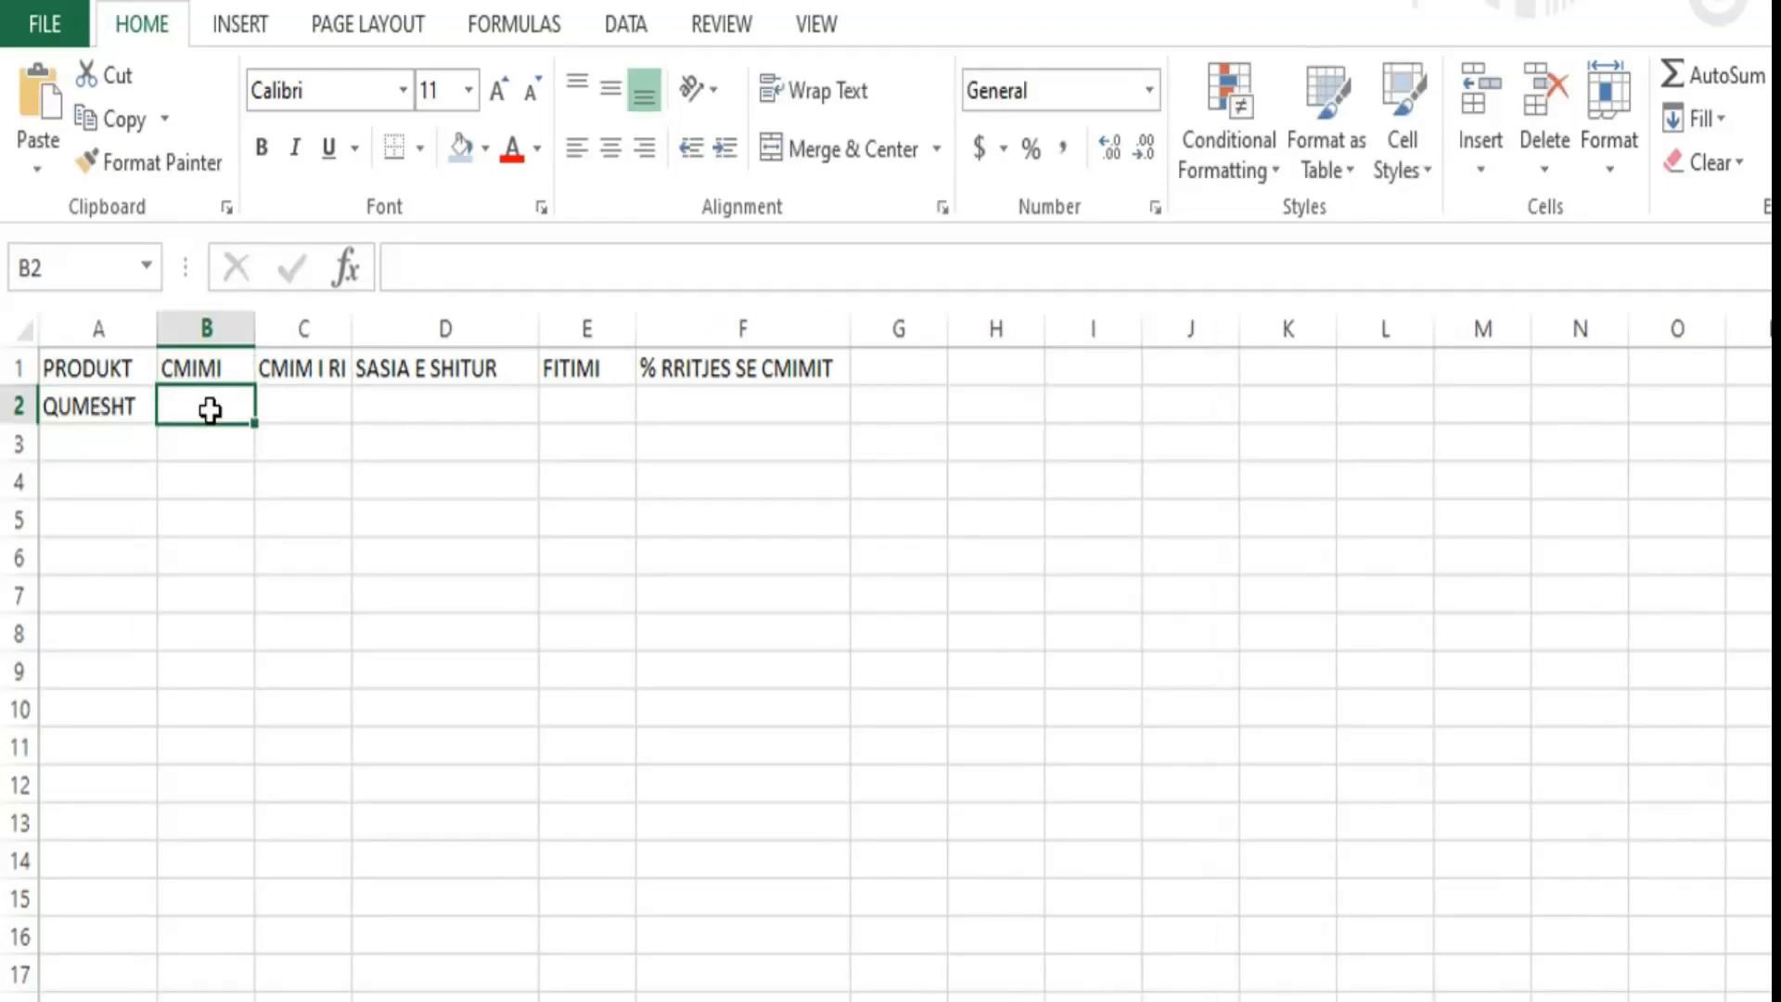
type("140")
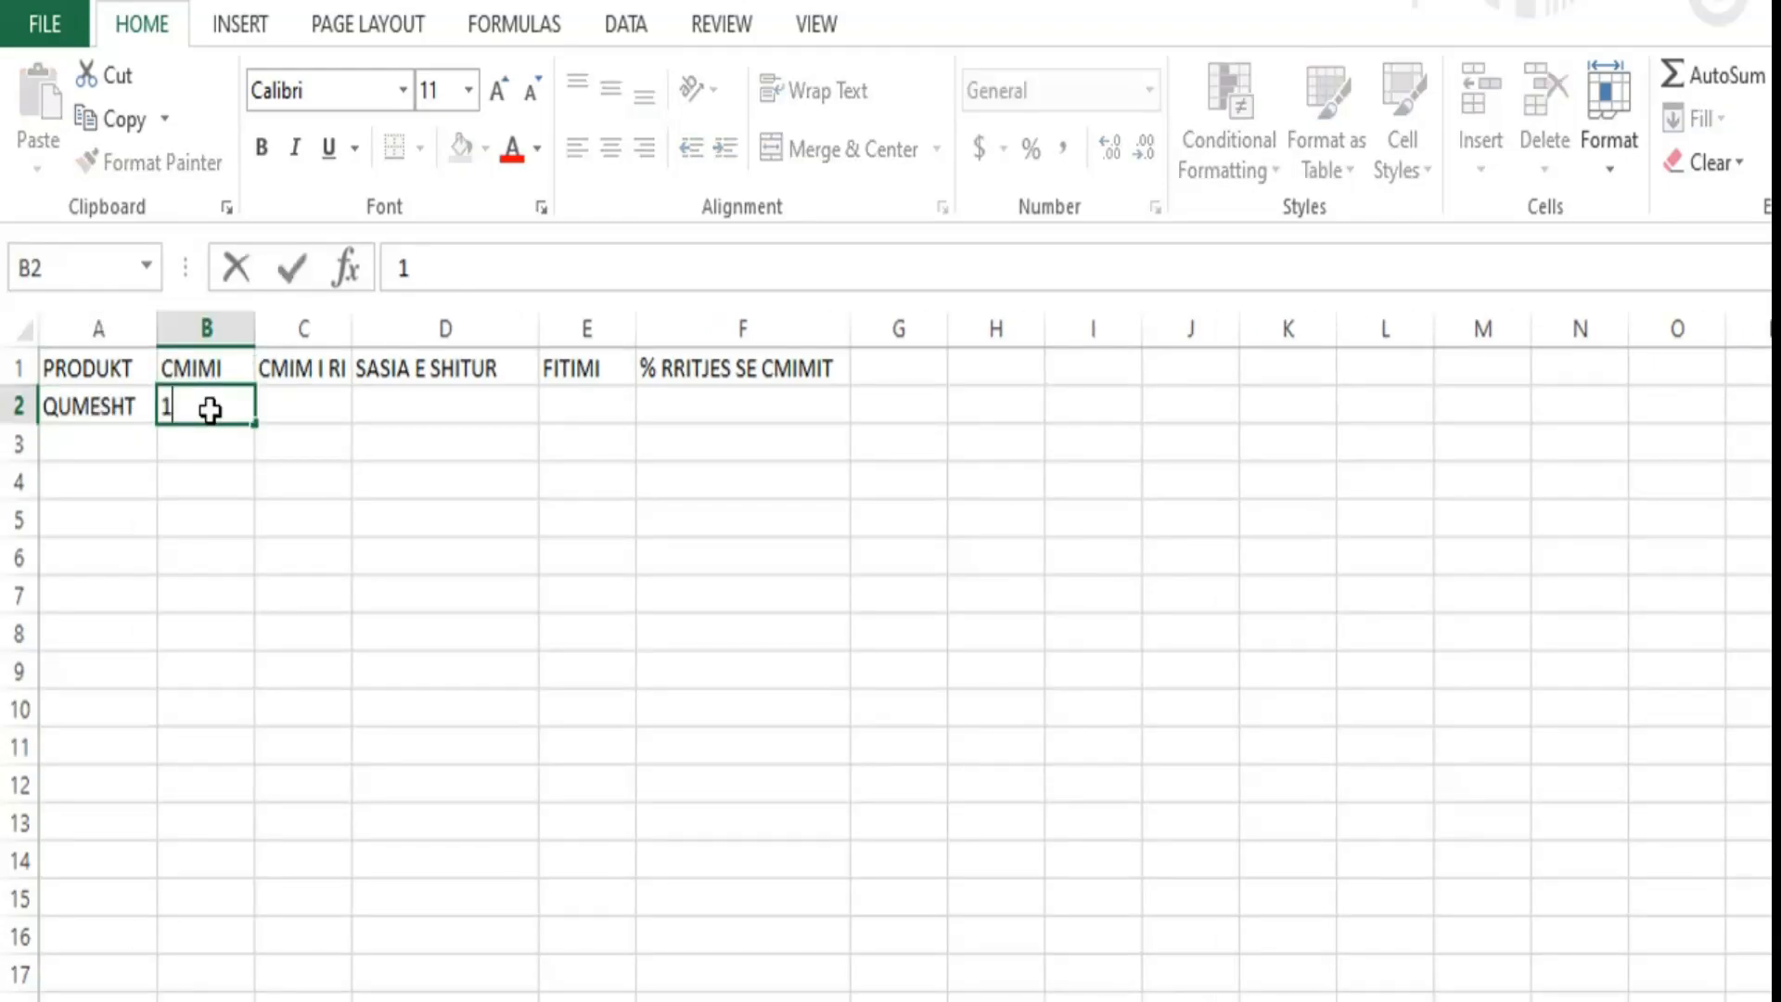
left_click(304, 406)
type("145")
left_click(389, 413)
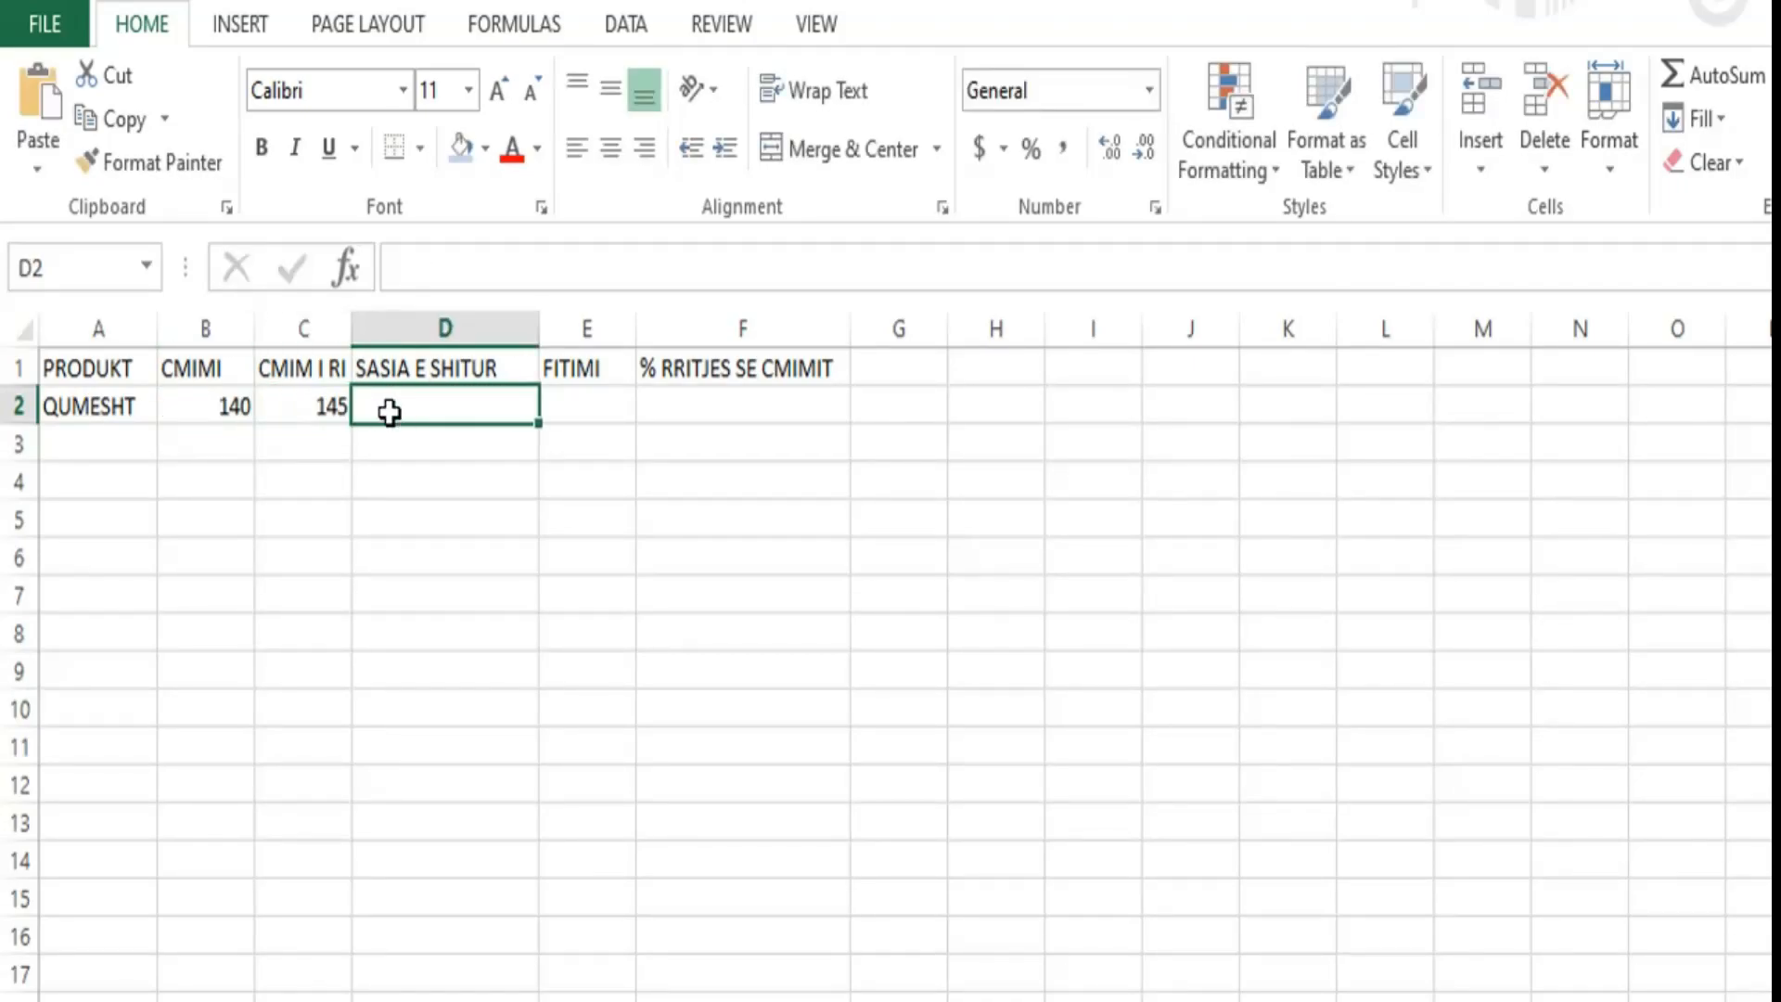
type("23")
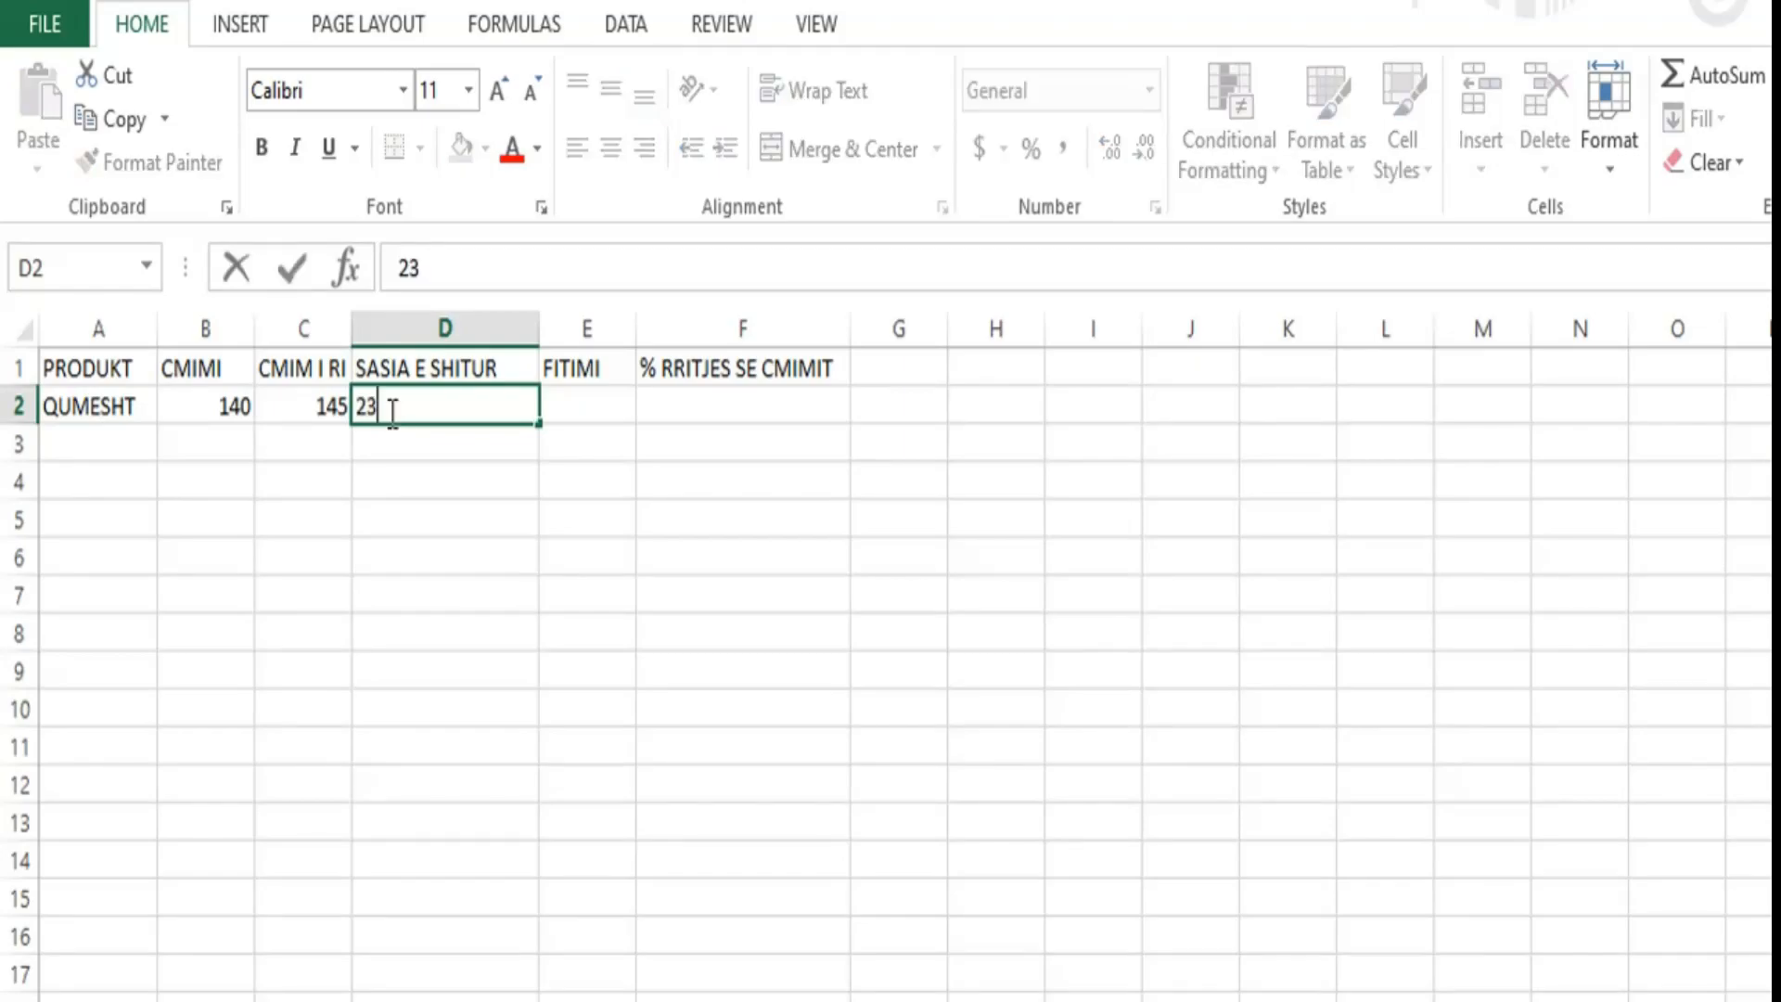
left_click(575, 405)
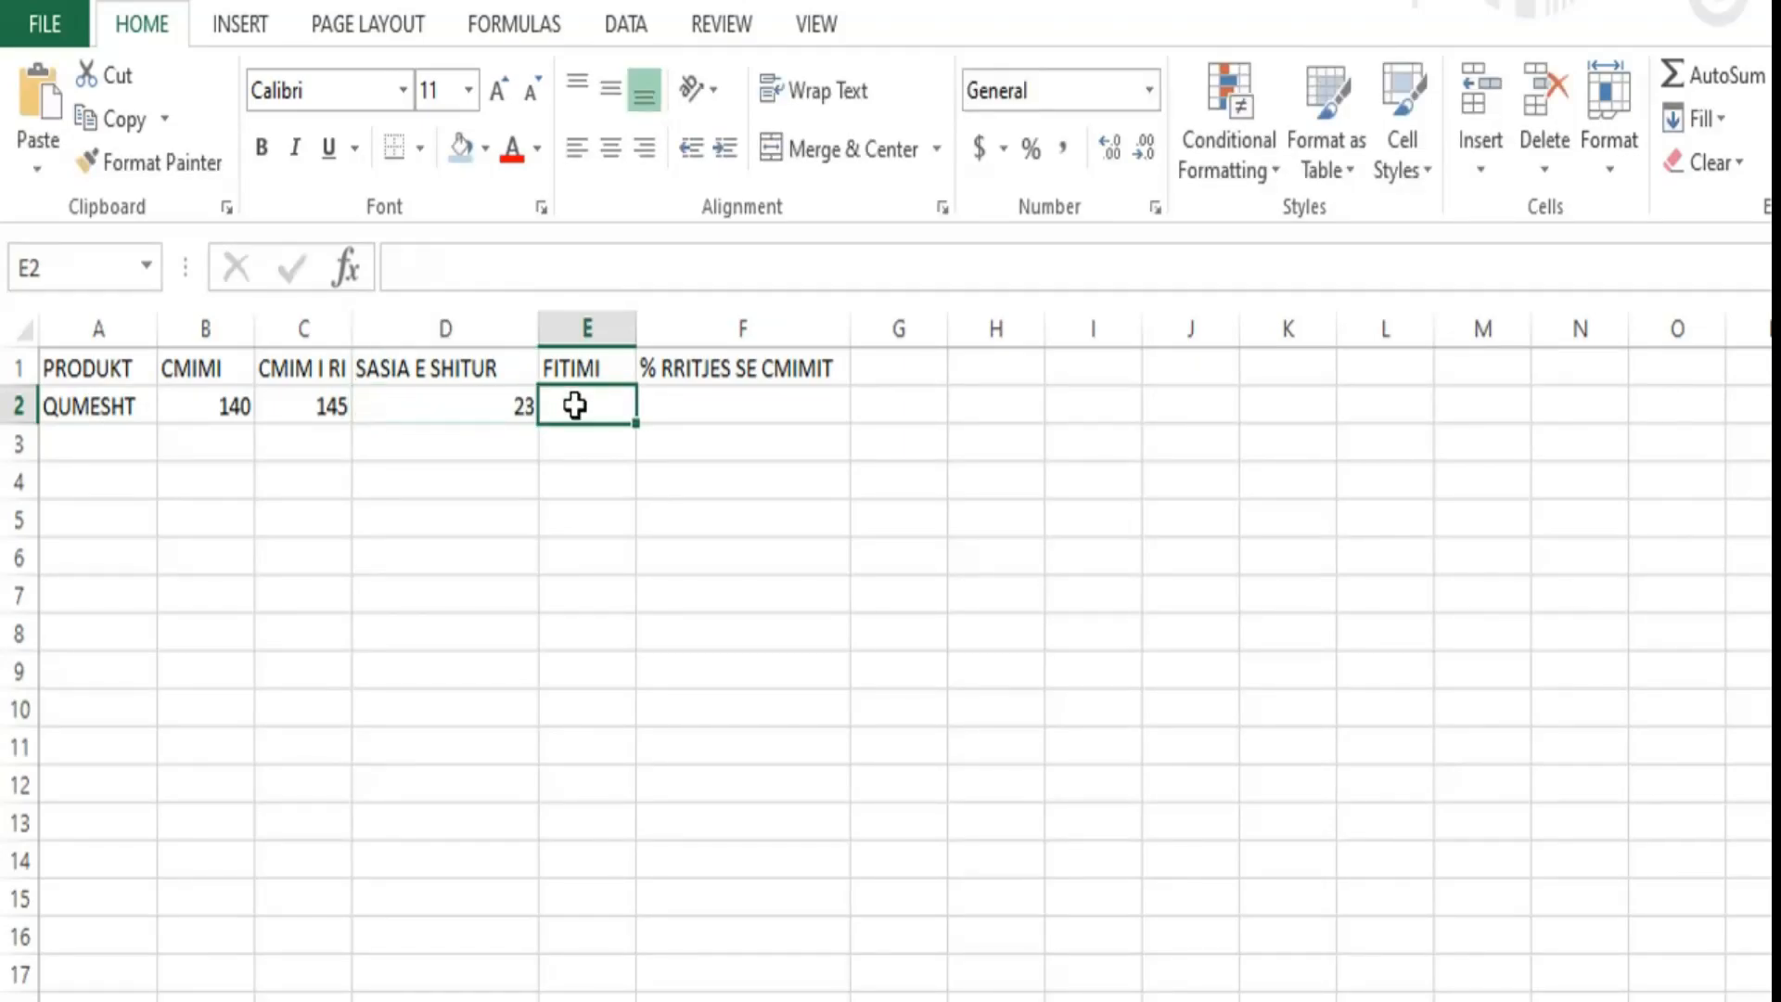
left_click(703, 405)
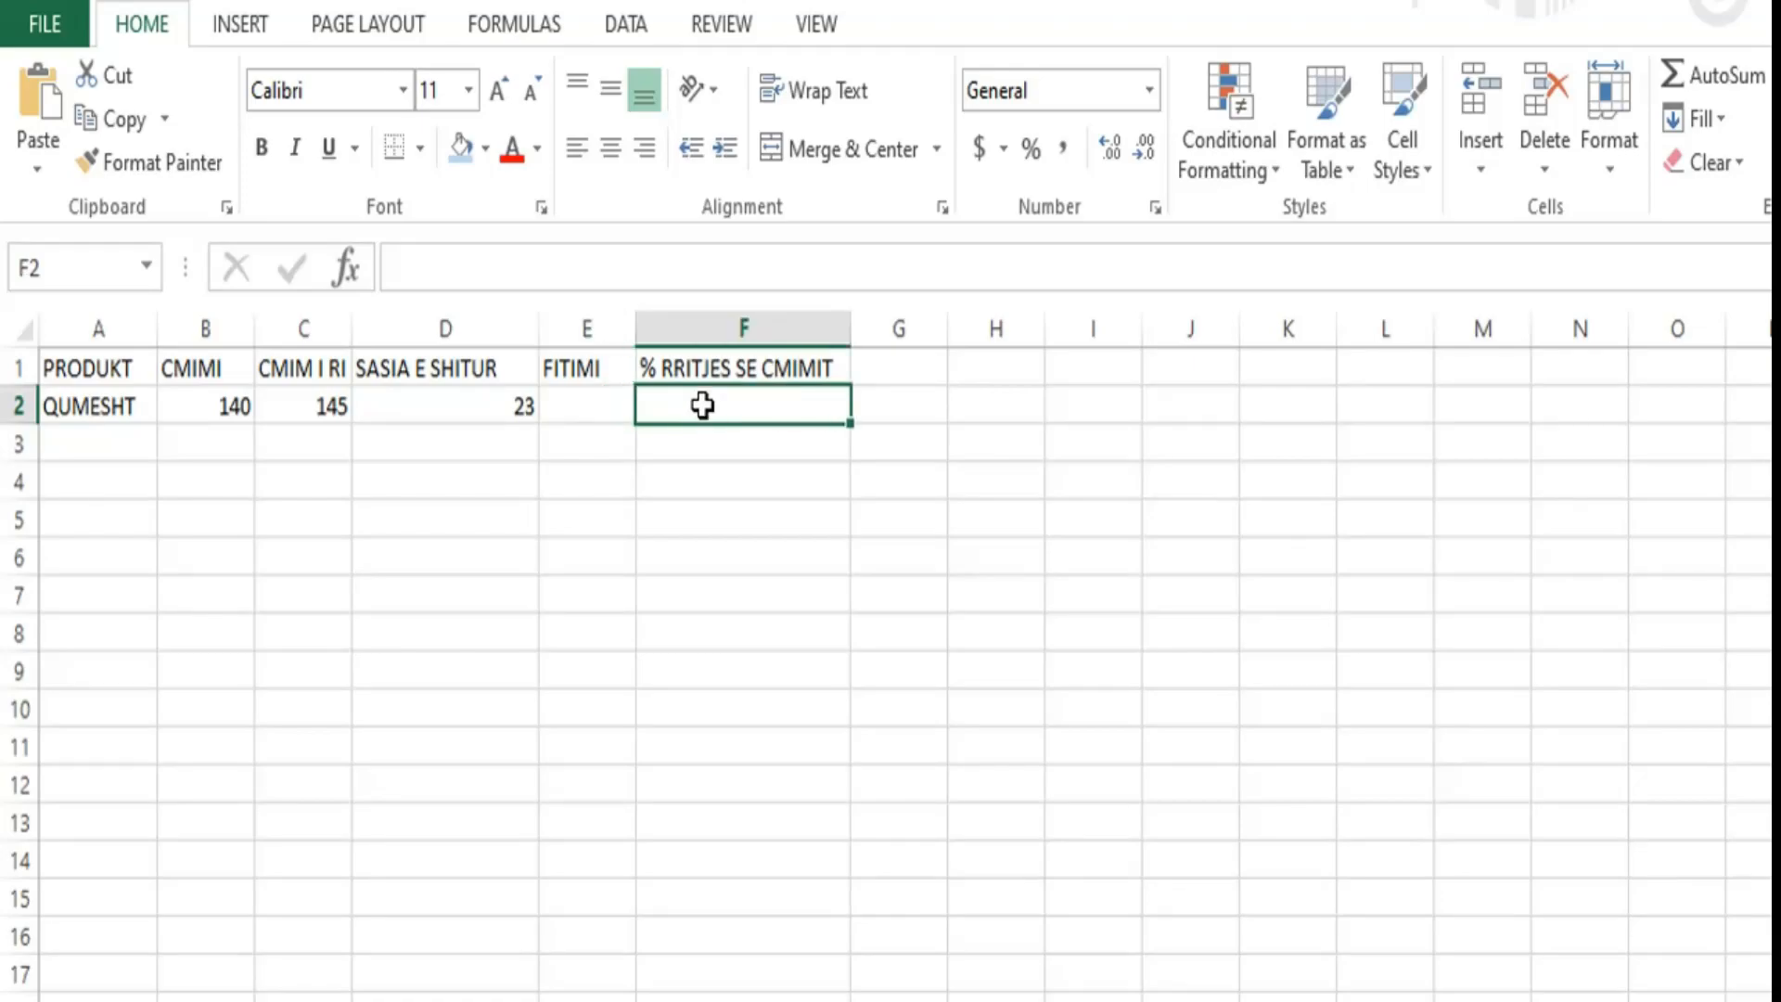
Fill columns A to D of rows 3 to 5 with VAJ 210, 230, 54; SHEQER 90, 100, 10; and ORIZ 140, 155, 60.
left_click(93, 445)
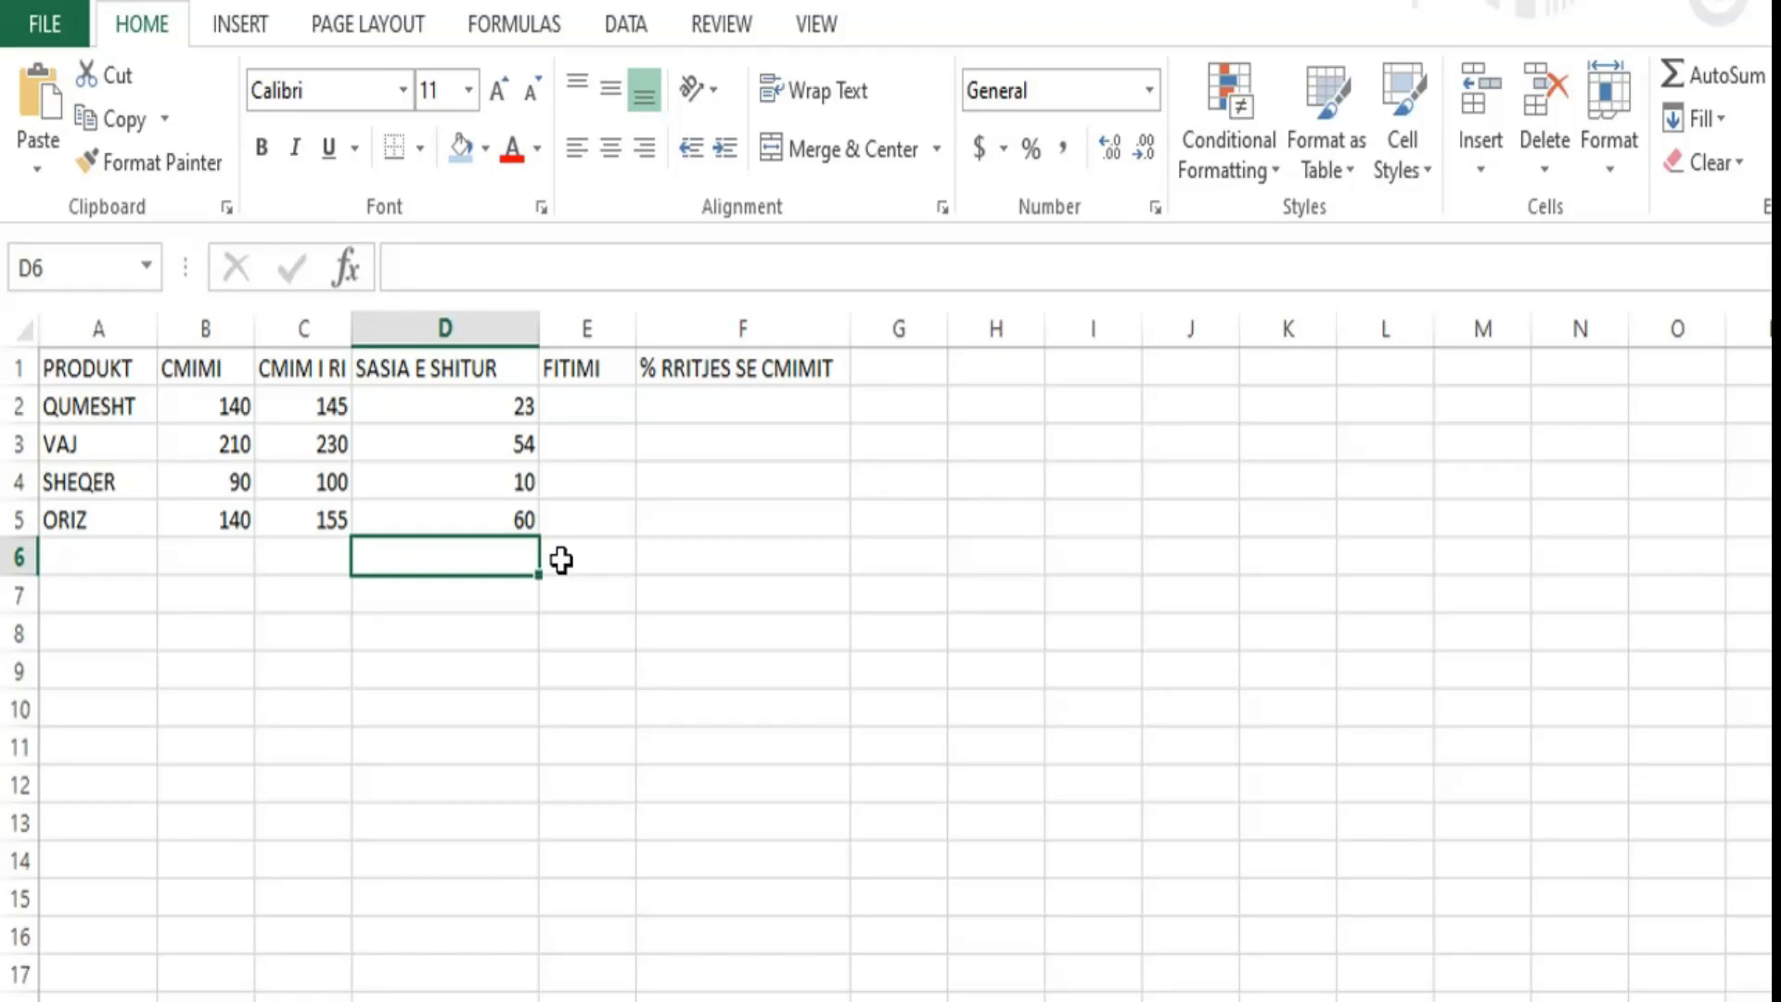
Format the range A1:F5 as a table with headers, using the light style with a blue header row.
left_click(1356, 176)
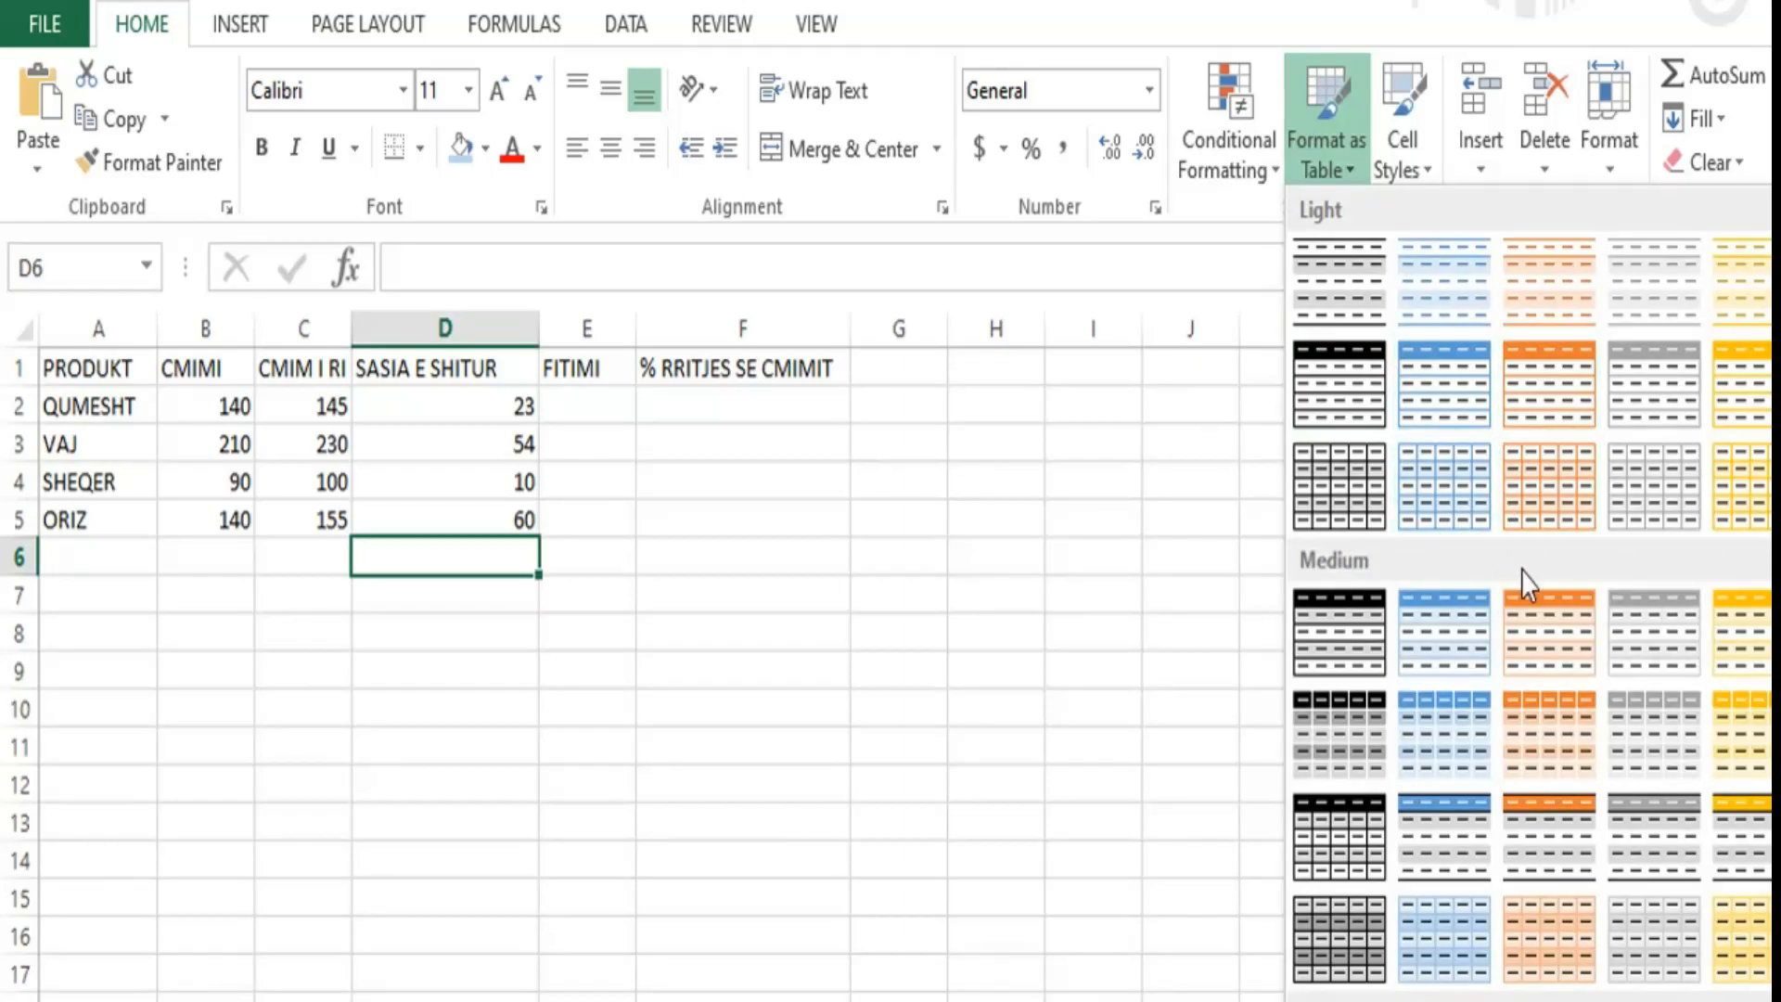
left_click(1463, 398)
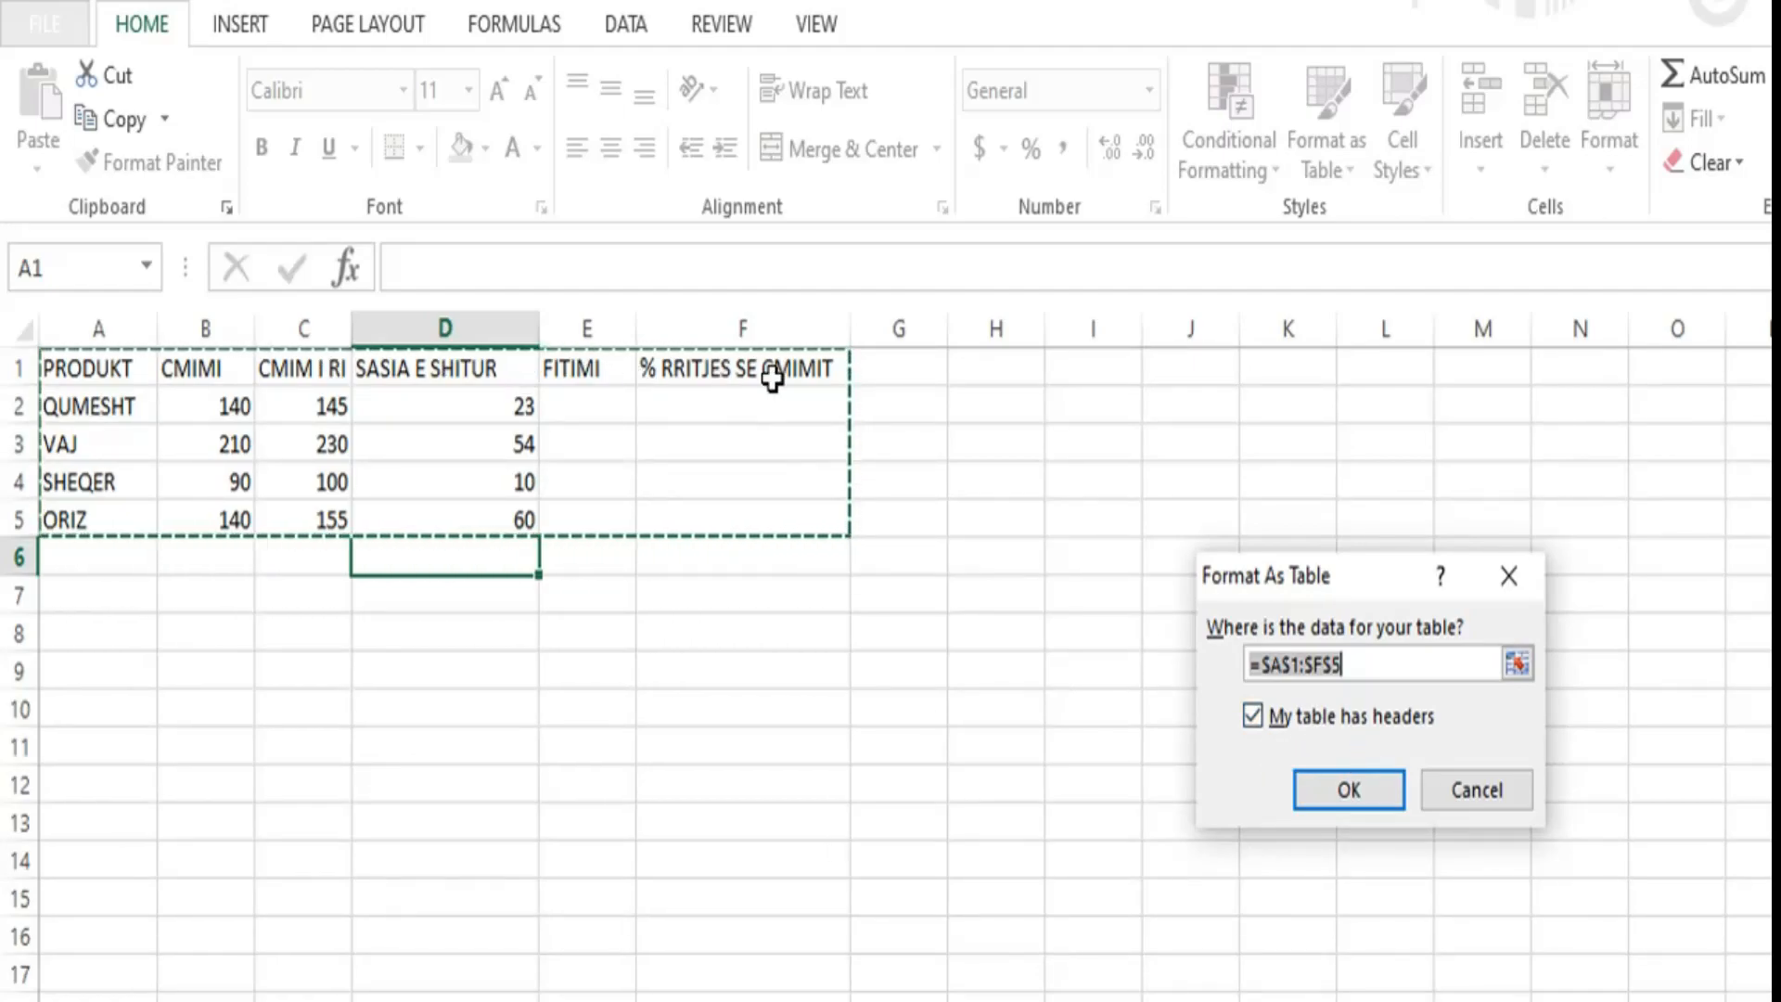
left_click(1350, 791)
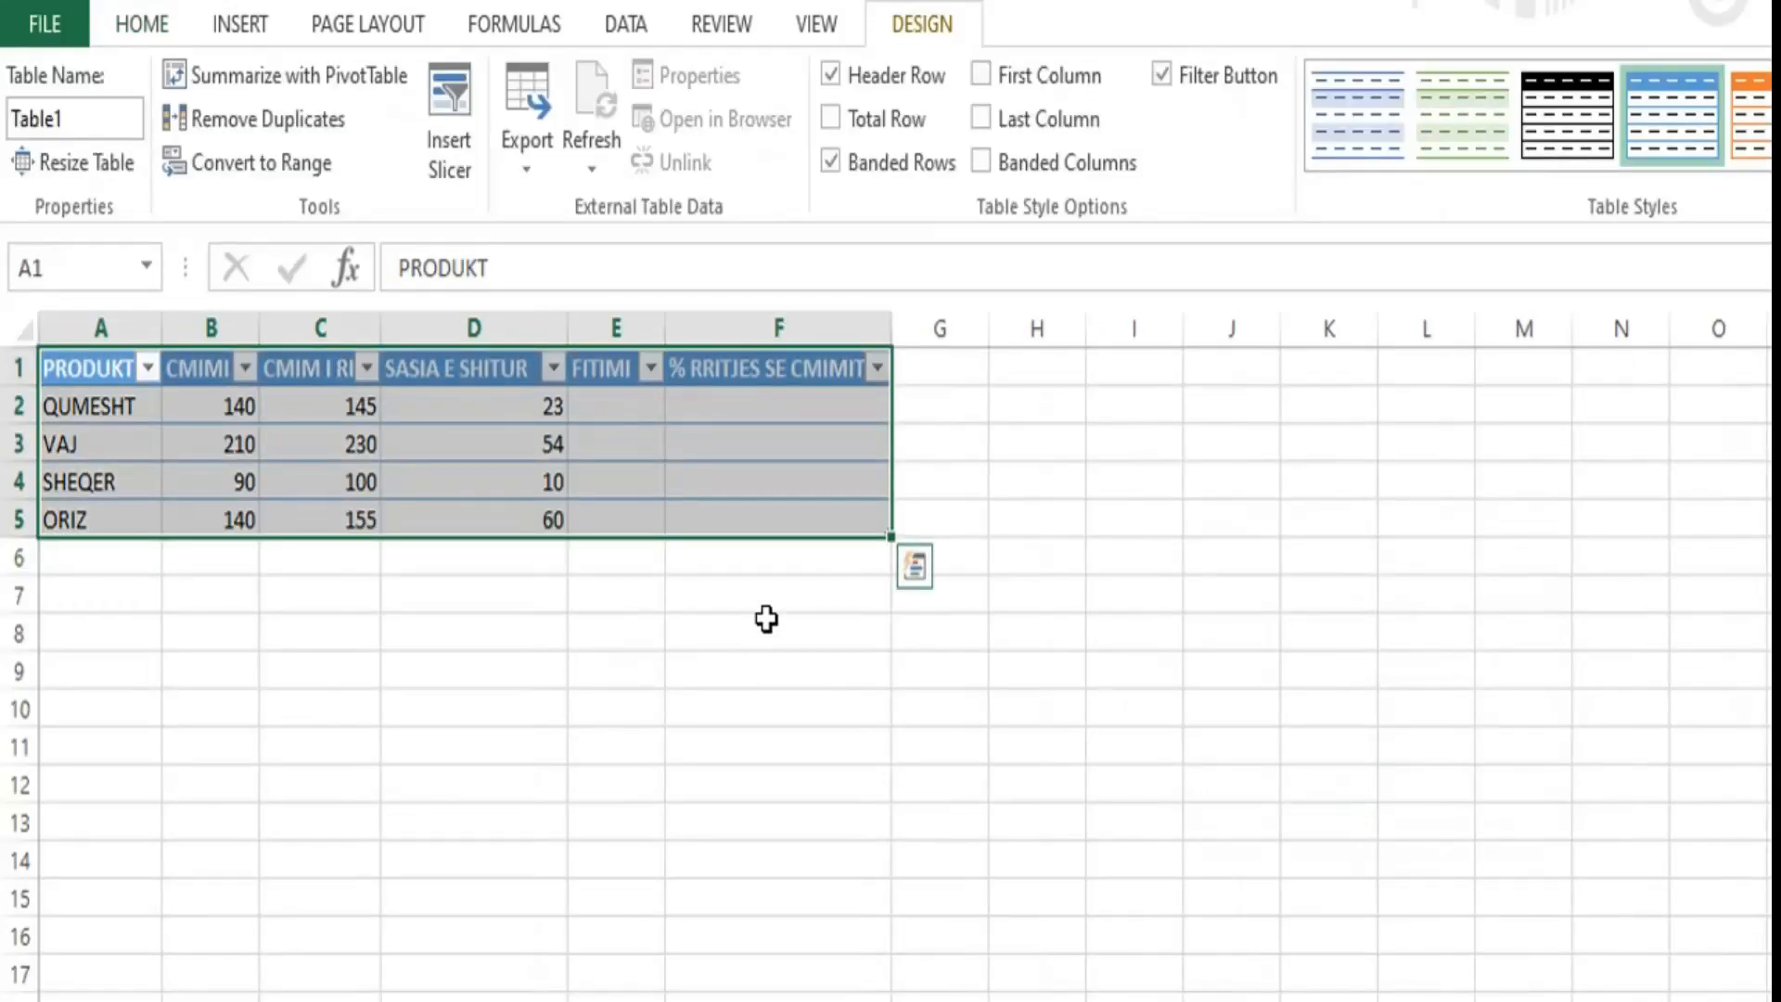
left_click(738, 633)
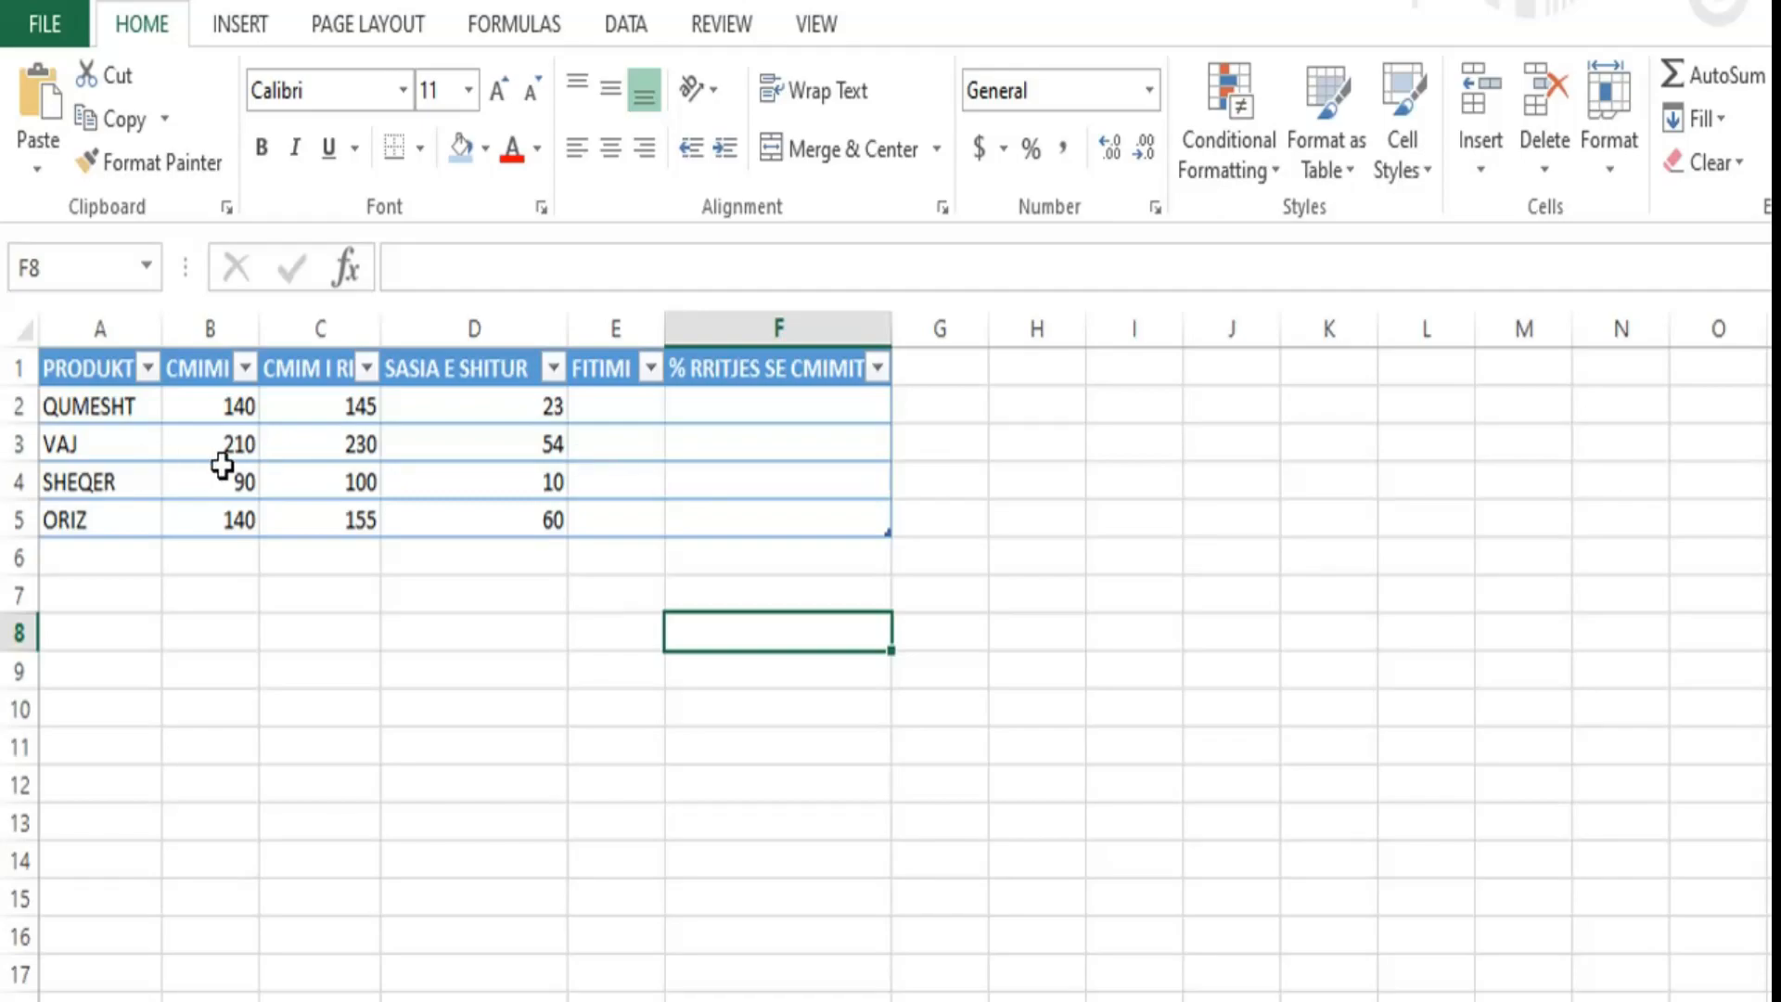
Sort the table by the PRODUKT column from A to Z.
left_click(146, 369)
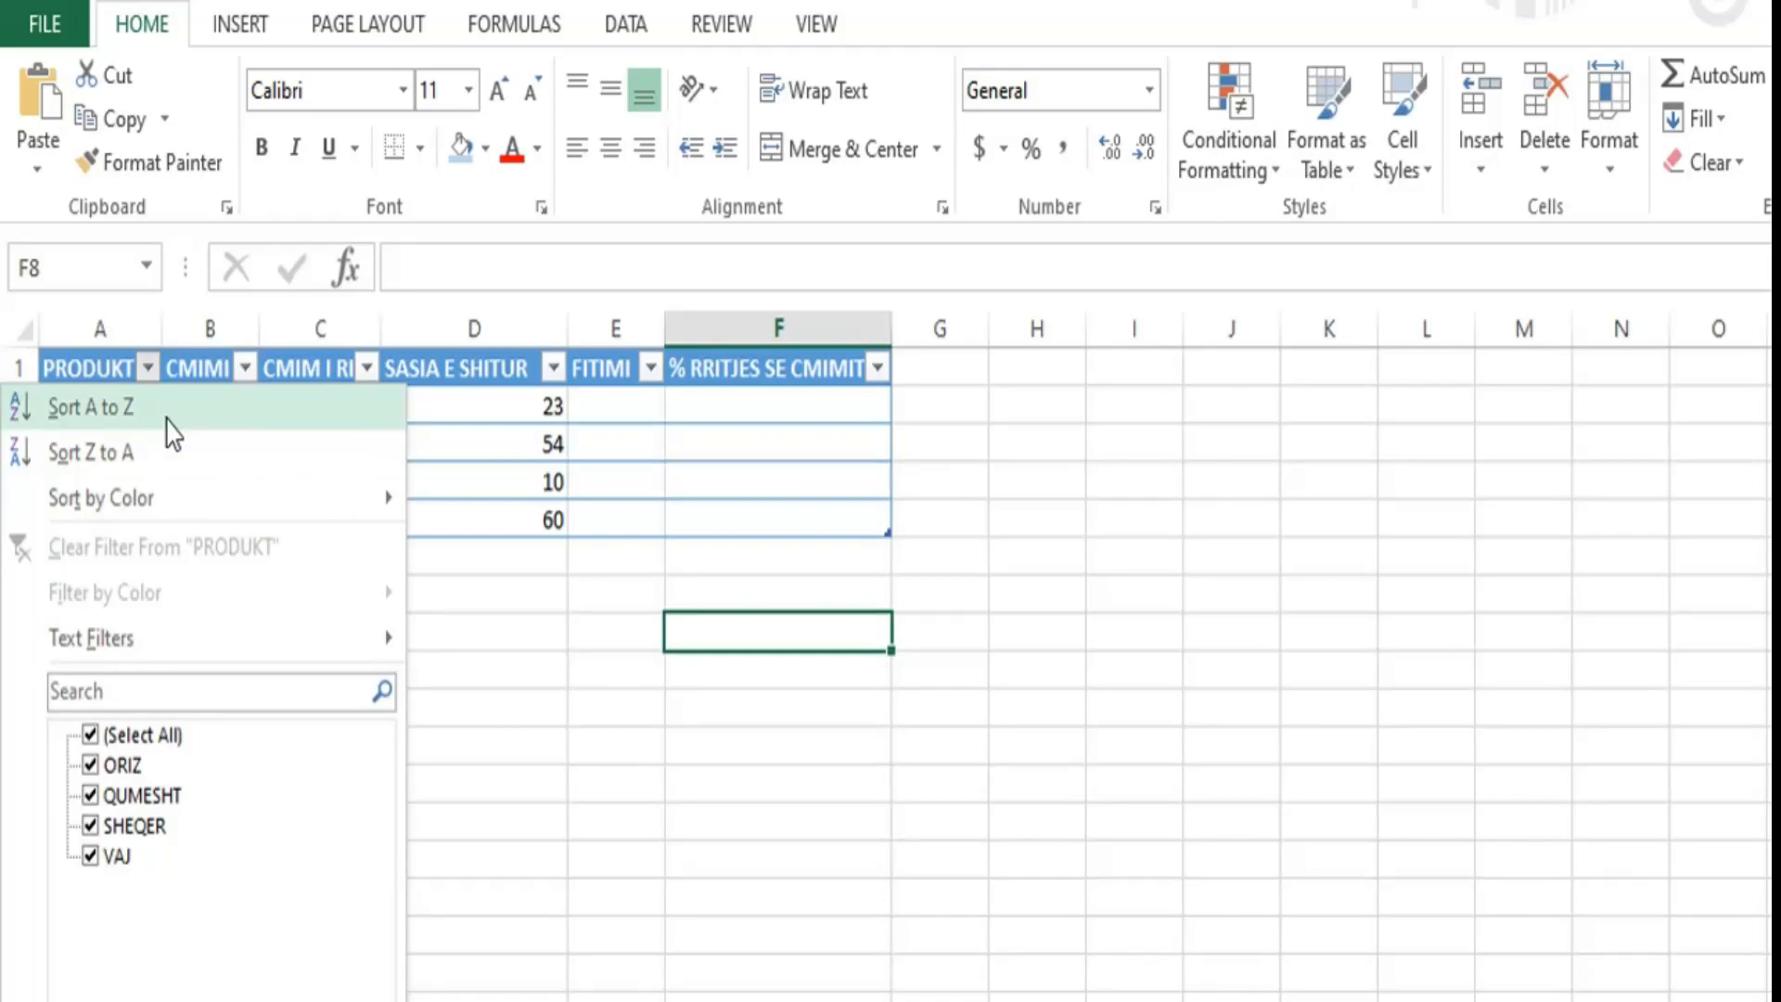
left_click(149, 369)
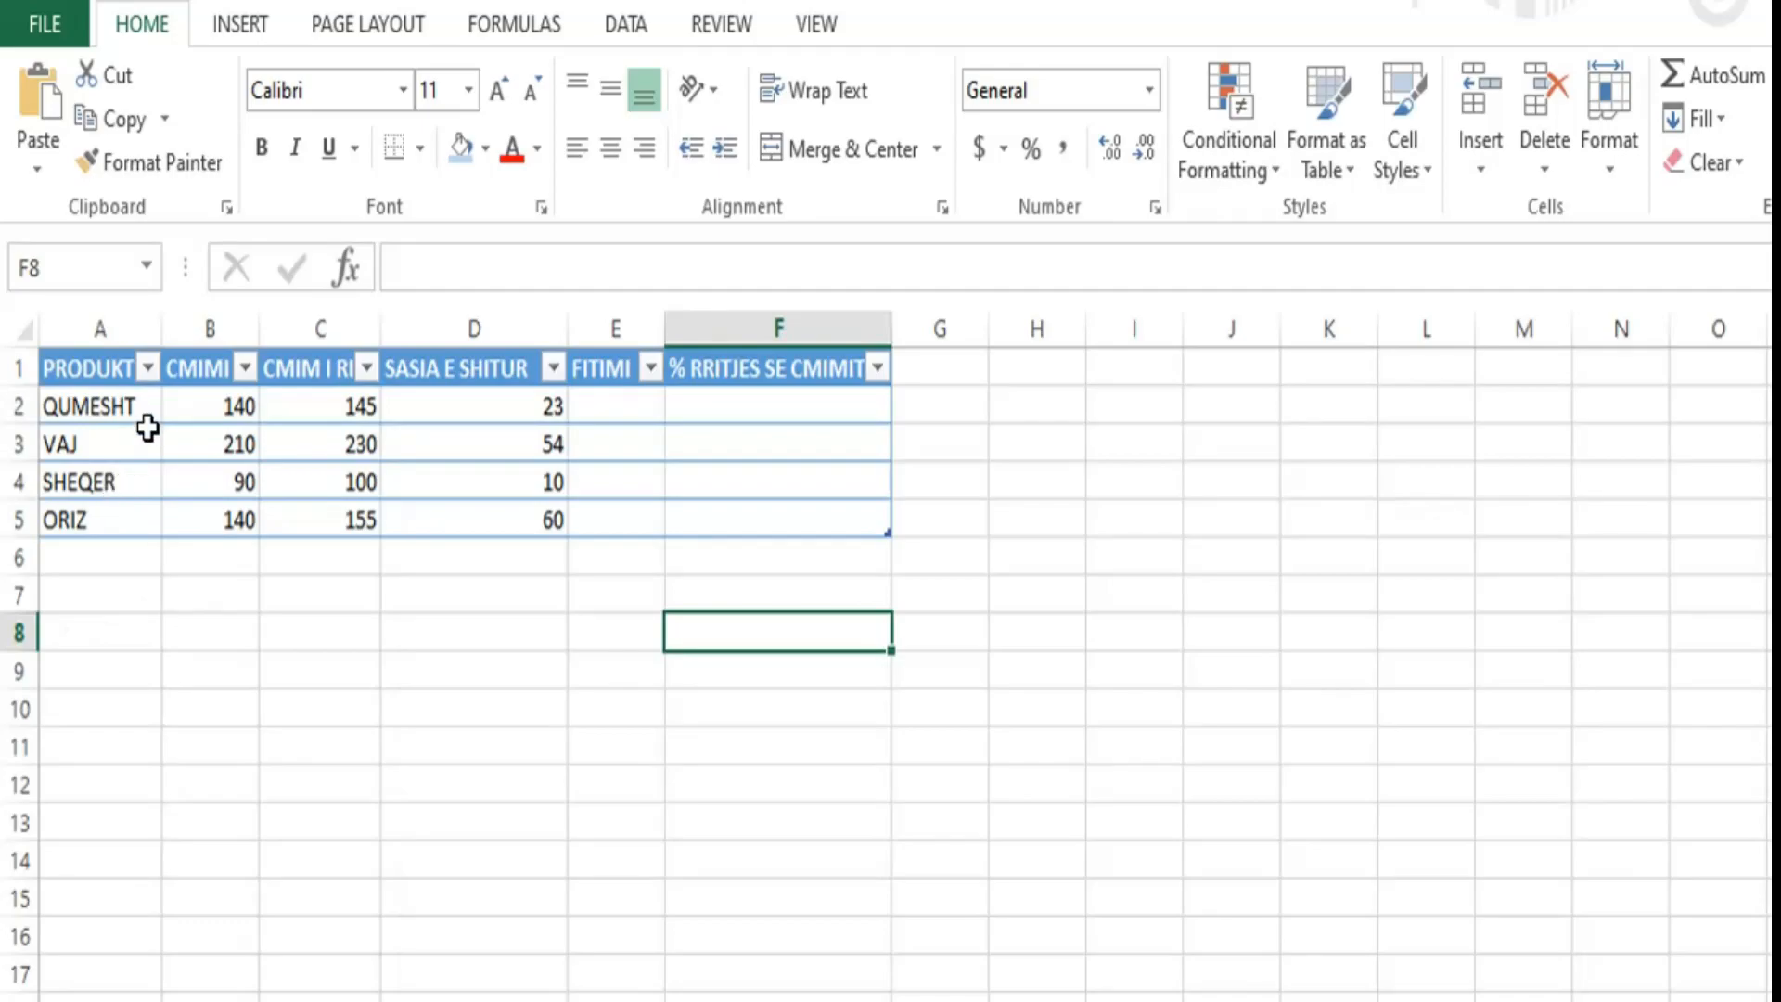
left_click(148, 368)
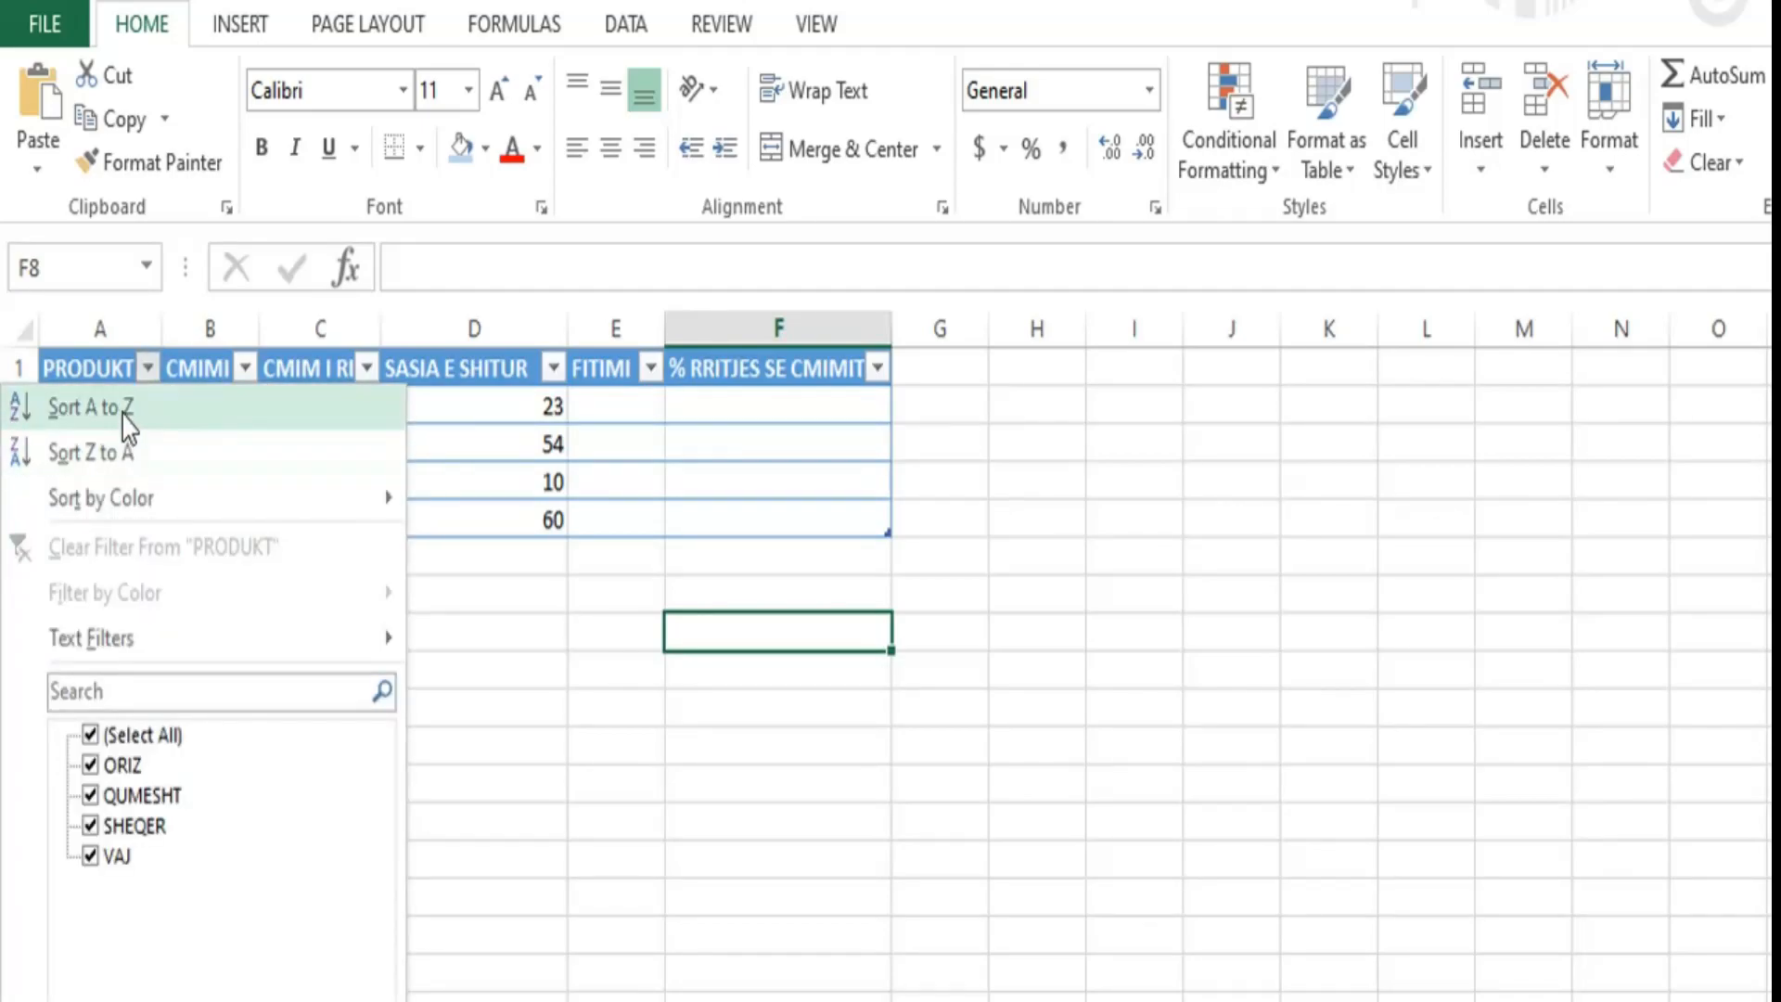
left_click(127, 409)
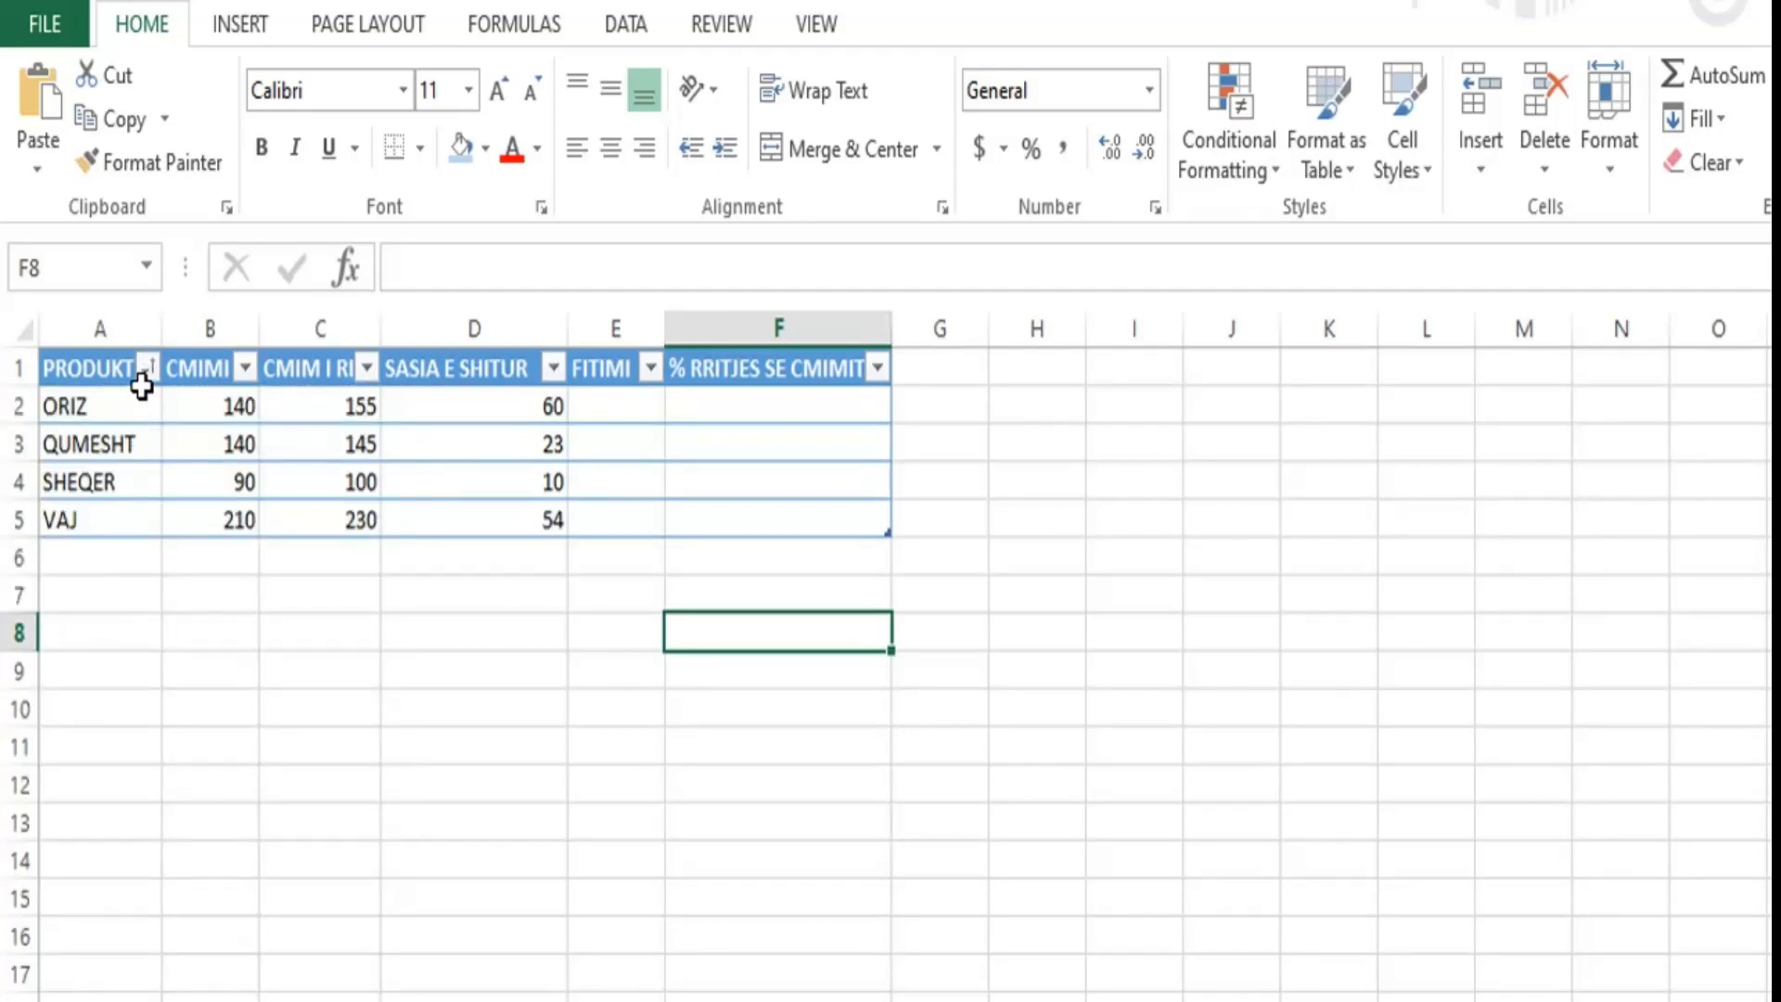
Sort the table by the CMIMI column from smallest to largest, and re-sort it from largest to smallest.
left_click(245, 369)
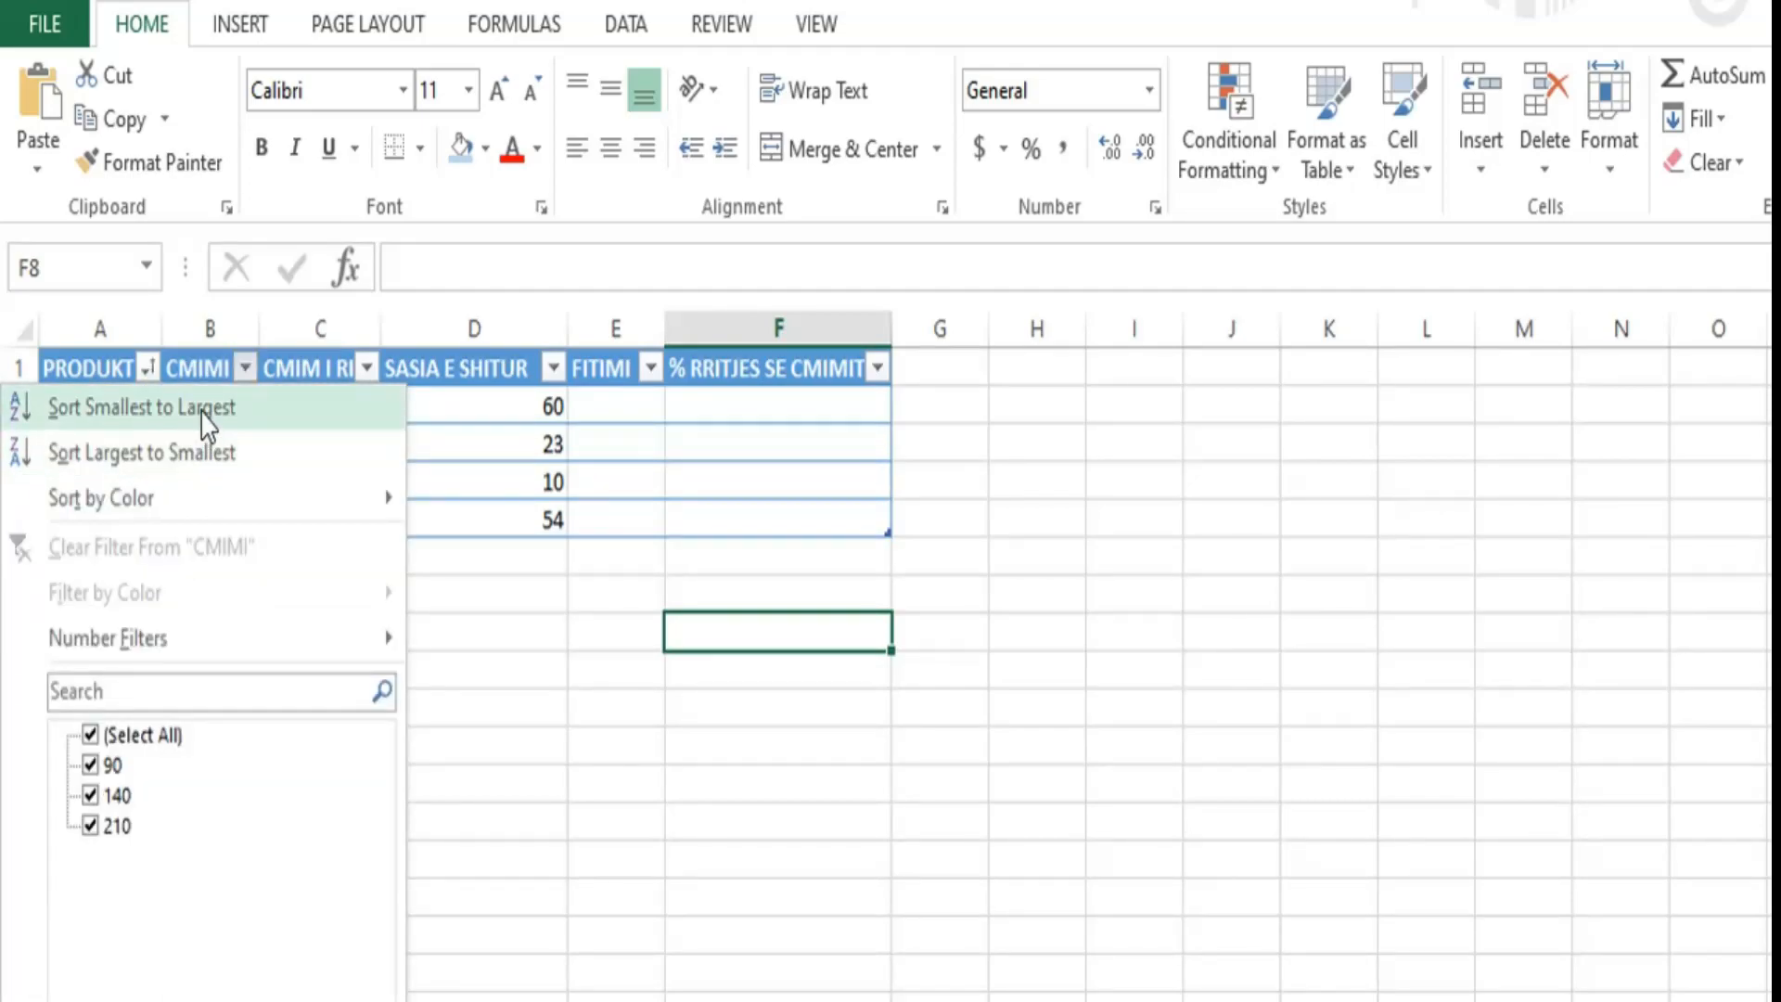
left_click(267, 408)
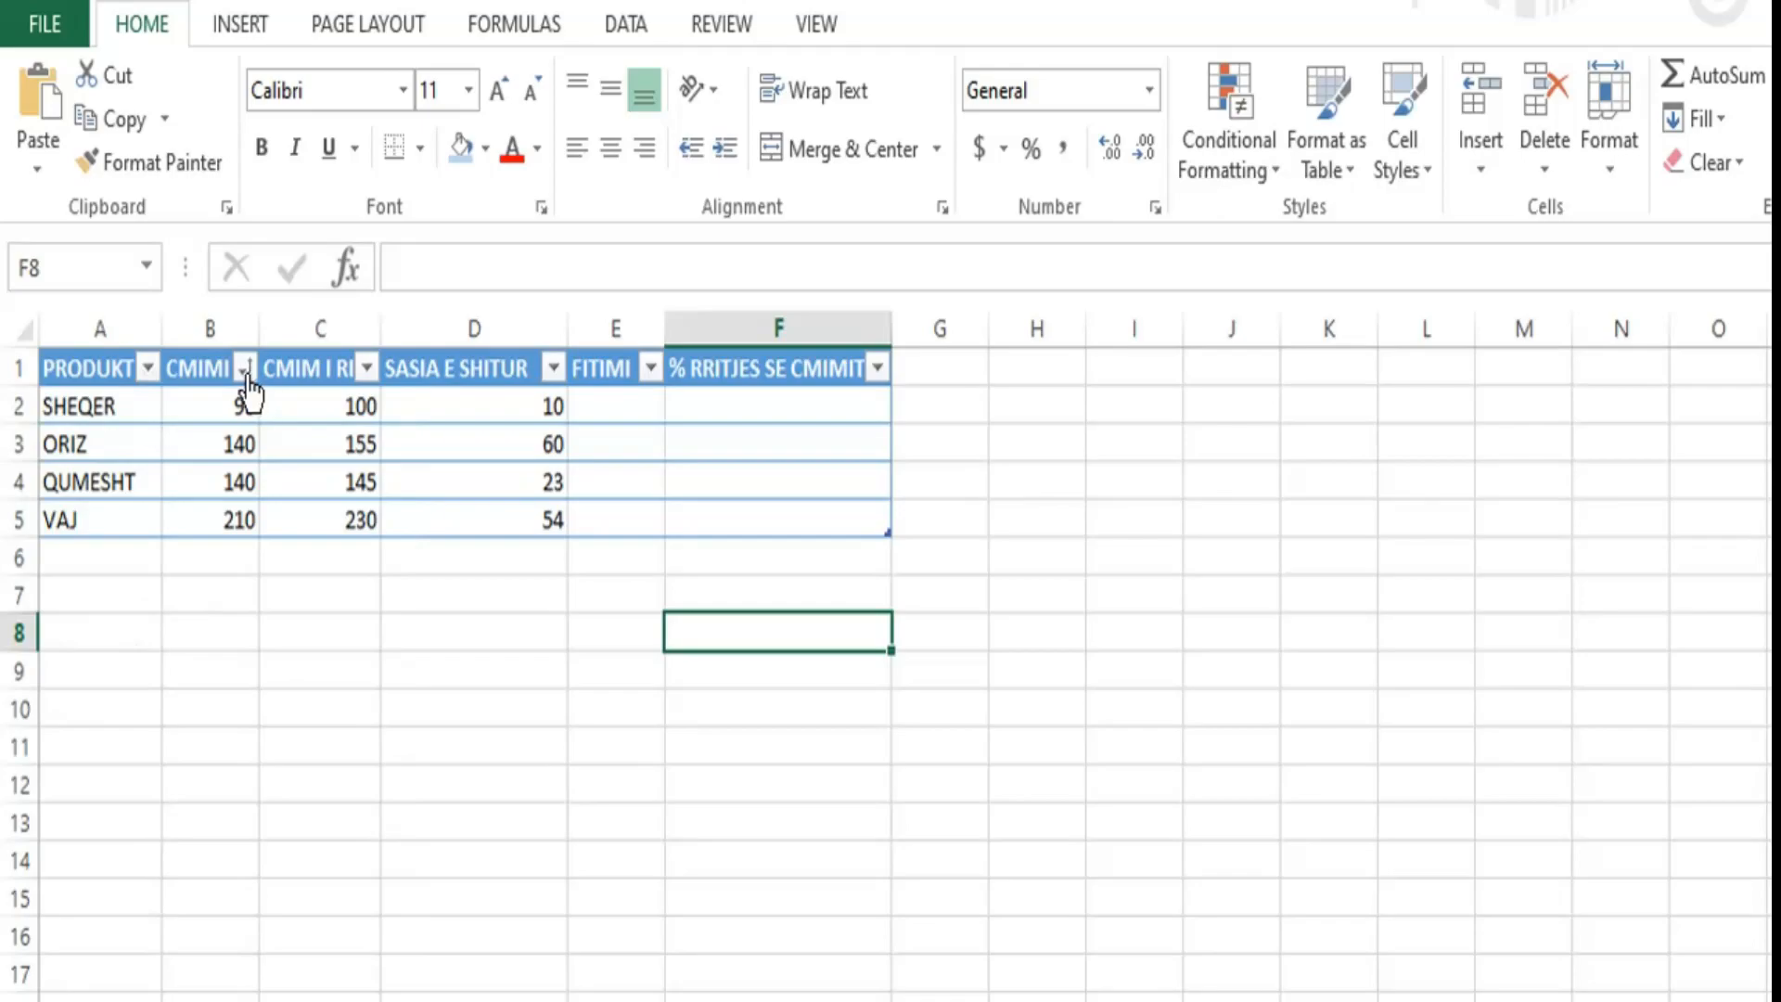
left_click(245, 368)
left_click(215, 455)
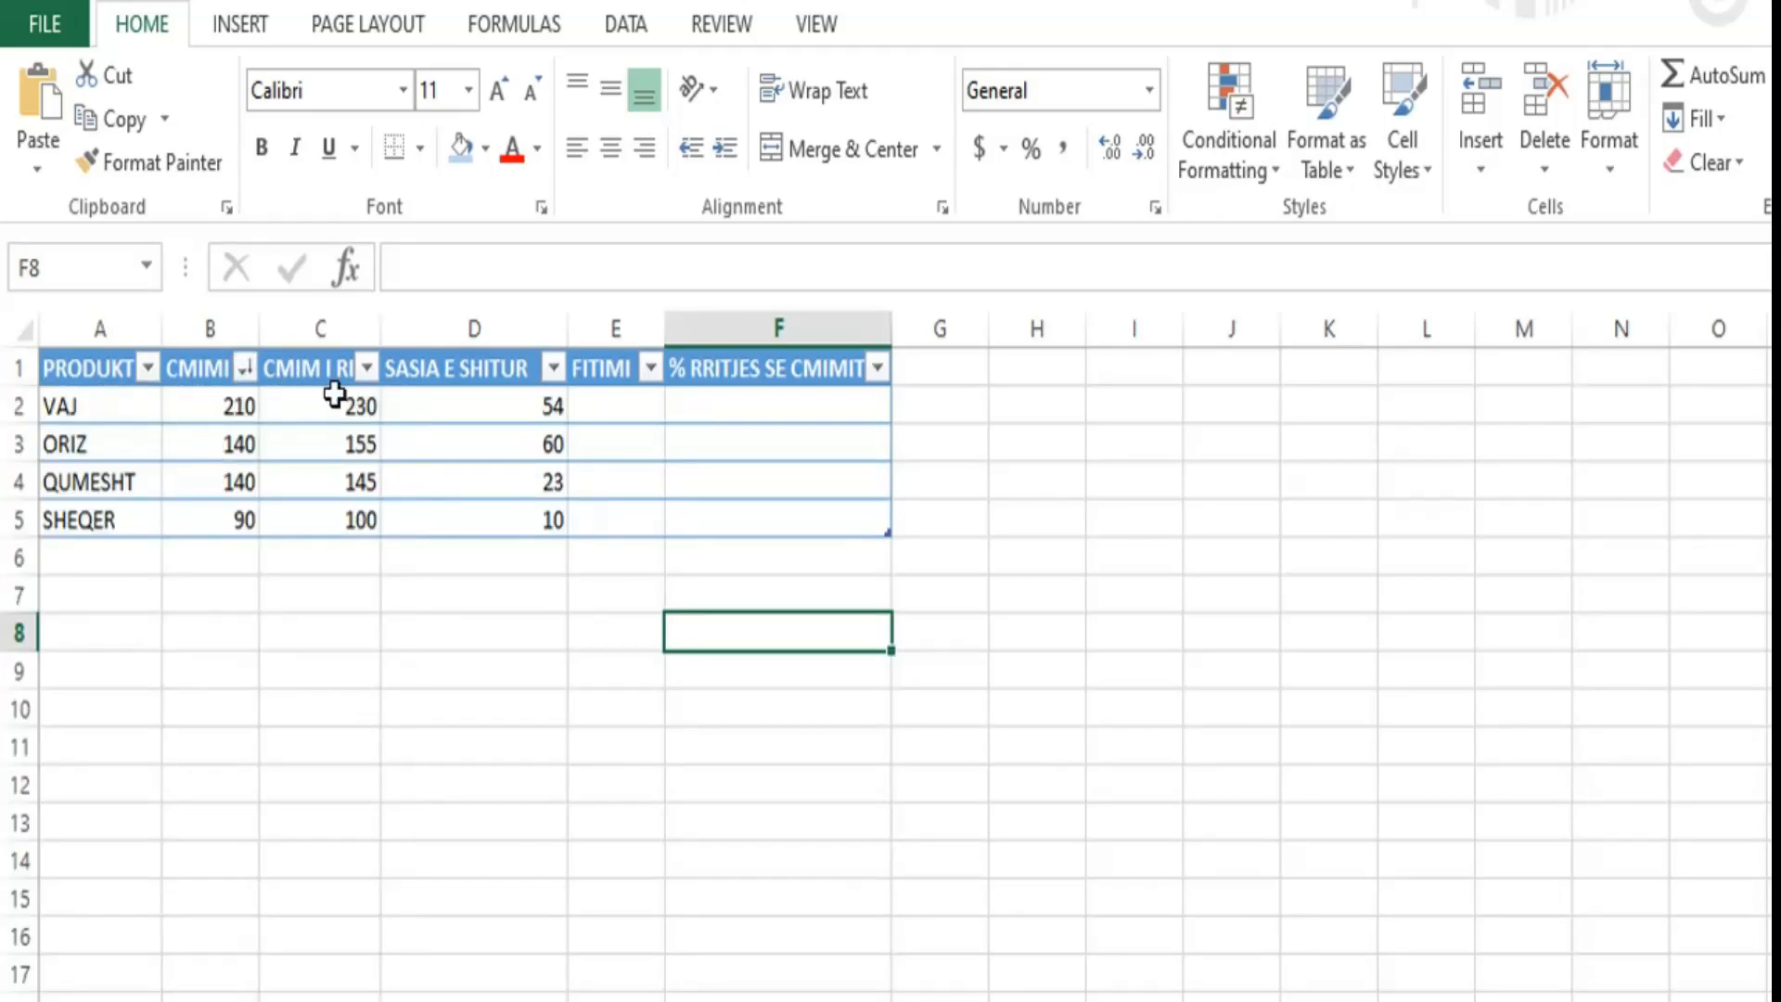
Examine the functions offered for cell E2 in the Insert Function dialog and in the AutoSum, Financial, Logical, Text and Date & Time categories.
left_click(627, 413)
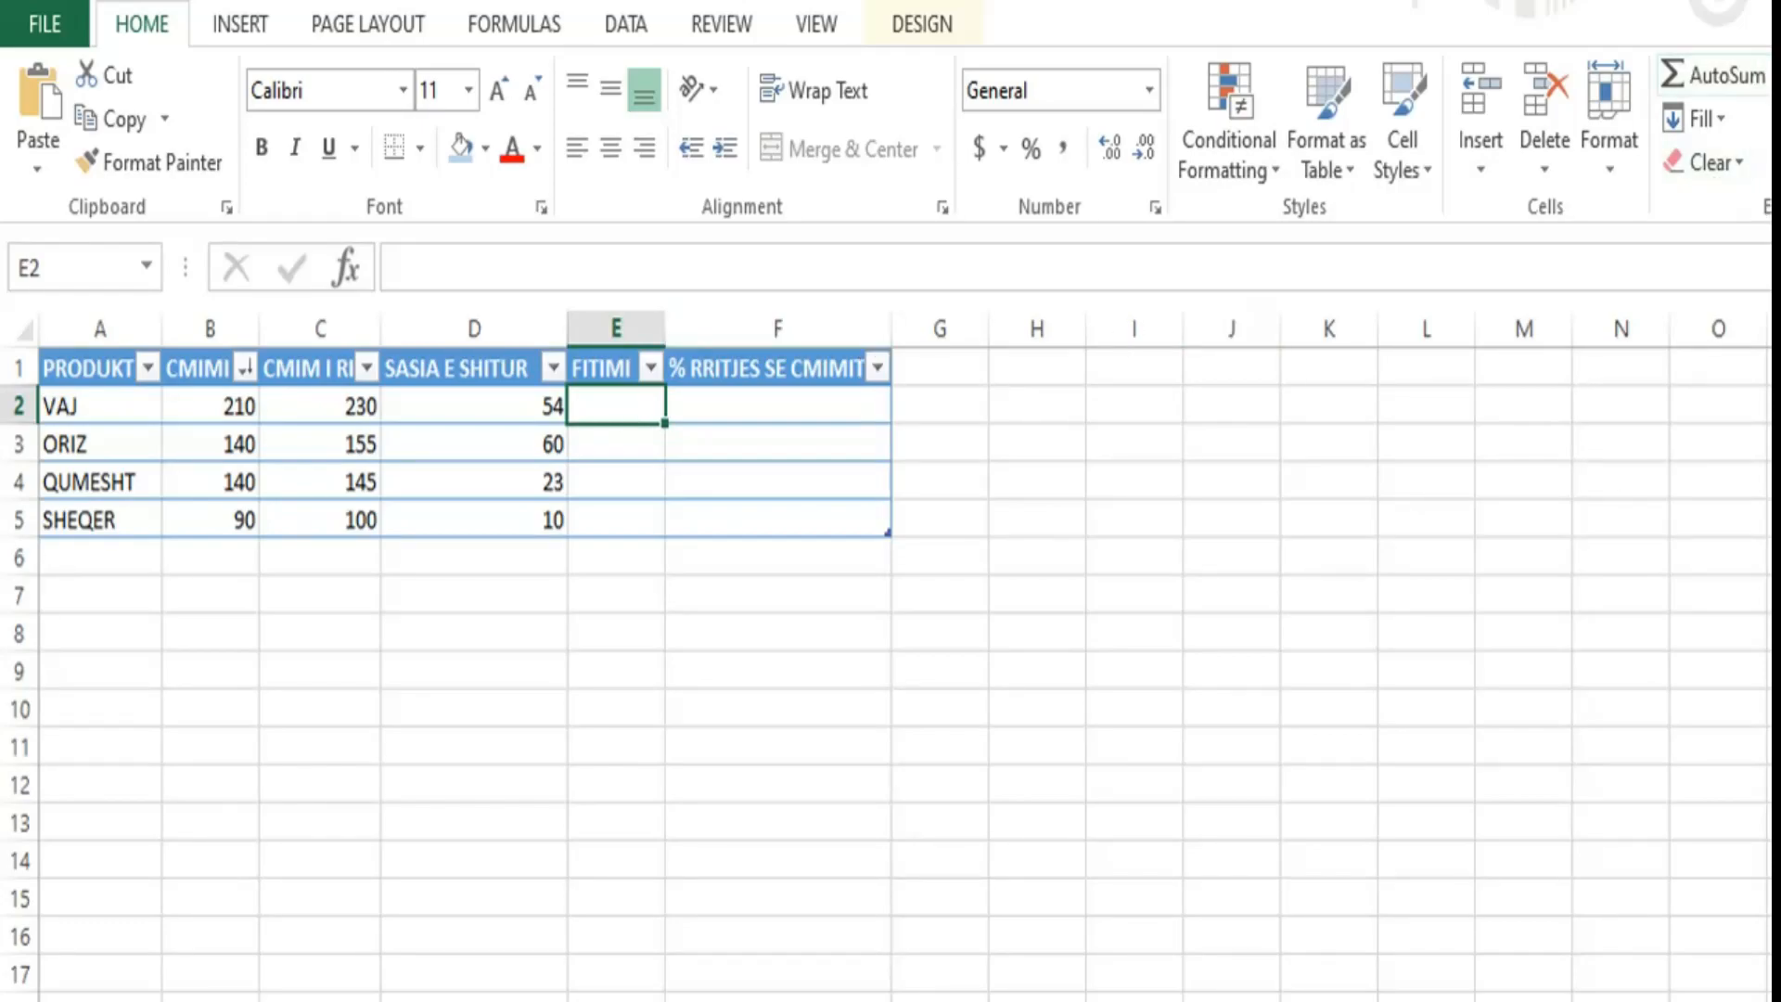
left_click(1768, 75)
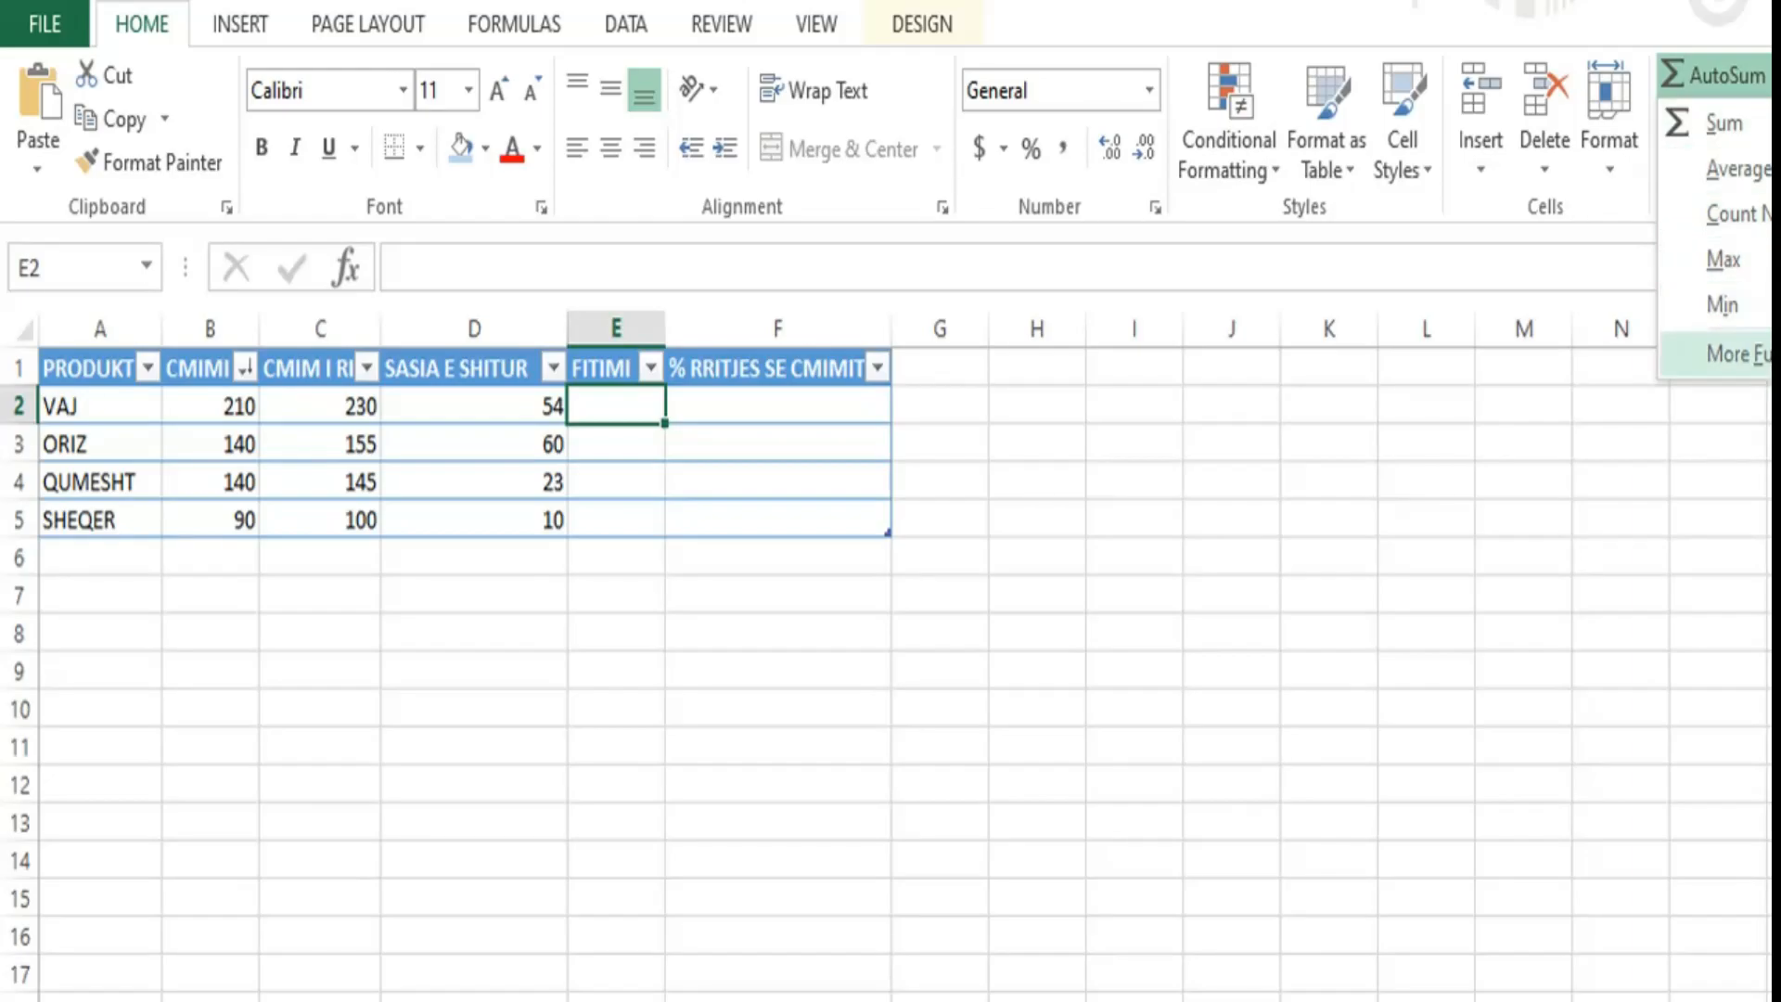
left_click(1725, 353)
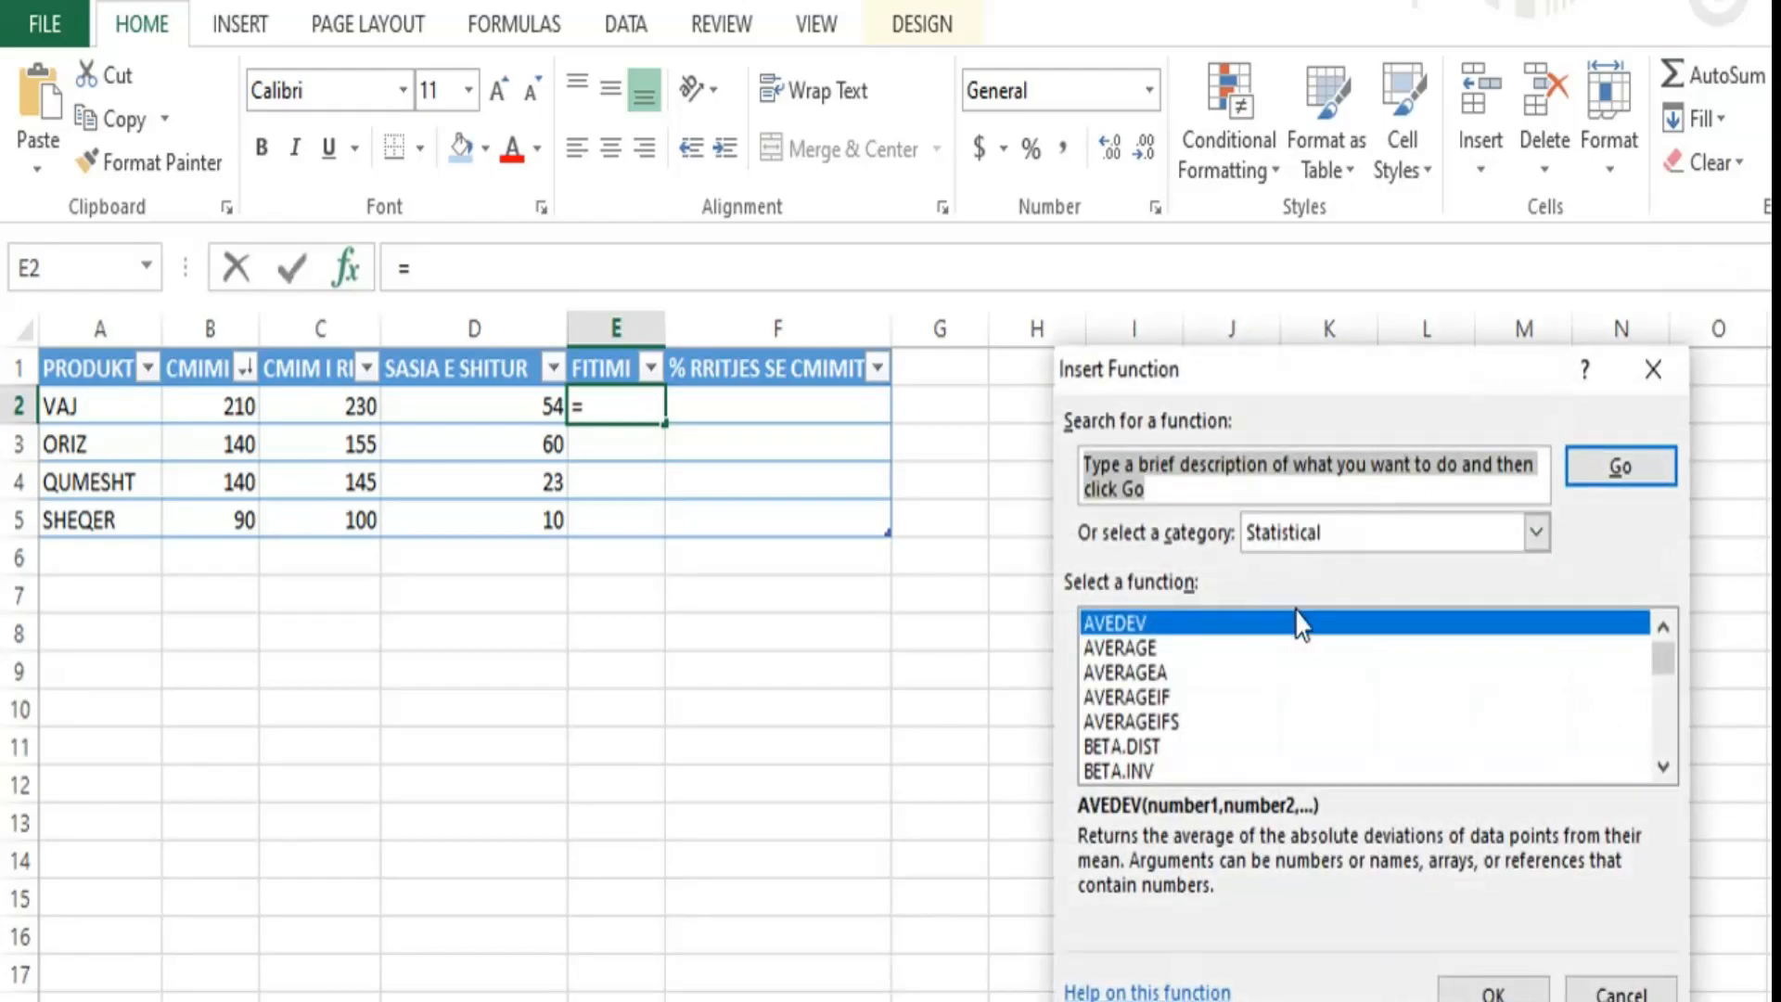
left_click(1653, 369)
left_click(514, 25)
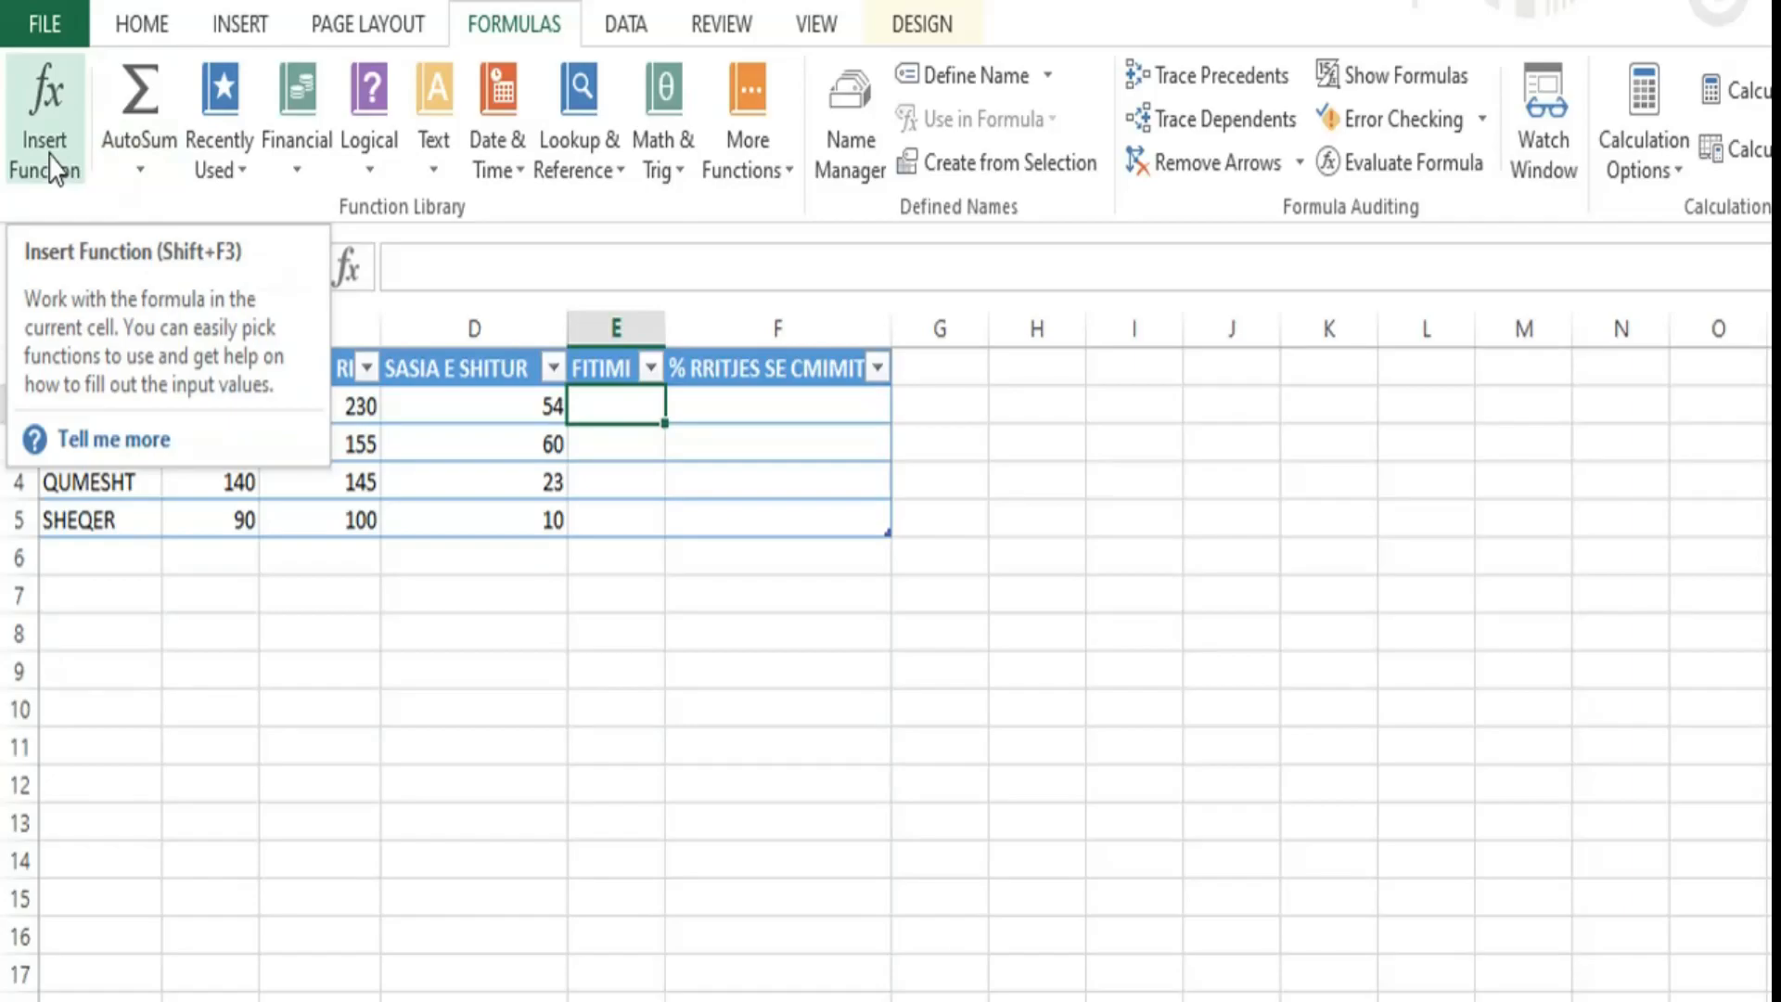
left_click(137, 172)
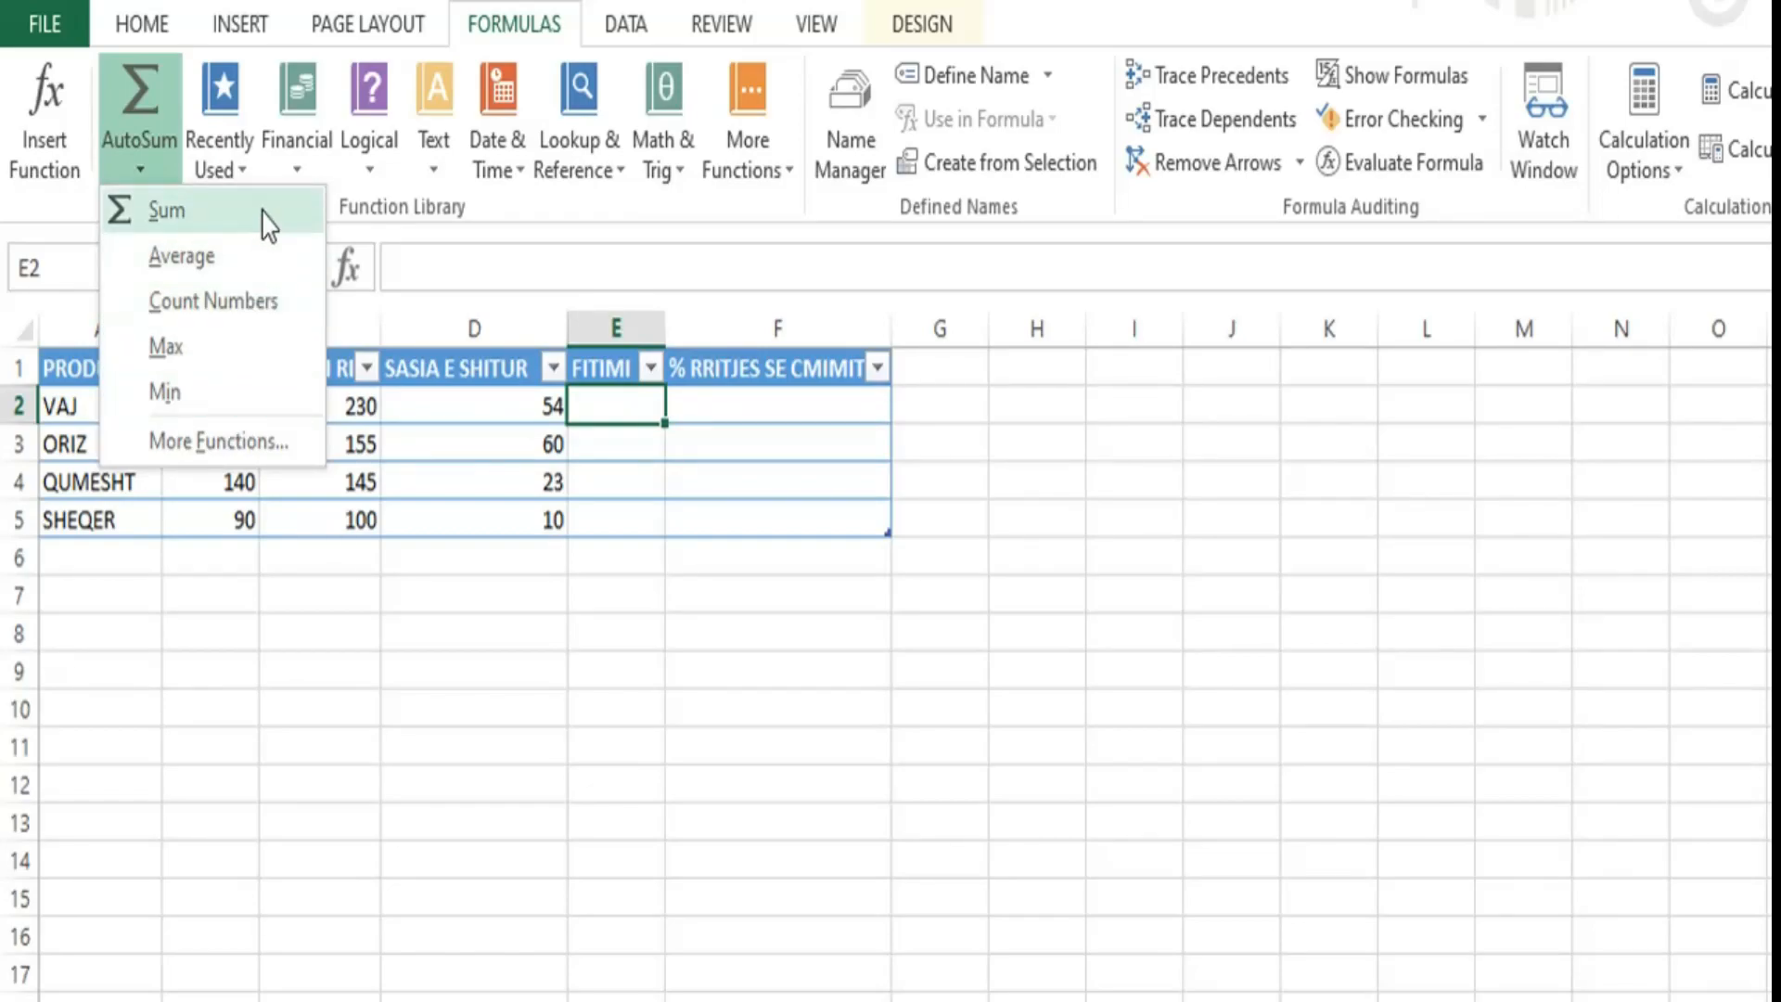
left_click(310, 175)
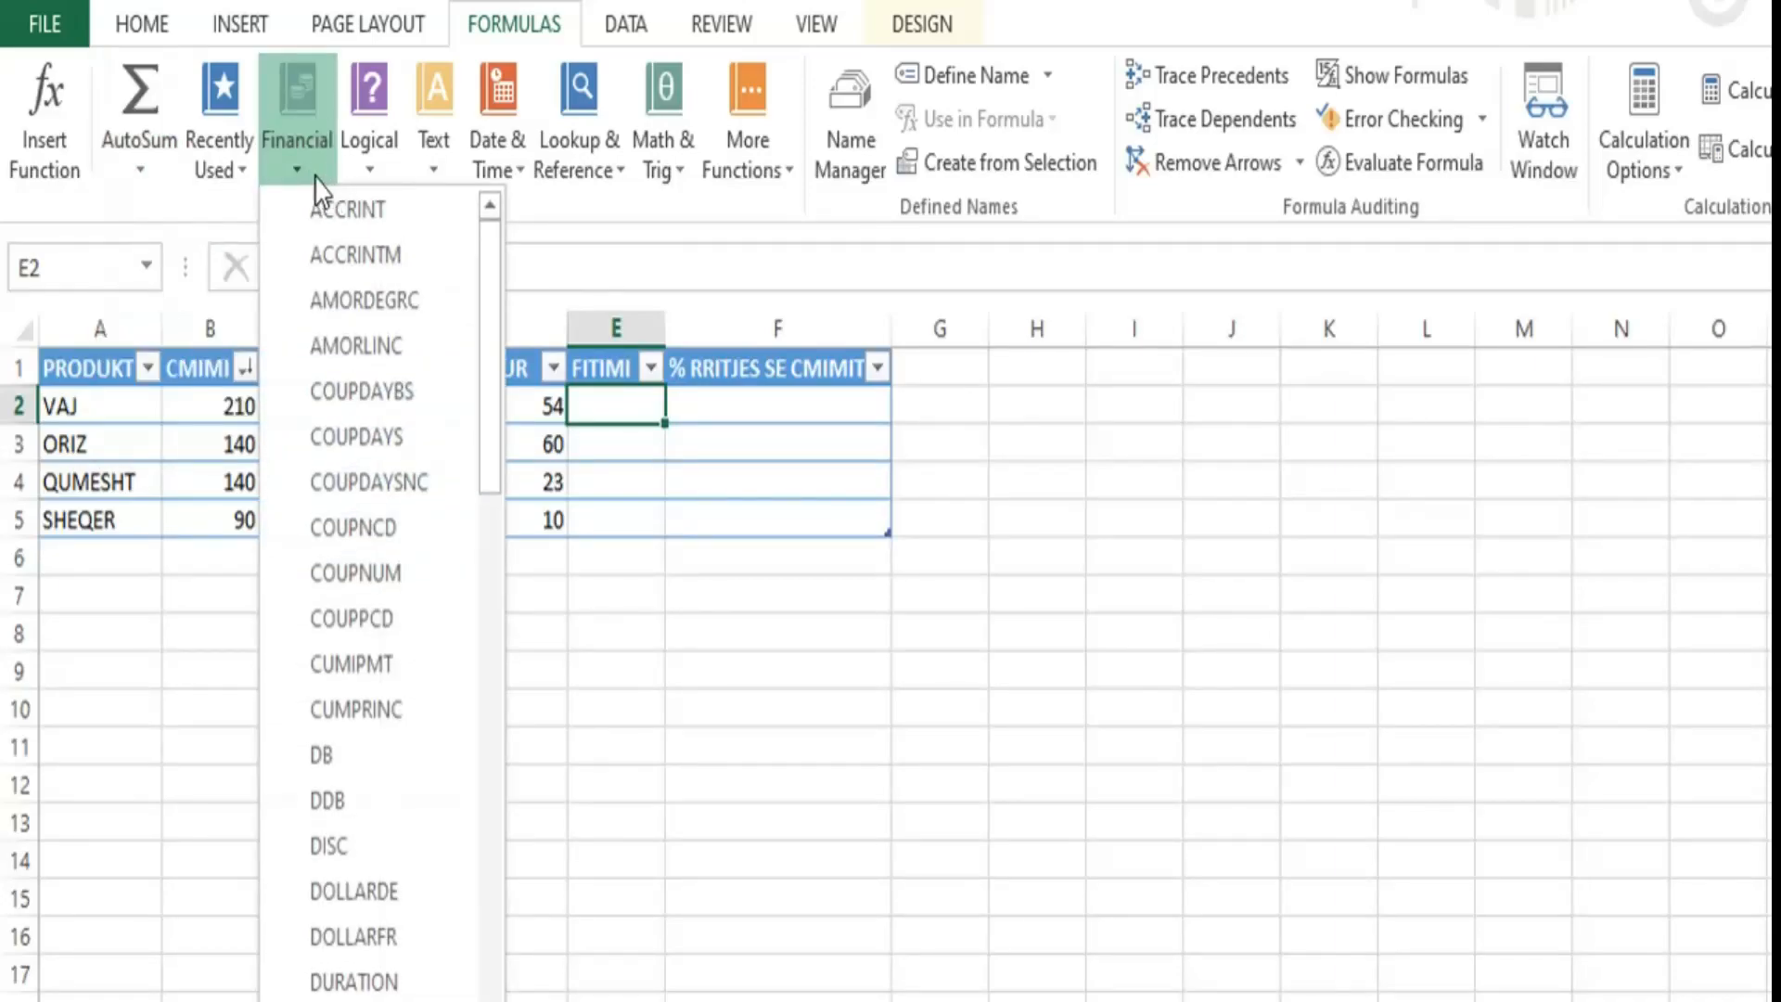
left_click(373, 170)
left_click(435, 171)
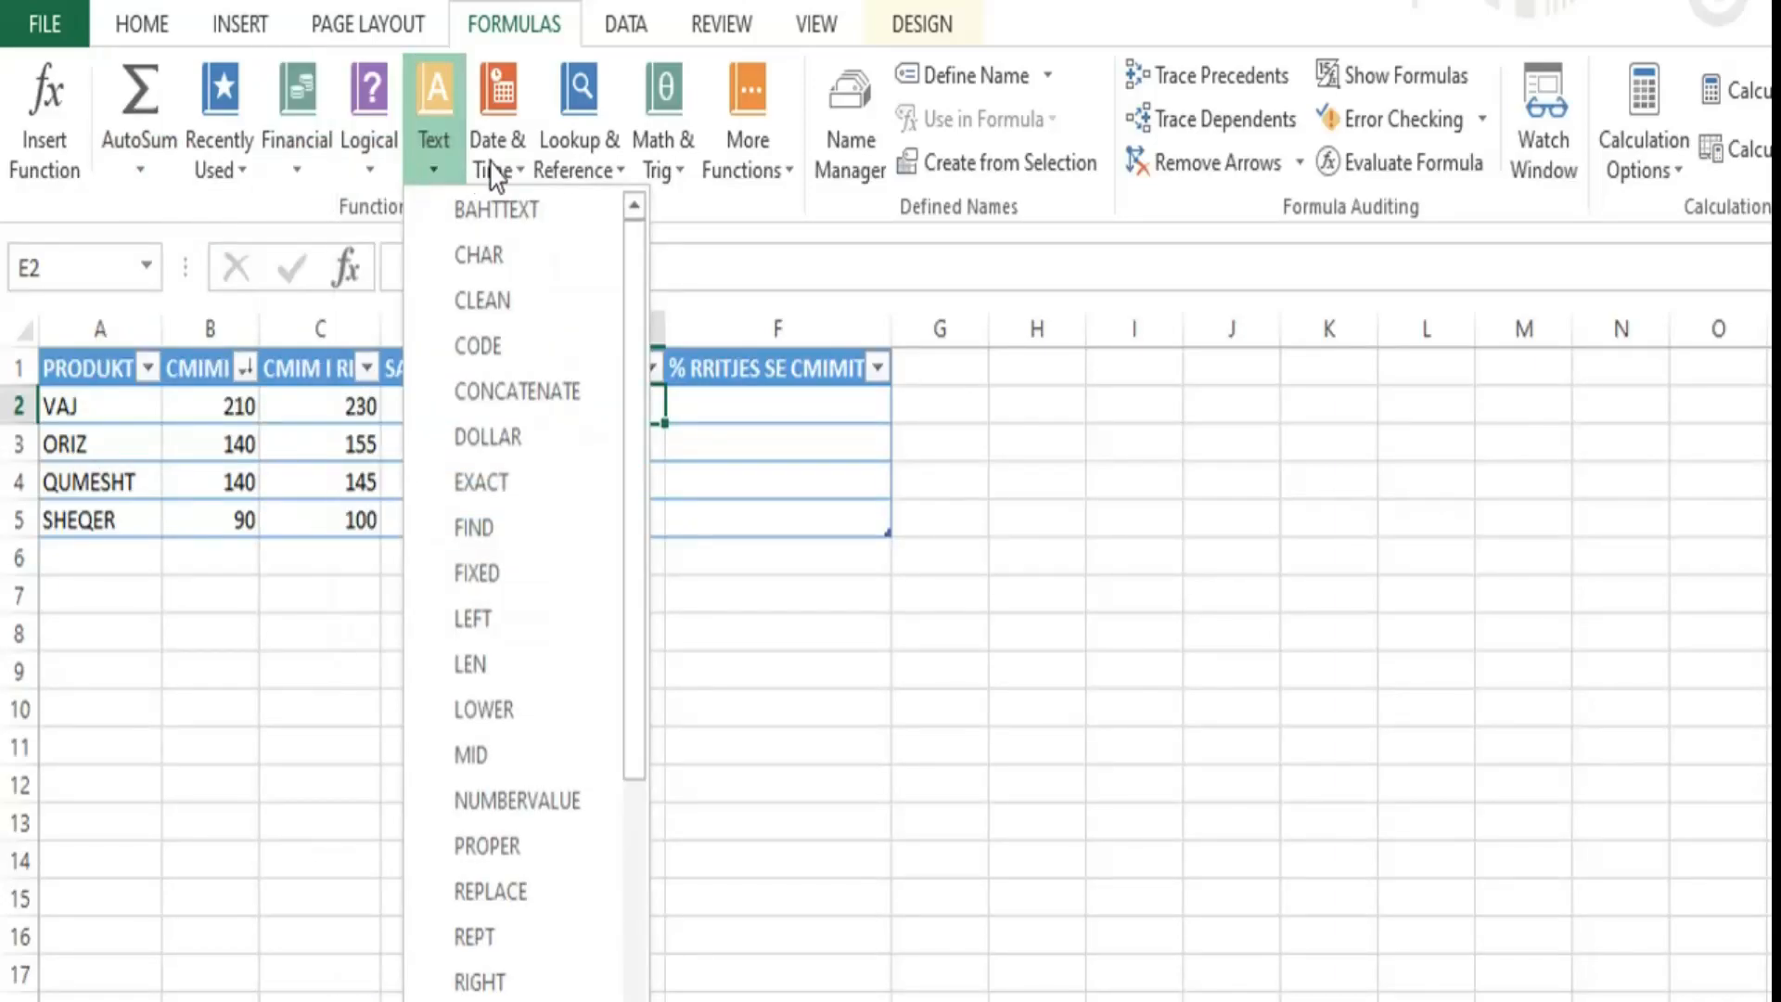
left_click(506, 172)
left_click(506, 172)
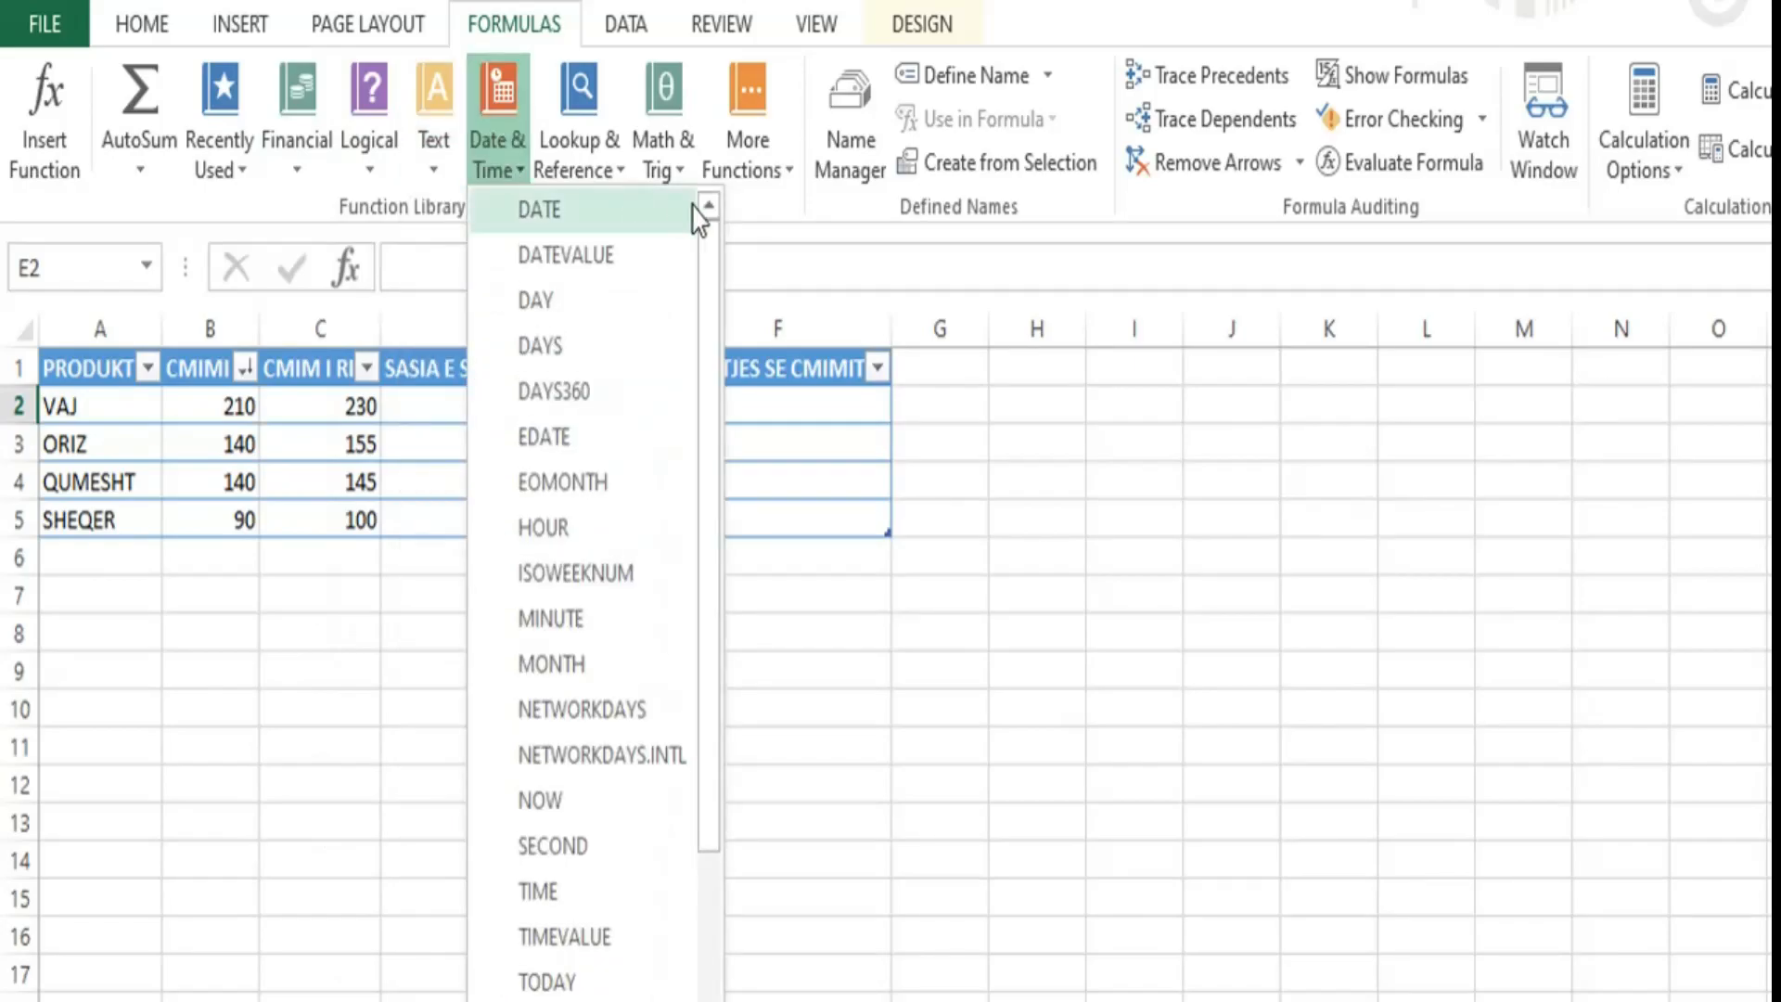
left_click(815, 247)
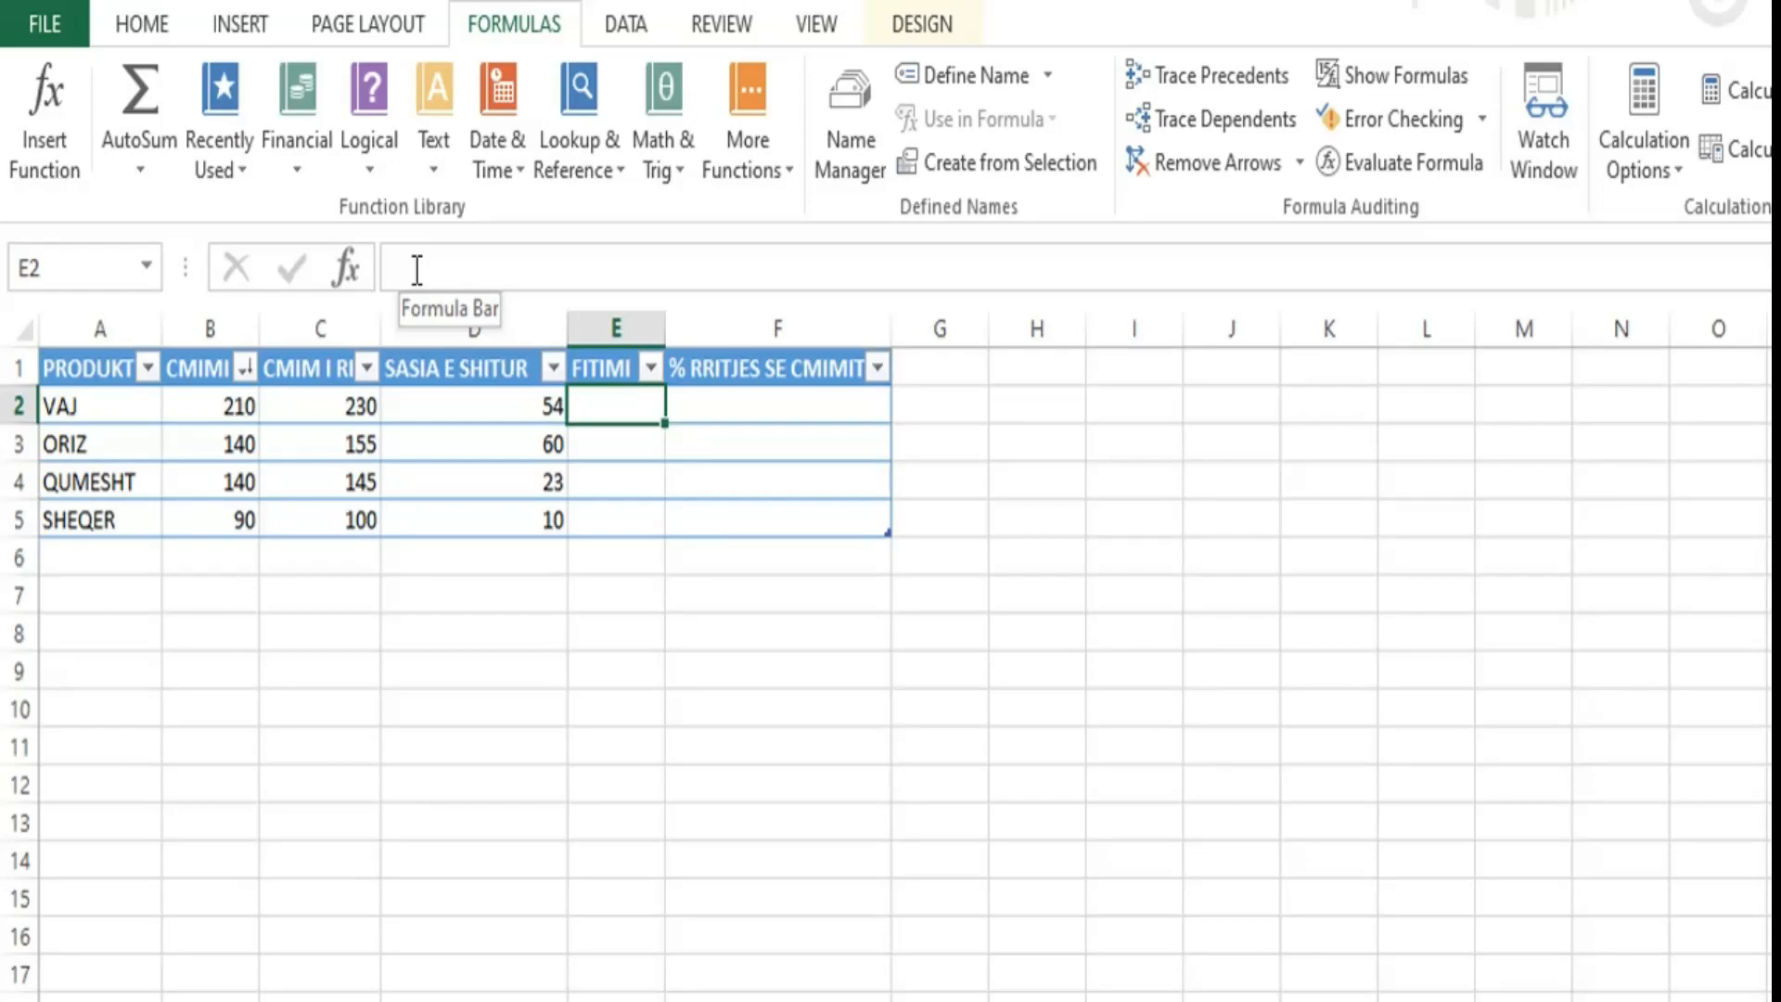
Calculate the FITIMI column from cell E2 with the formula =[@[SASIA E SHITUR]]*[@[CMIM I RI]].
left_click(497, 271)
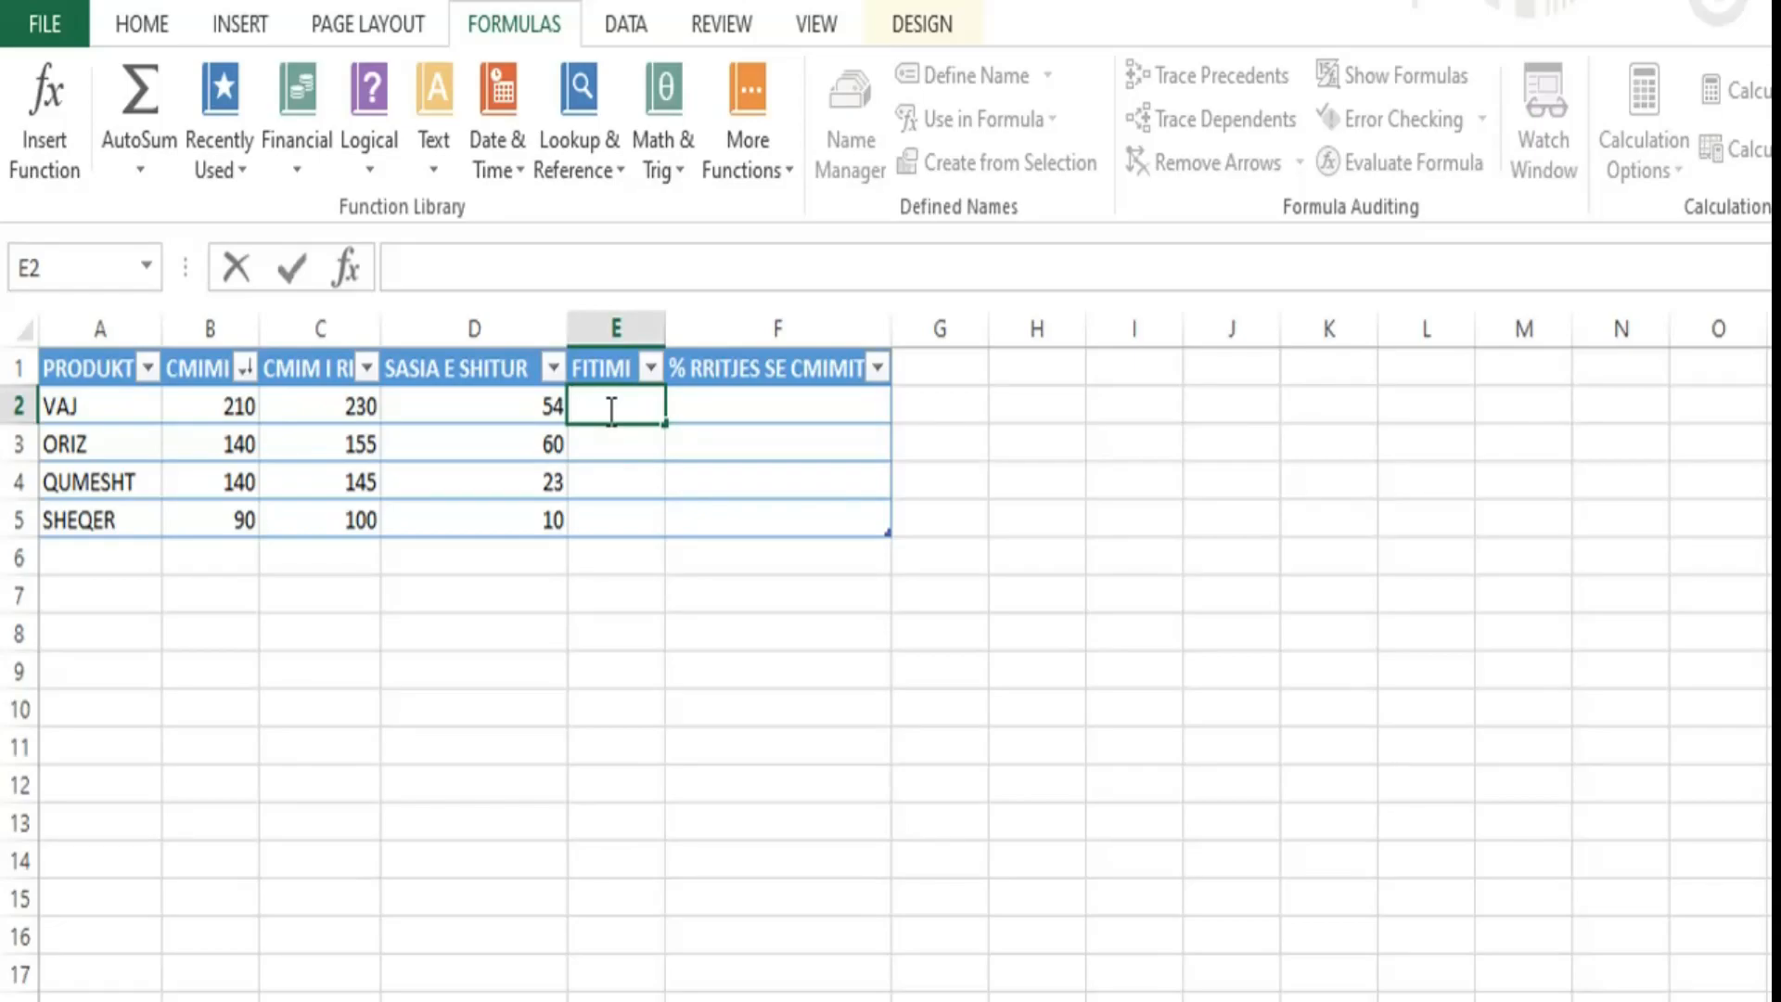
type("=")
type("D2")
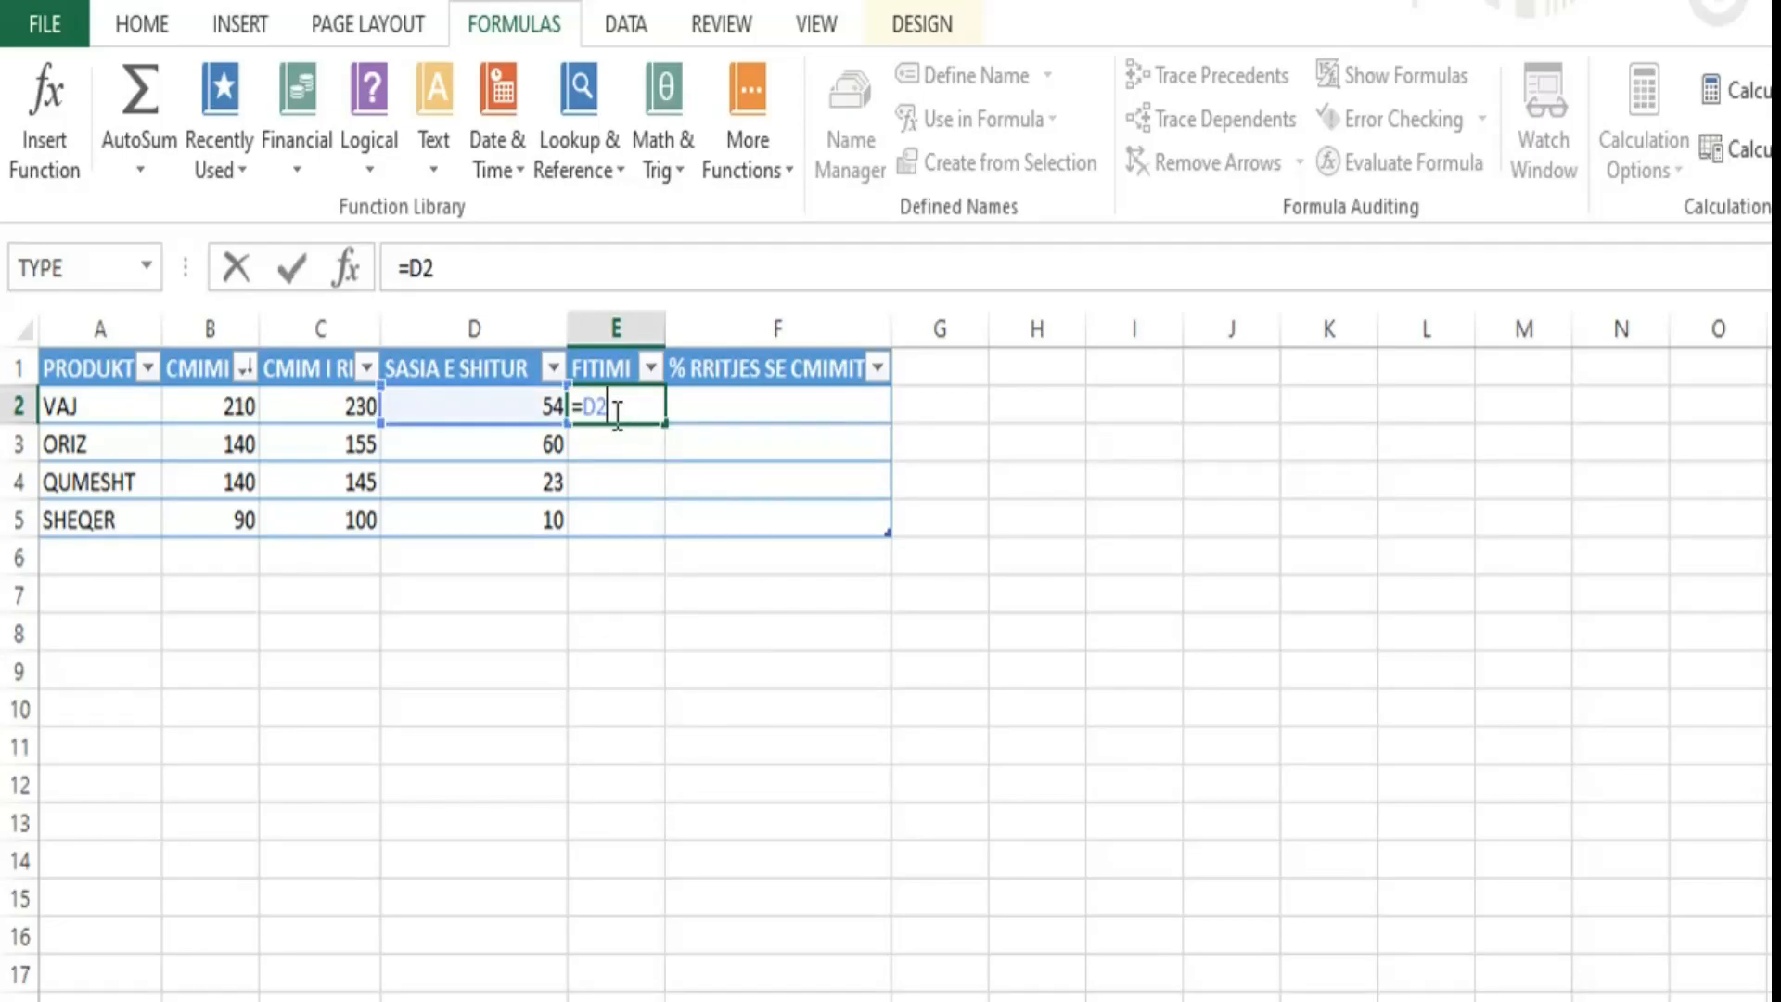
key("BackSpace")
key("BackSpace")
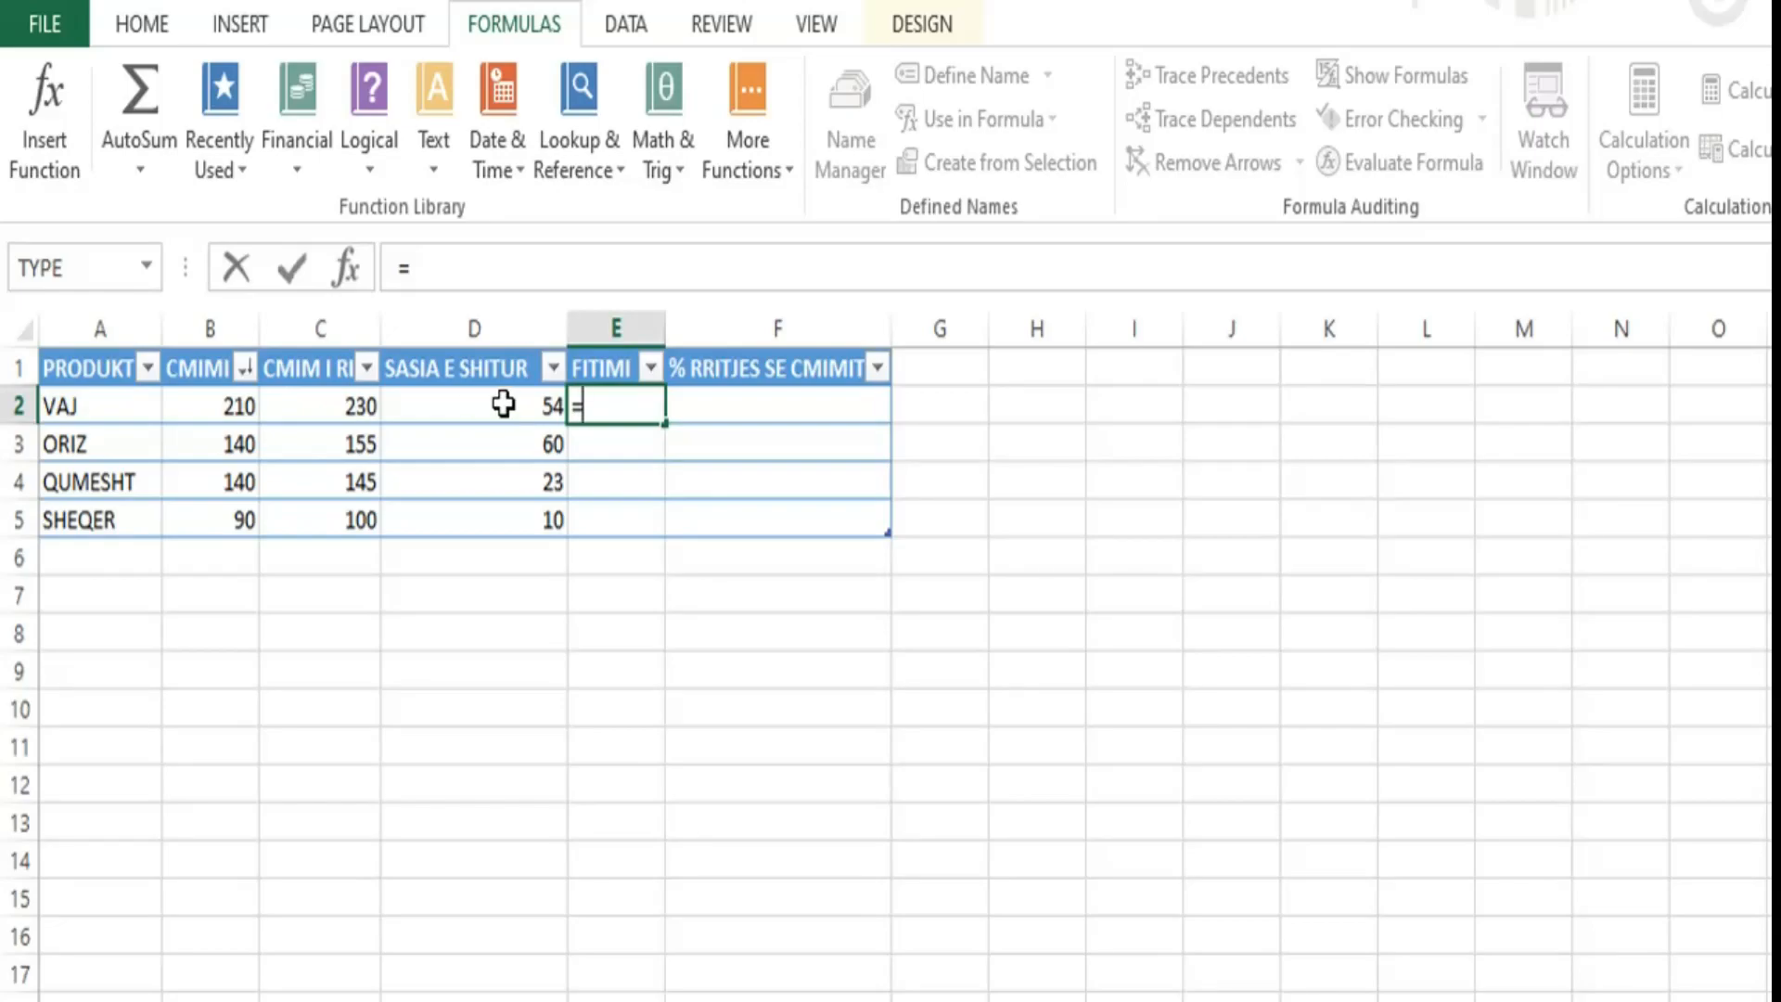
left_click(475, 408)
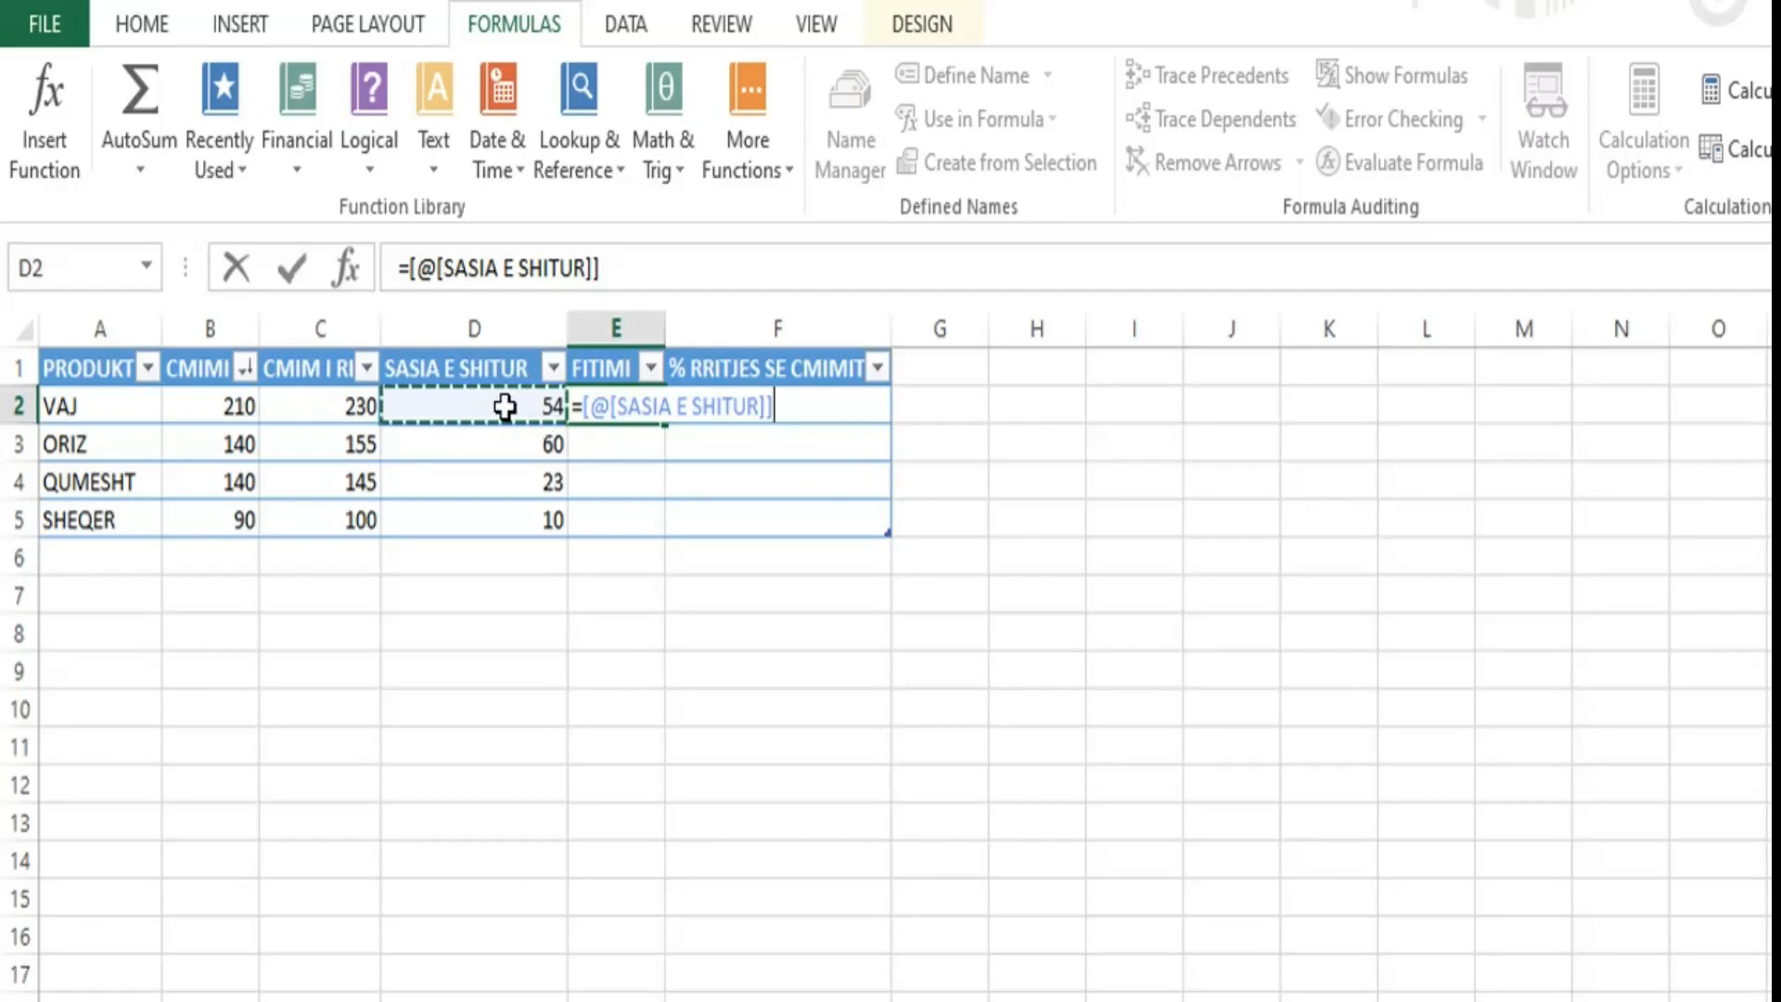
type("*")
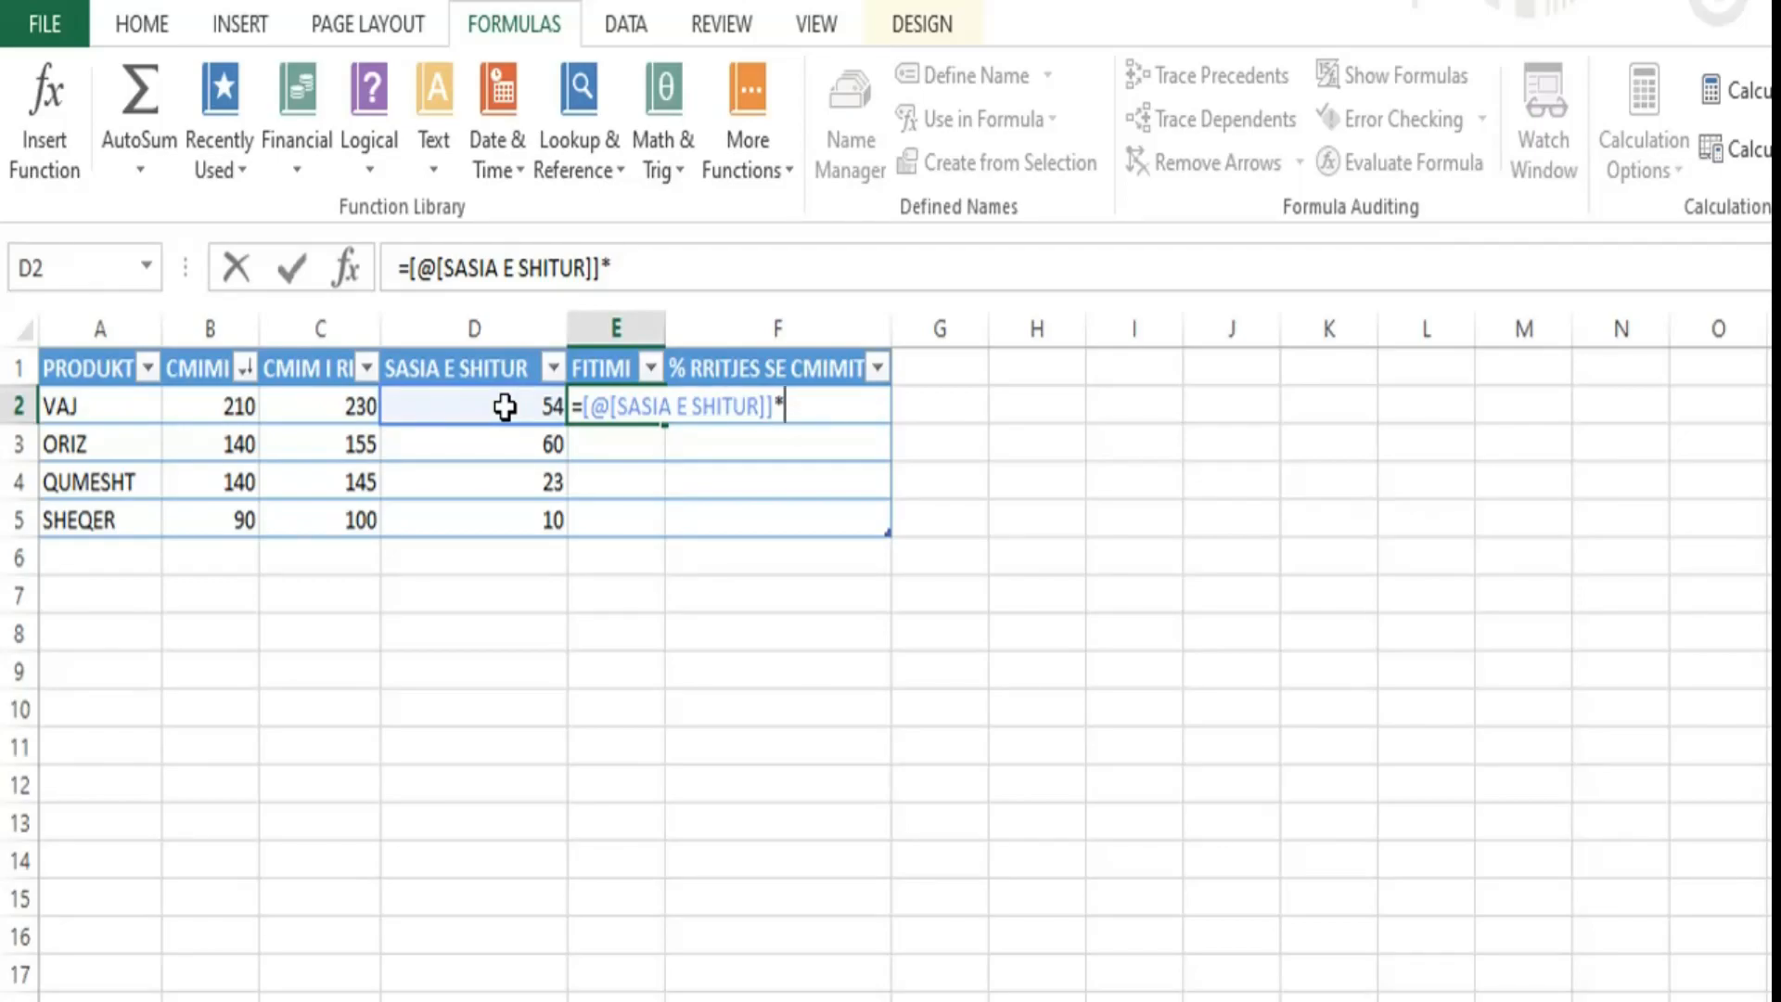
left_click(335, 401)
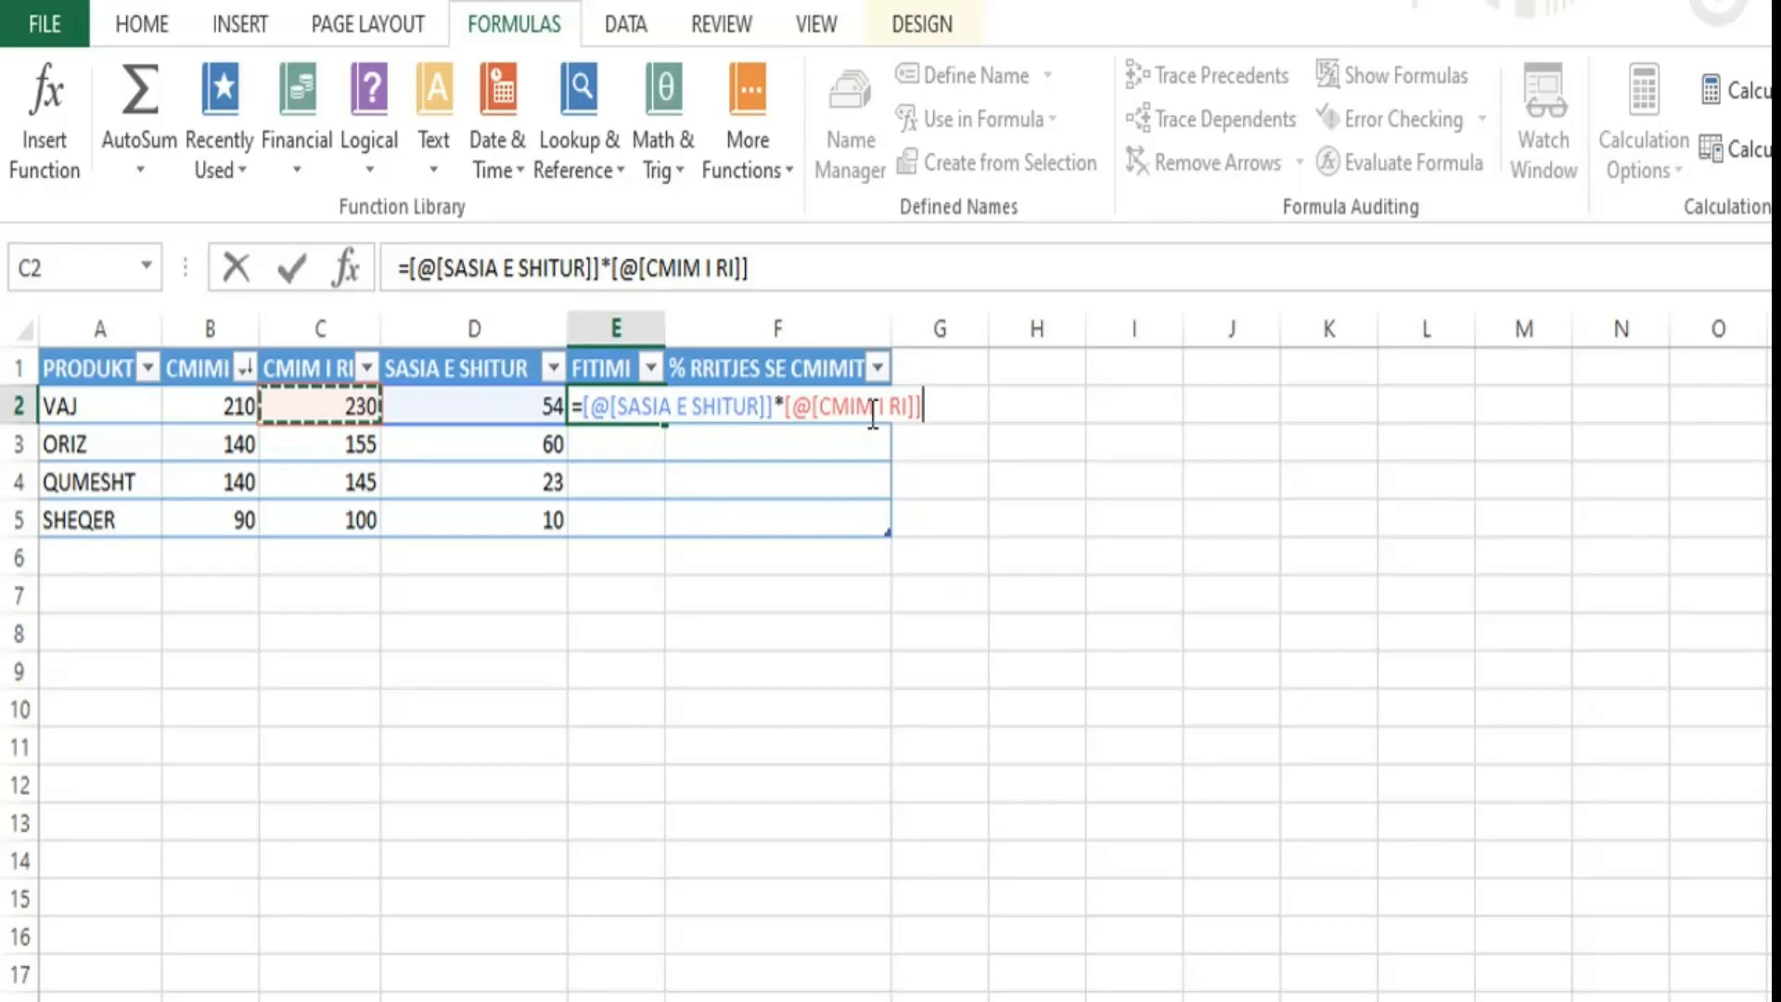
key("Return")
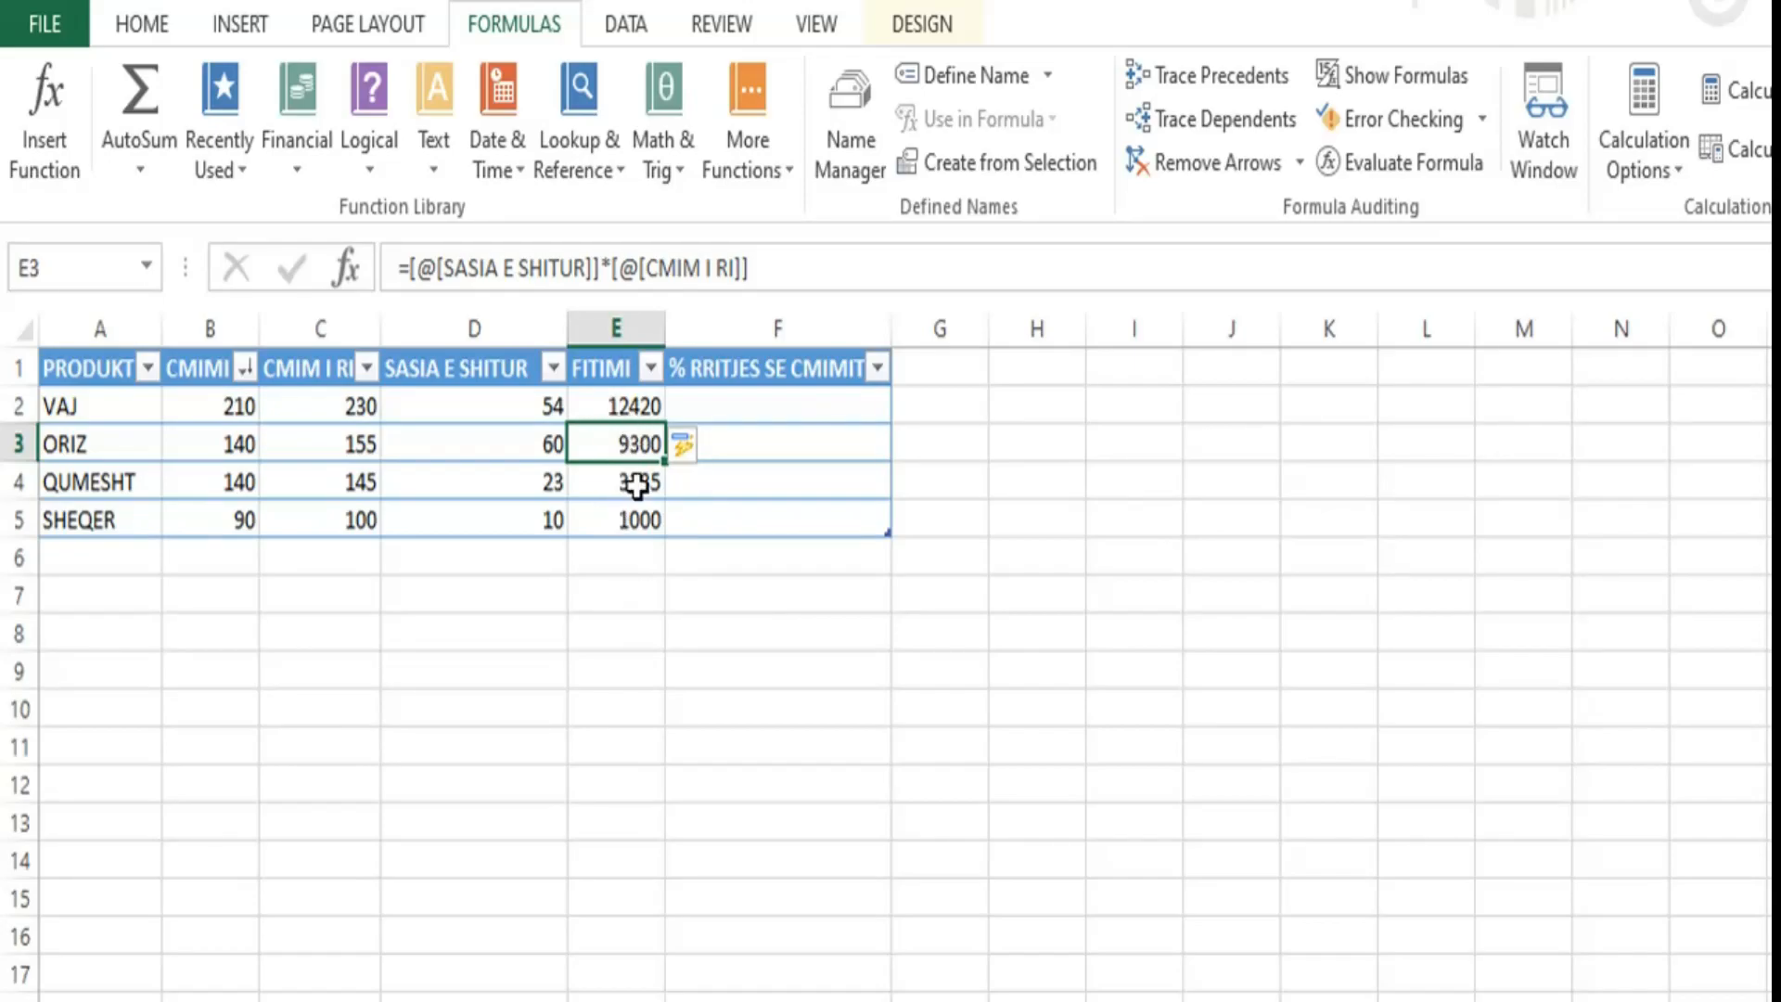
Examine the formulas in the FITIMI cells E2 to E5 and the sold quantity in D2 that they refer to.
left_click(648, 409)
left_click(638, 445)
left_click(624, 479)
left_click(625, 511)
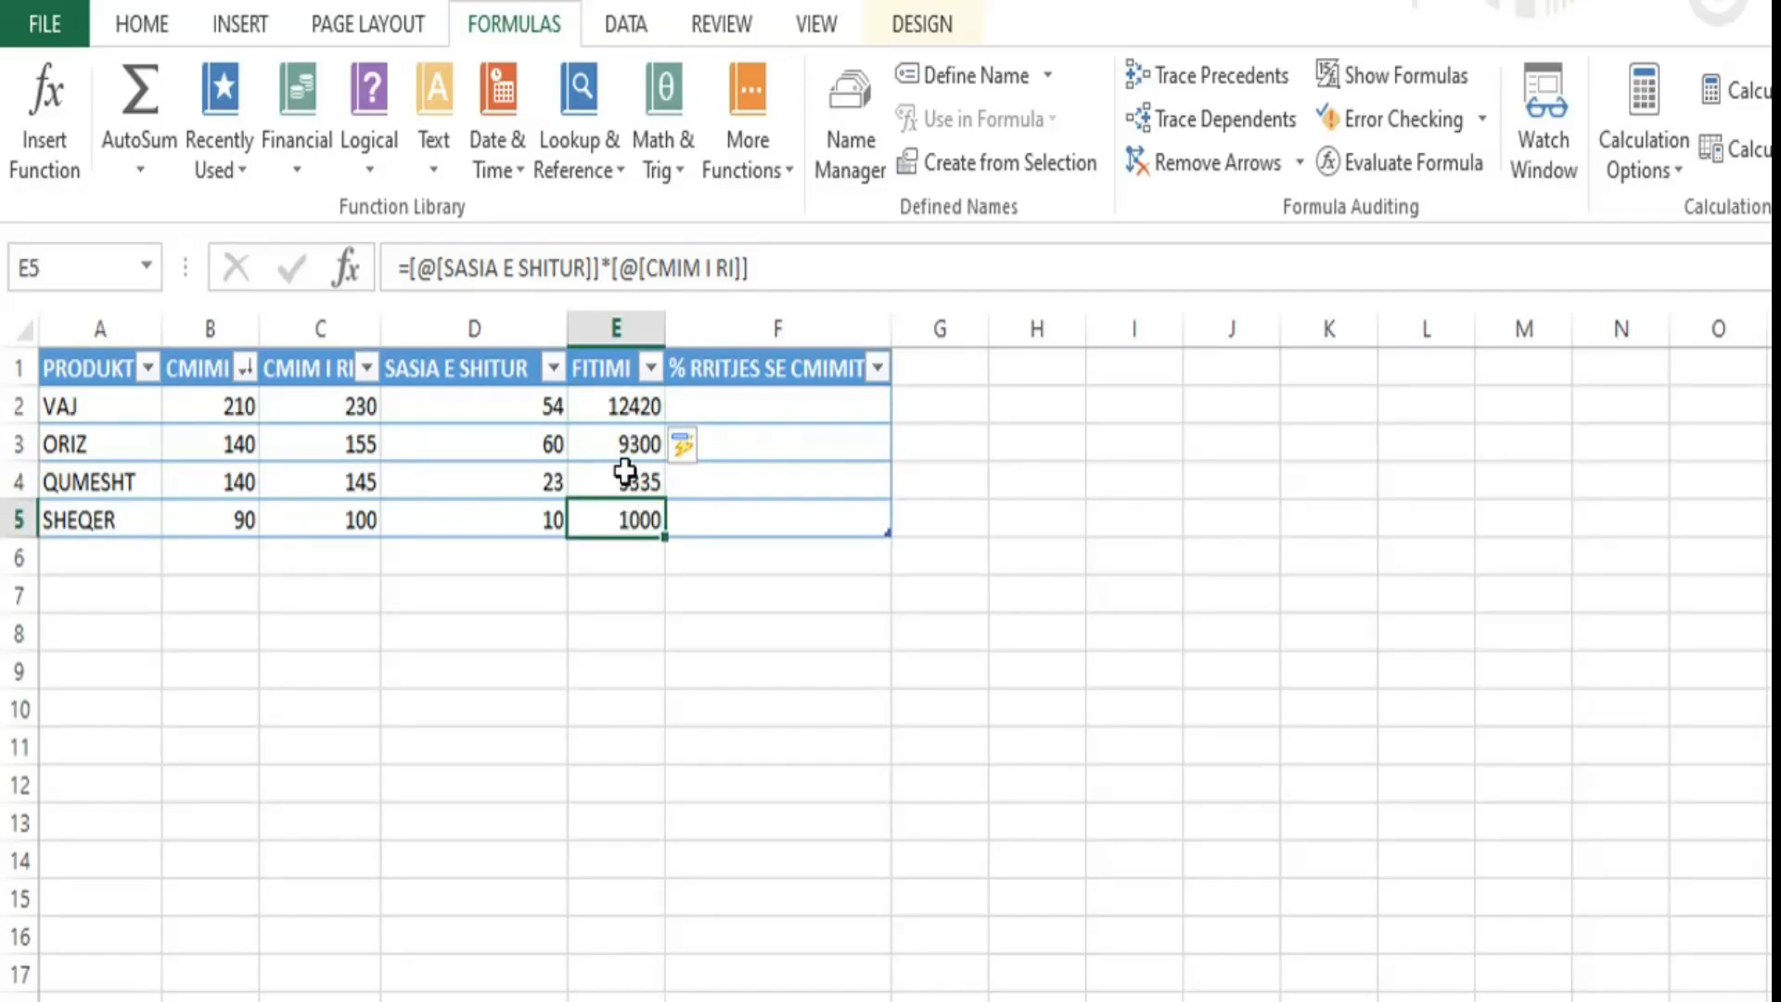
left_click(624, 469)
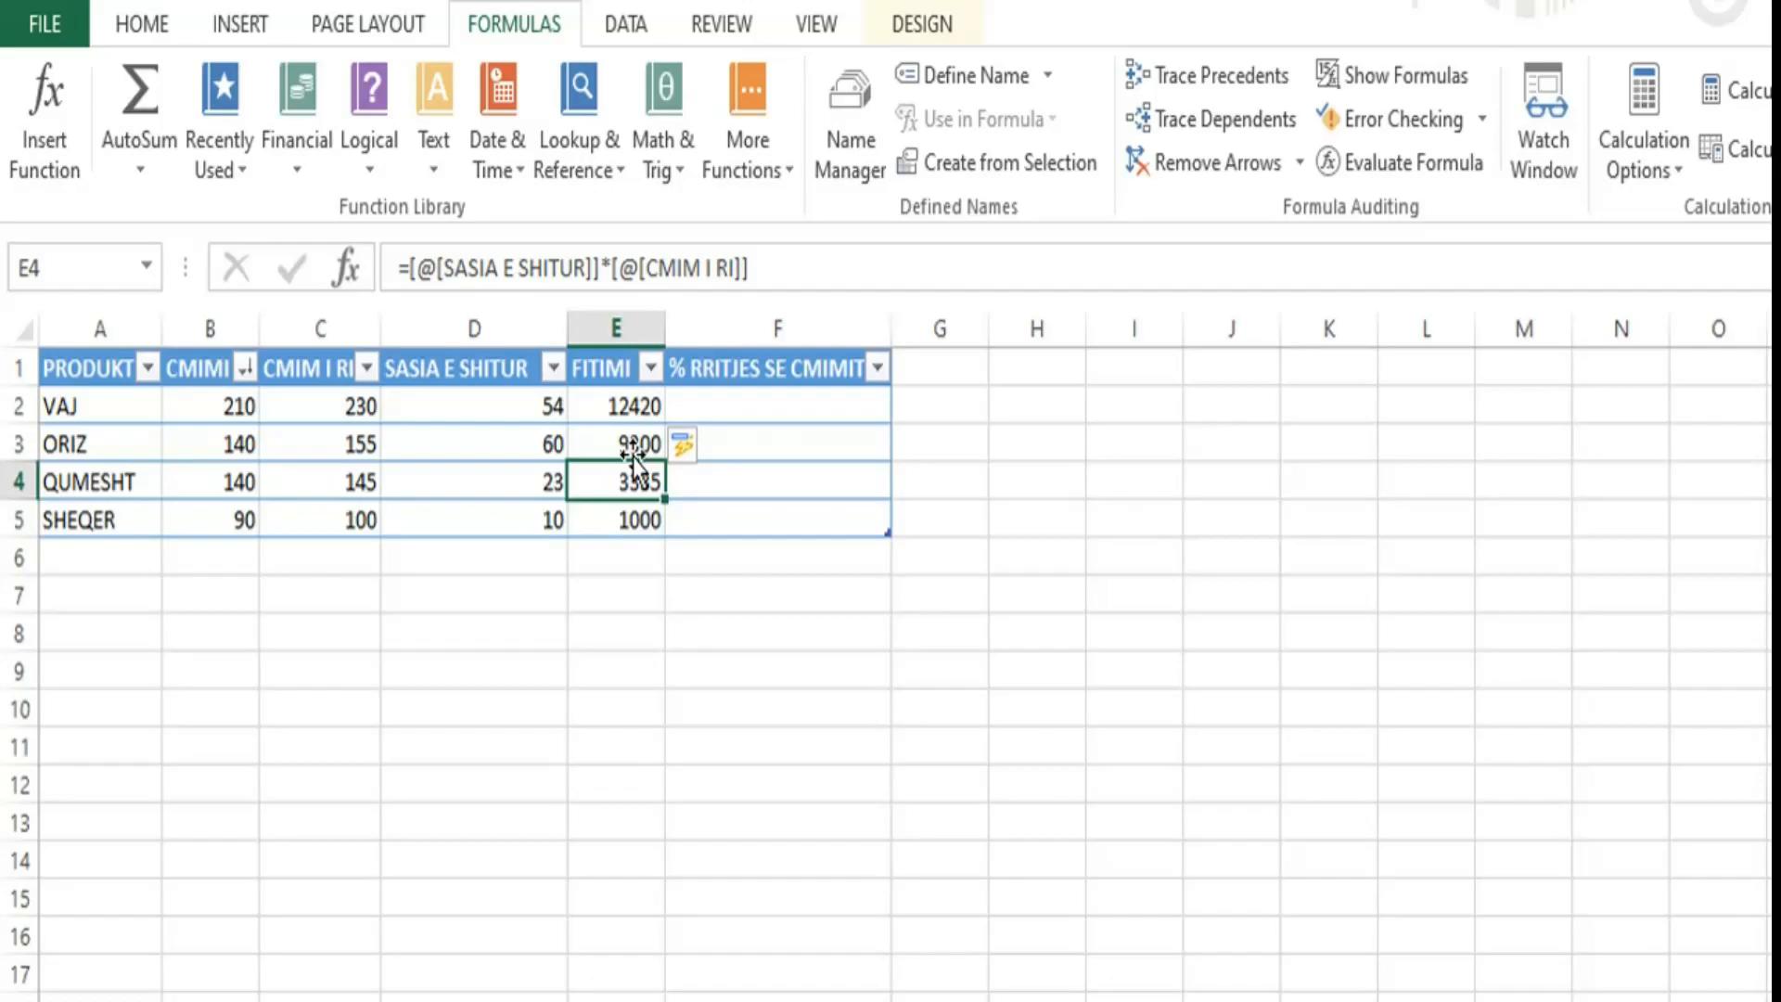
left_click(633, 453)
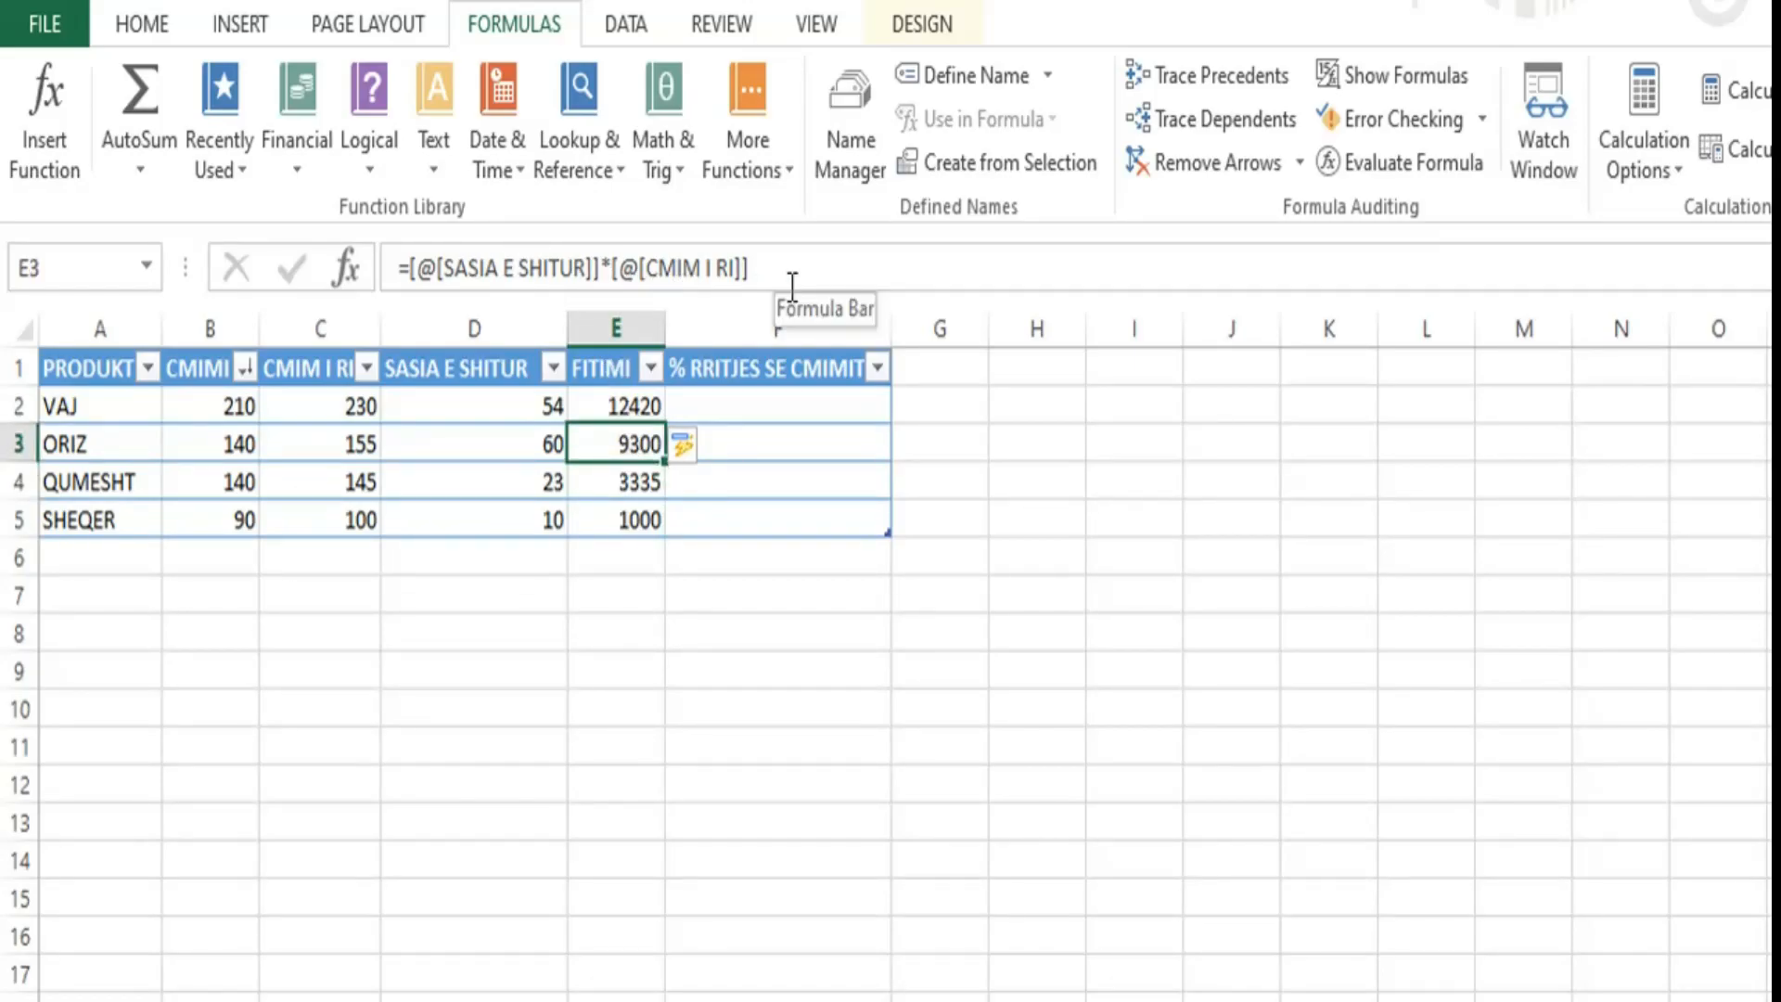
left_click(620, 401)
left_click(628, 480)
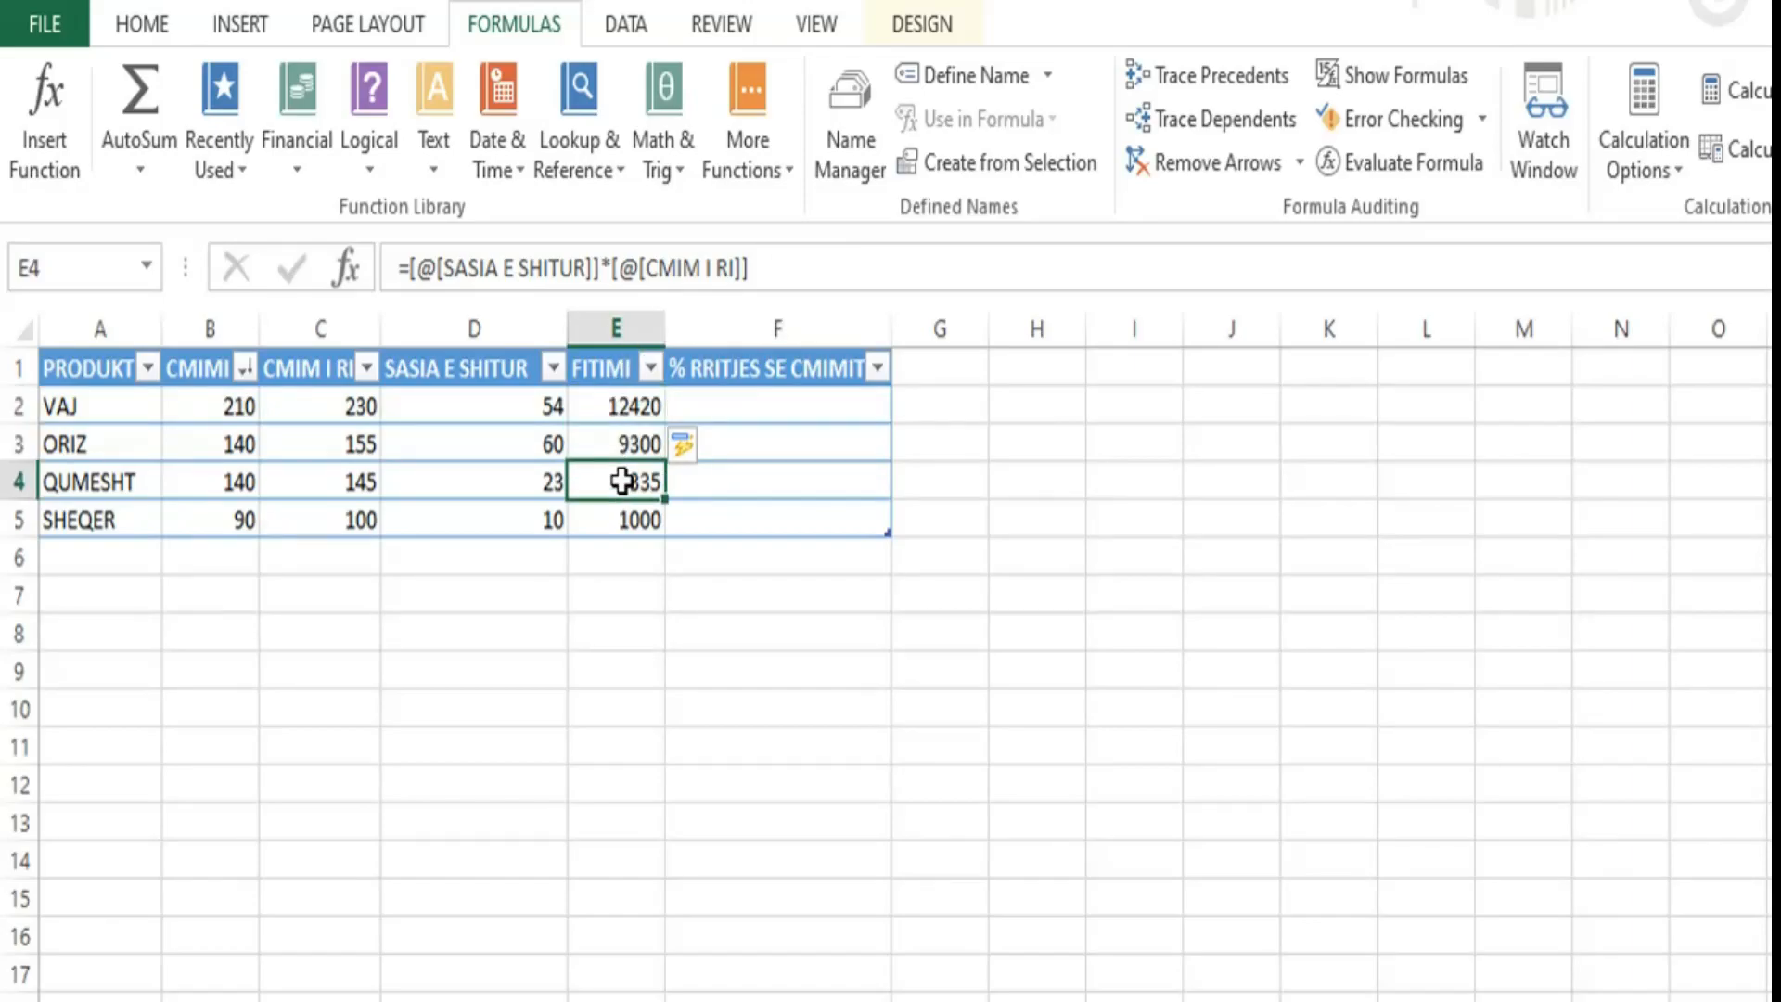
left_click(636, 517)
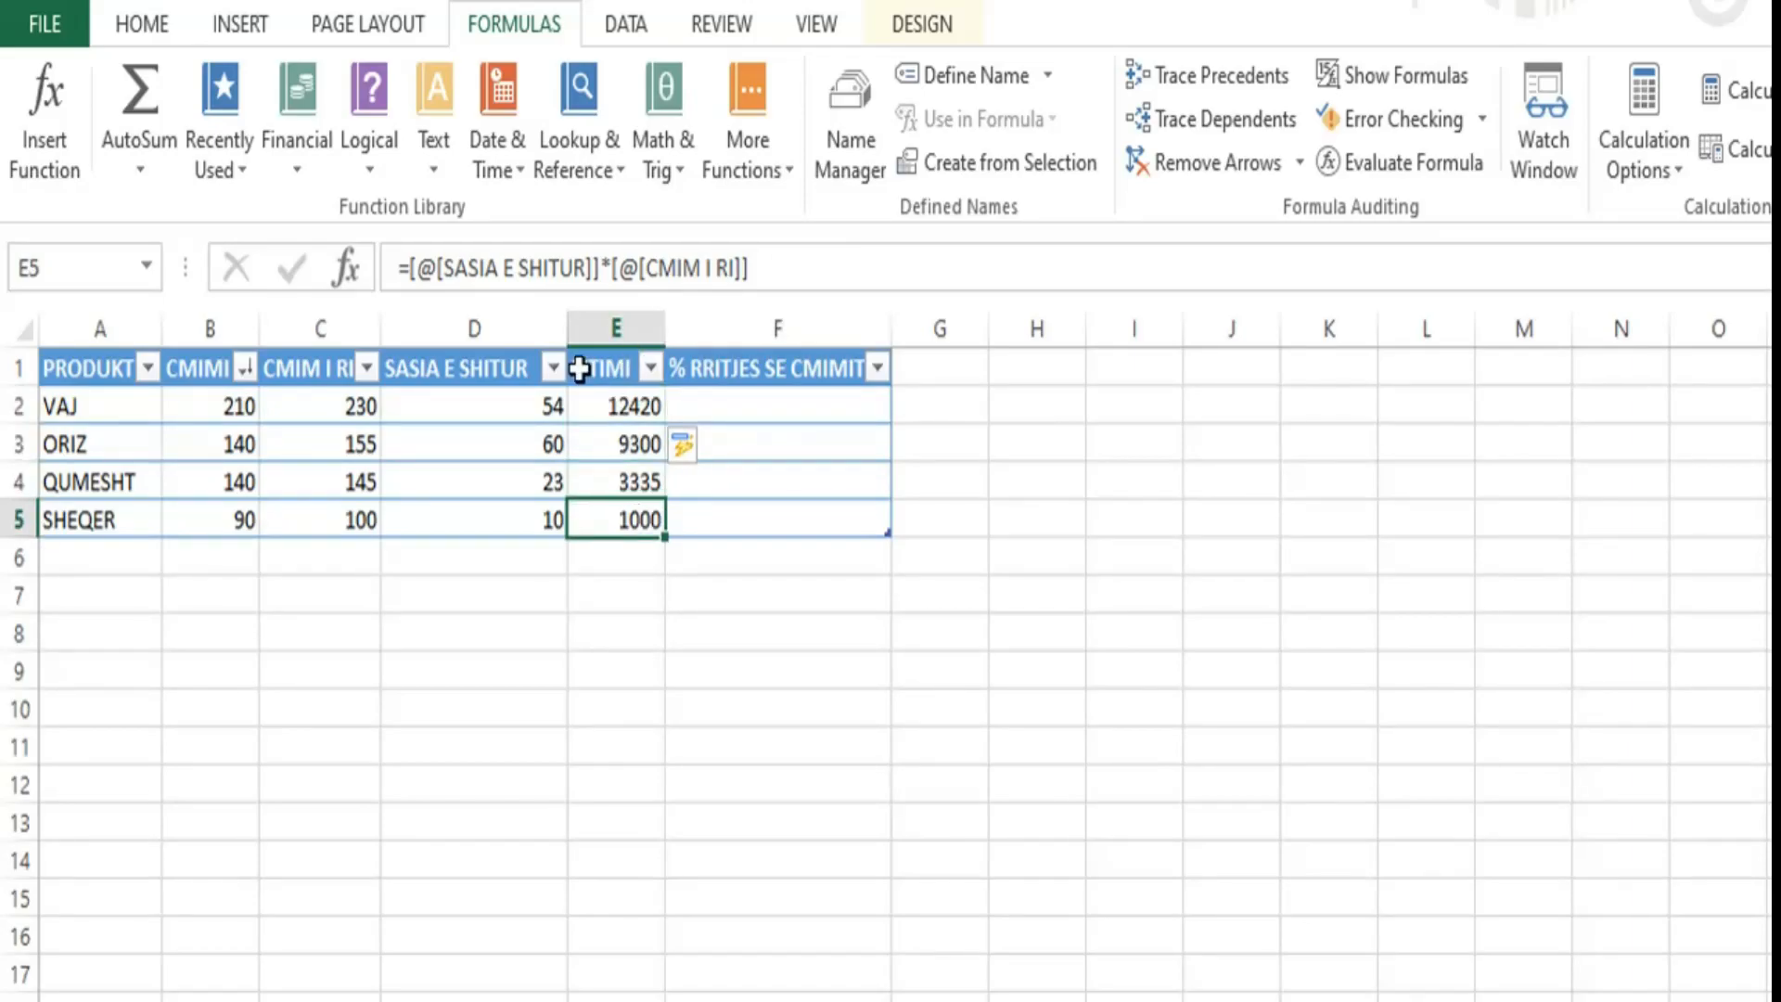
left_click(484, 403)
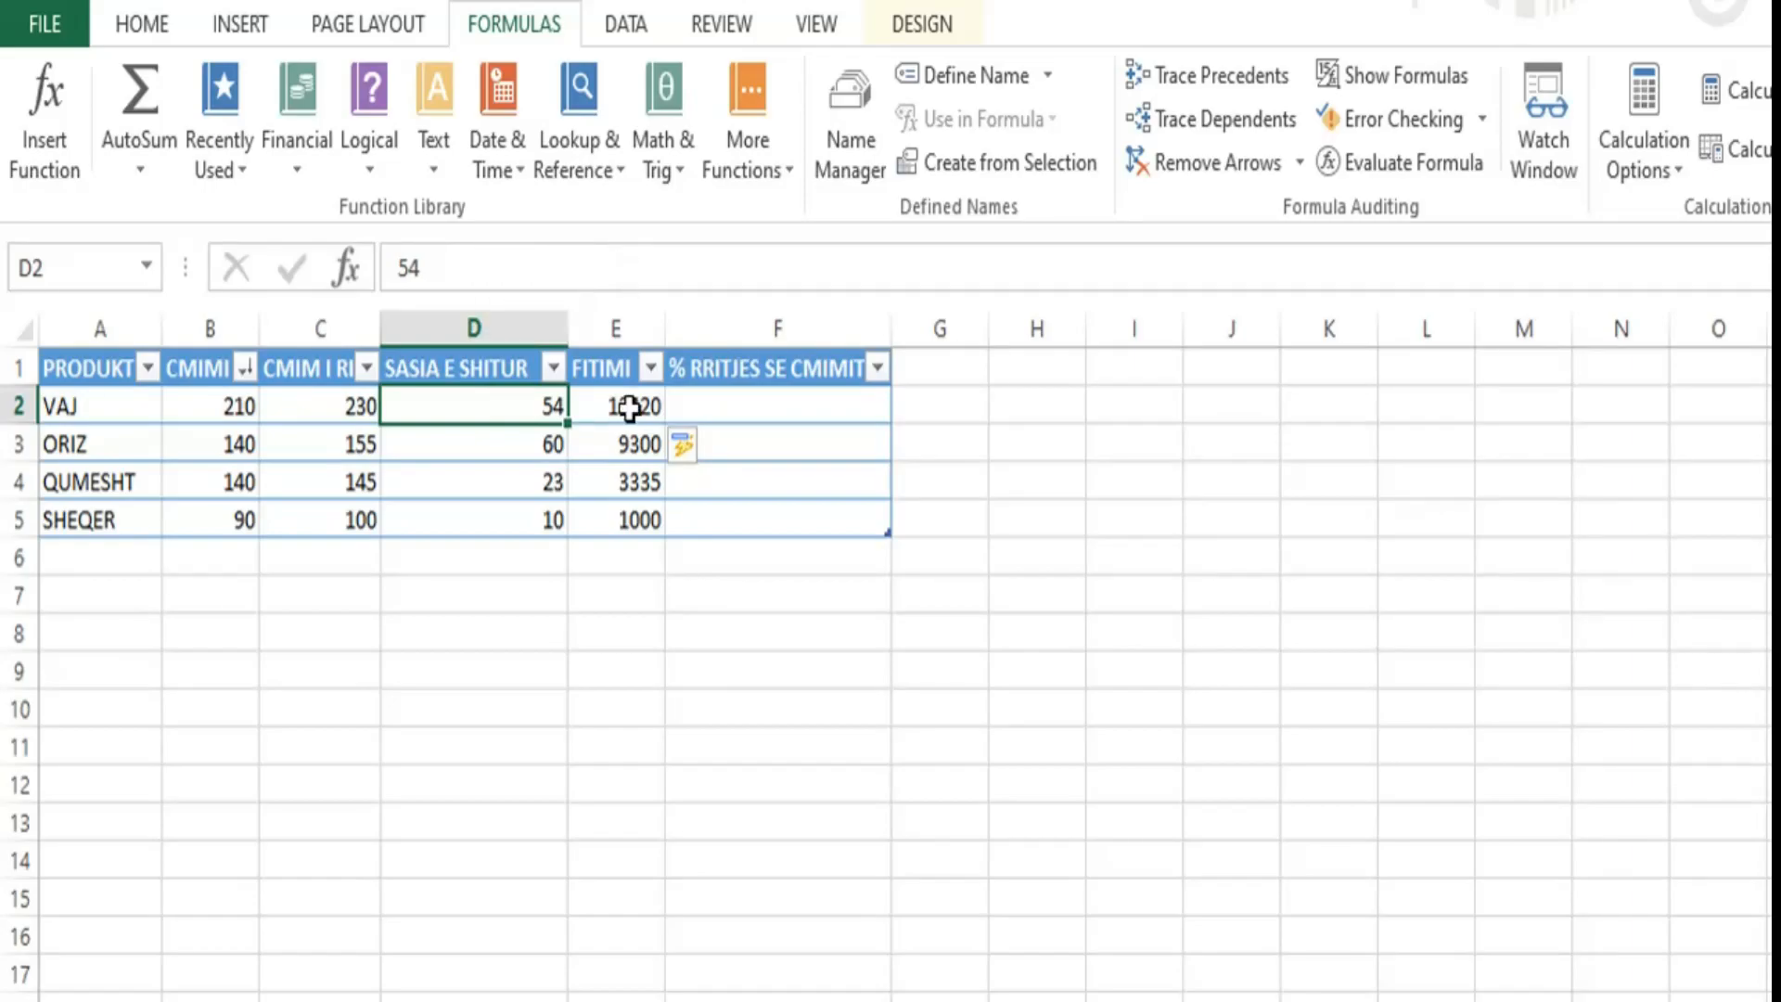
left_click(630, 417)
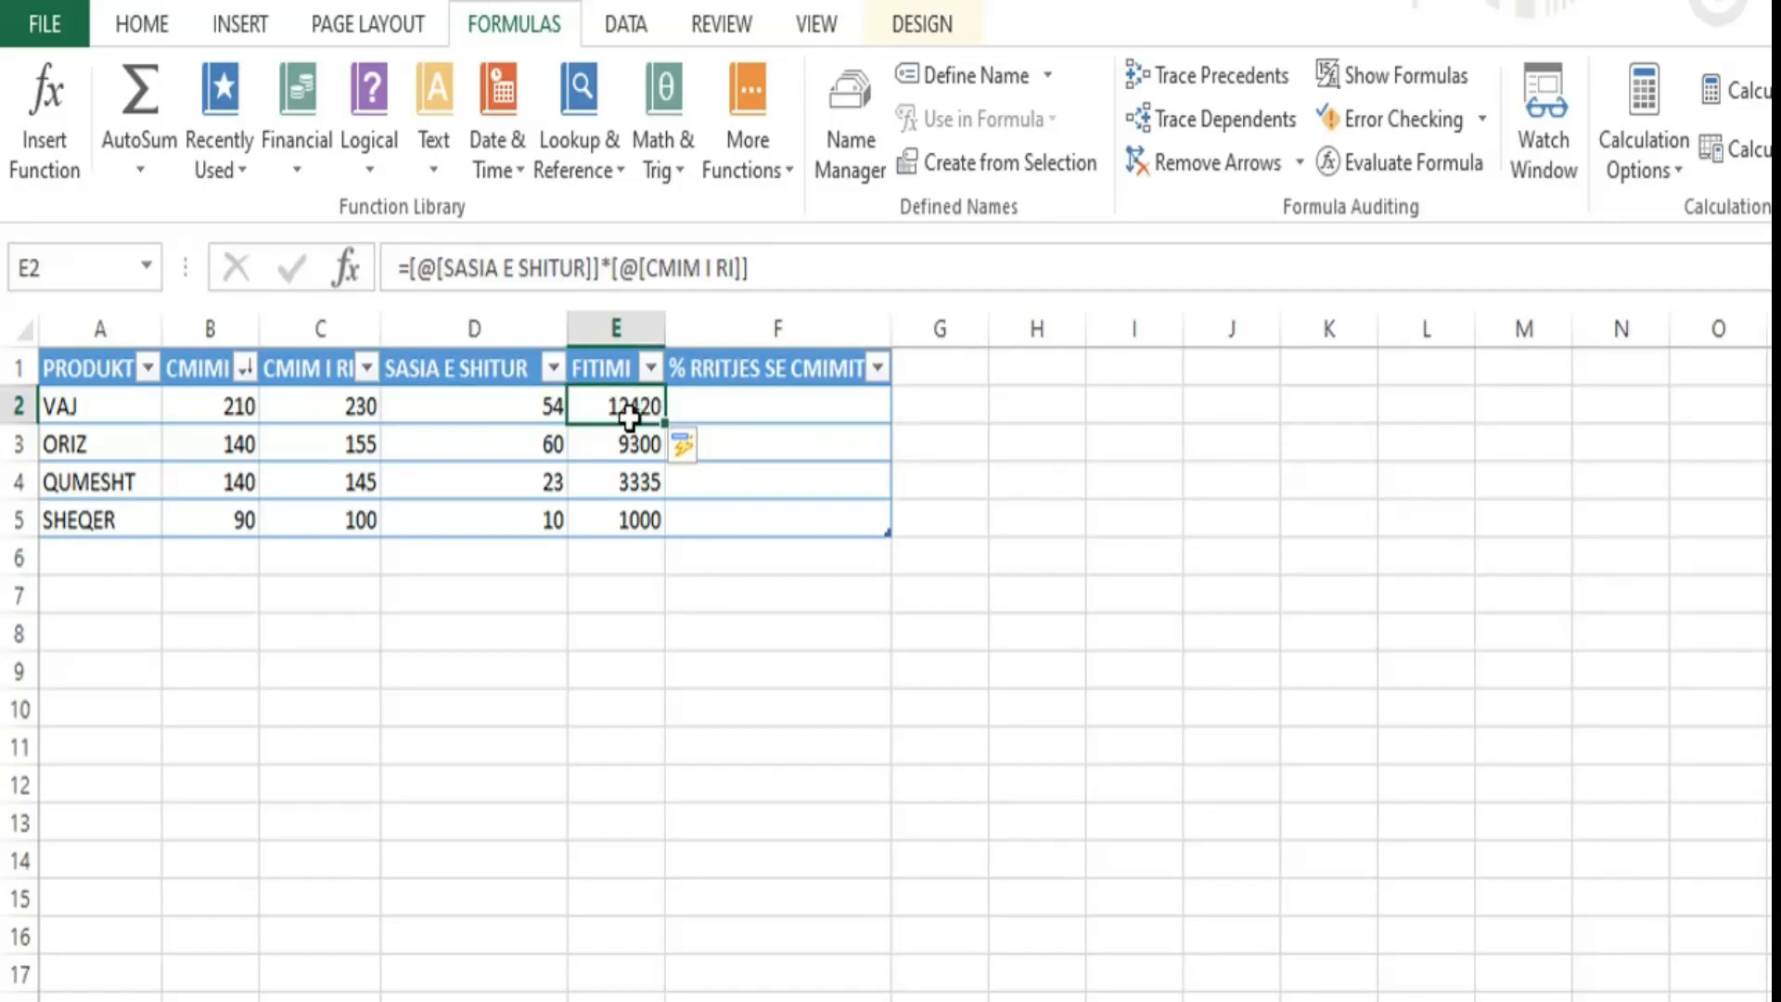
left_click(521, 407)
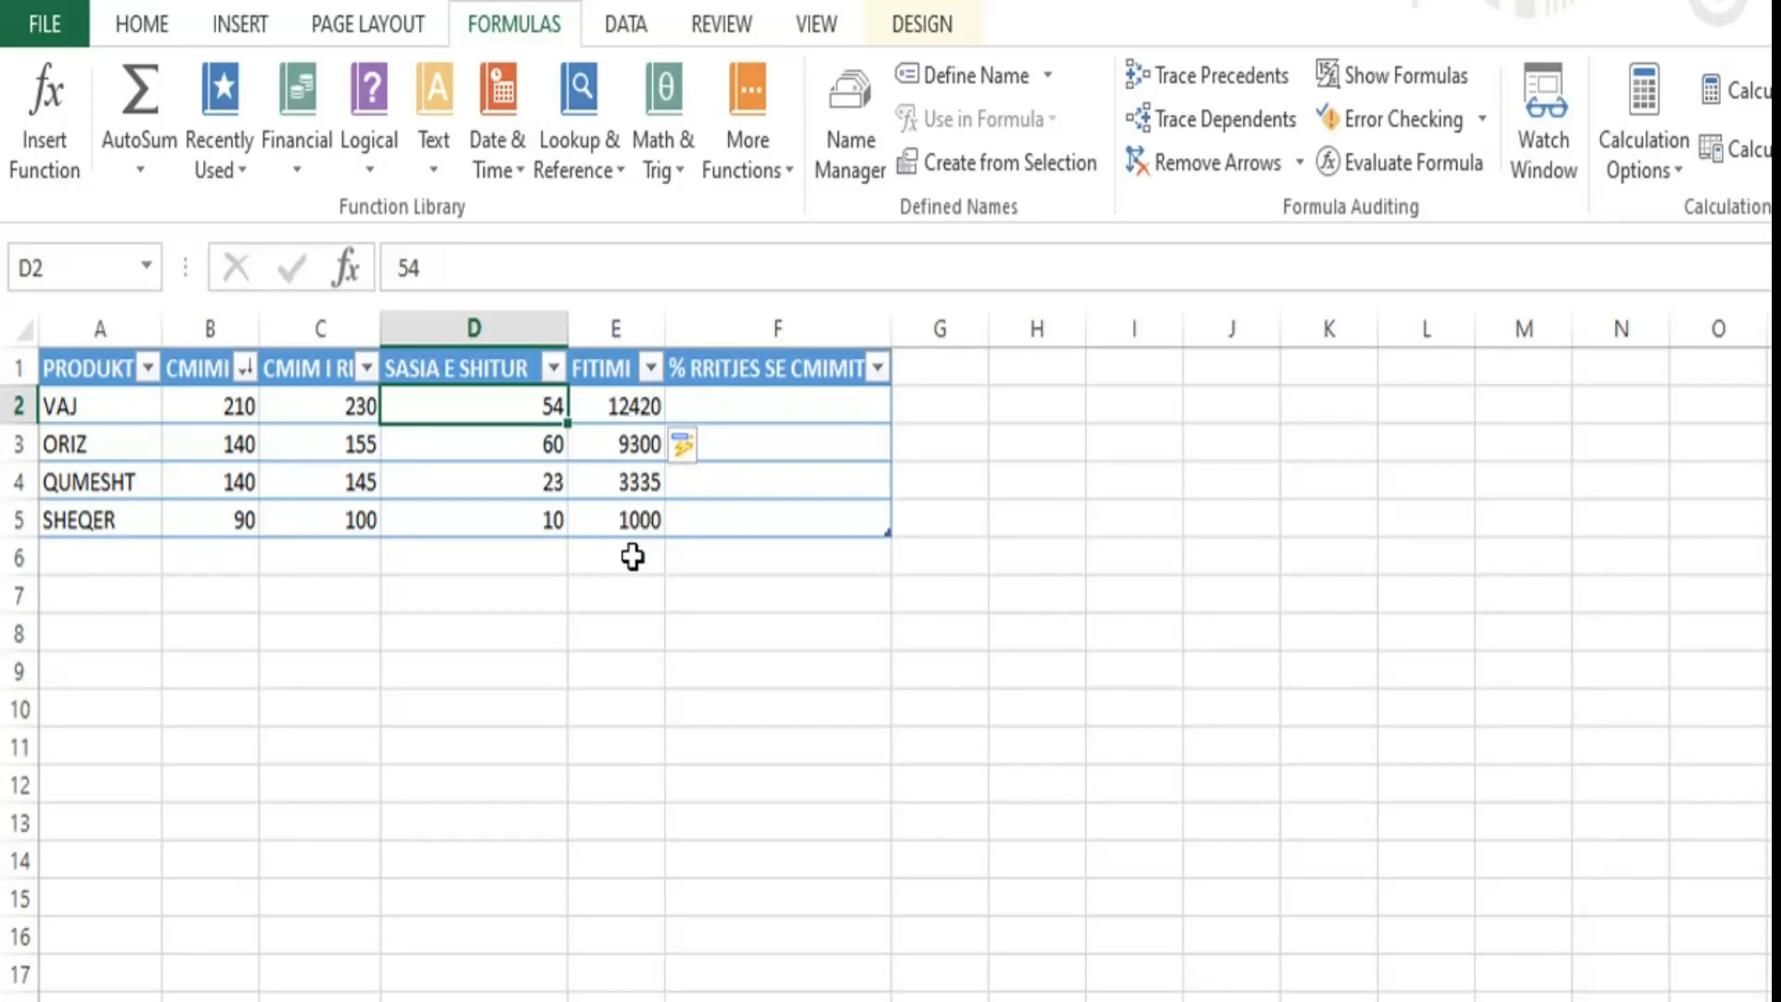
Label cell F6, just below the table's last column, with the text TOTALI.
left_click(737, 561)
type("T")
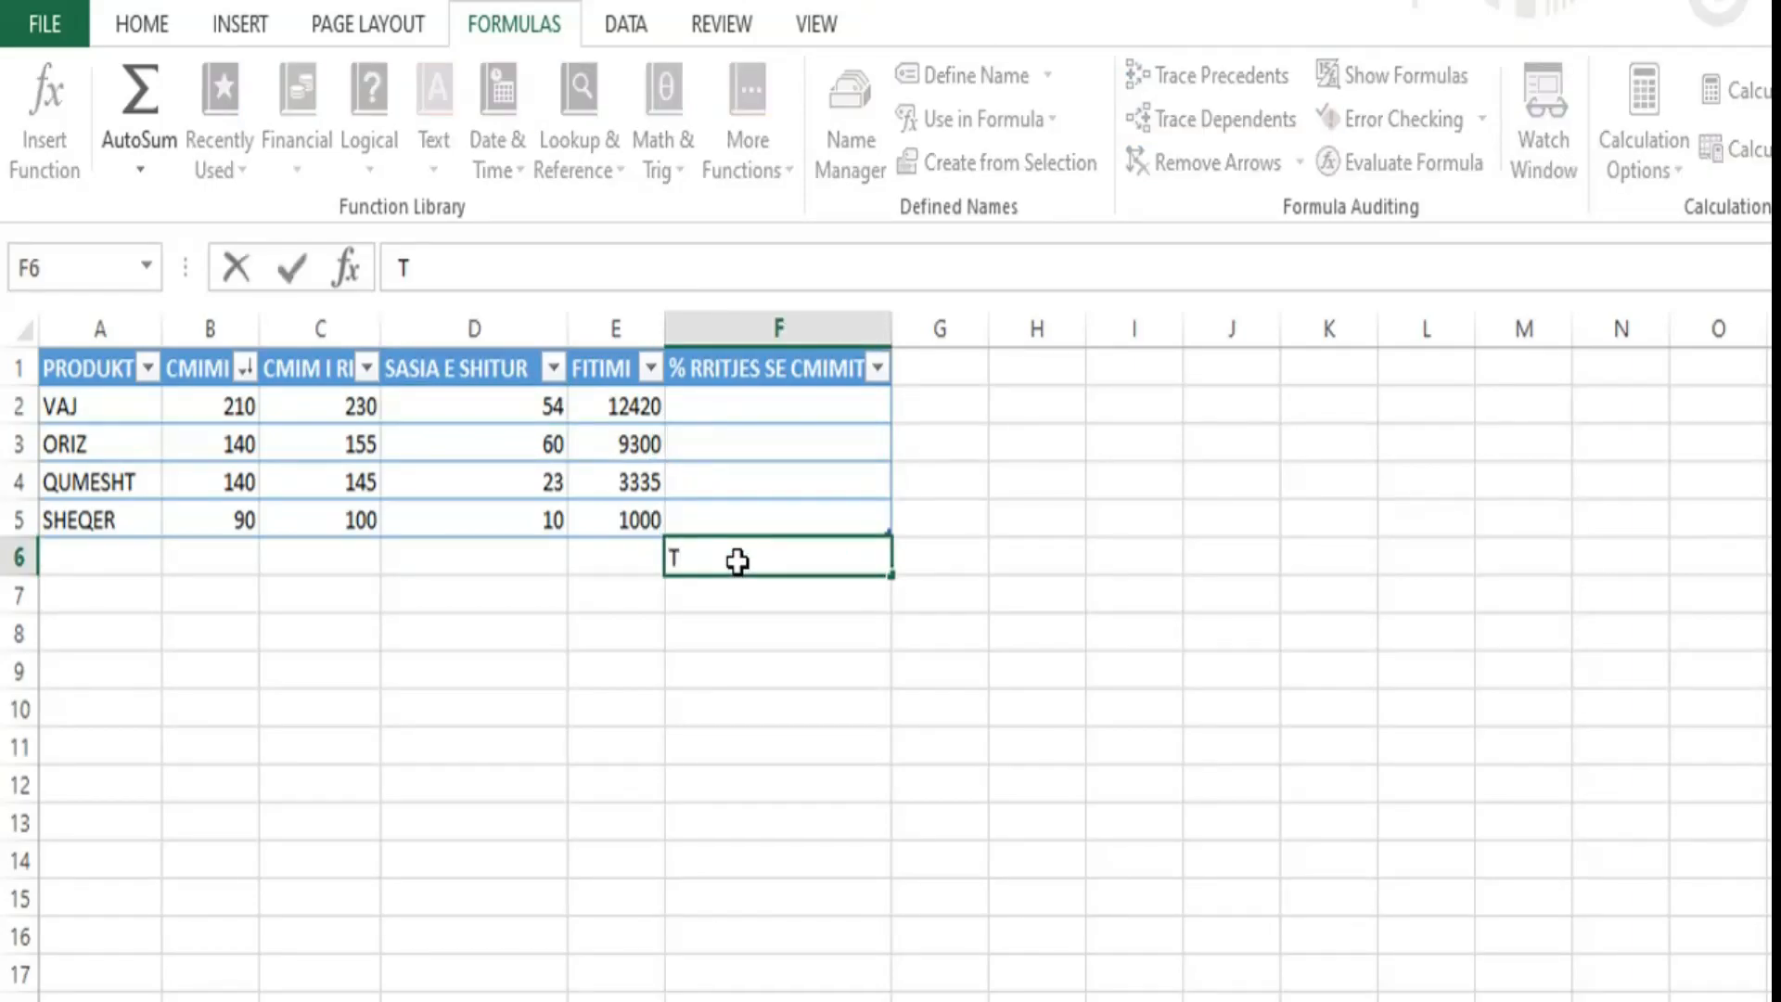
type("OTALI")
Total the FITIMI values in cell E6 with the formula =E2+E3+E4+E5.
left_click(637, 557)
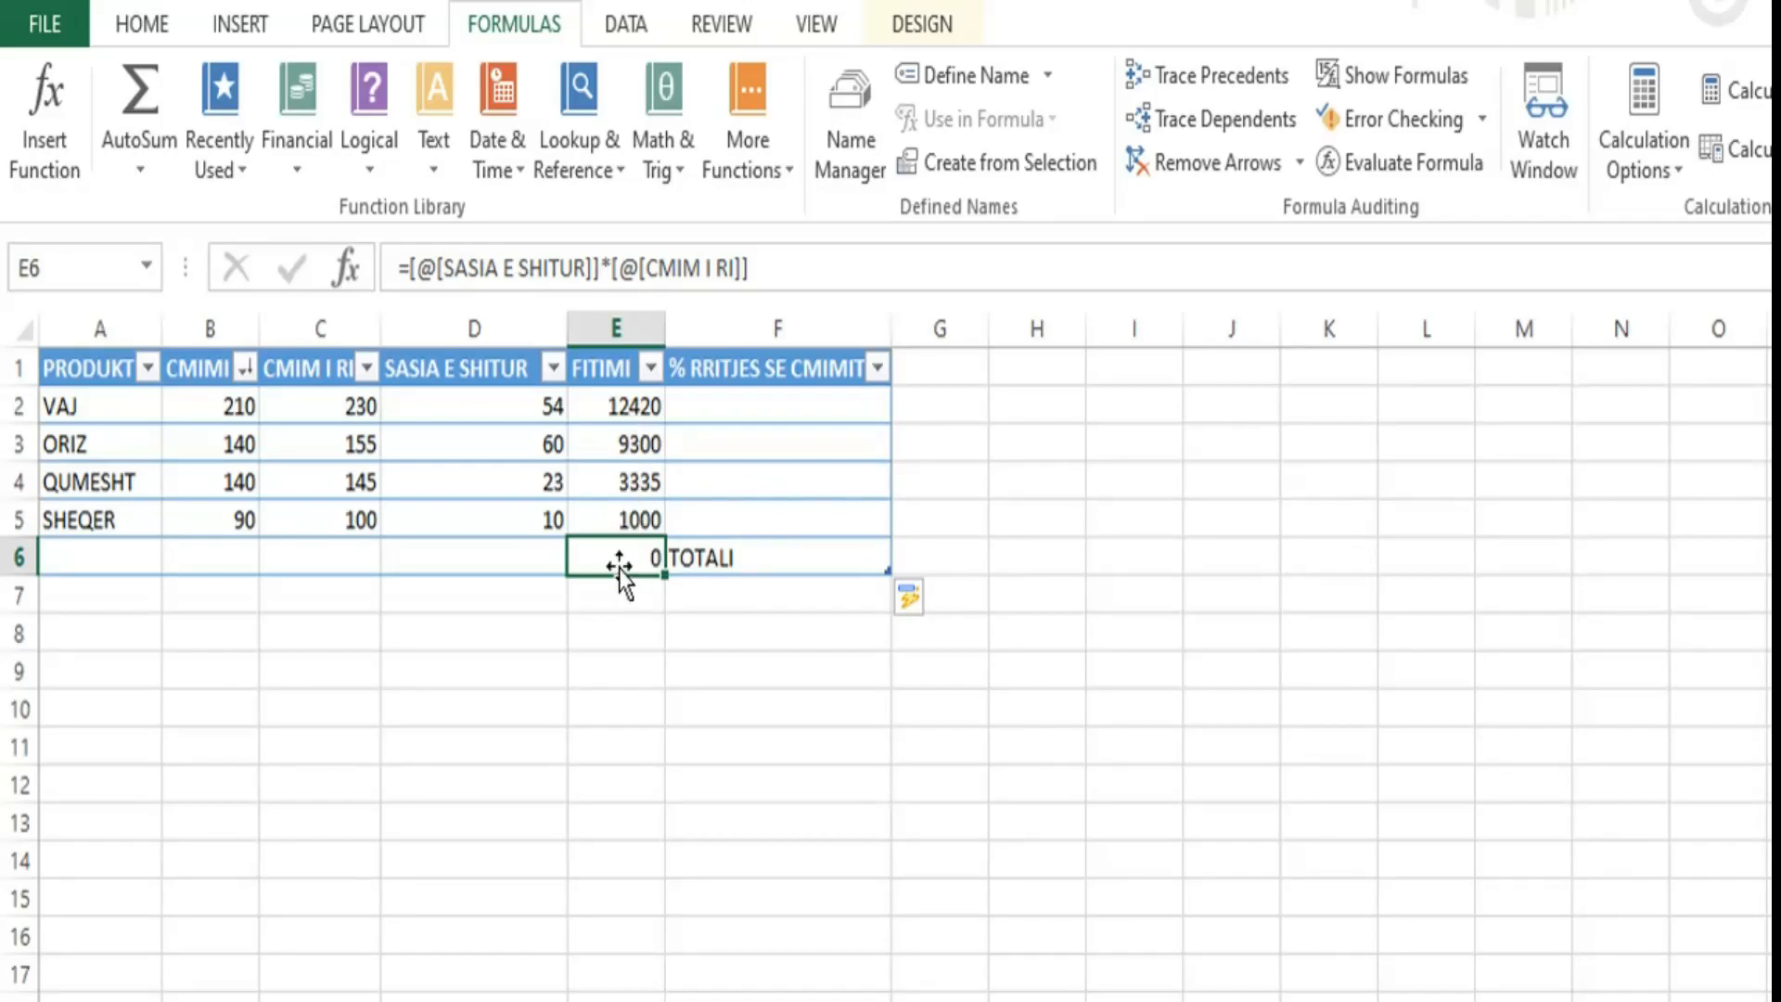
type("=")
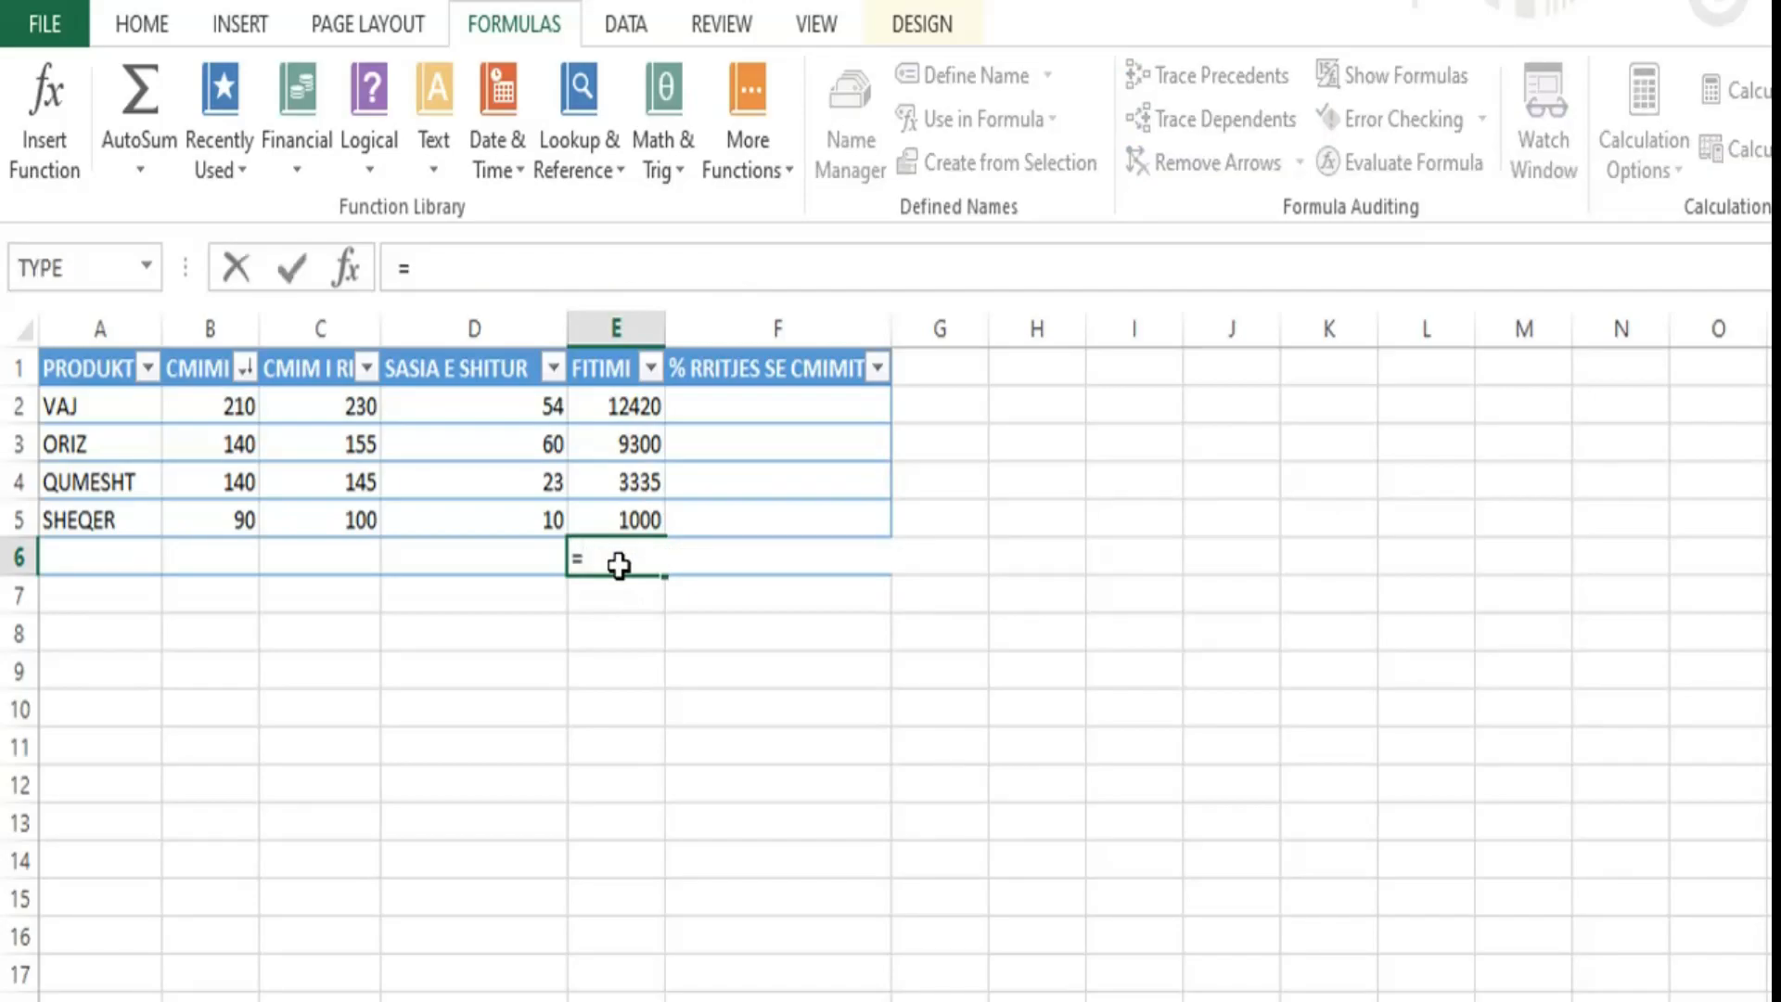
left_click(607, 409)
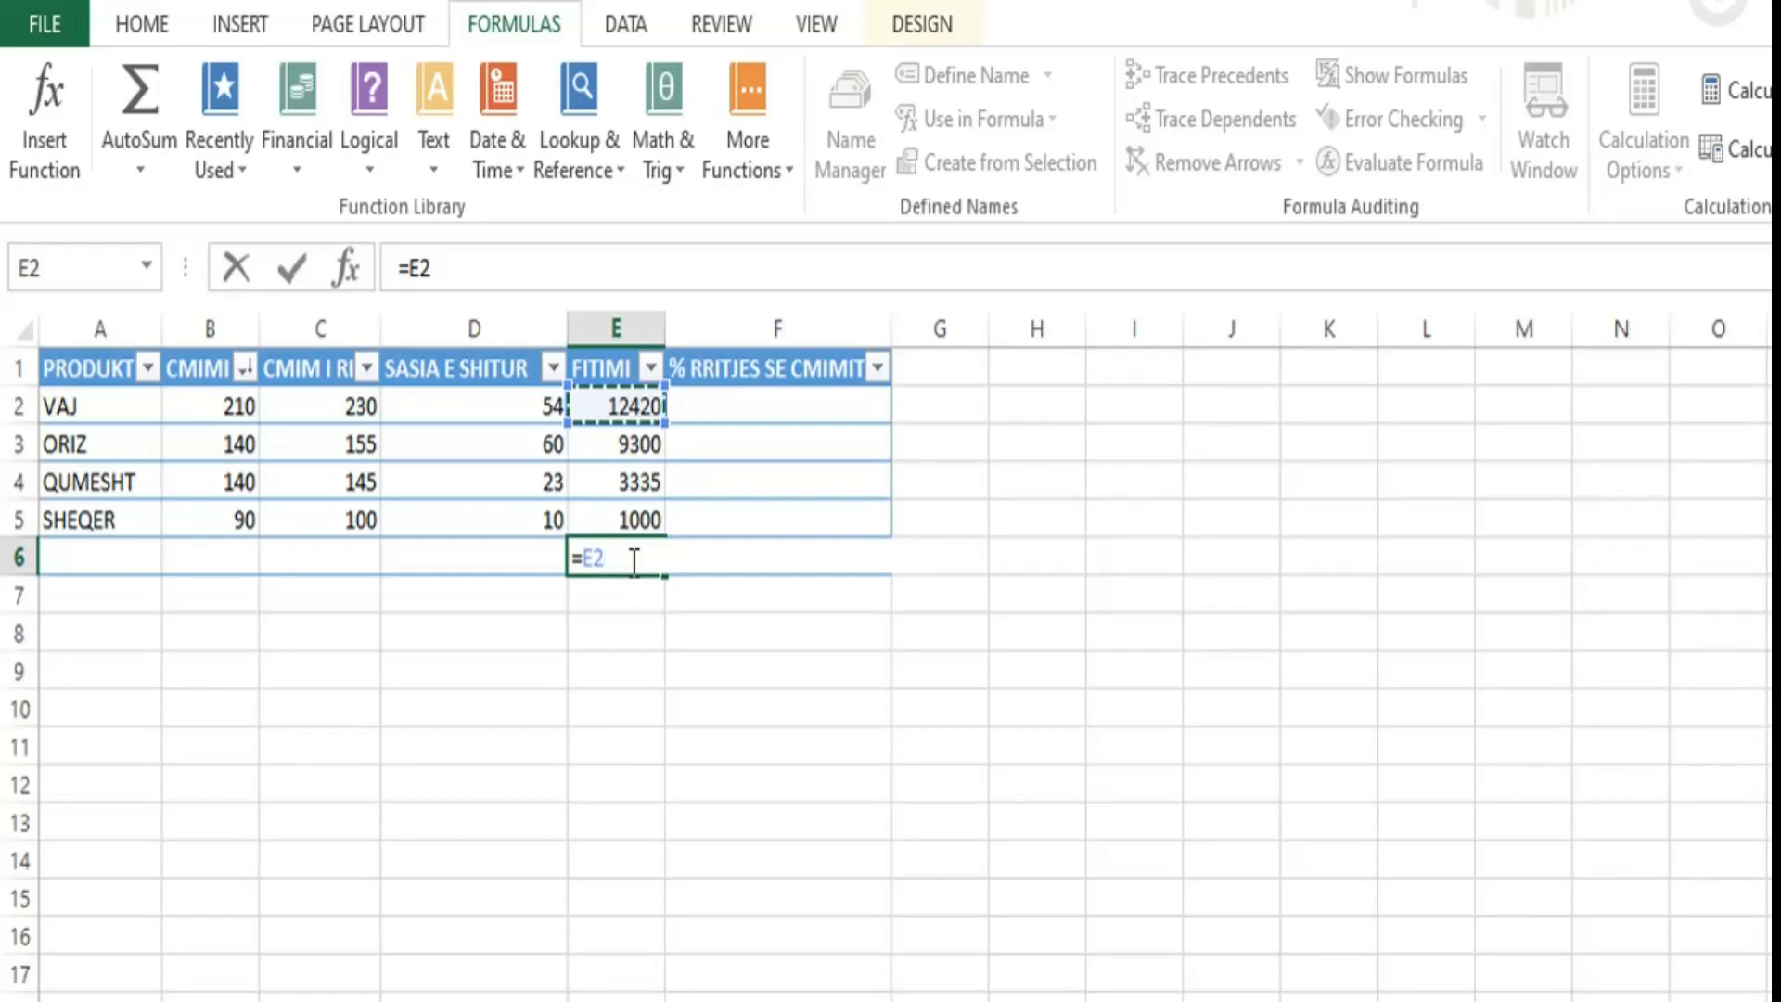
type("+")
left_click(631, 446)
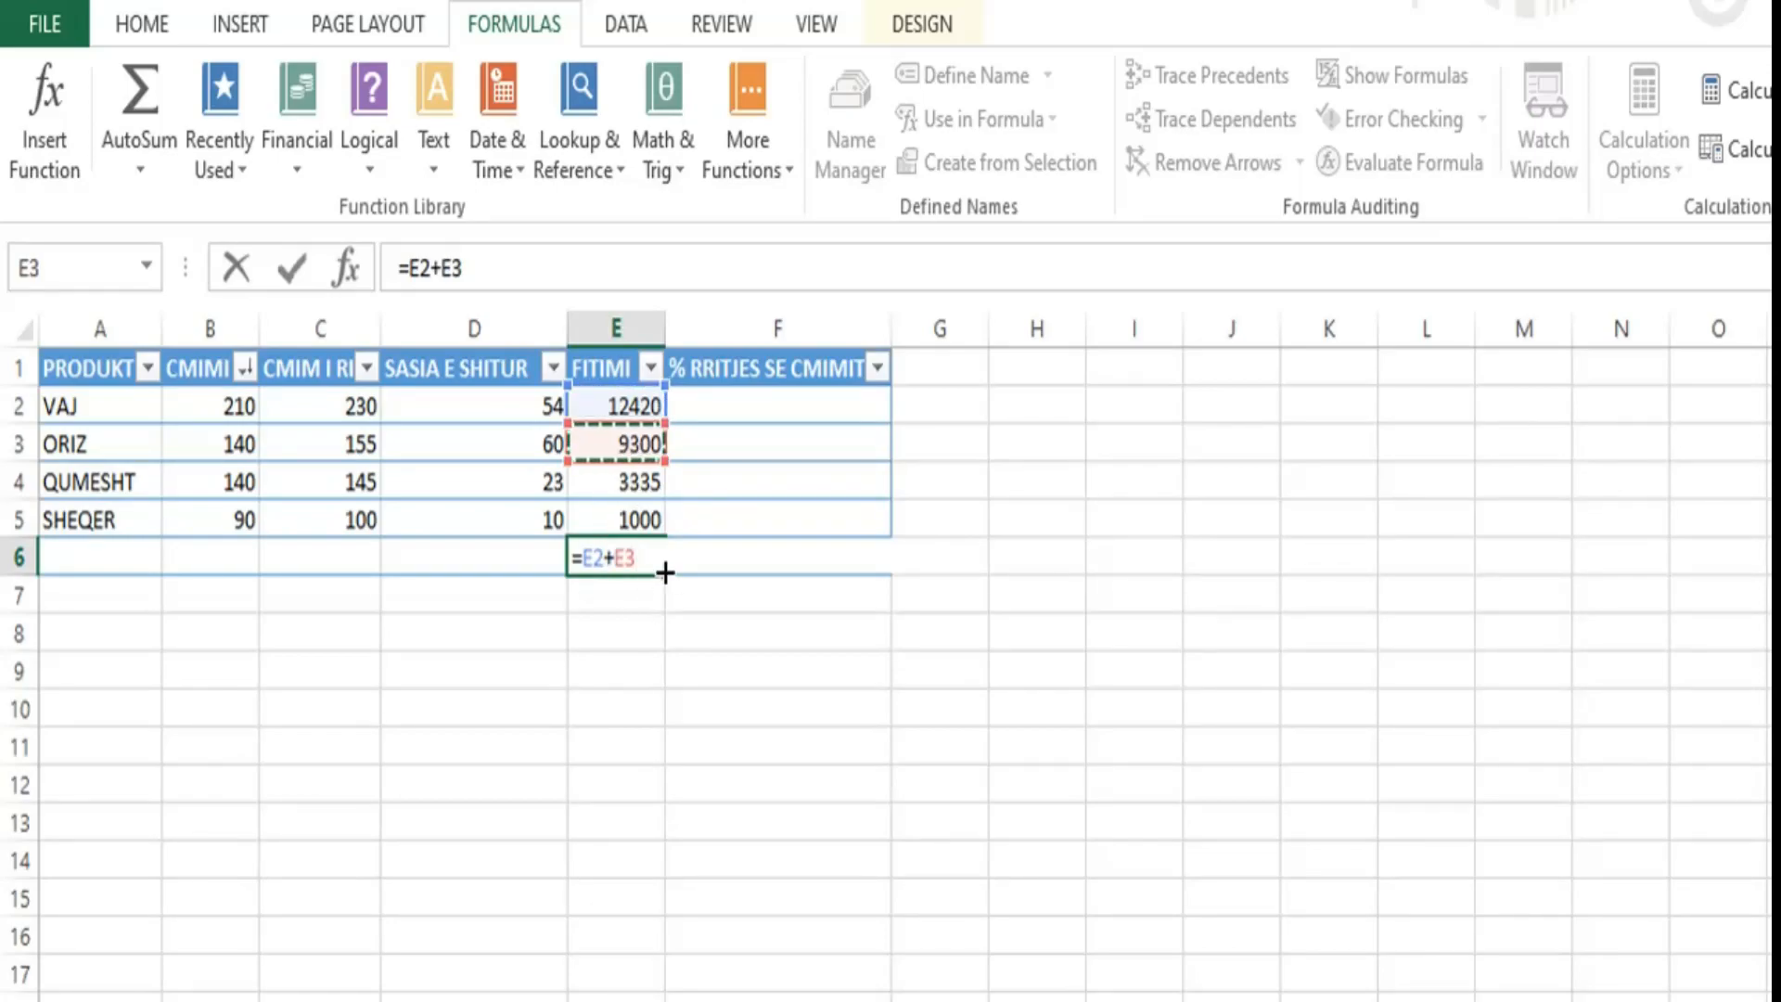
type("+")
left_click(638, 480)
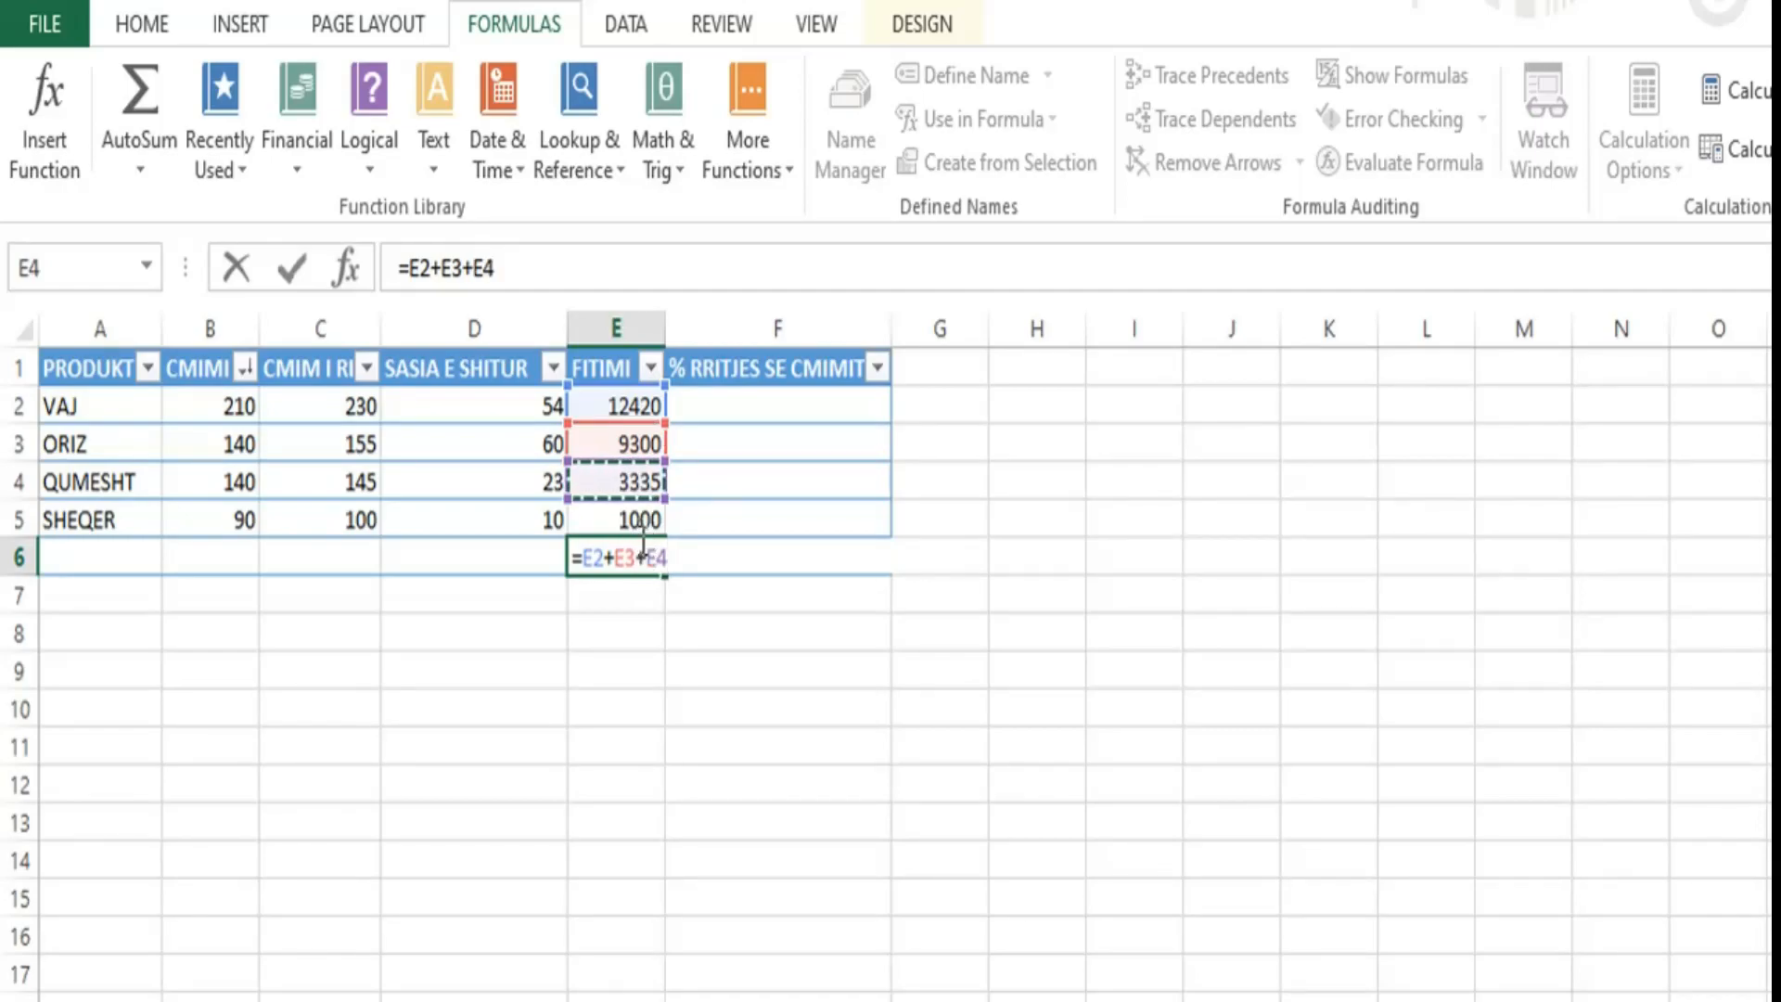
type("+")
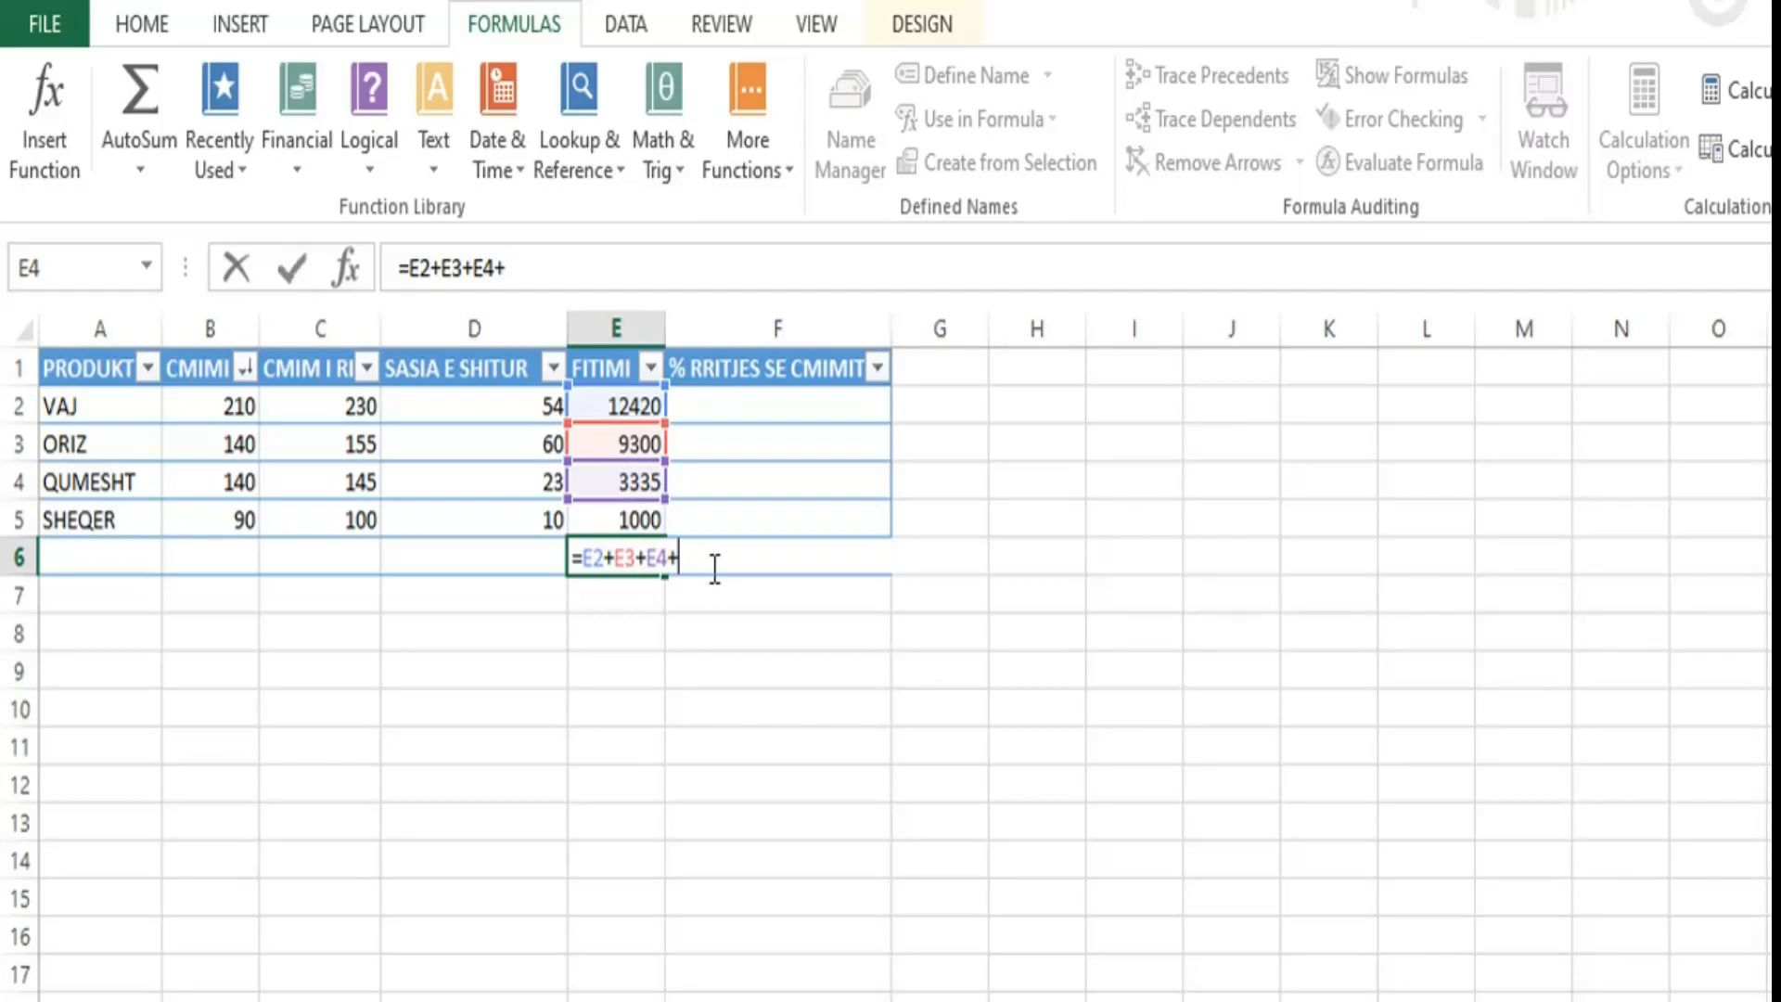
left_click(625, 513)
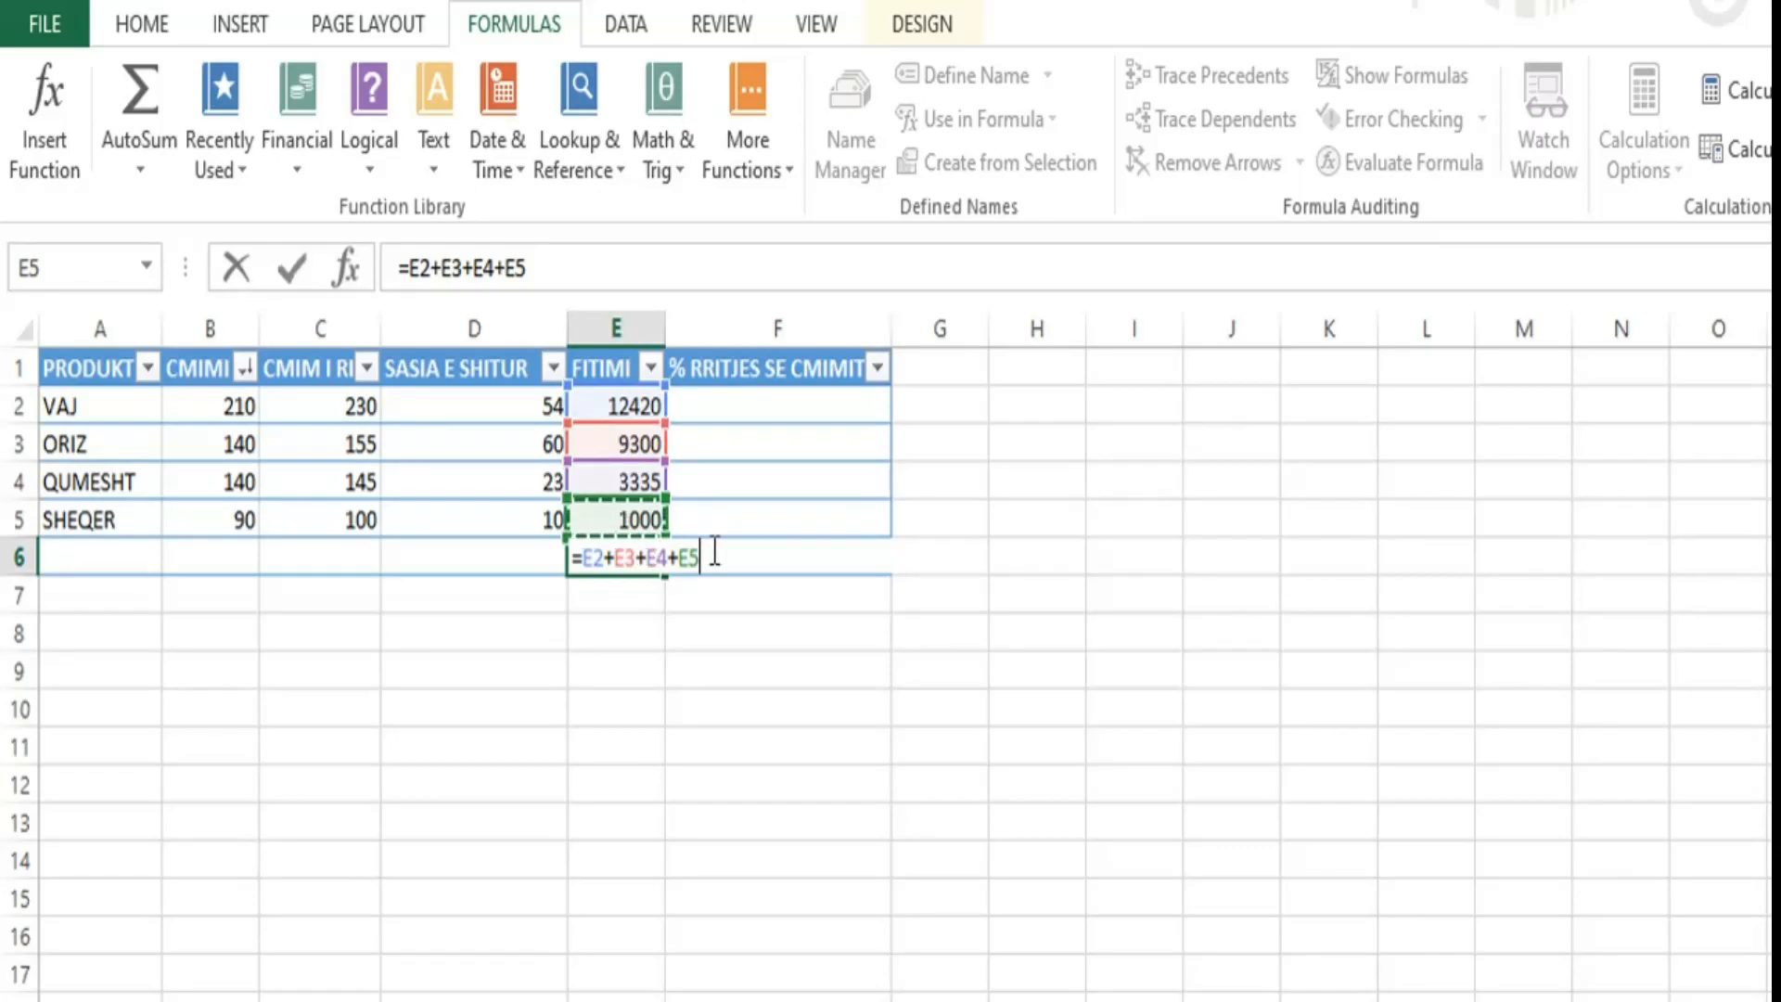
key("Return")
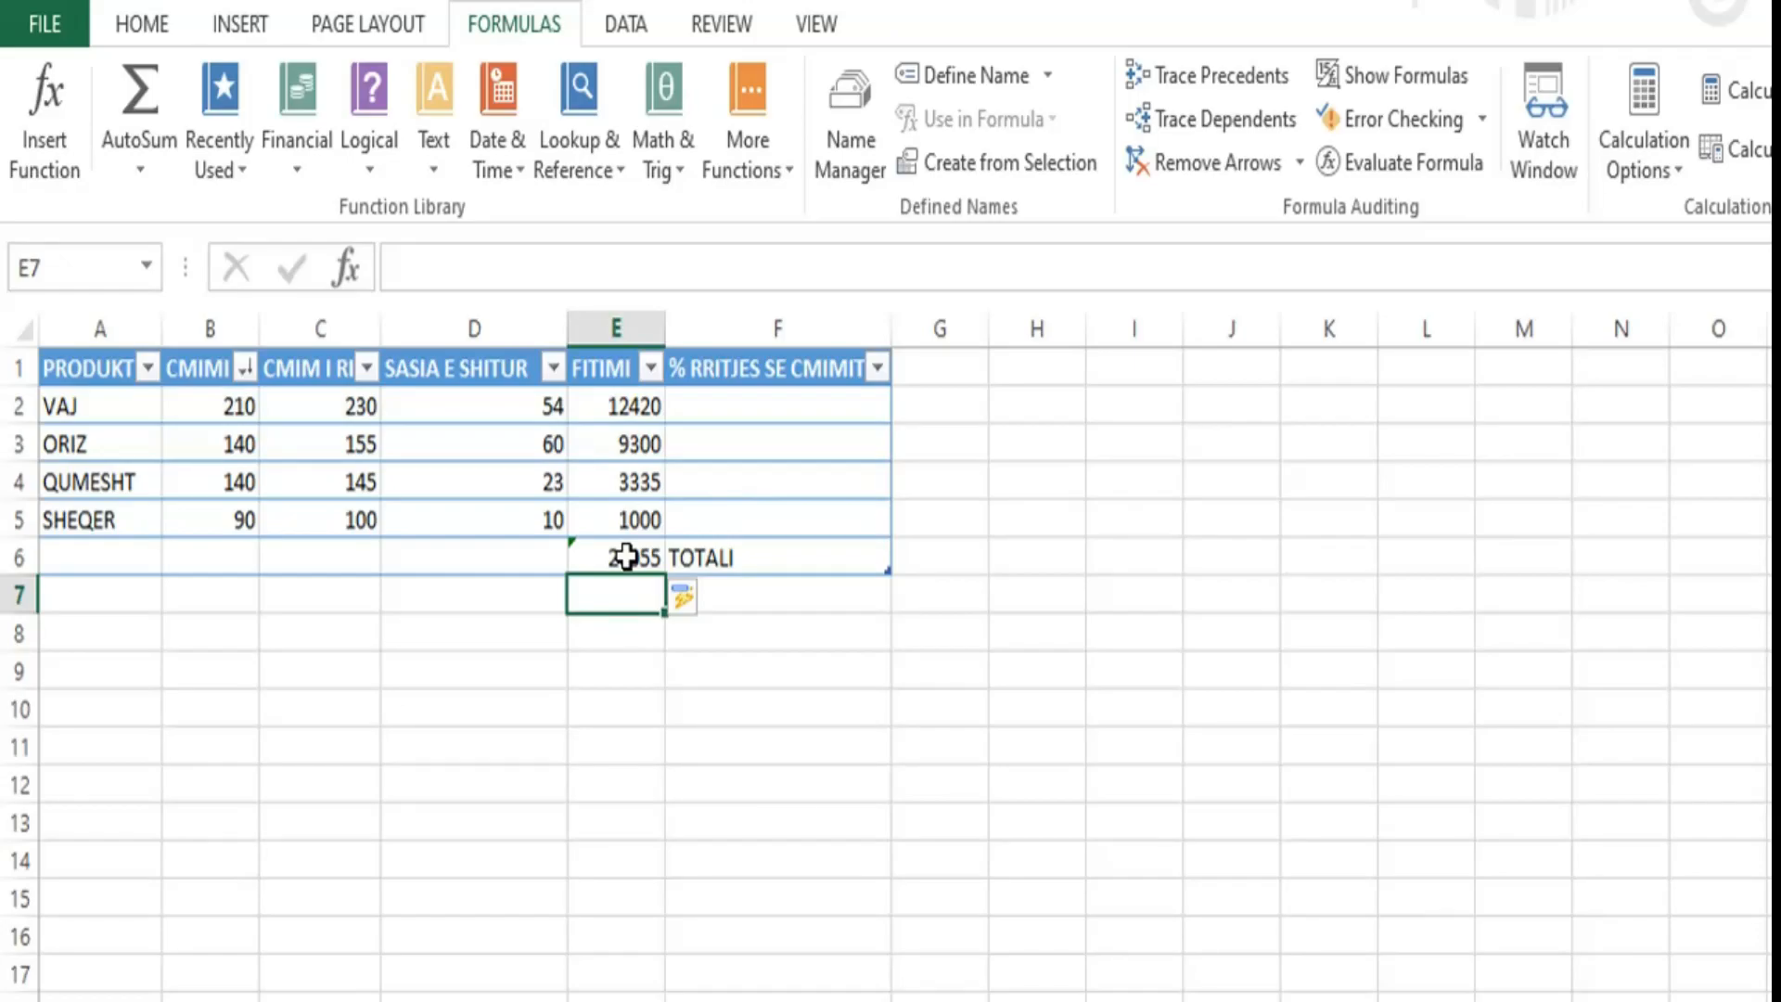
Clear the addition formula from cell E6.
left_click(627, 557)
double_click(624, 556)
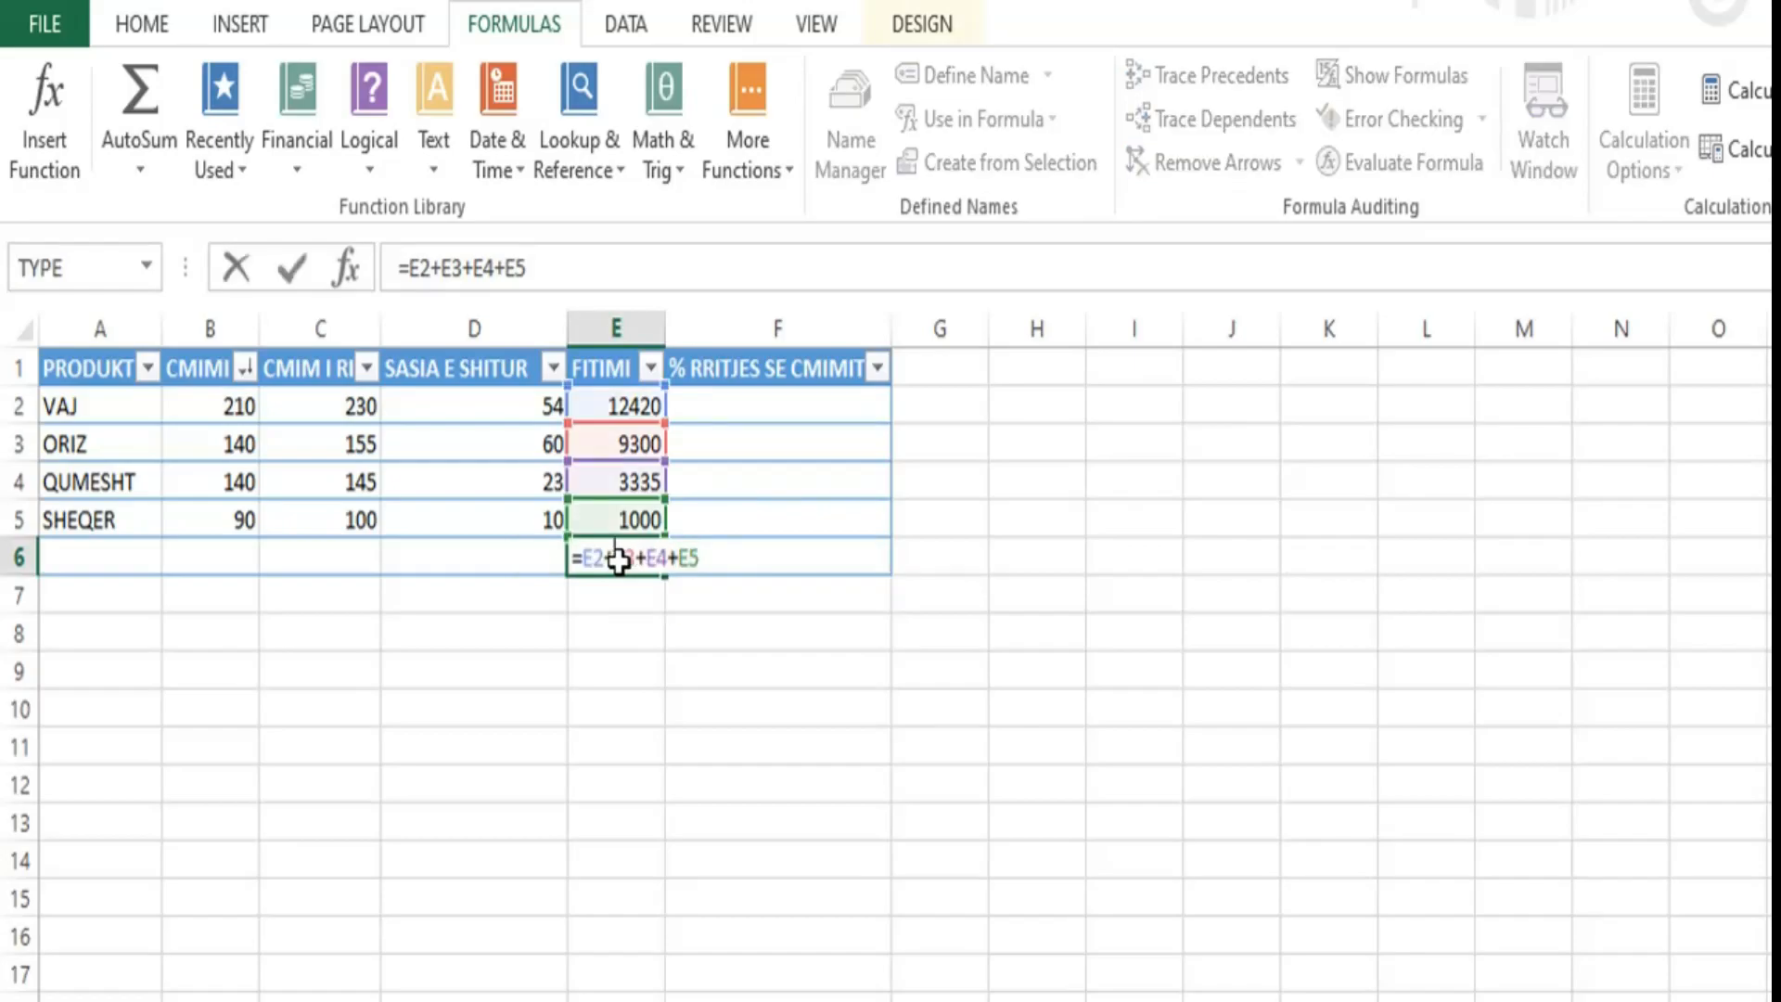
left_click_drag(703, 560, 573, 558)
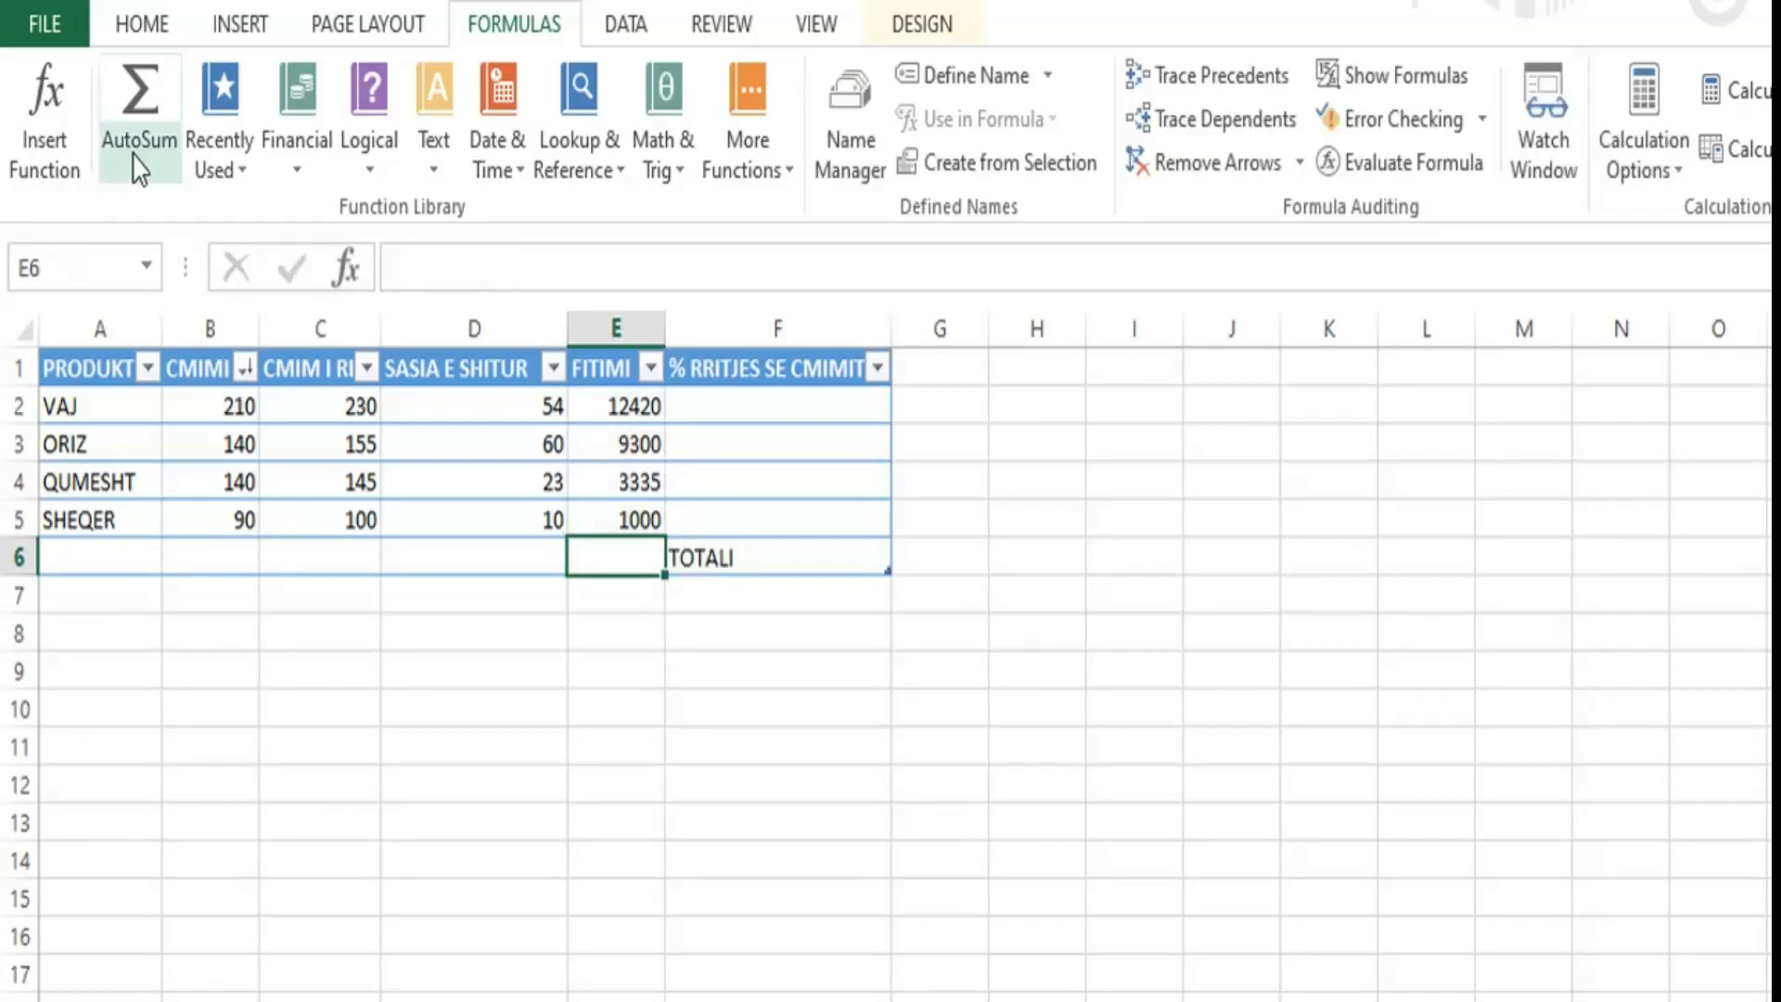
Total the FITIMI cells E2 to E5 in cell E6 with the AutoSum function Sum.
left_click(142, 24)
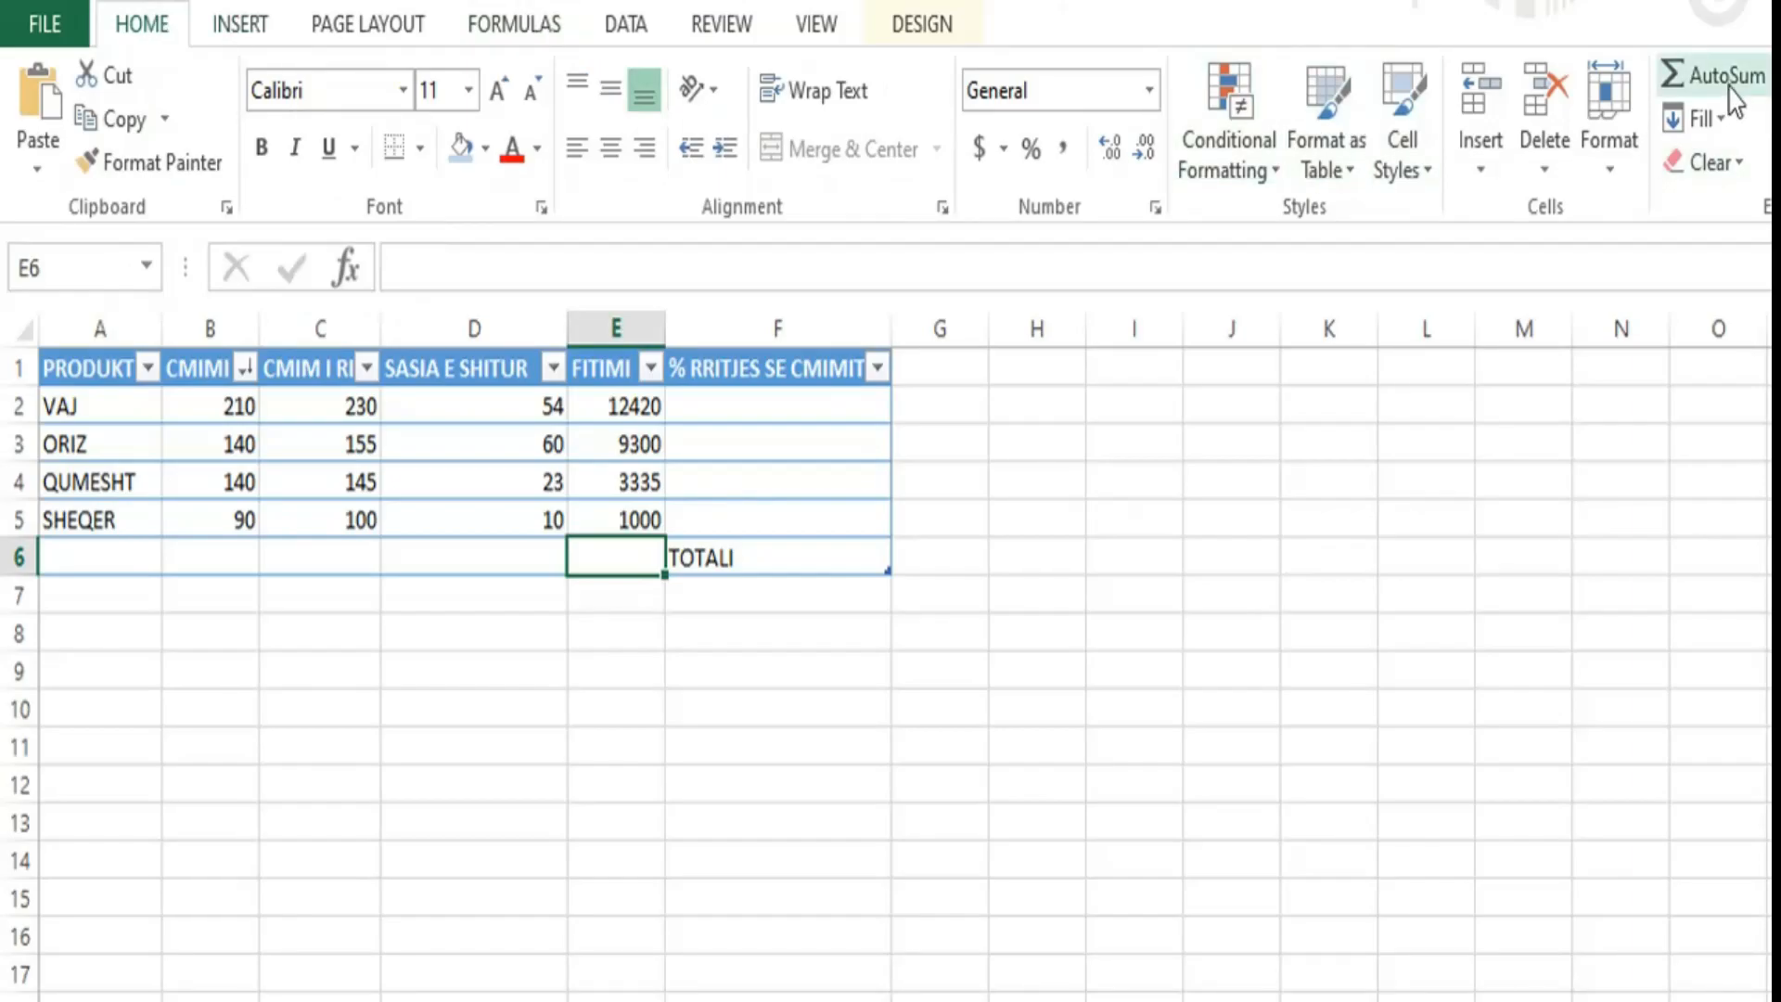
left_click(513, 24)
left_click(140, 165)
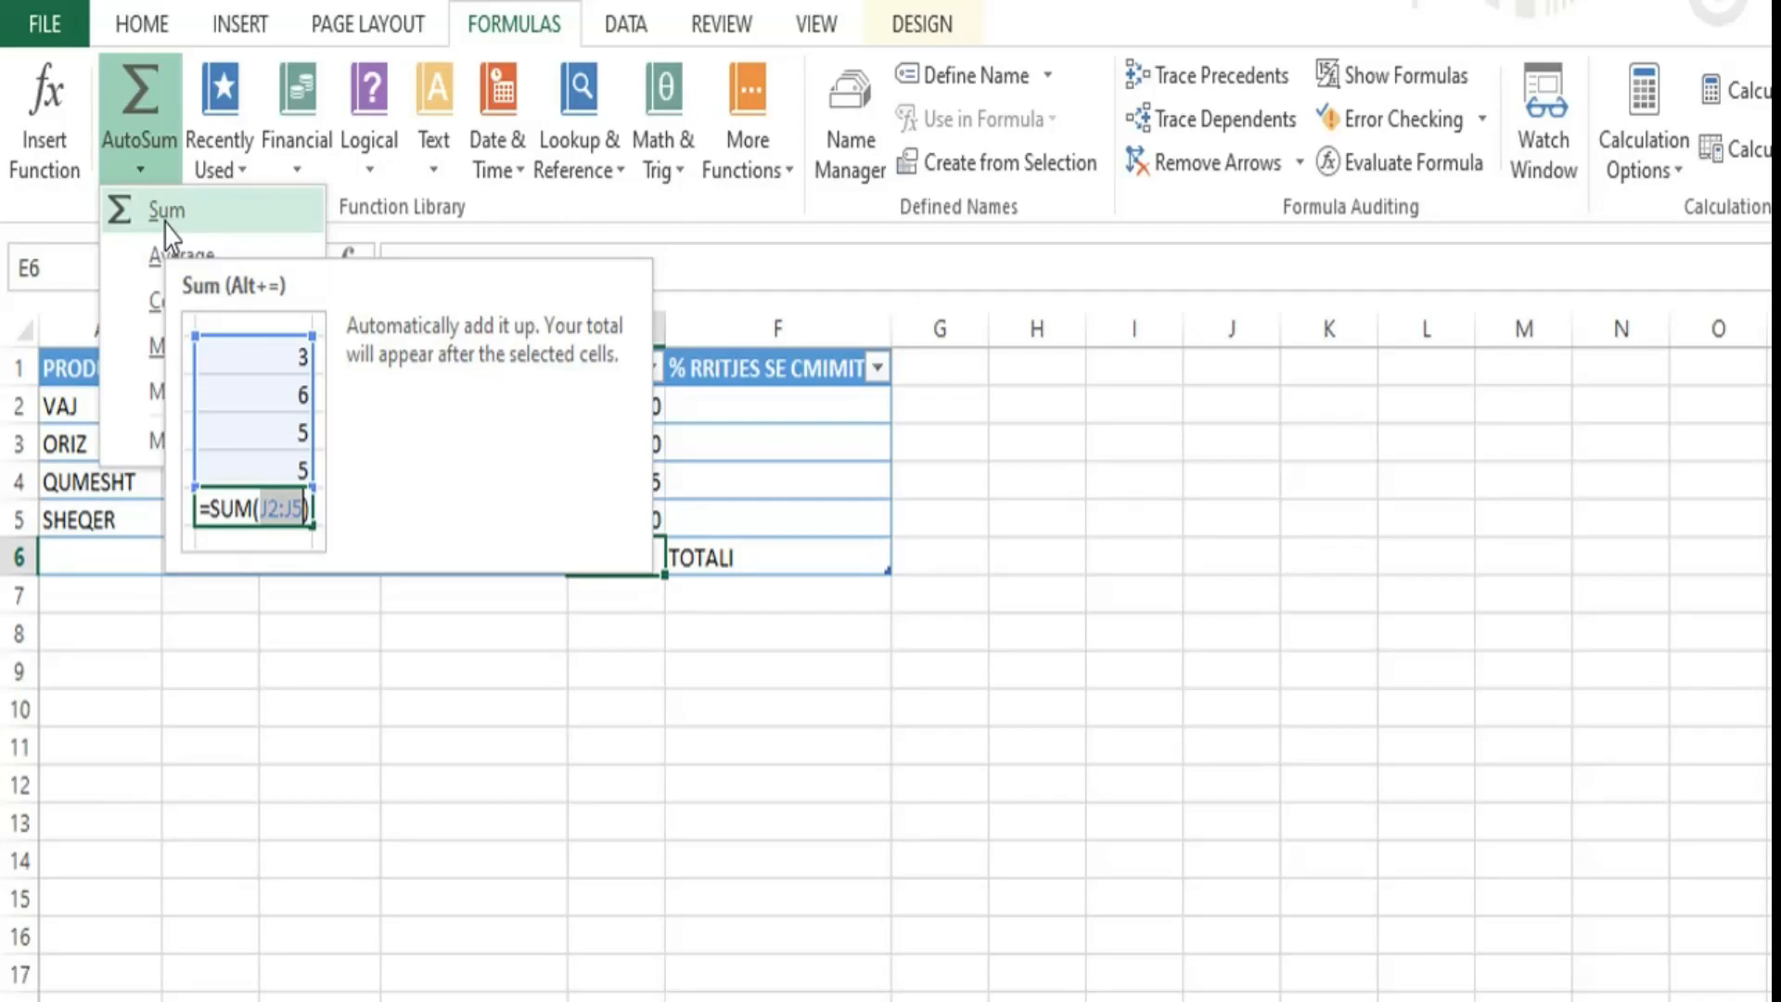
left_click(594, 413)
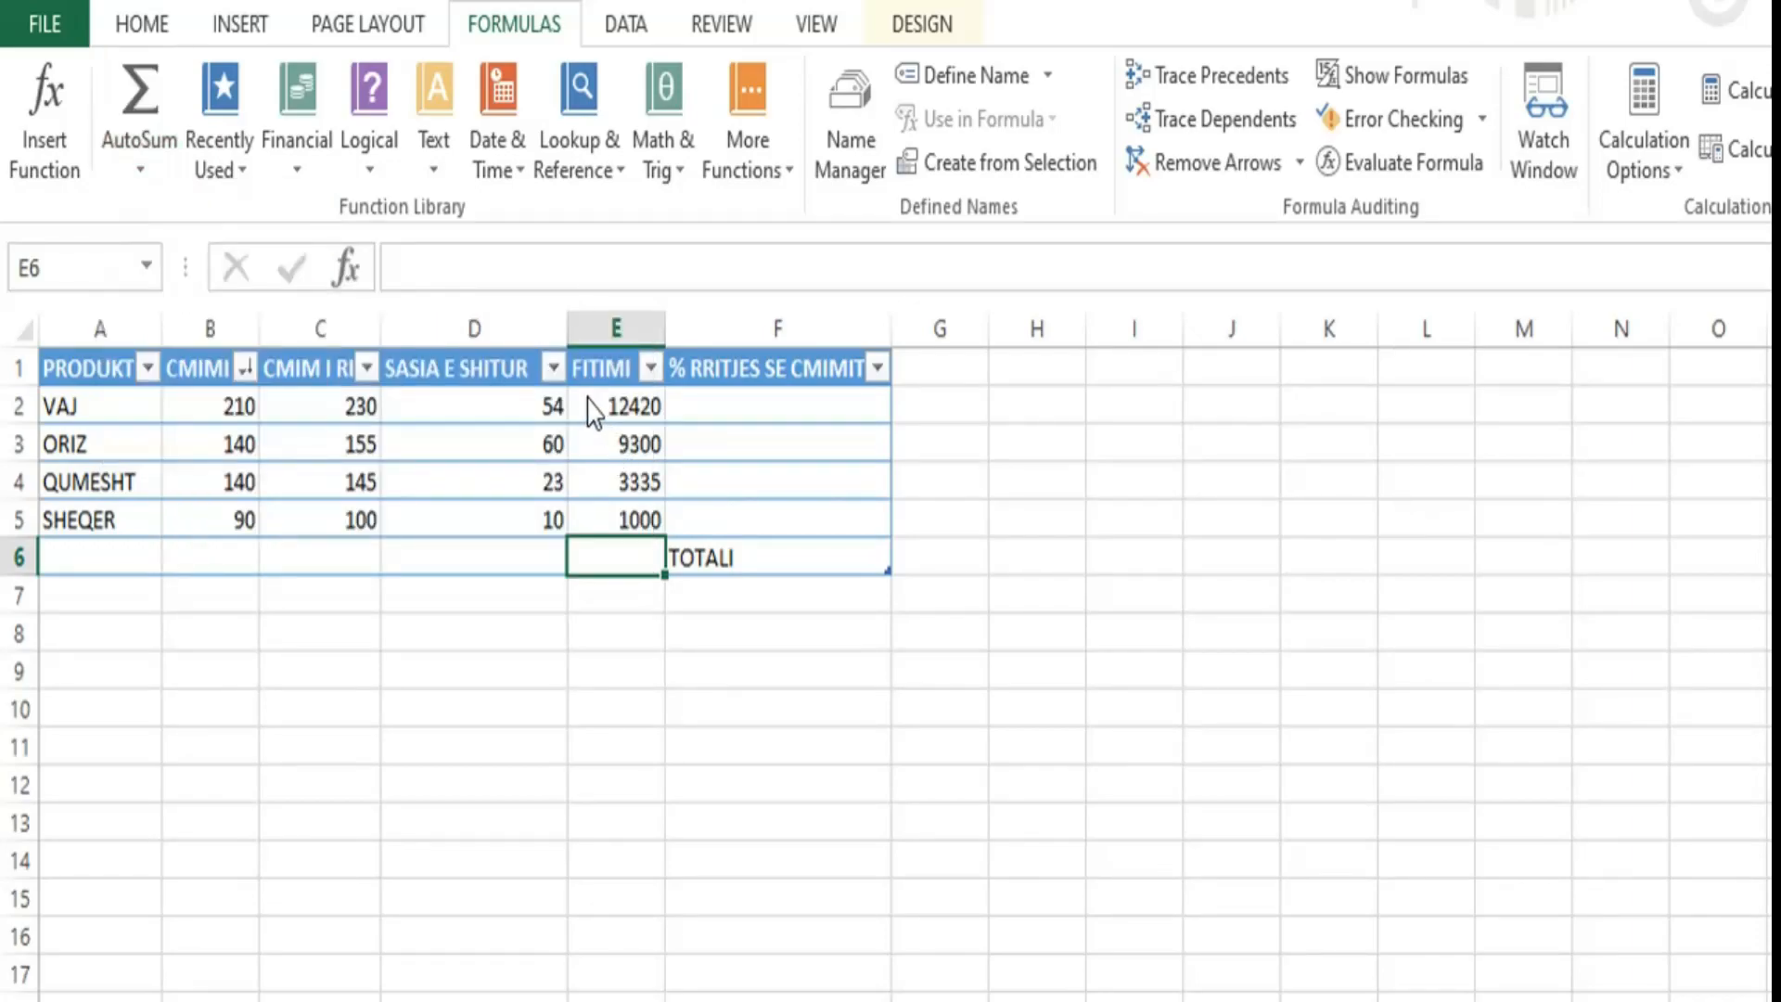
left_click(595, 406)
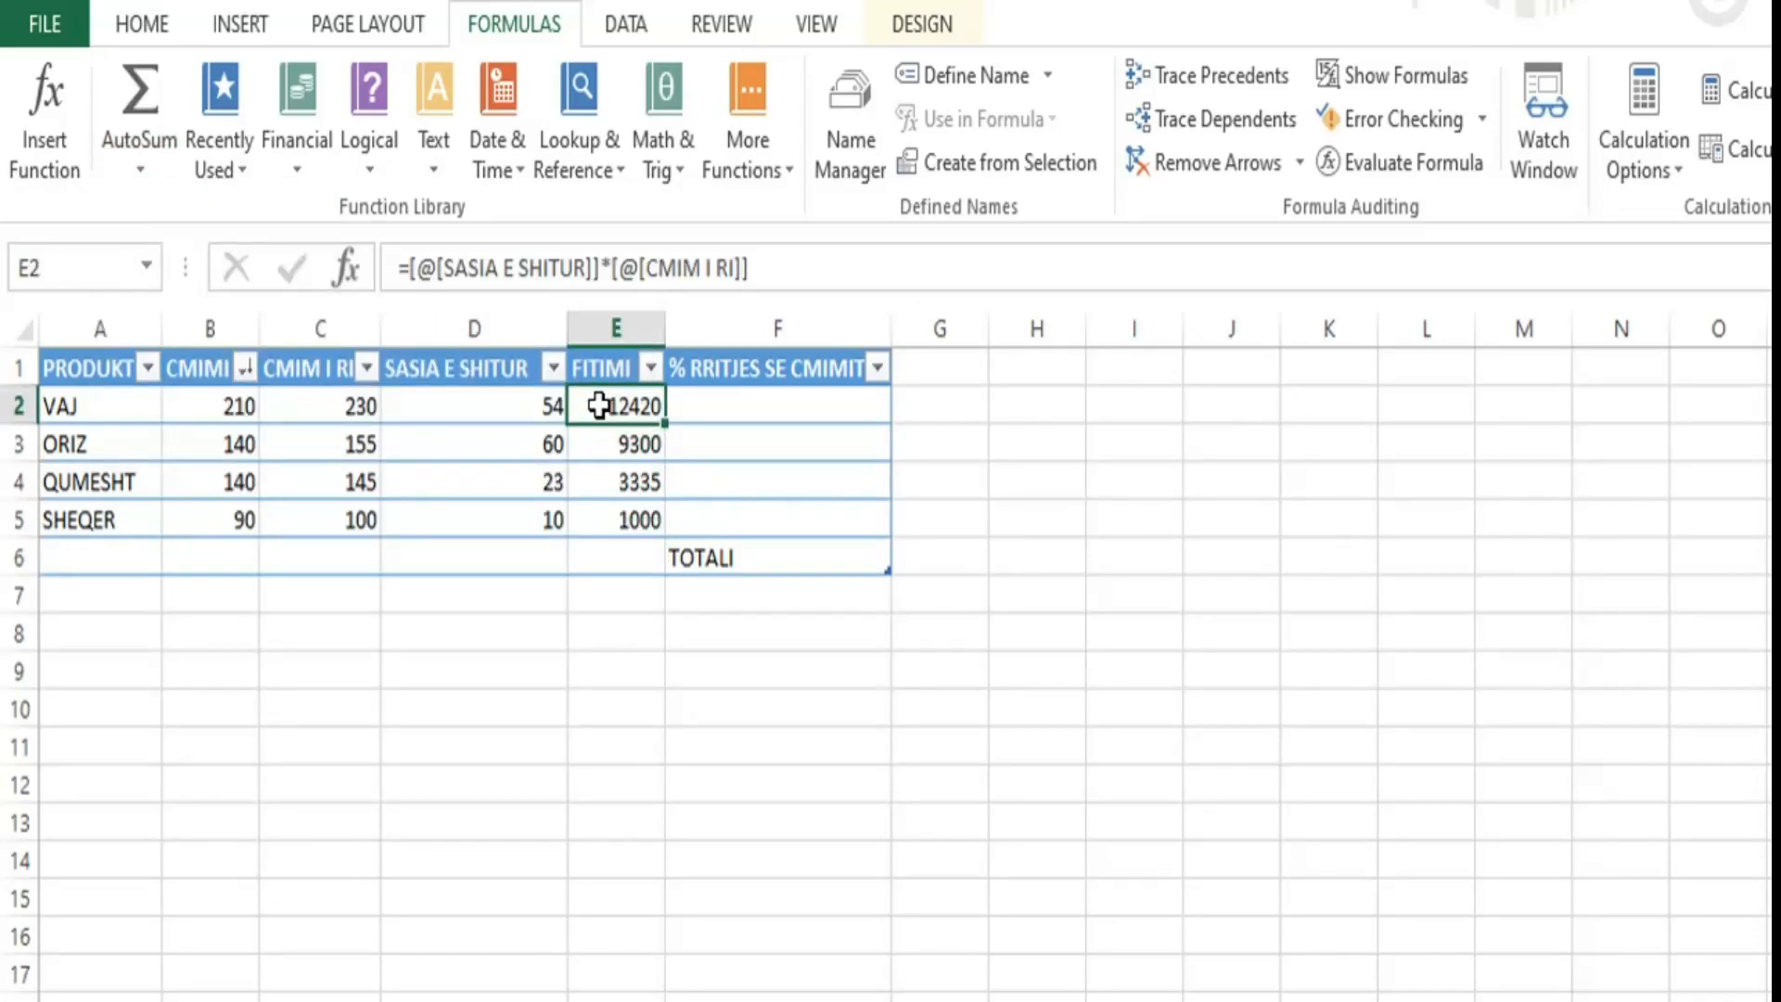
left_click_drag(604, 406, 615, 507)
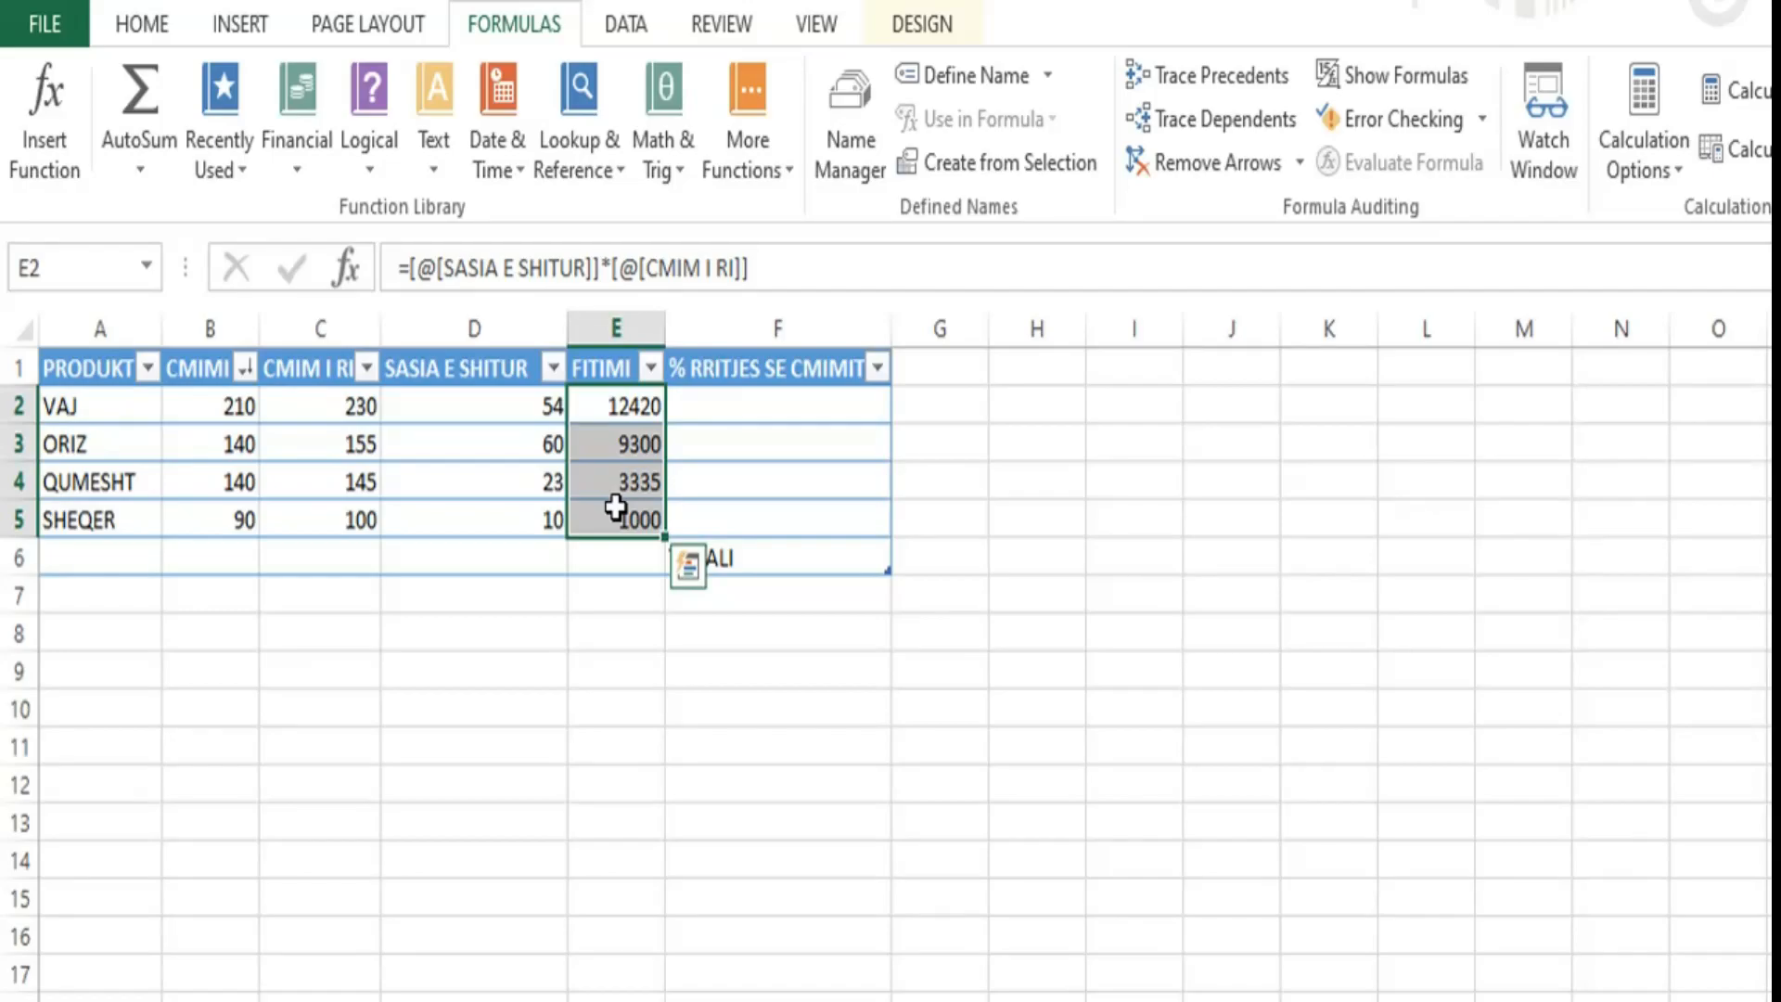
left_click(141, 169)
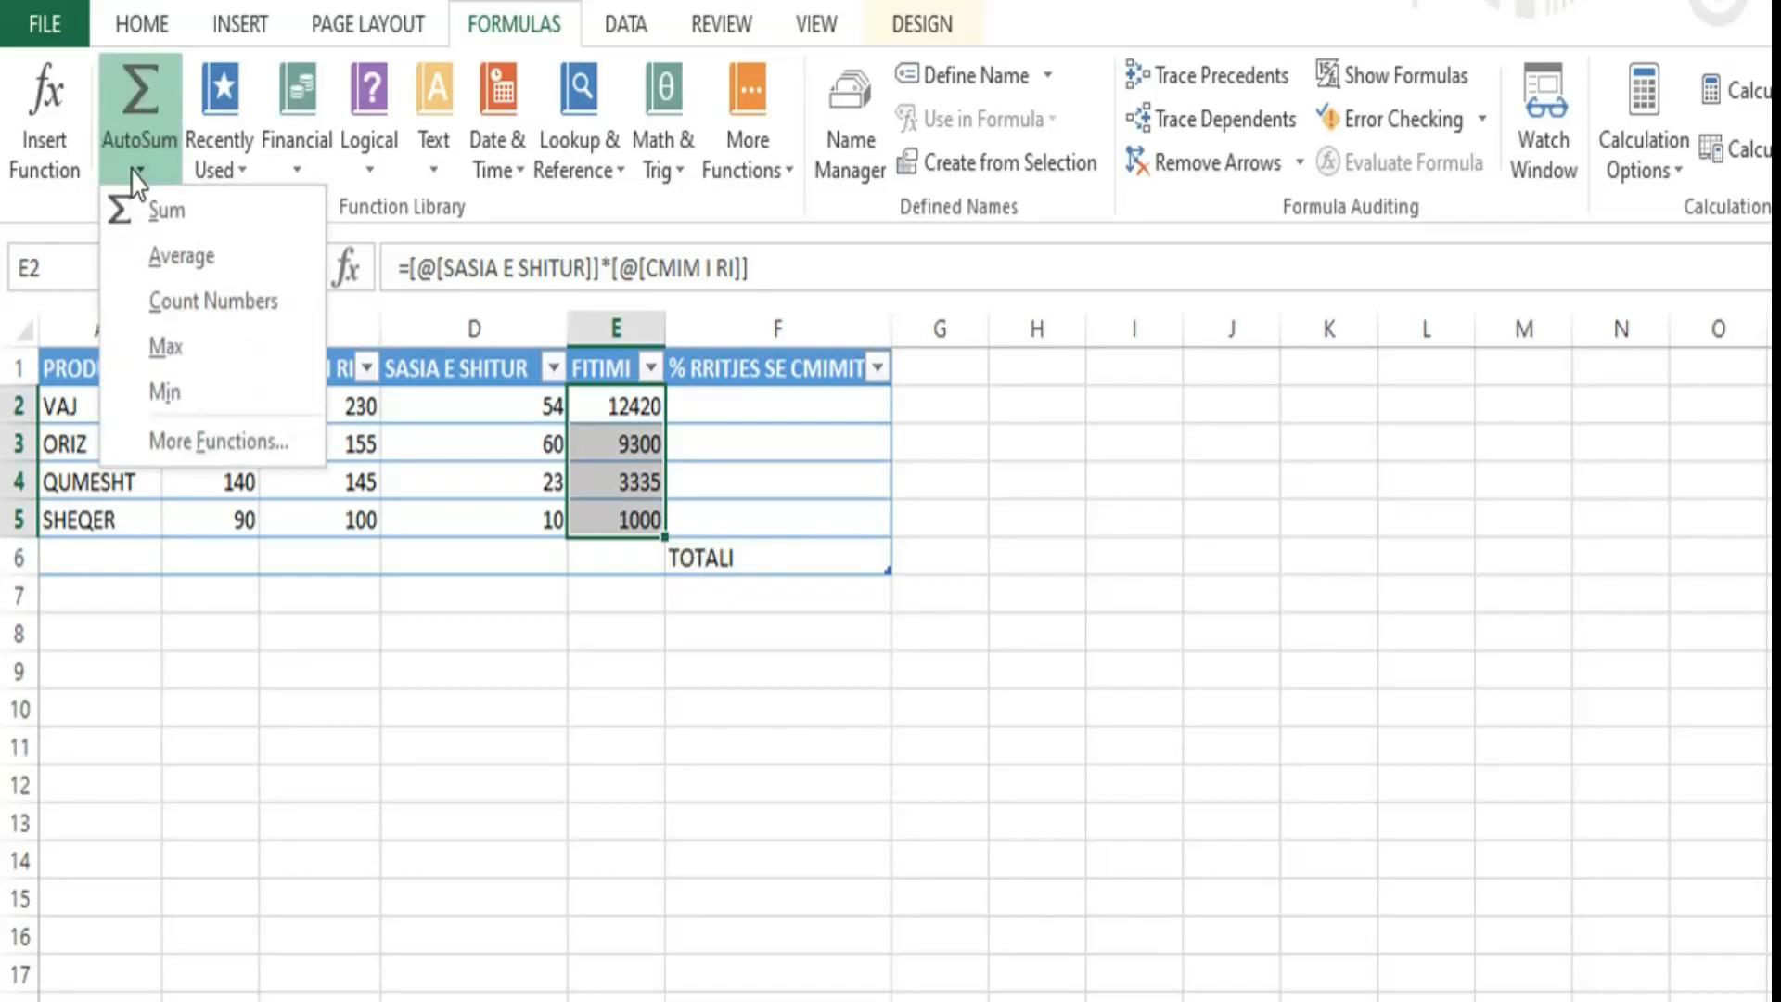
left_click(193, 226)
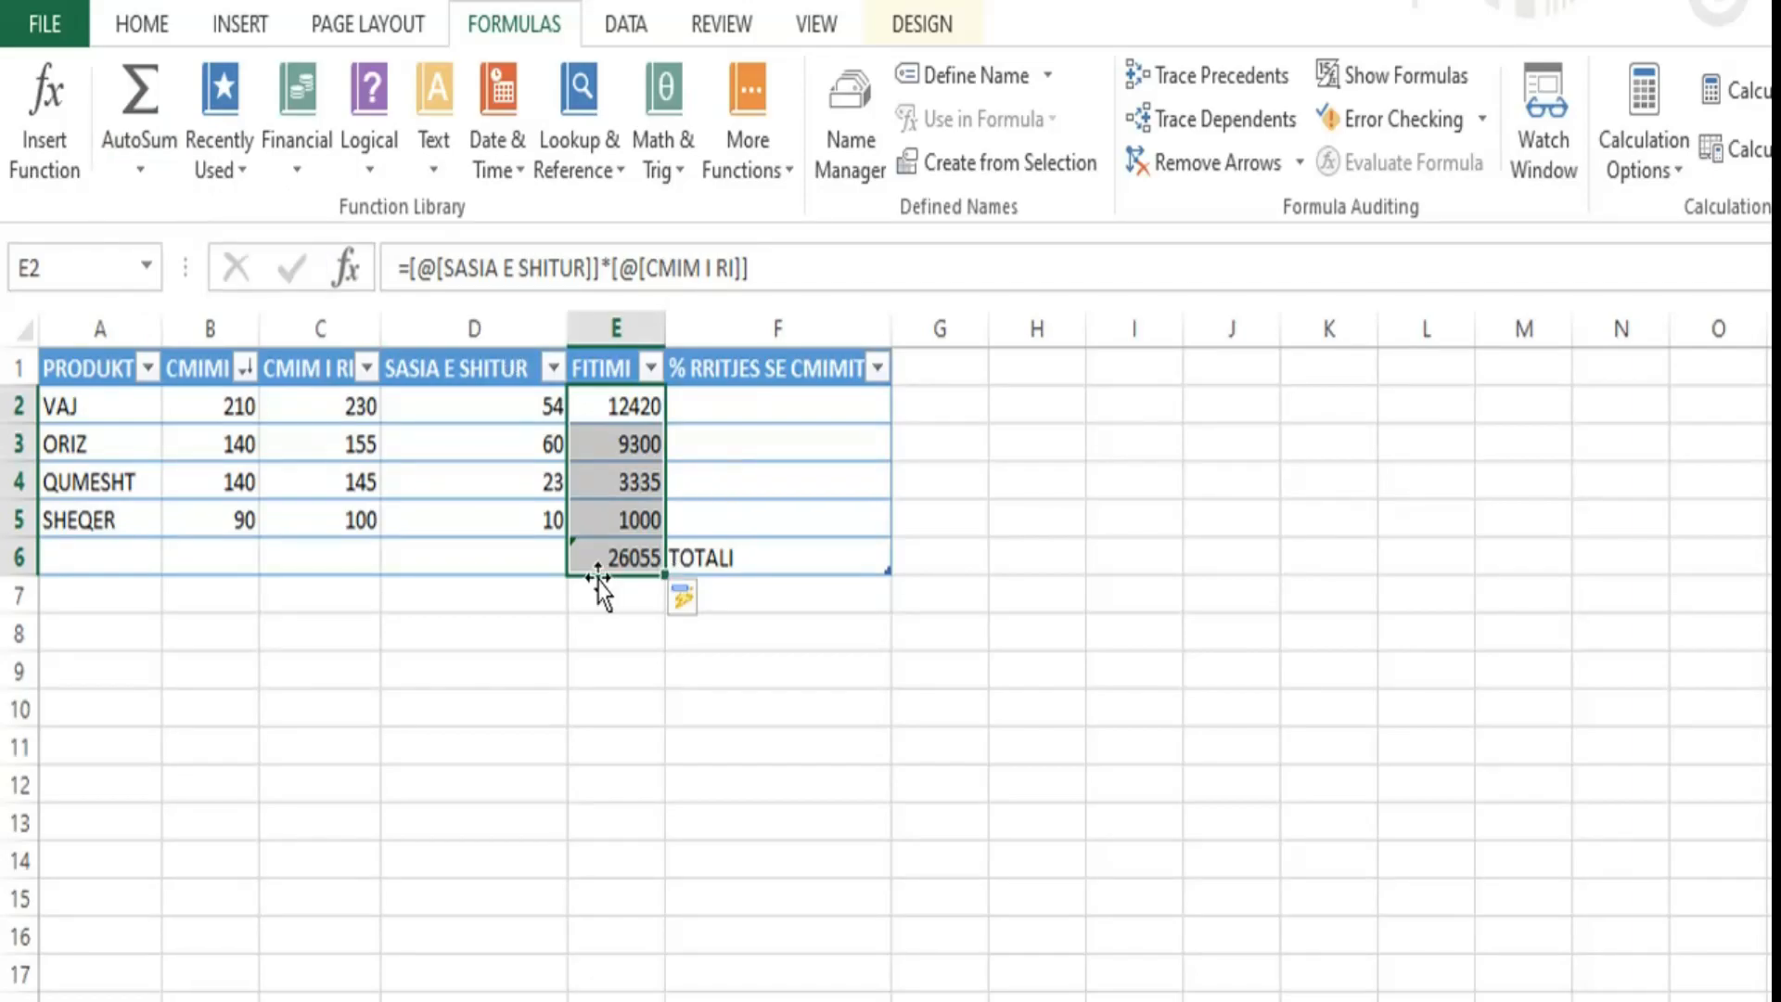
left_click(646, 561)
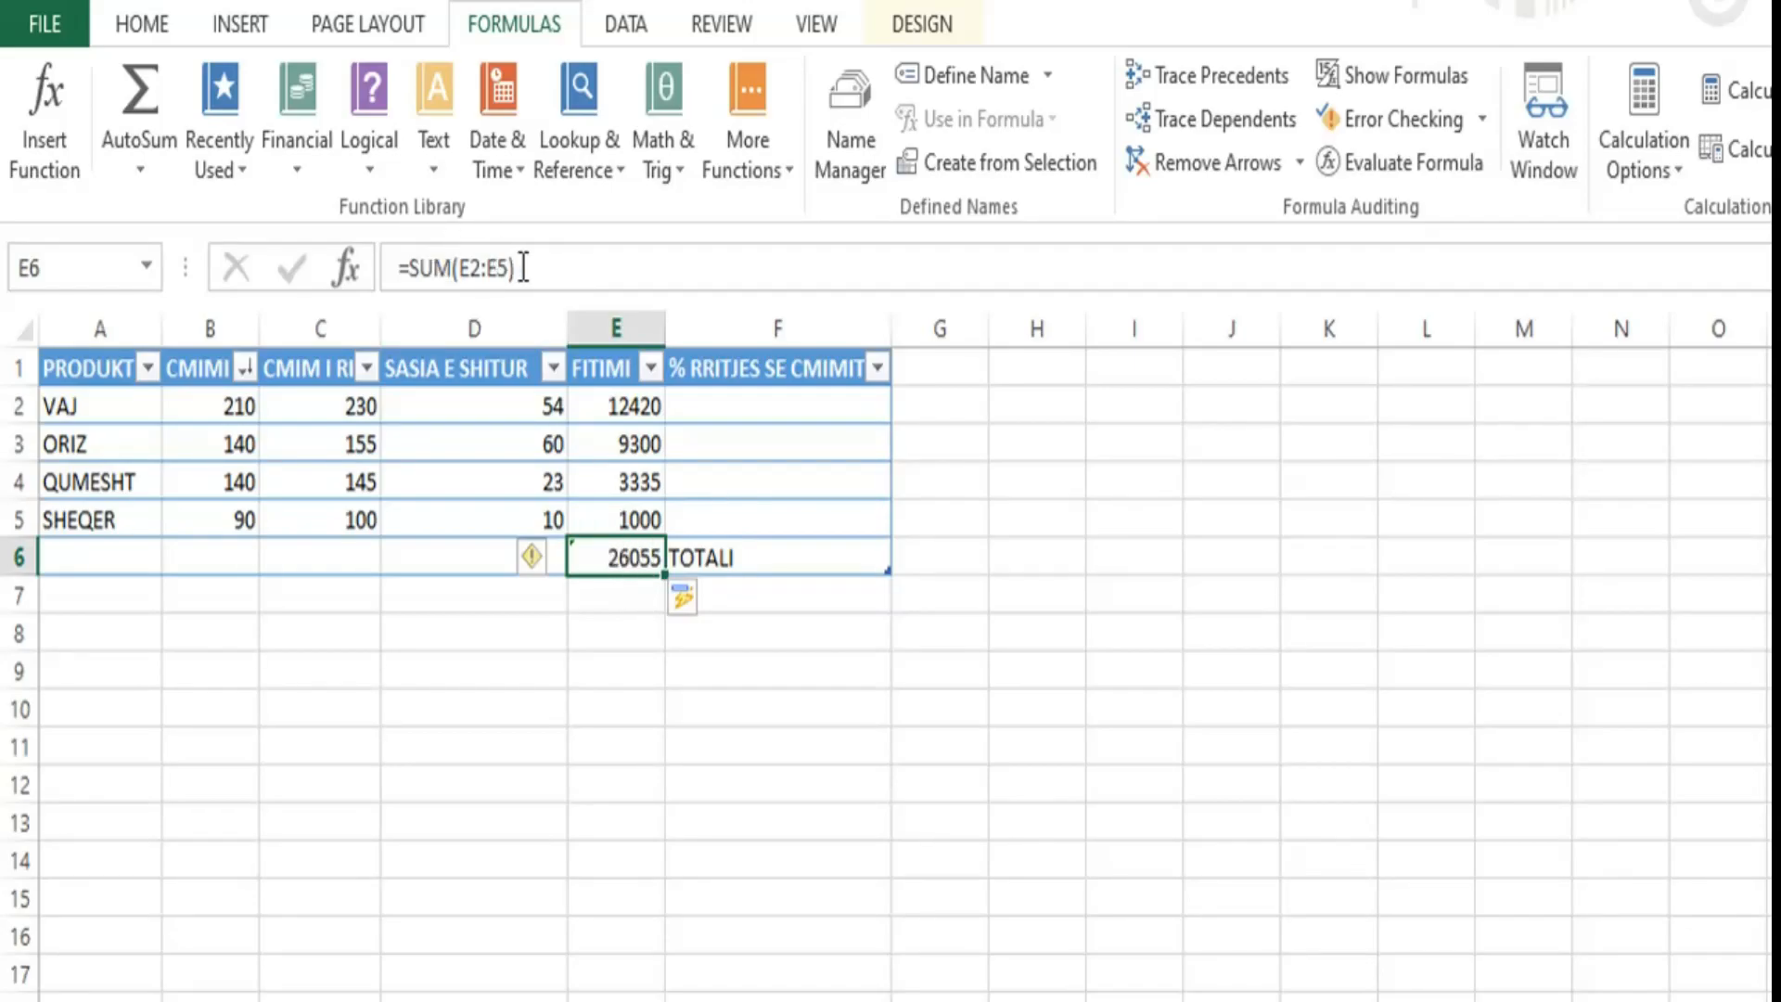
left_click_drag(549, 273, 399, 269)
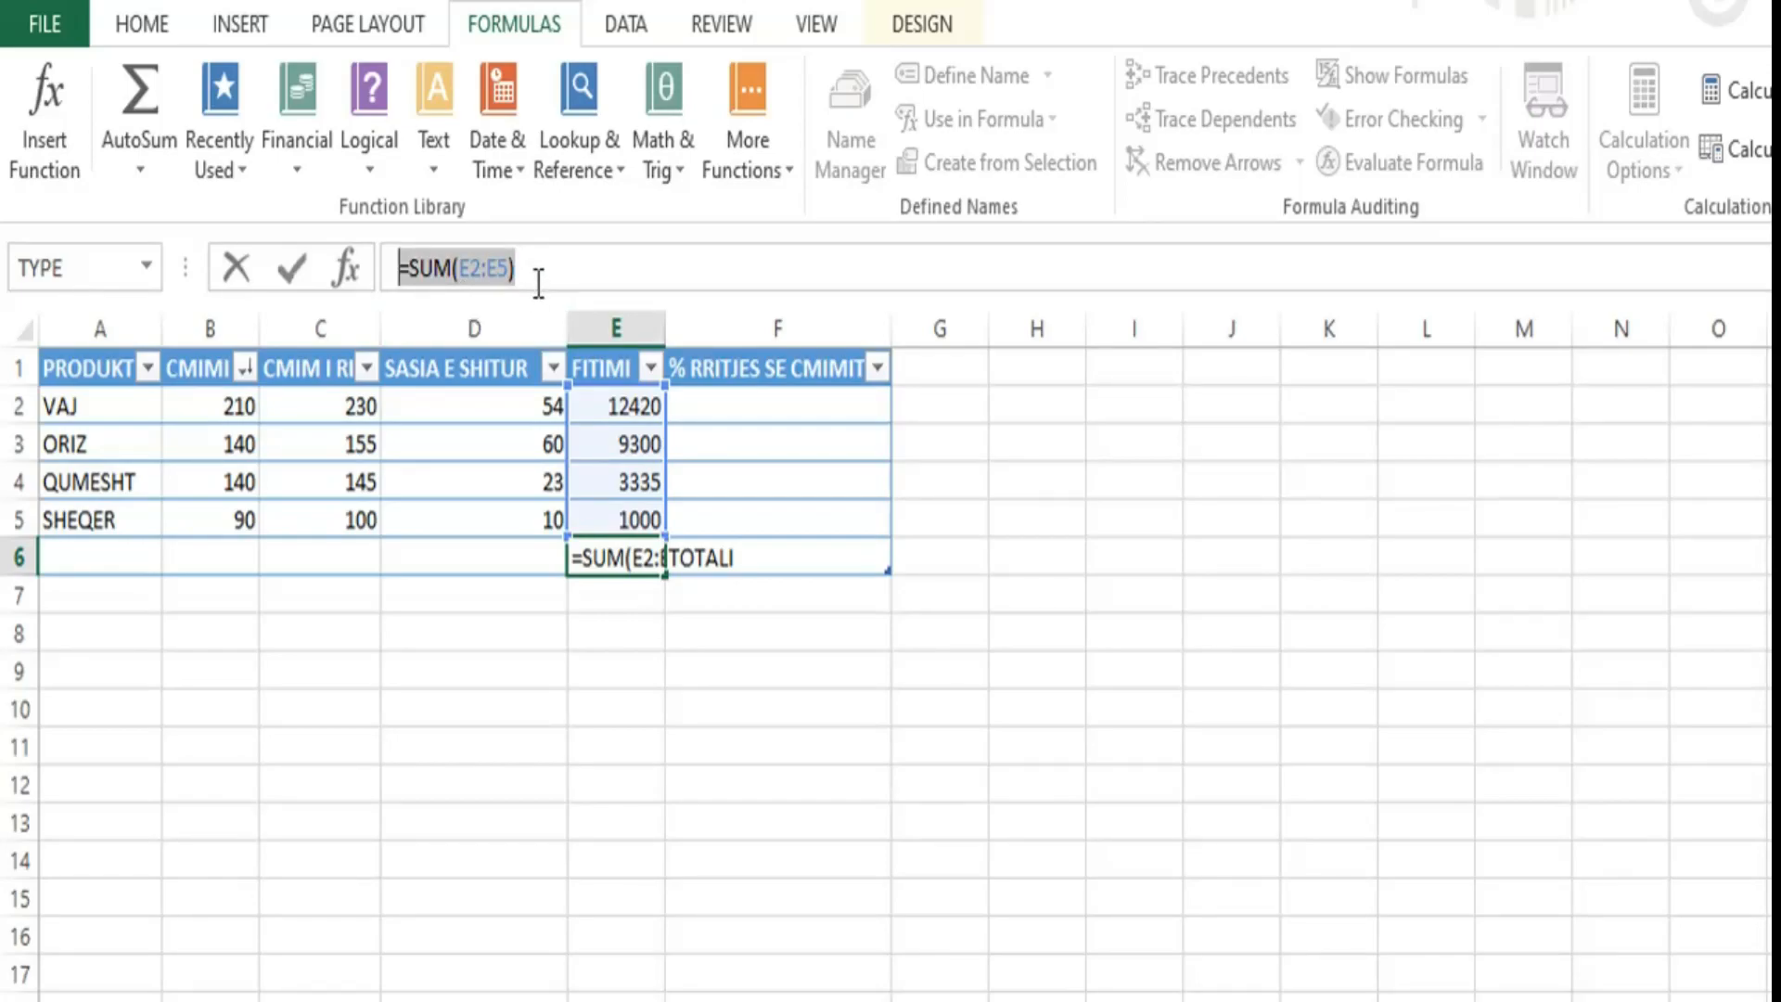
type("=")
left_click(647, 408)
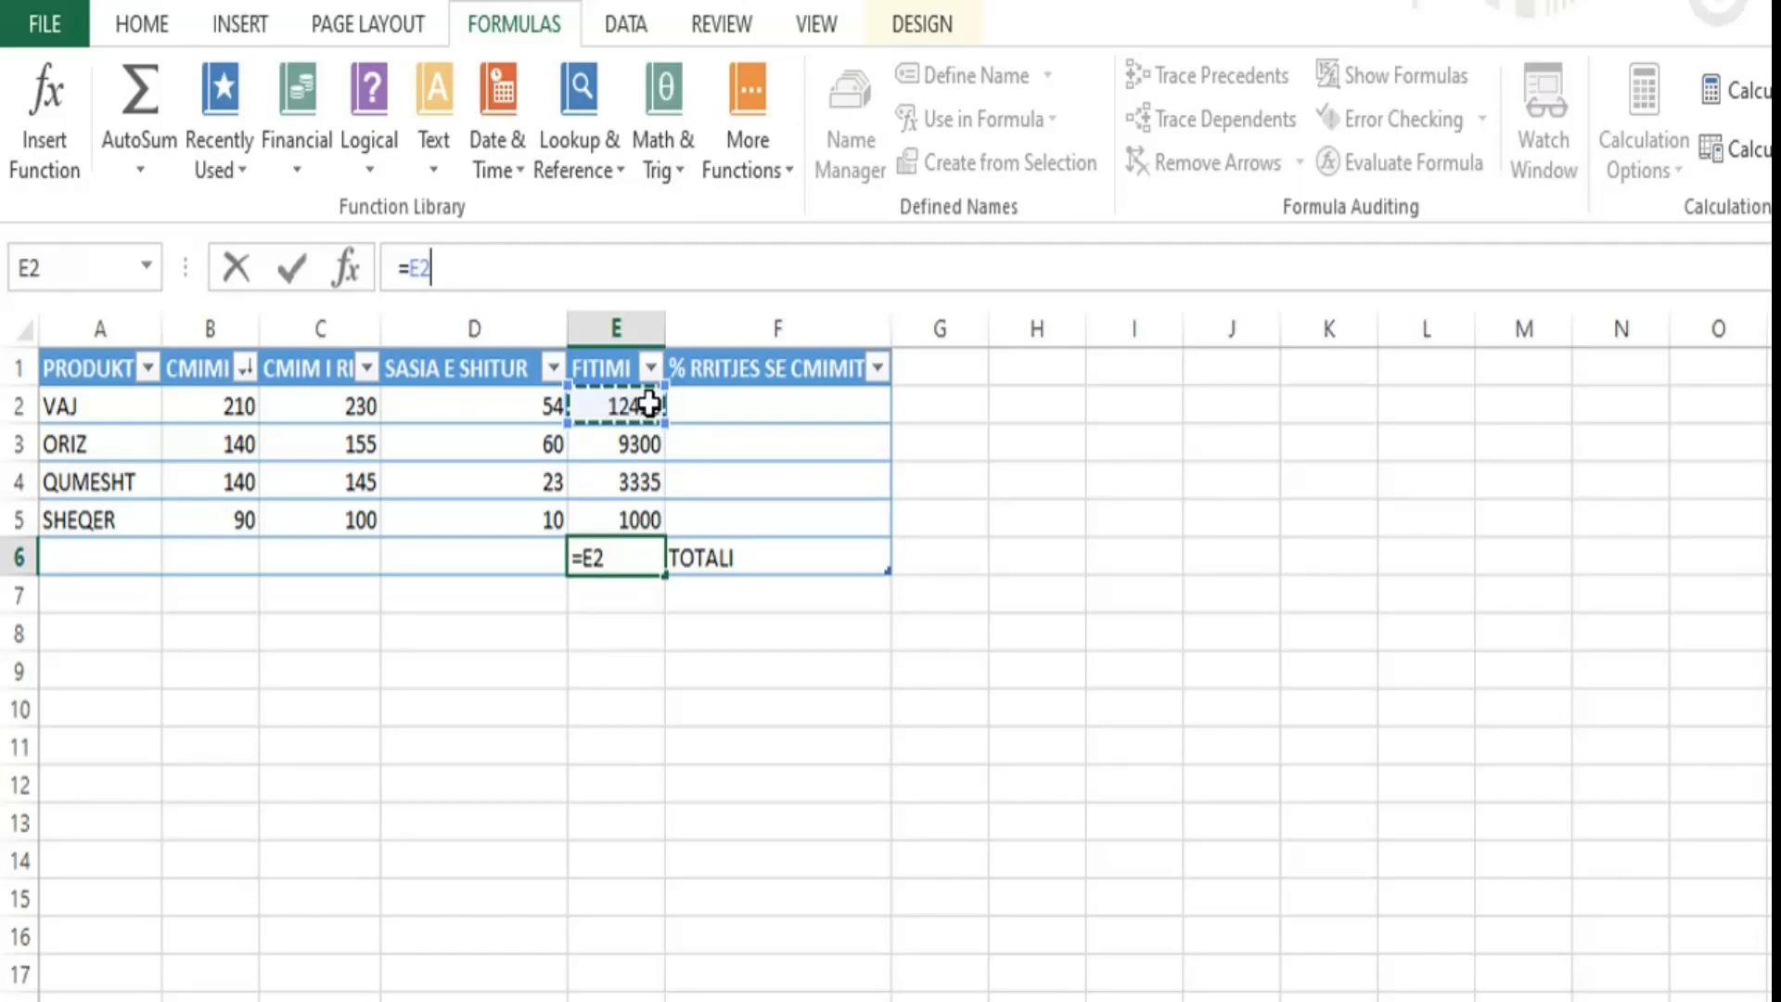
left_click(637, 520)
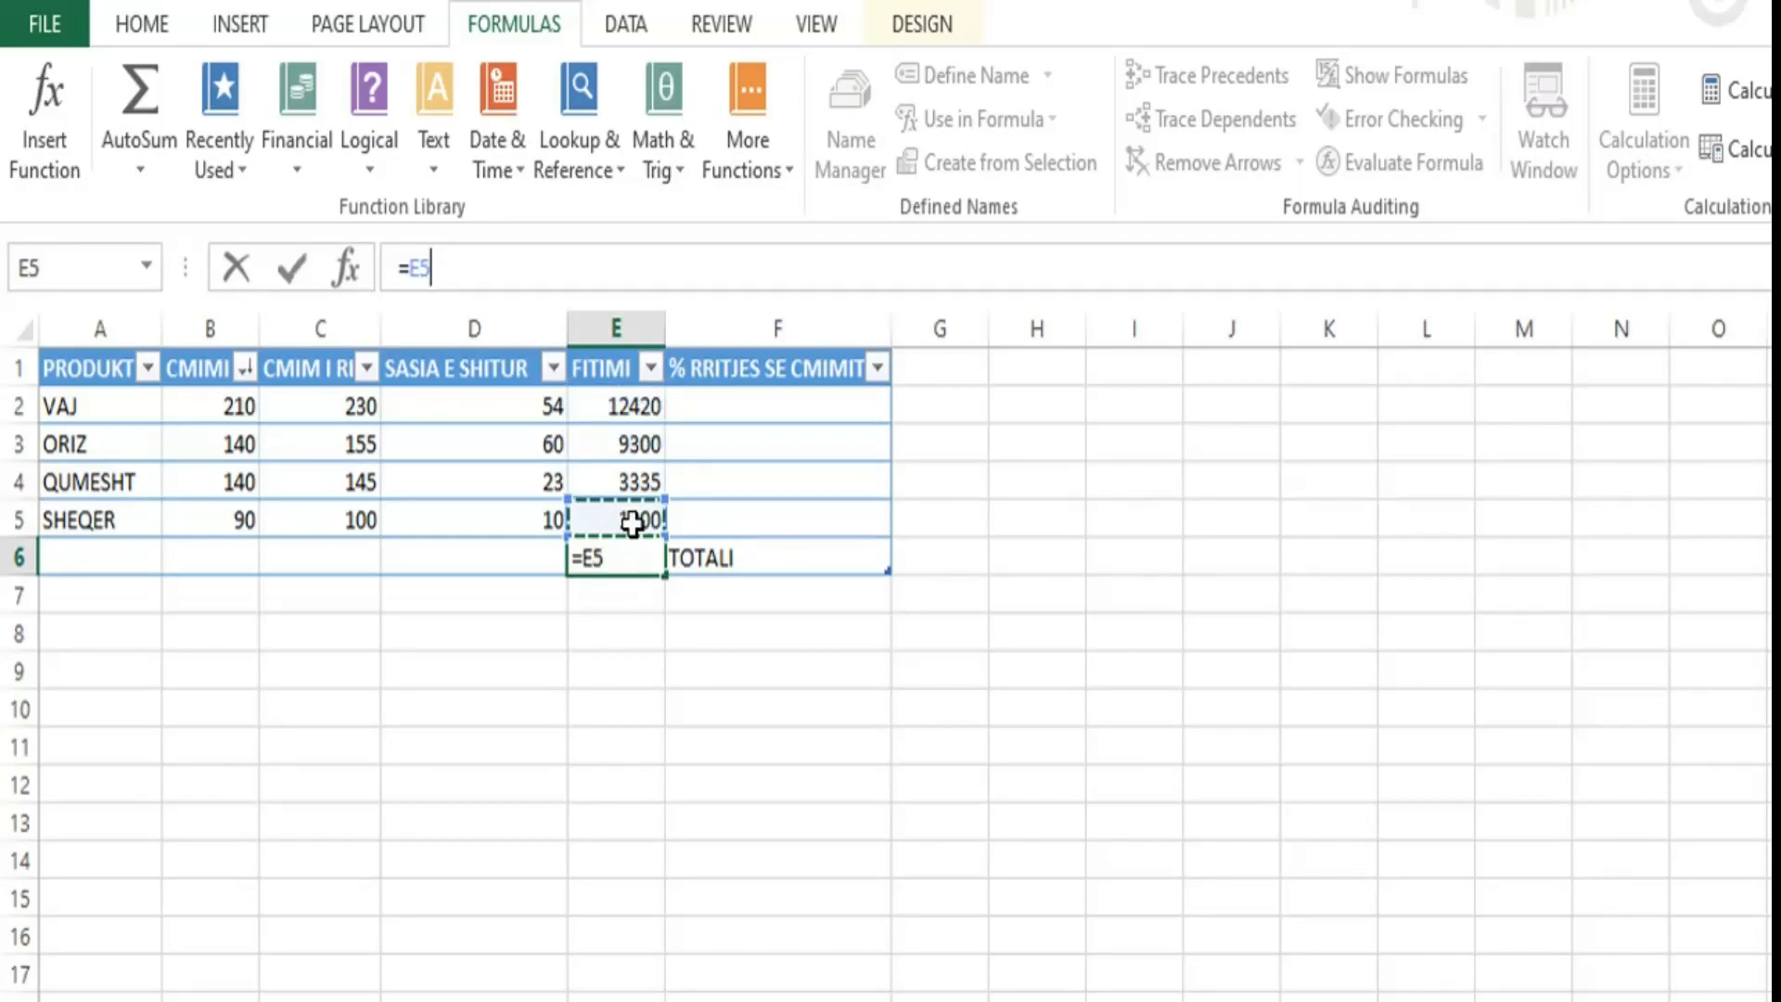
left_click(636, 408)
left_click(639, 443)
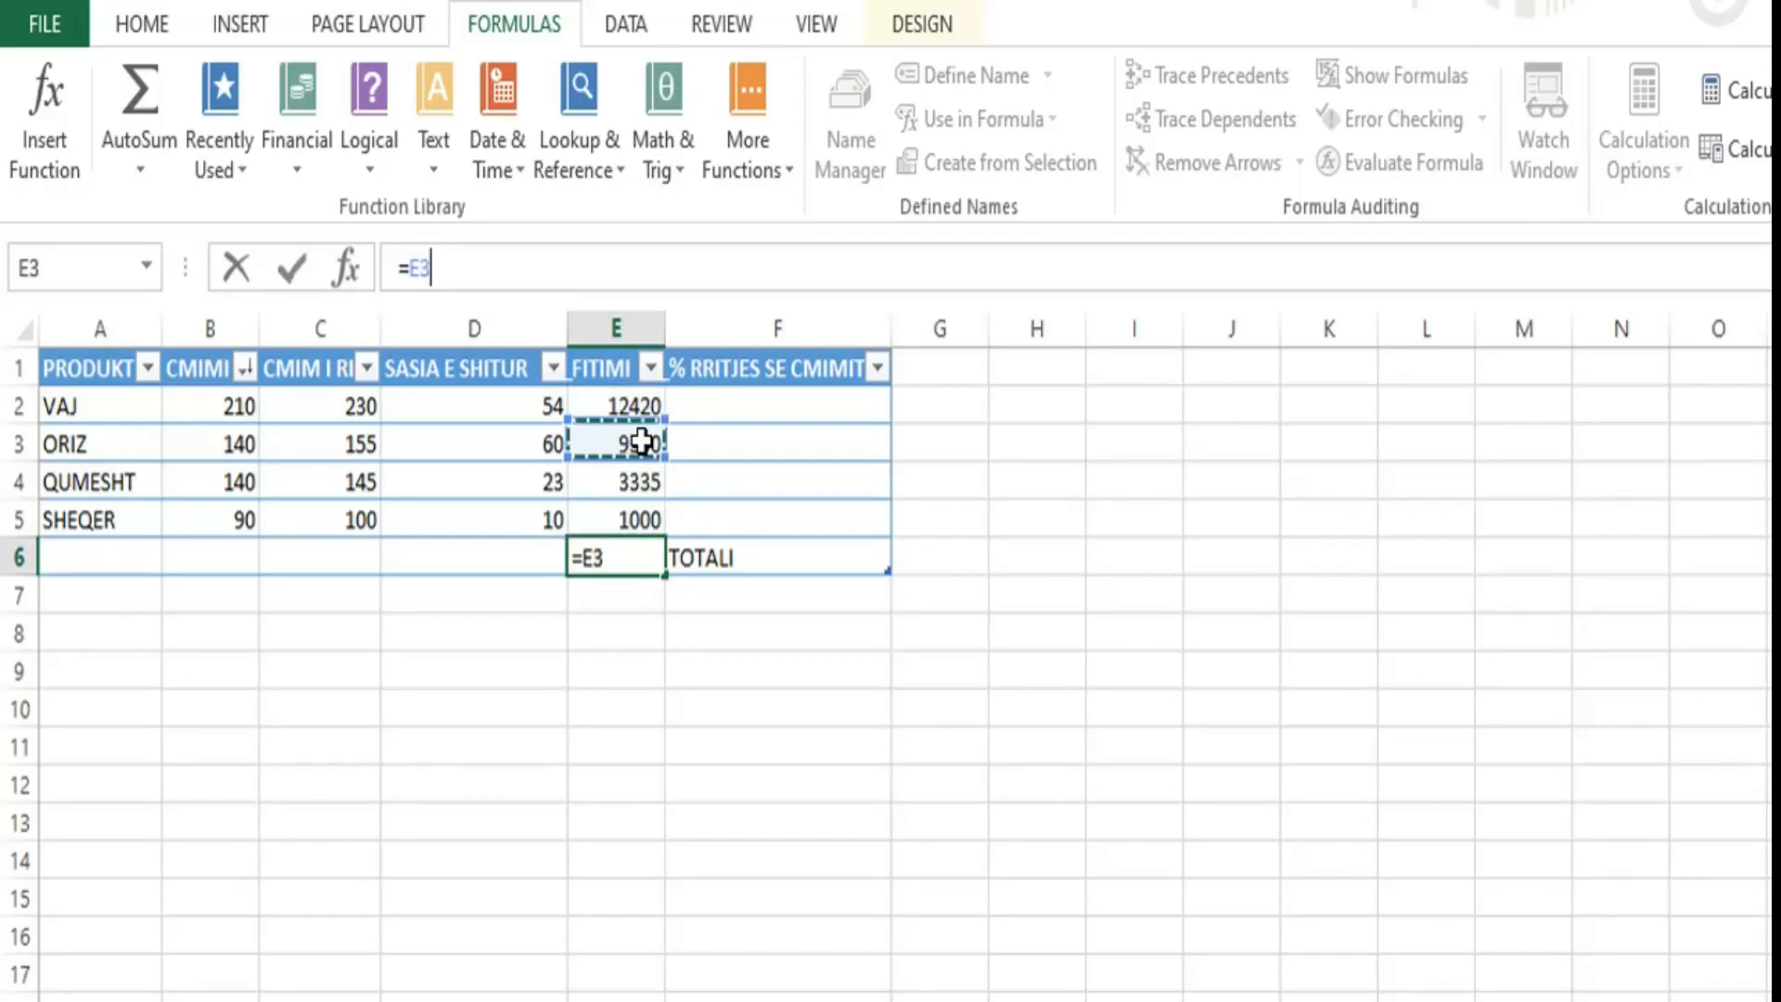
left_click(645, 479)
left_click(642, 513)
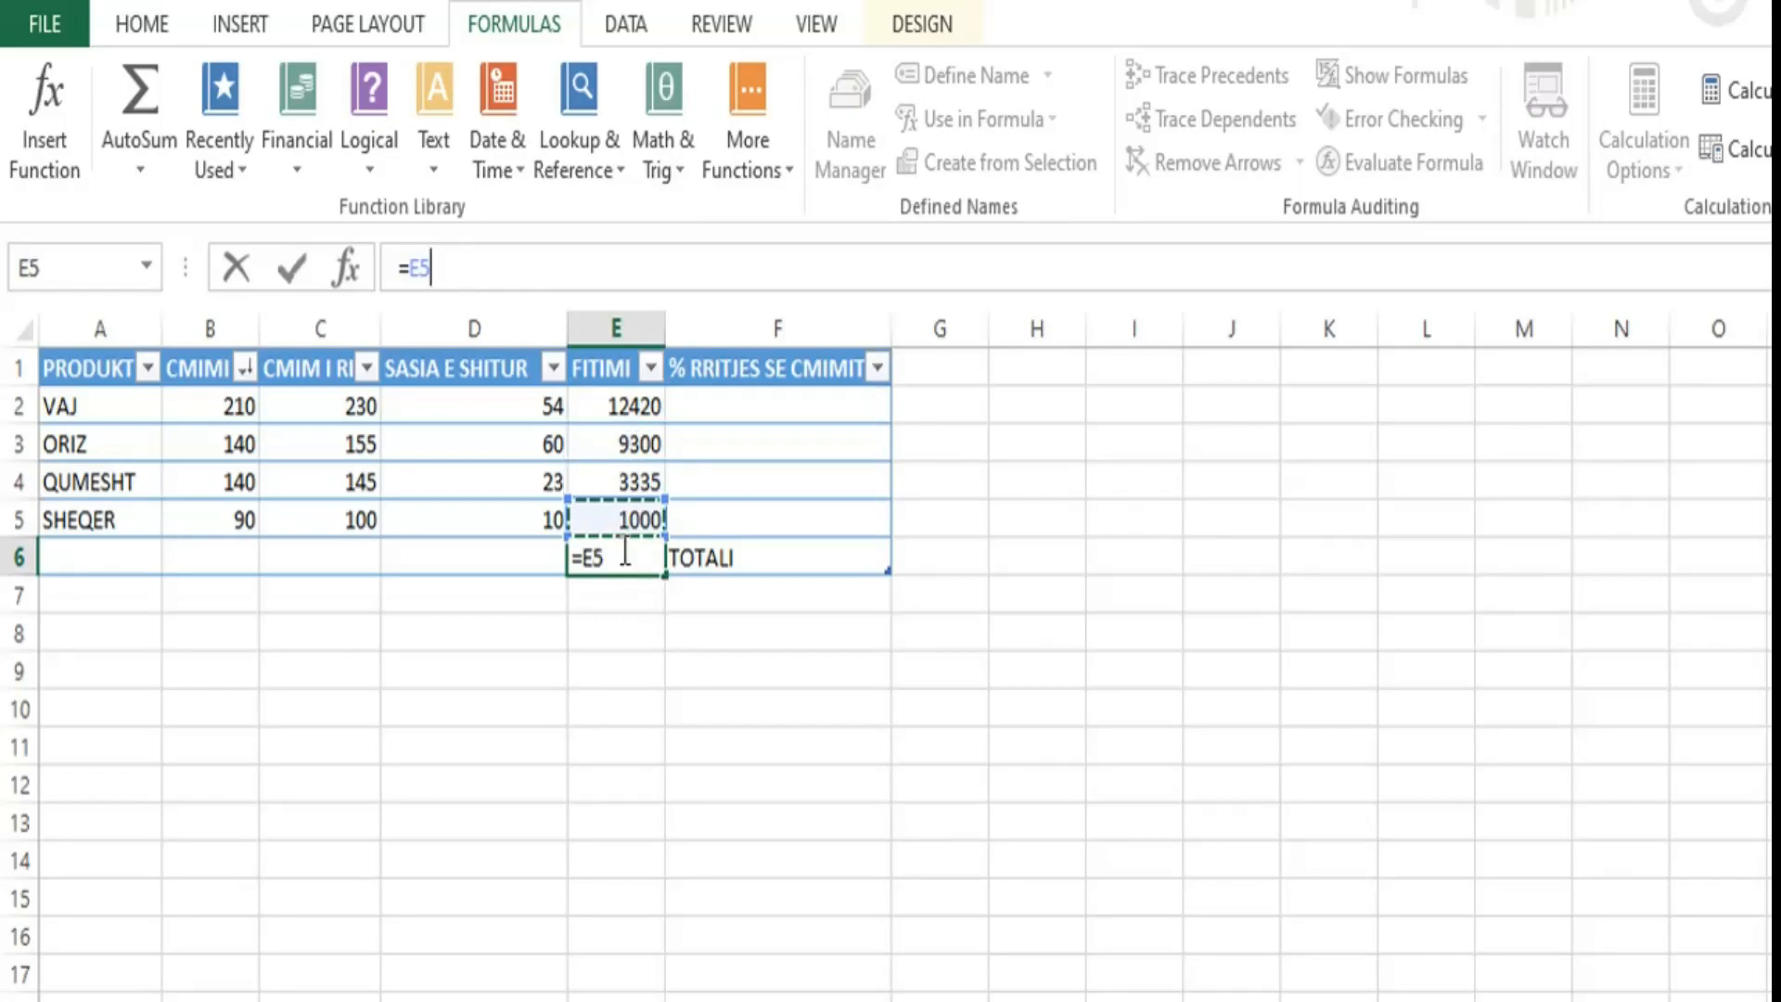
left_click(849, 413)
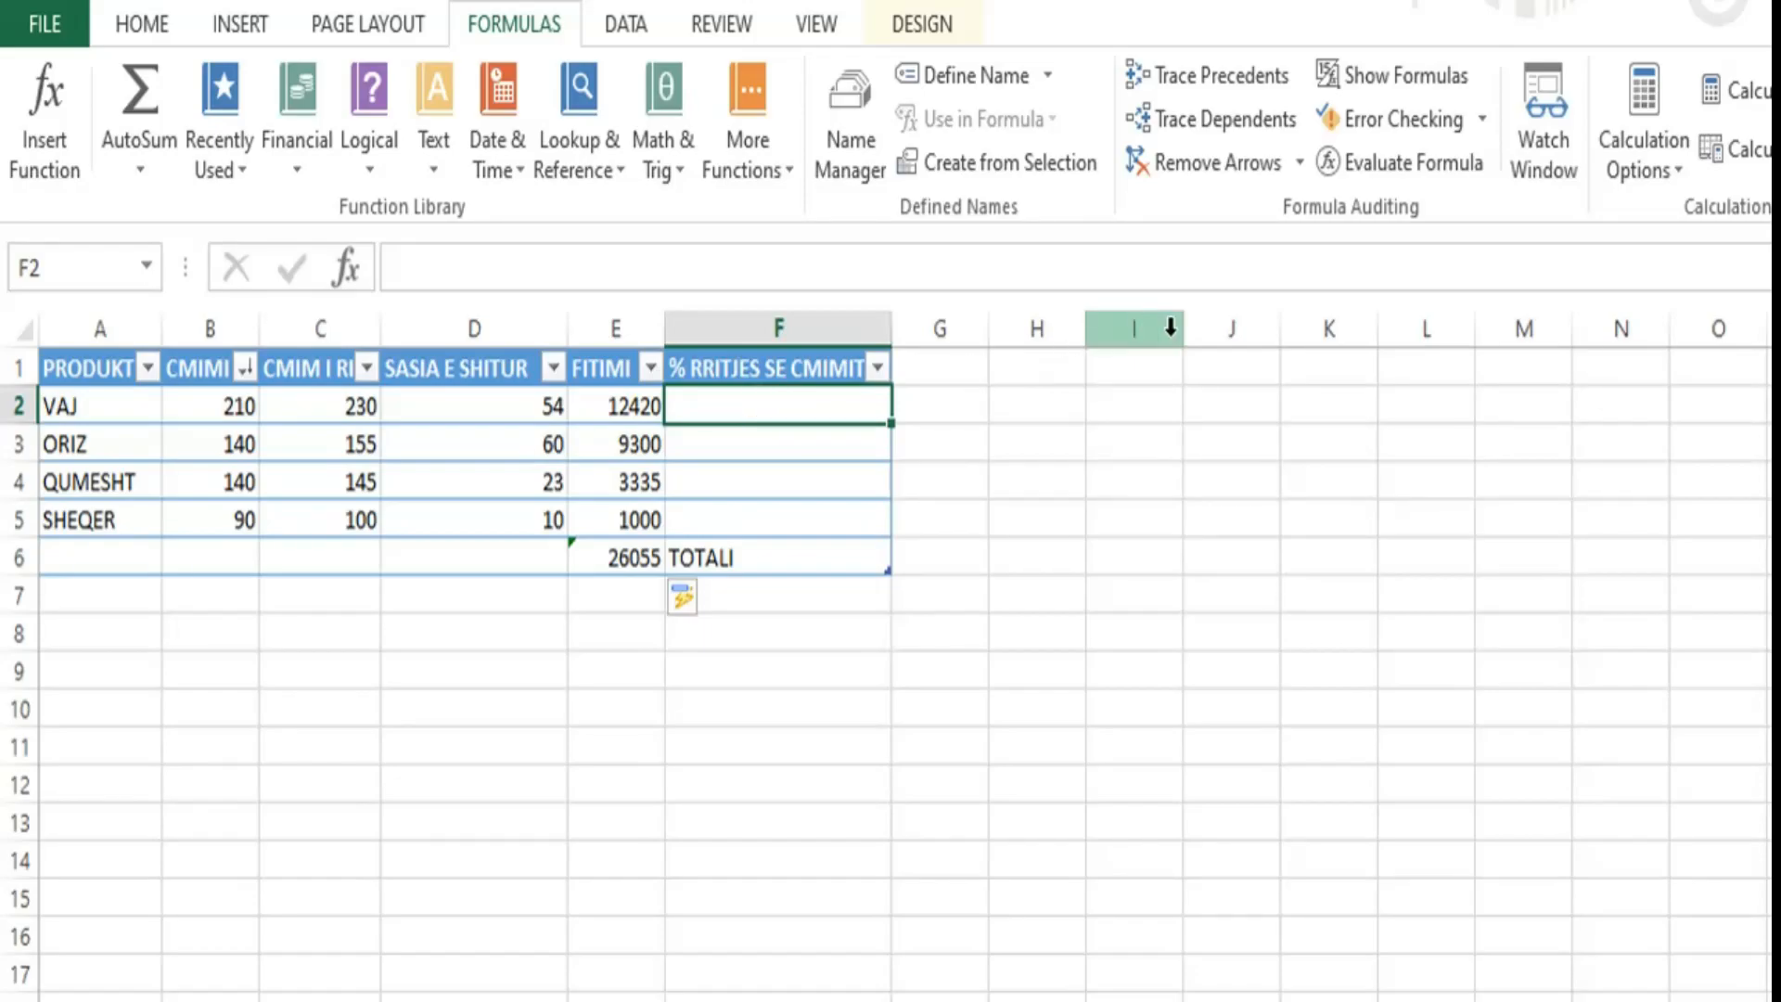
Widen column I and note the percentage rule %=(CMIMI I RI -CMIMI VJETER)/CMIMI I VJETER*100 as text in cell I1.
left_click_drag(1186, 340, 1501, 340)
left_click(1259, 325)
left_click(1137, 372)
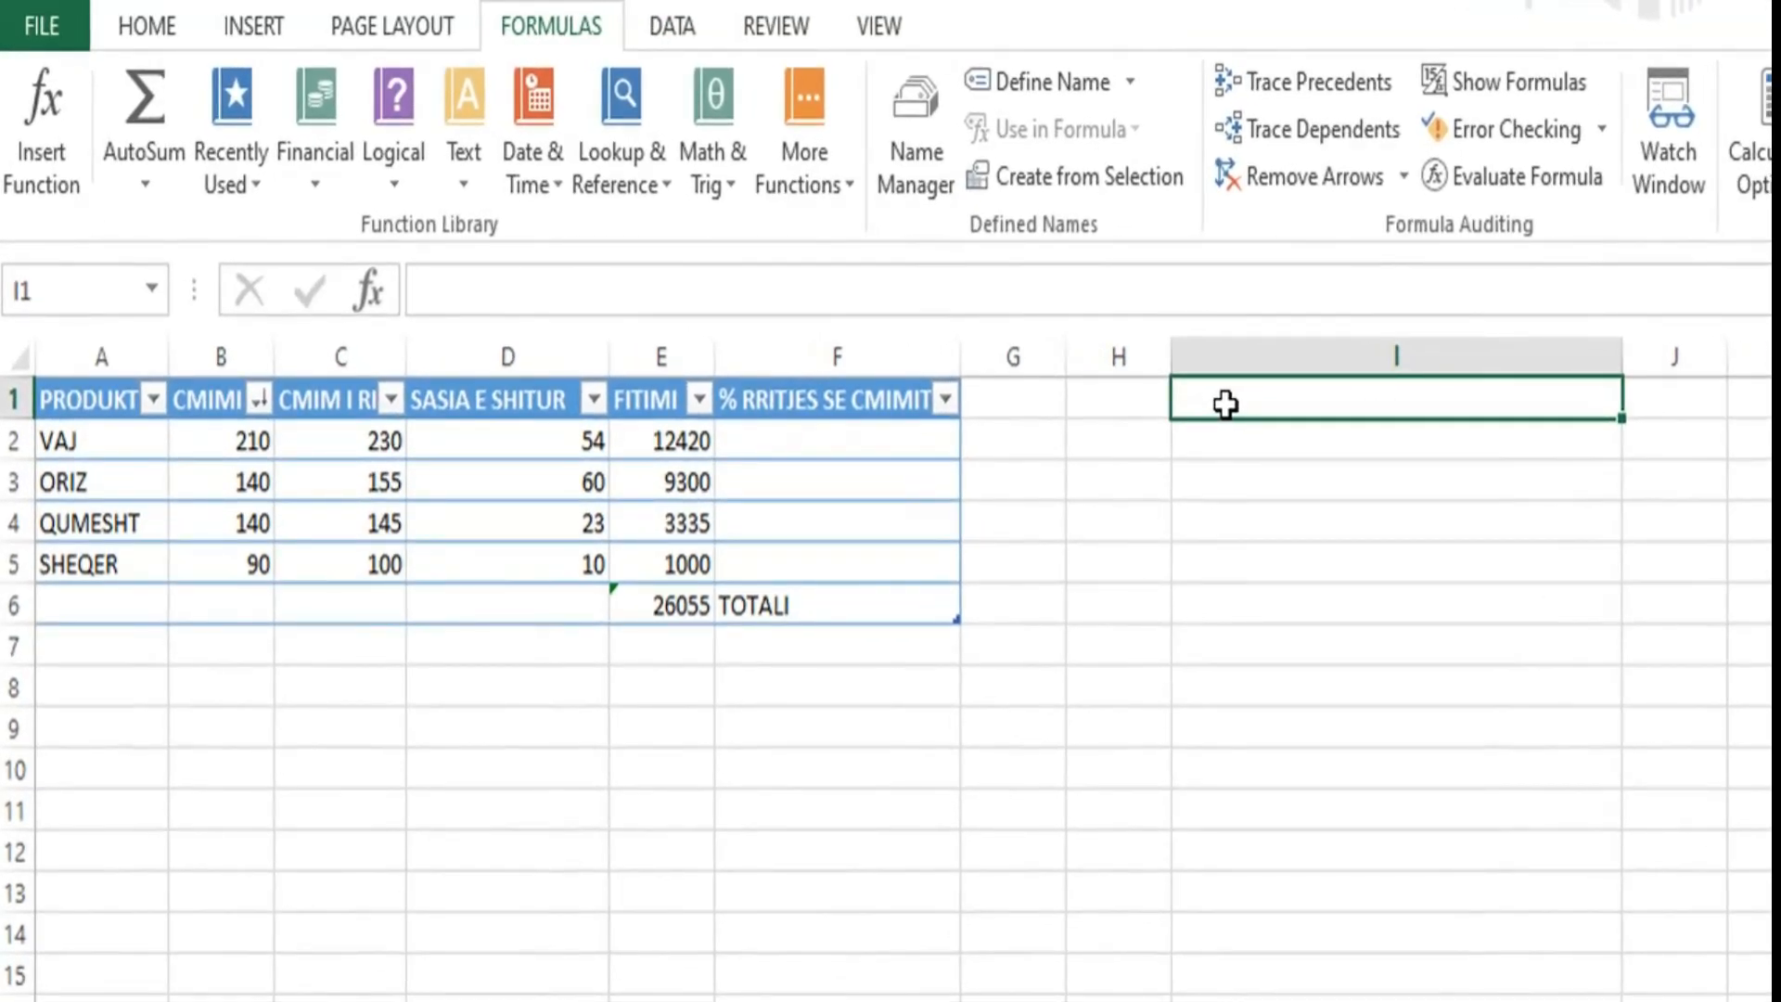
type("%=")
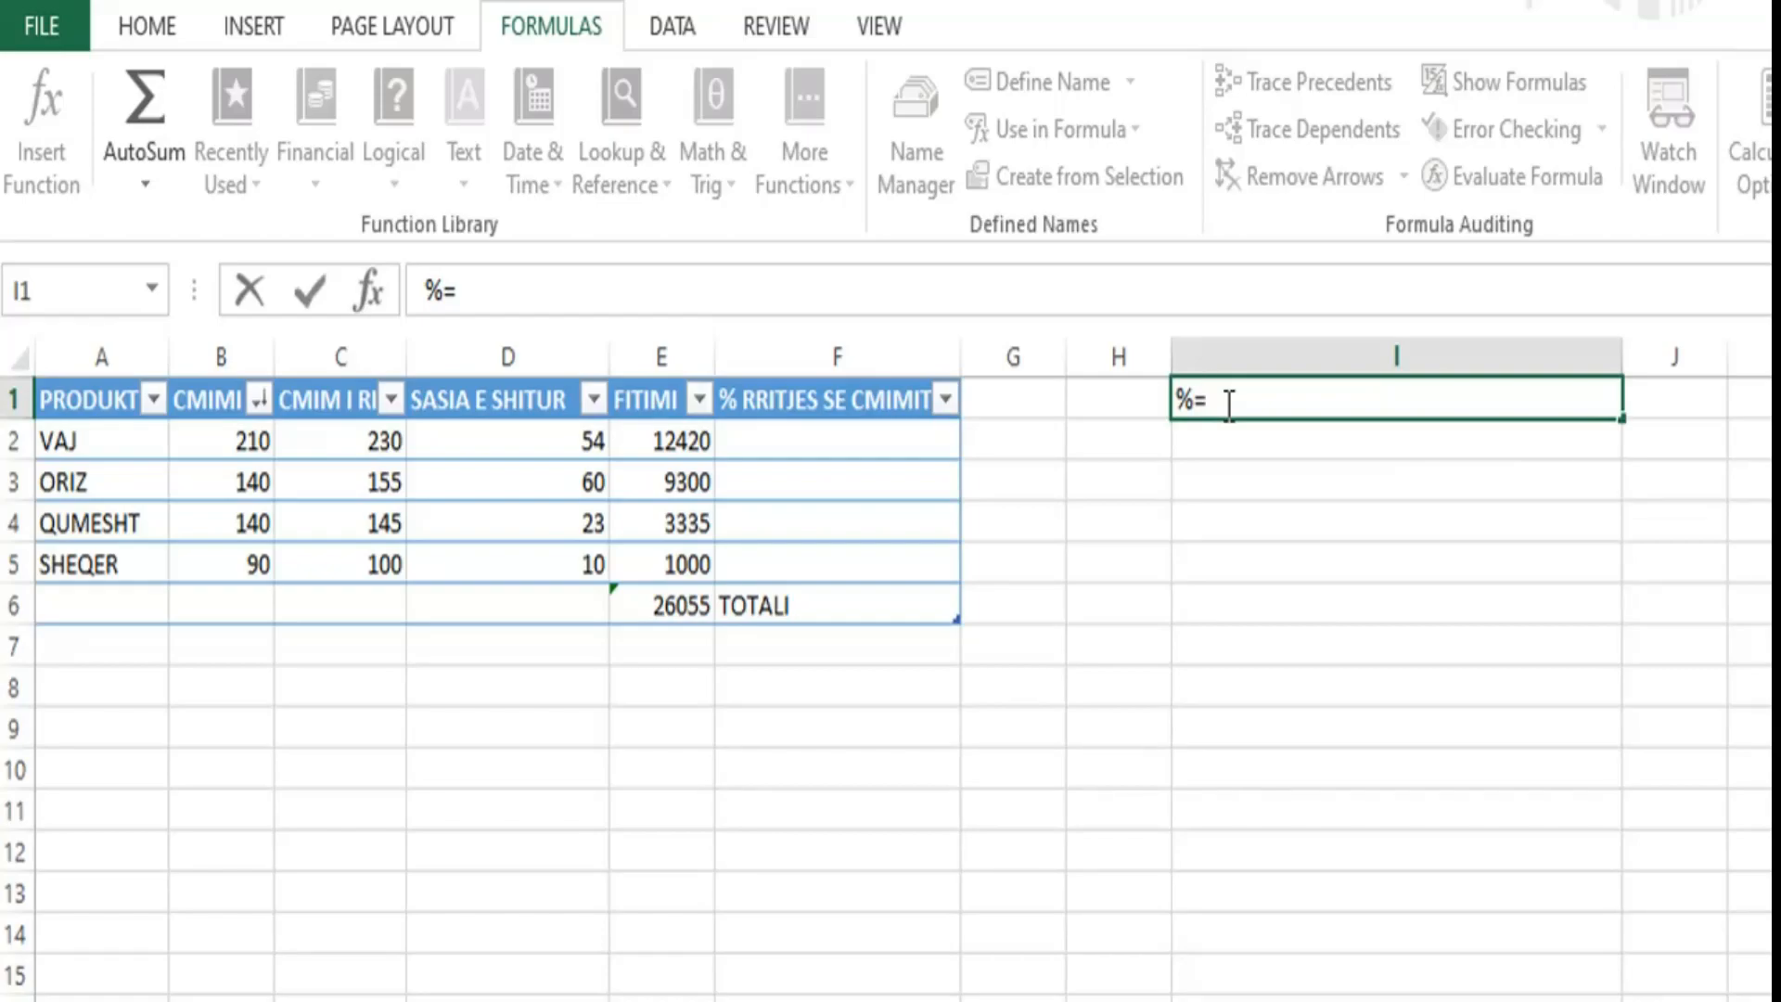
type("CMIMI I RI -CMIMI VJETER")
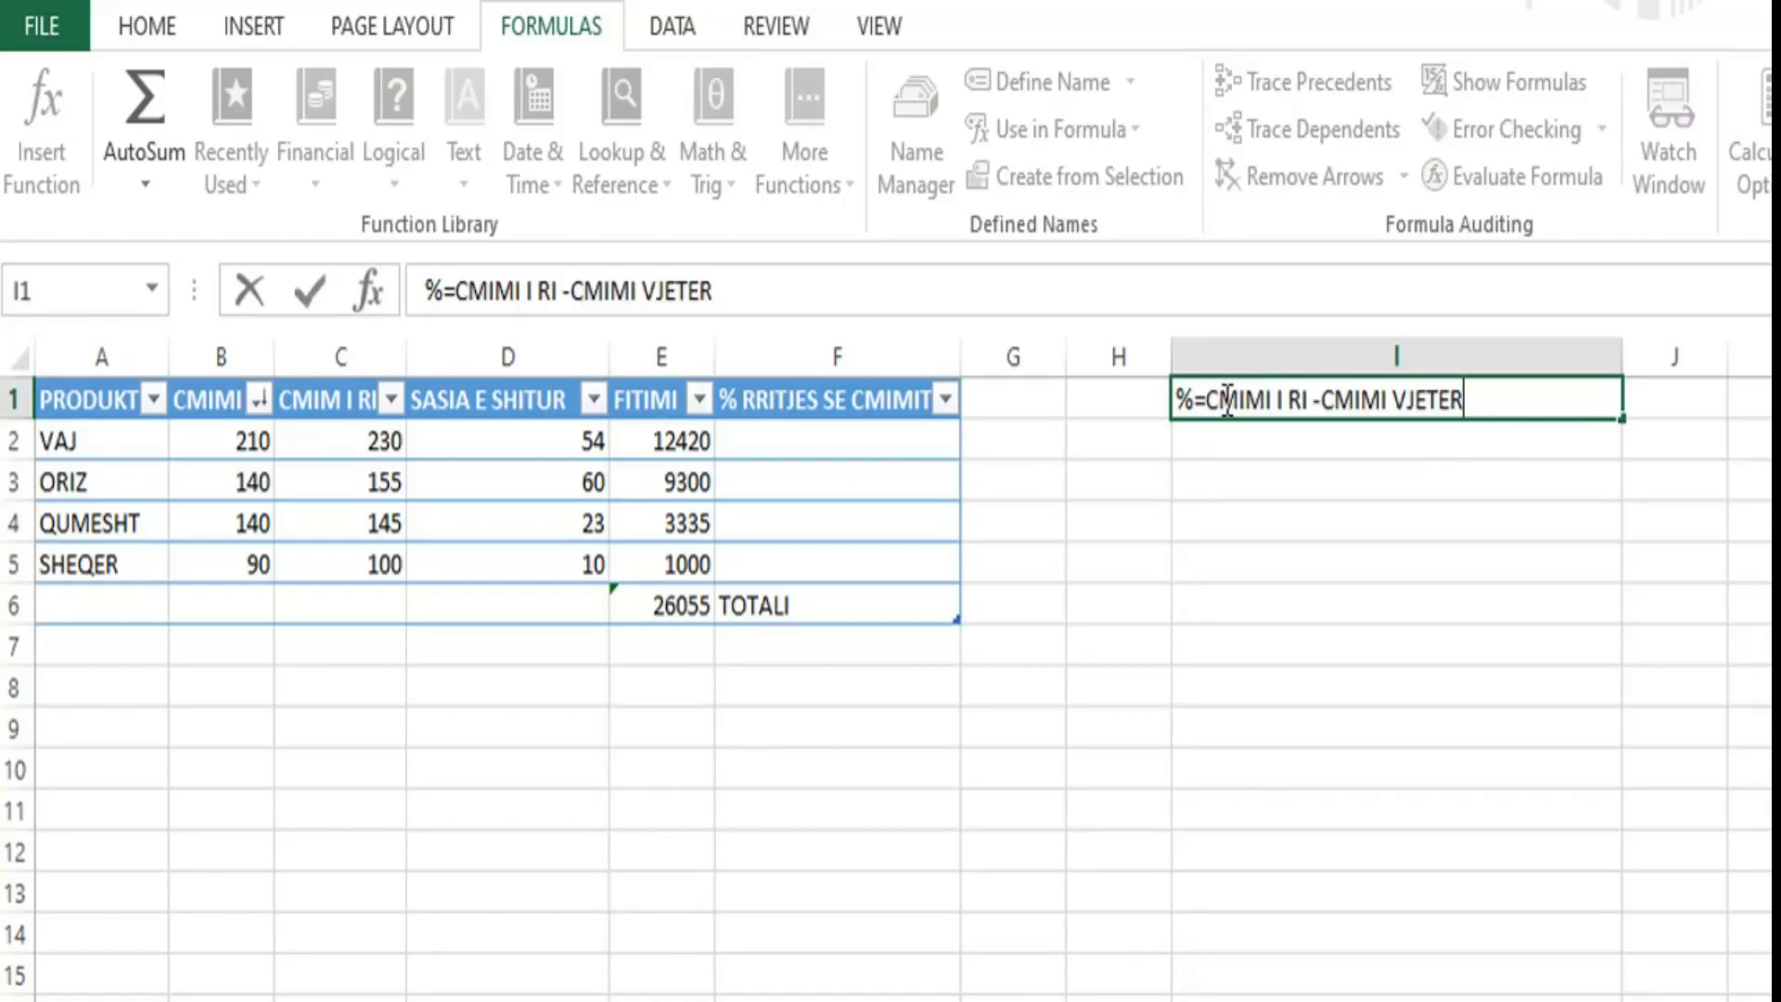
left_click(1211, 401)
type("(")
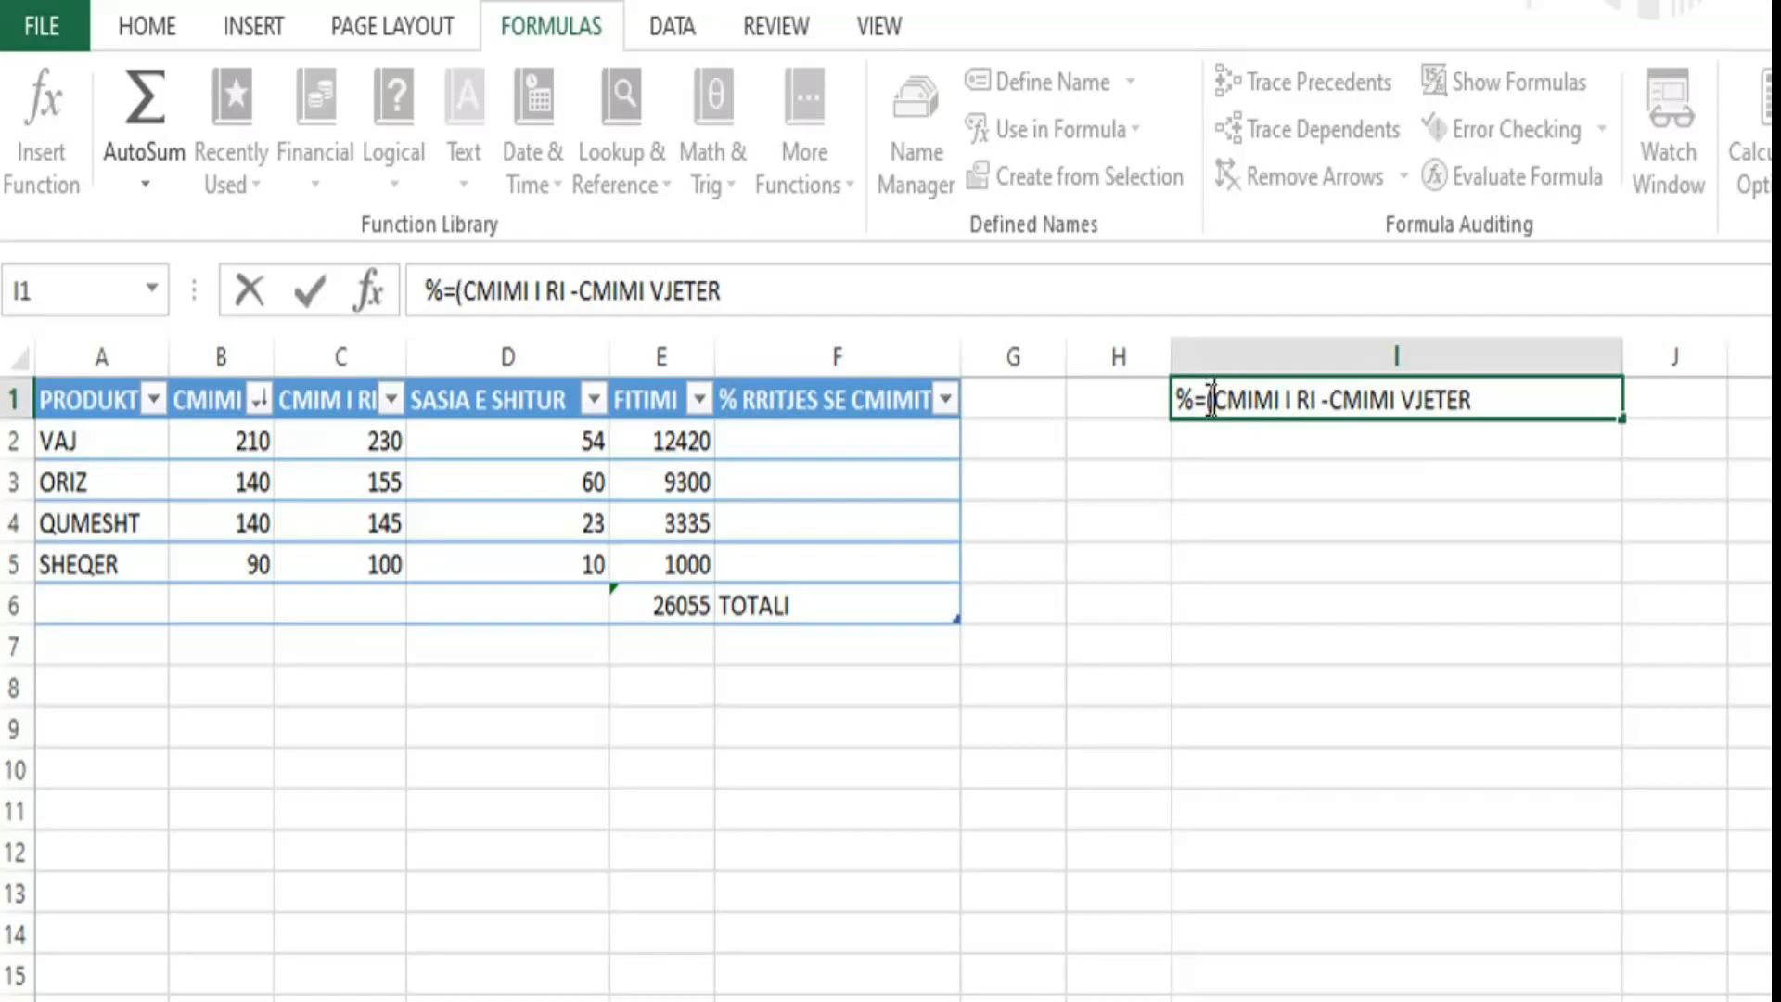
left_click(1487, 402)
type(")CMIMI I VJ")
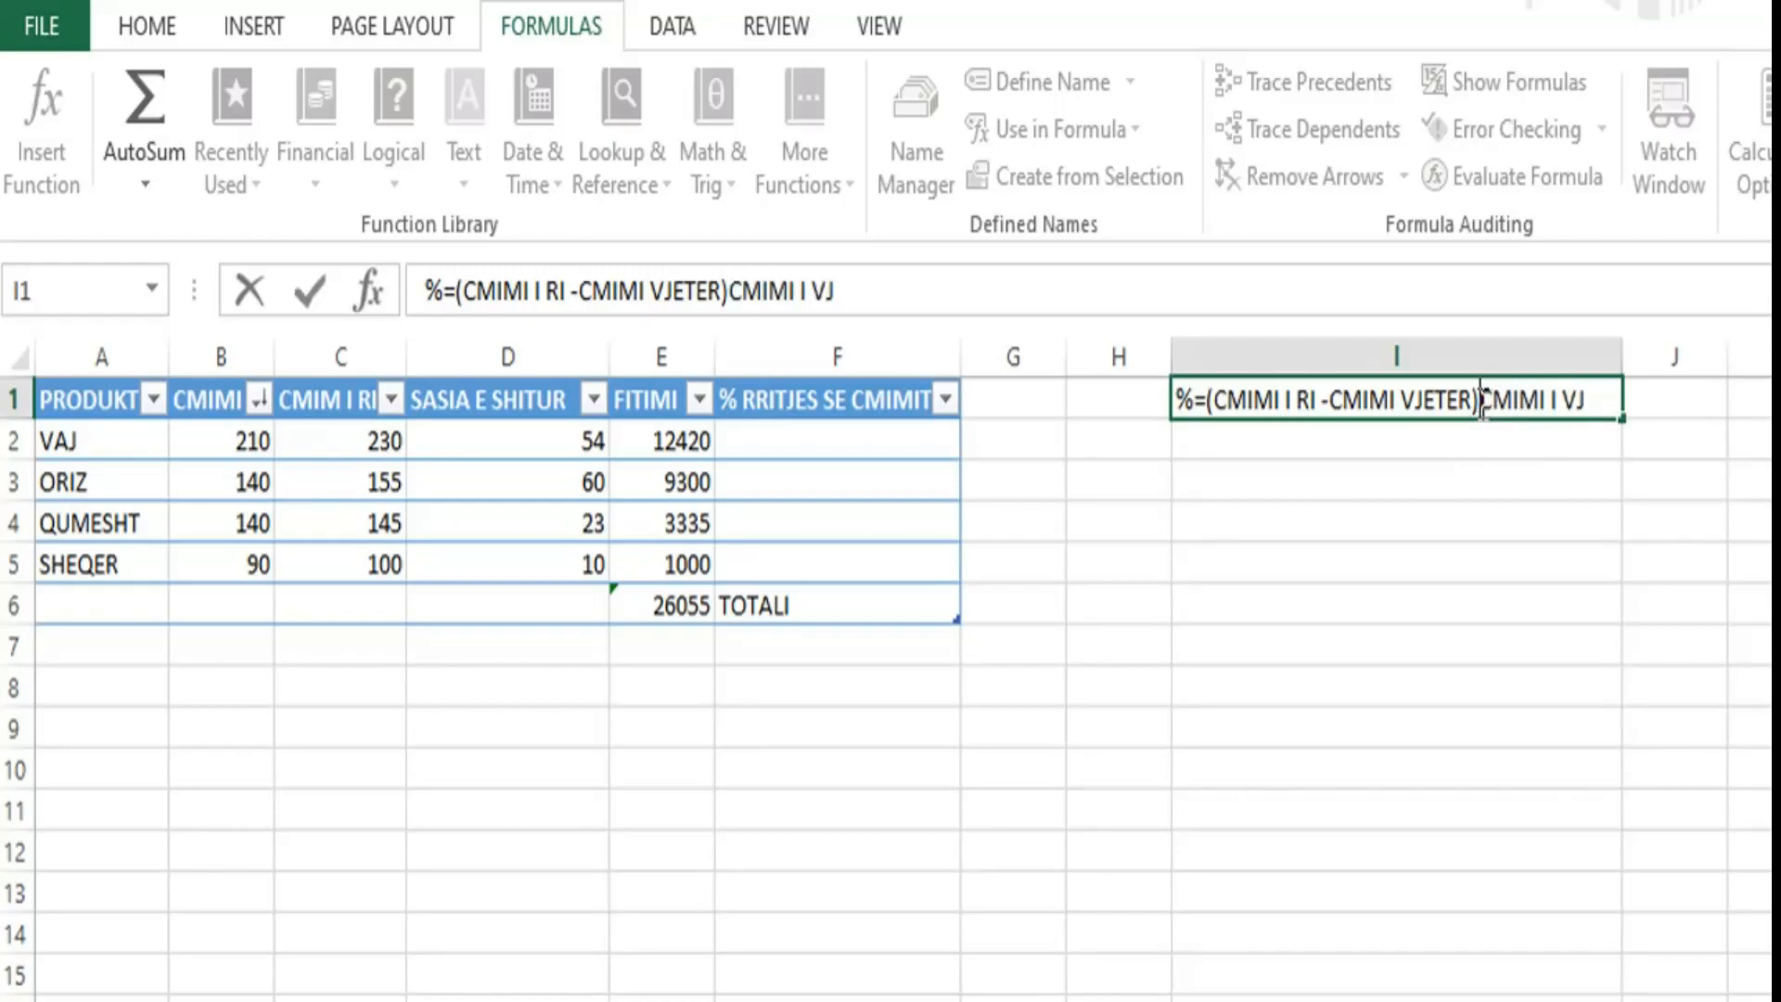
left_click(1483, 402)
type("/")
left_click(1598, 401)
type("ETER")
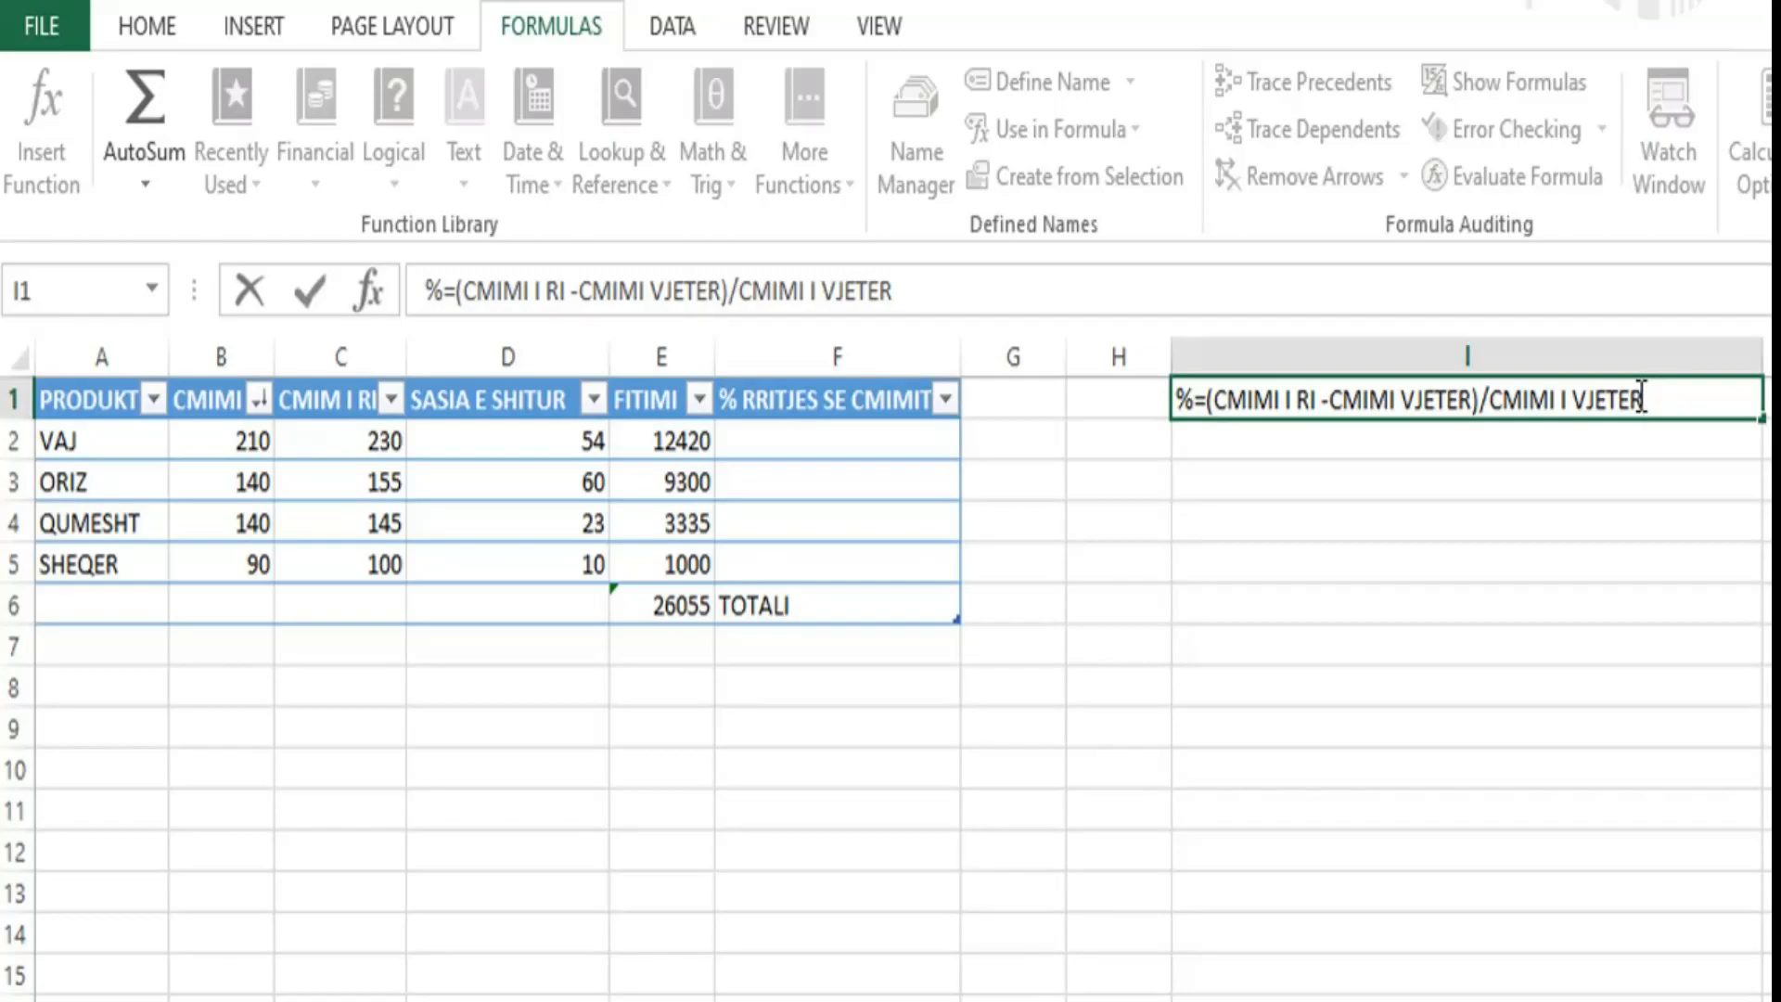
type("*100")
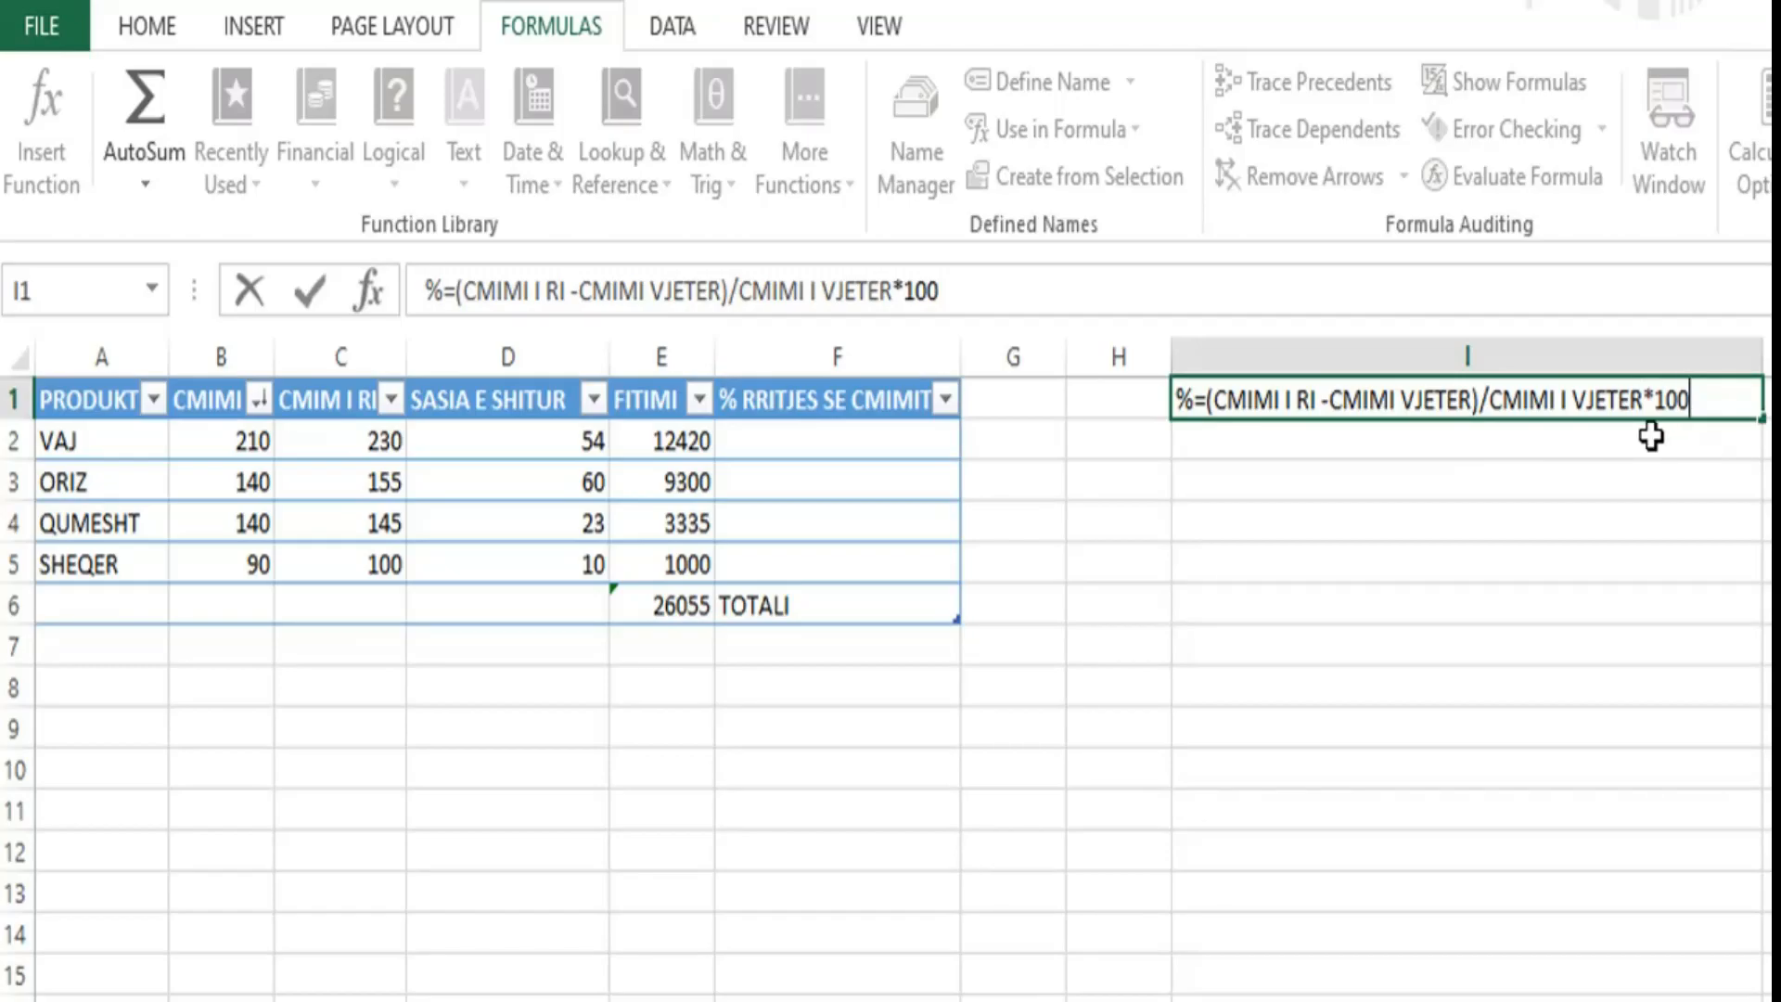
left_click(822, 448)
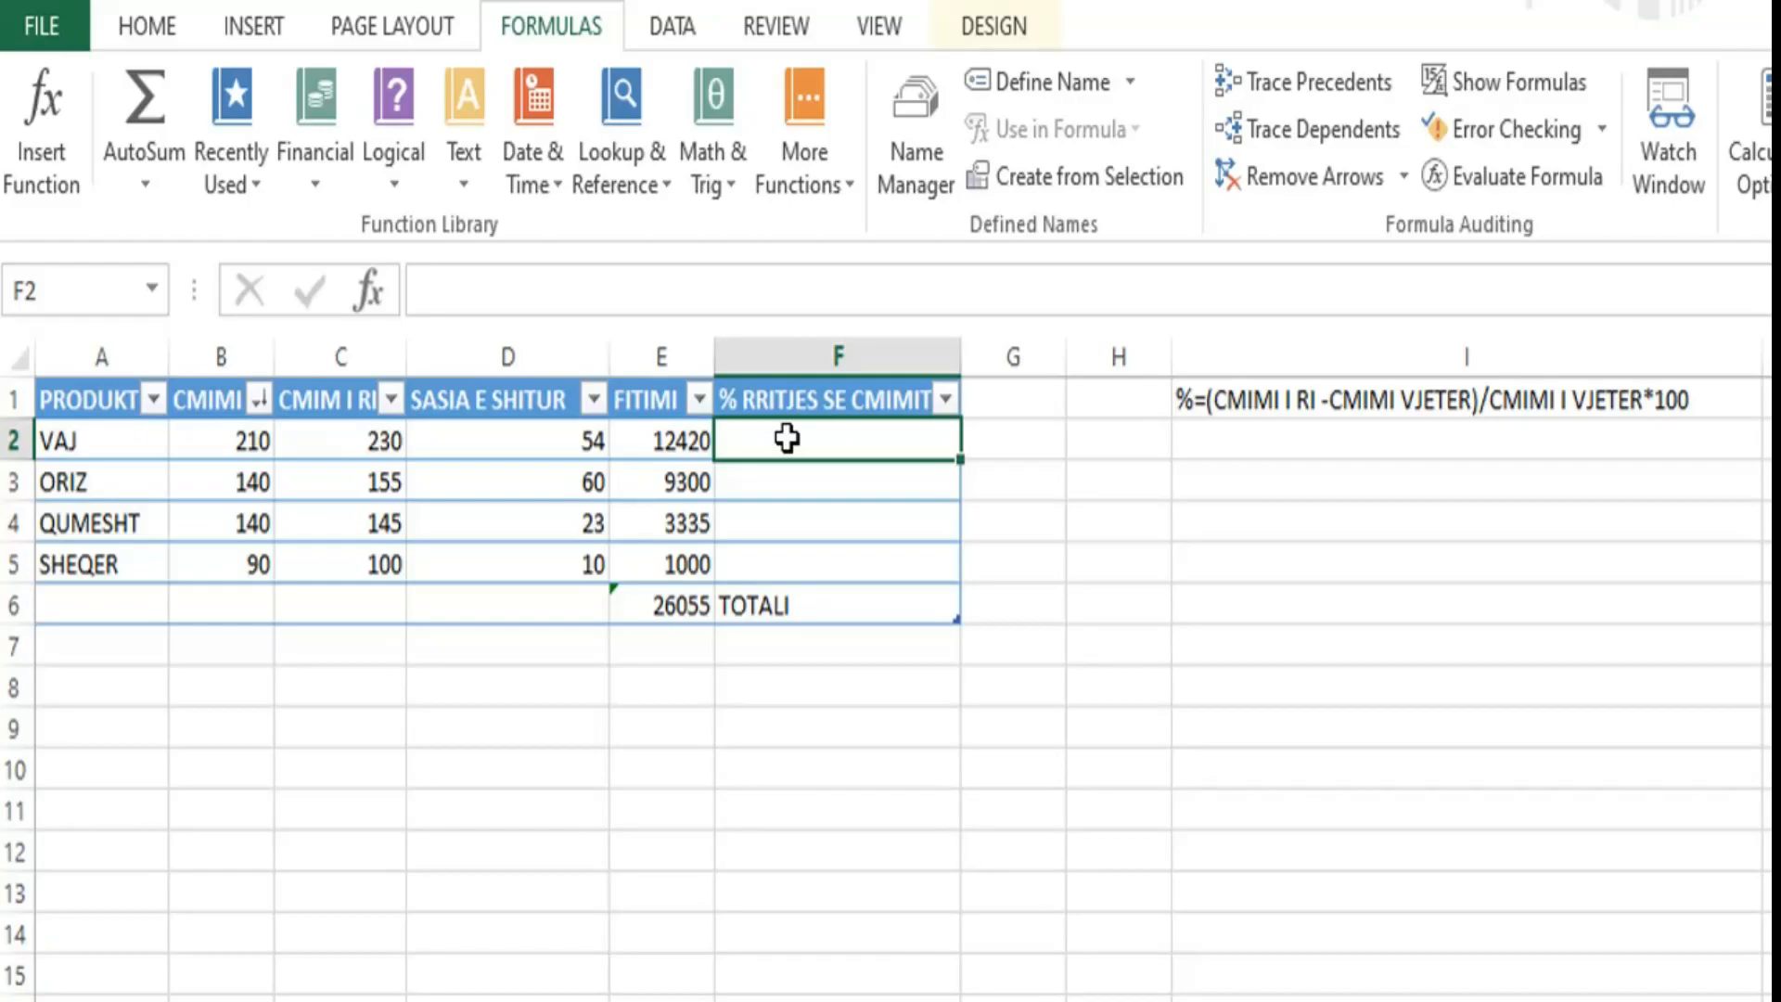
type("=")
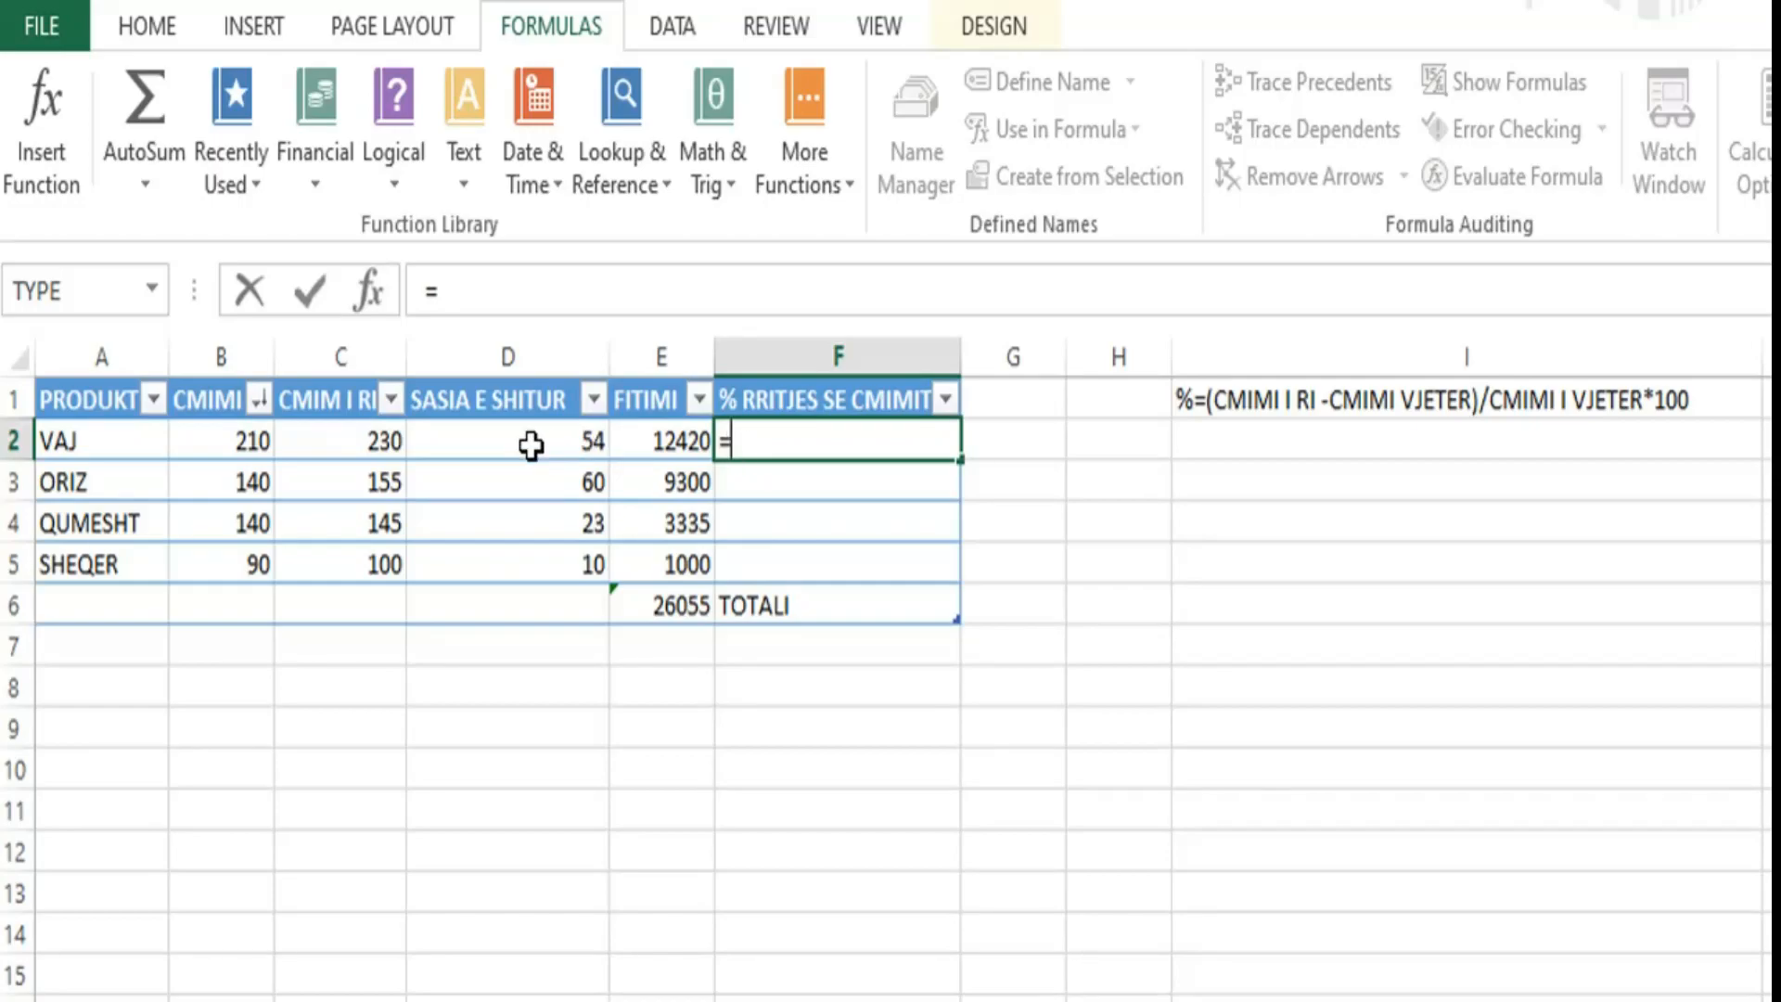
left_click(361, 442)
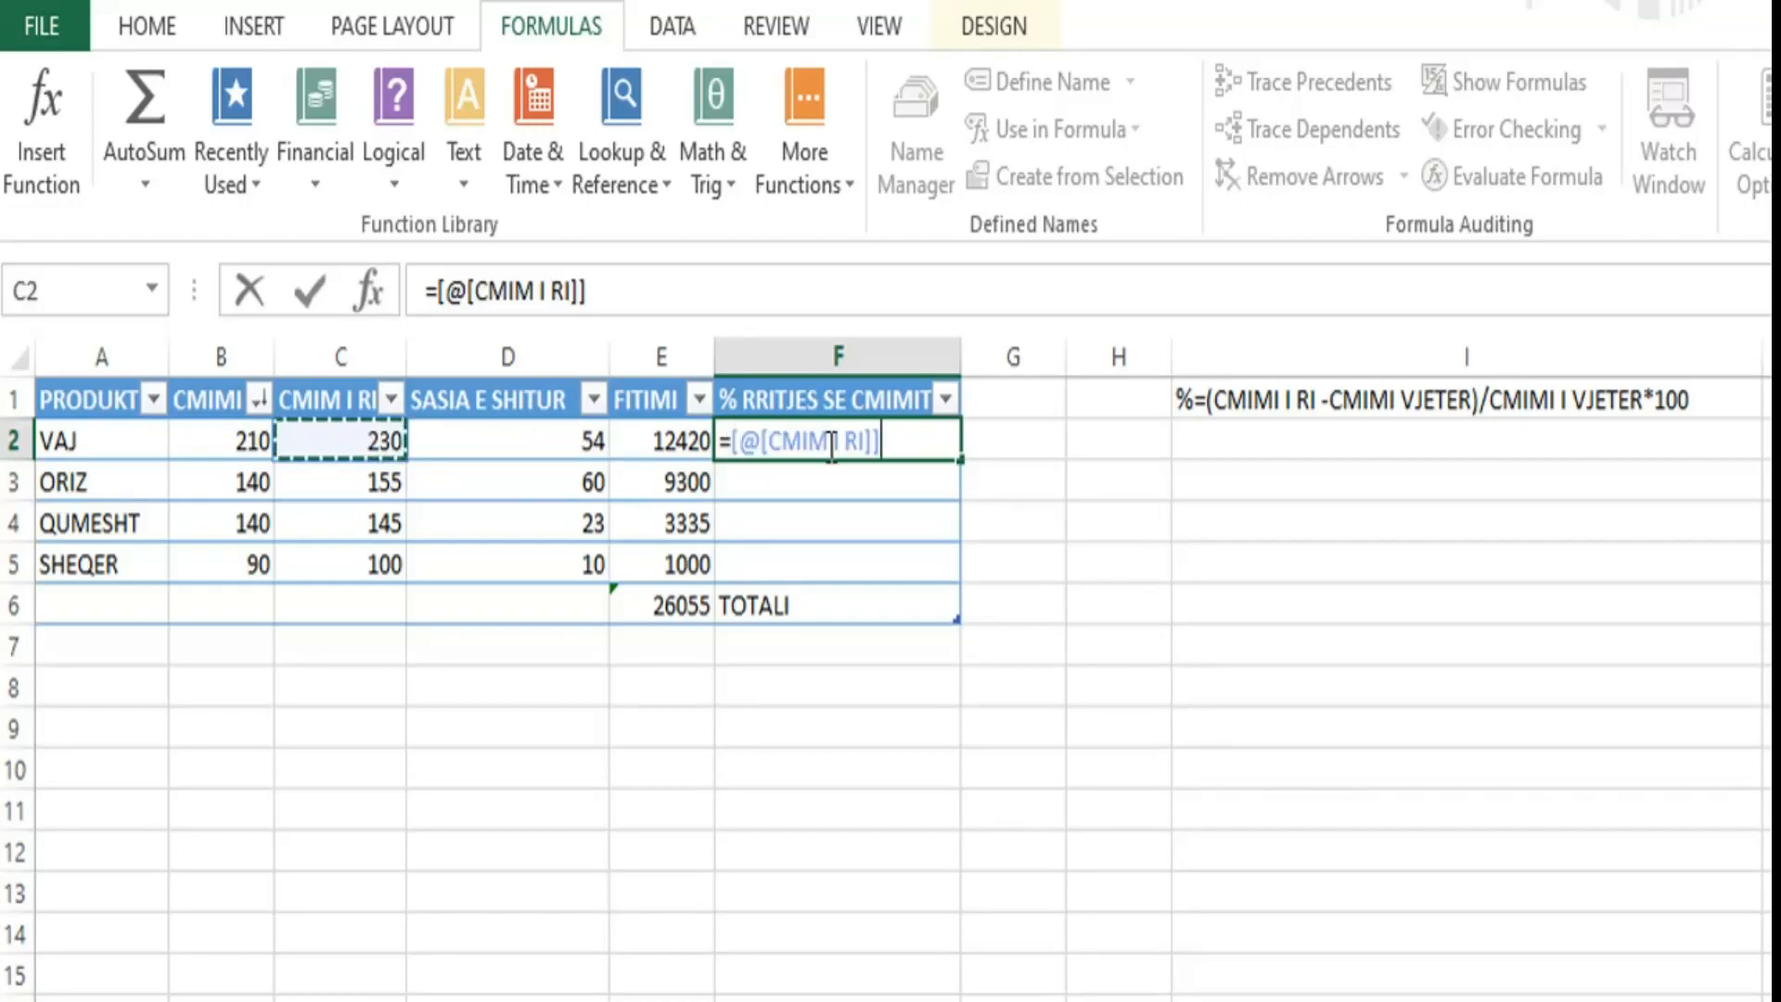
type("-")
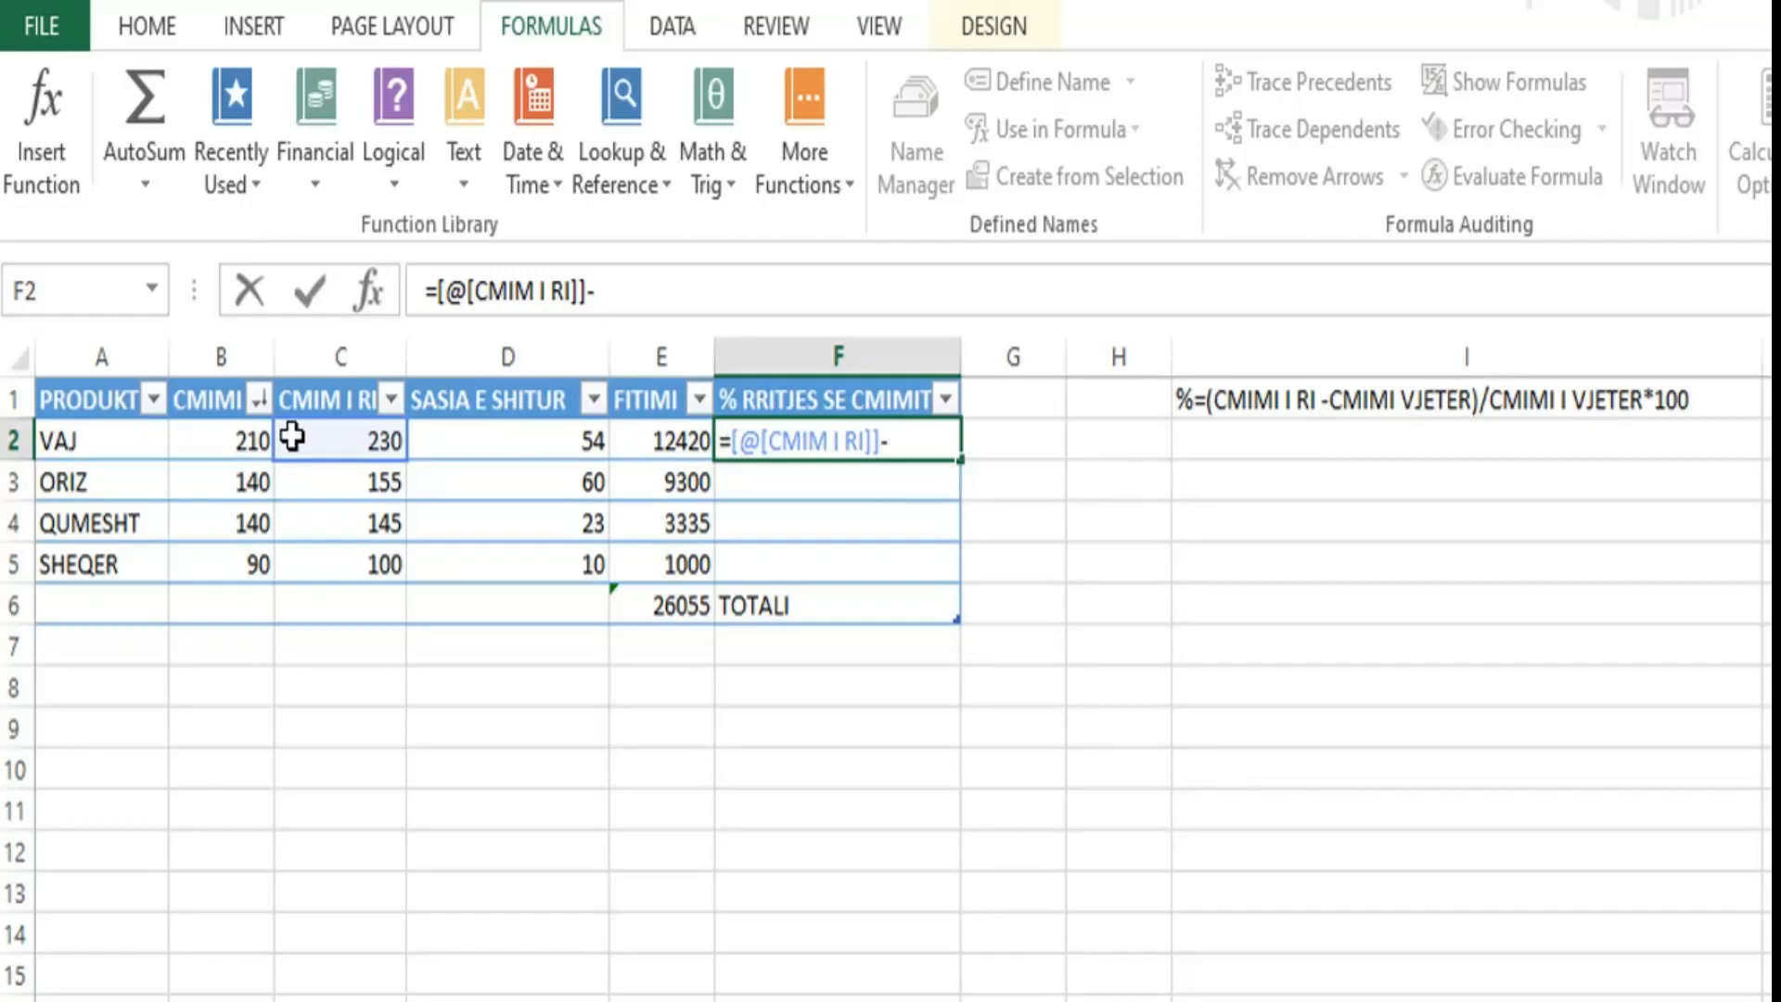
left_click(207, 437)
key("Home")
key("Right")
type("(")
key("End")
type(")")
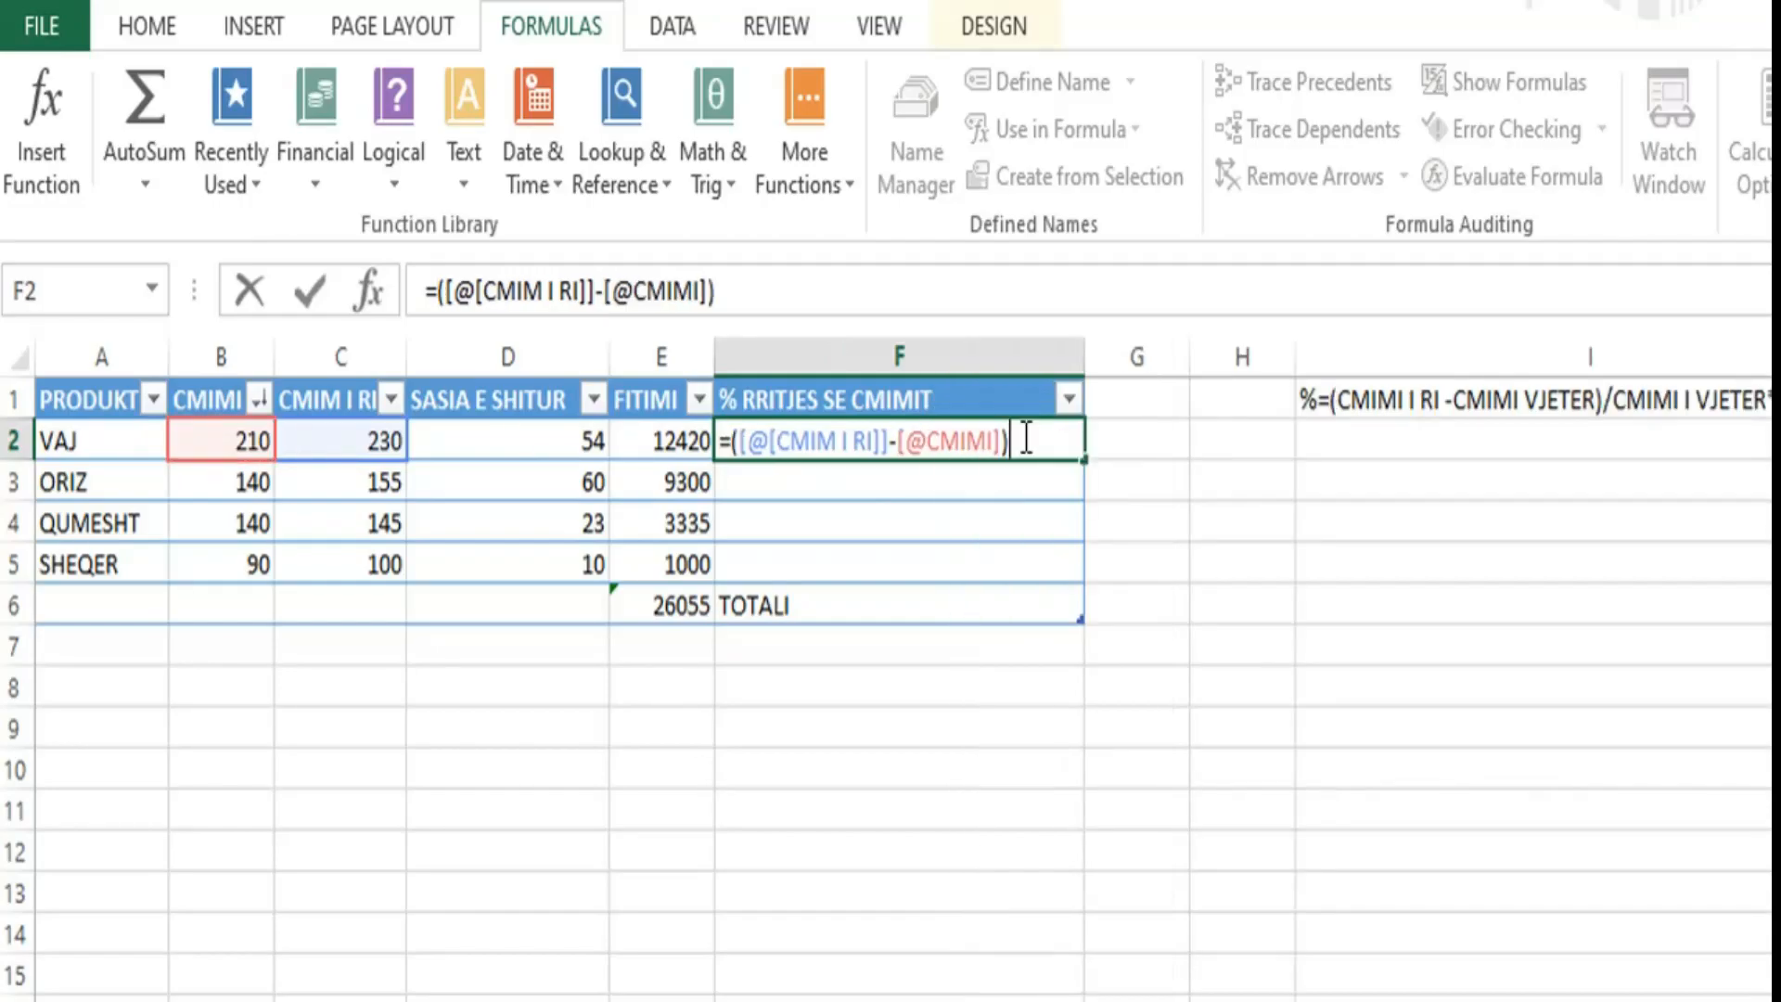
type("/")
left_click(214, 433)
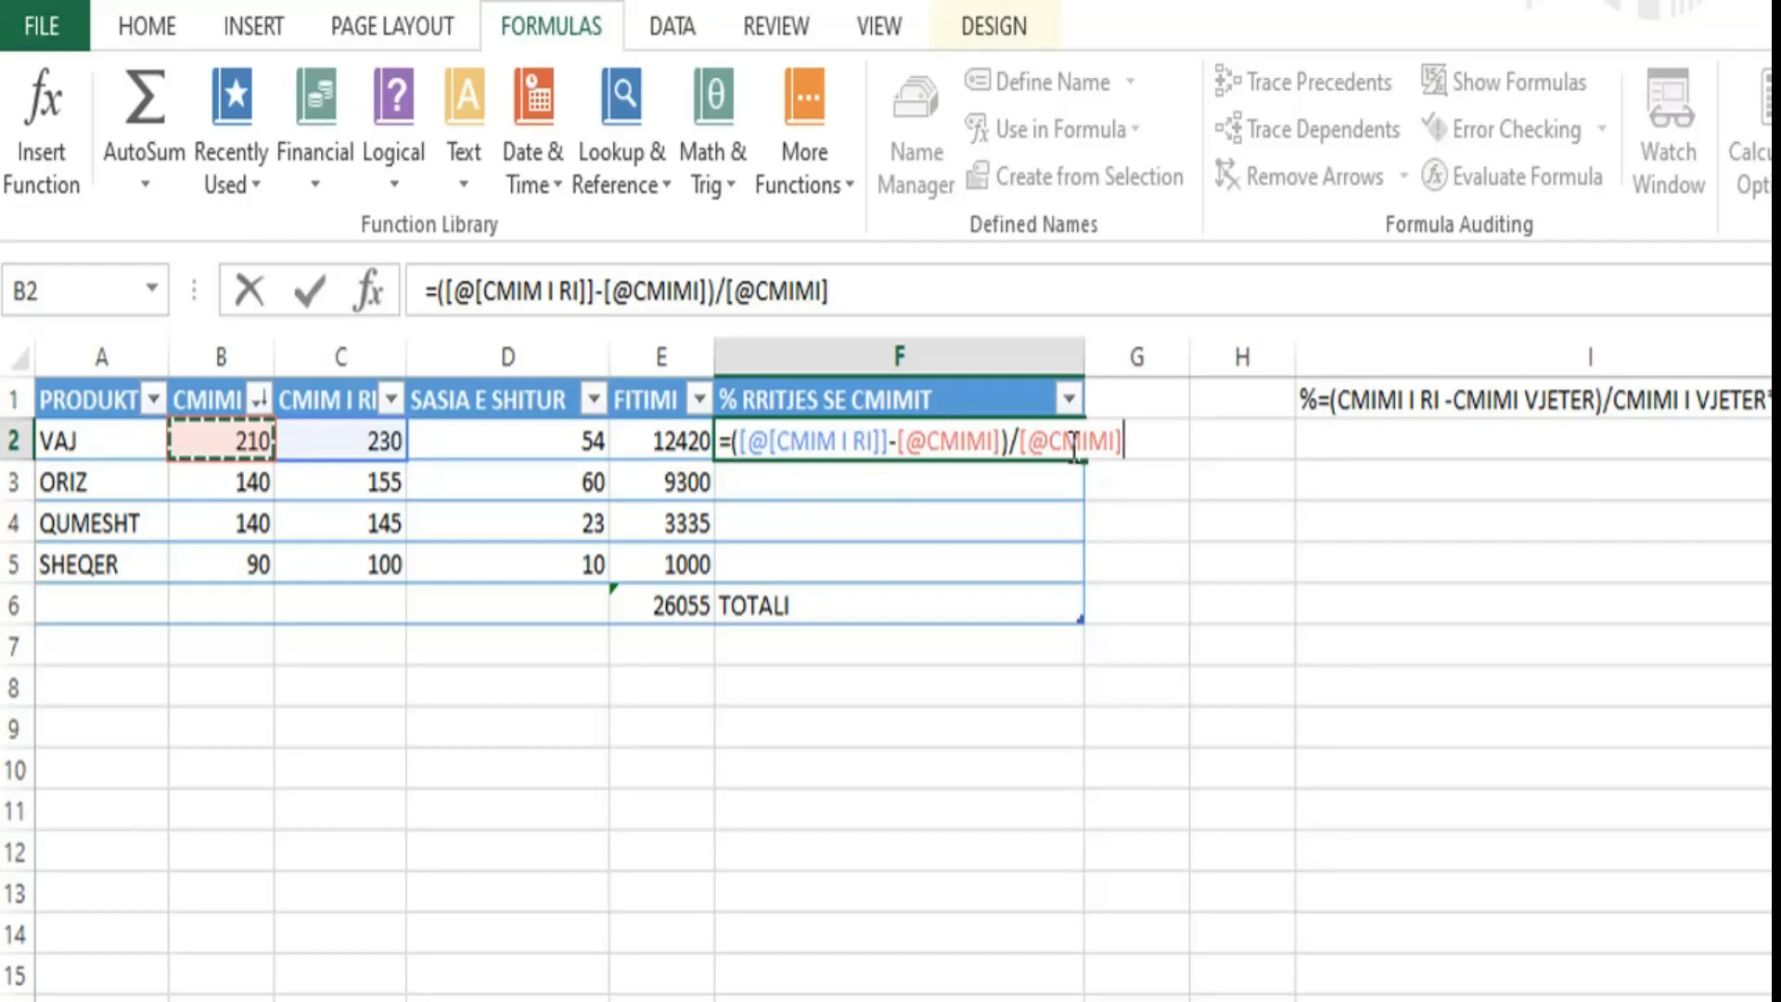
key("Return")
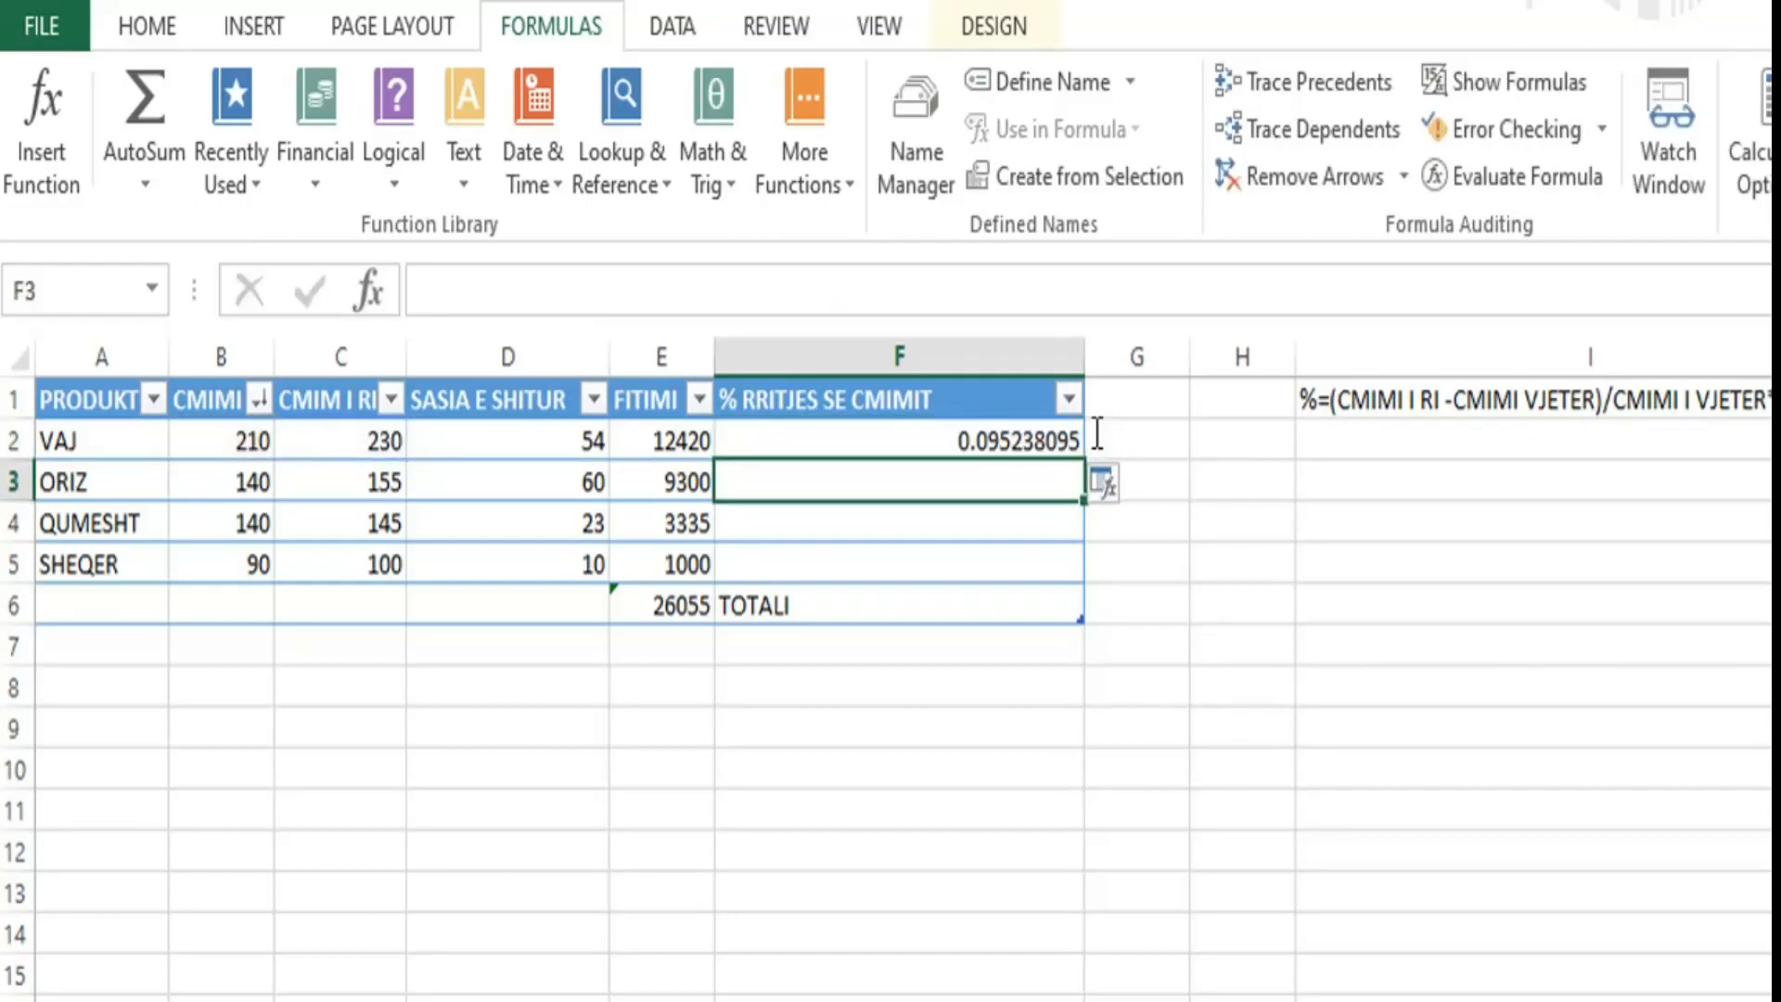
Append *100 to the price increase formula in cell F2.
left_click(1039, 446)
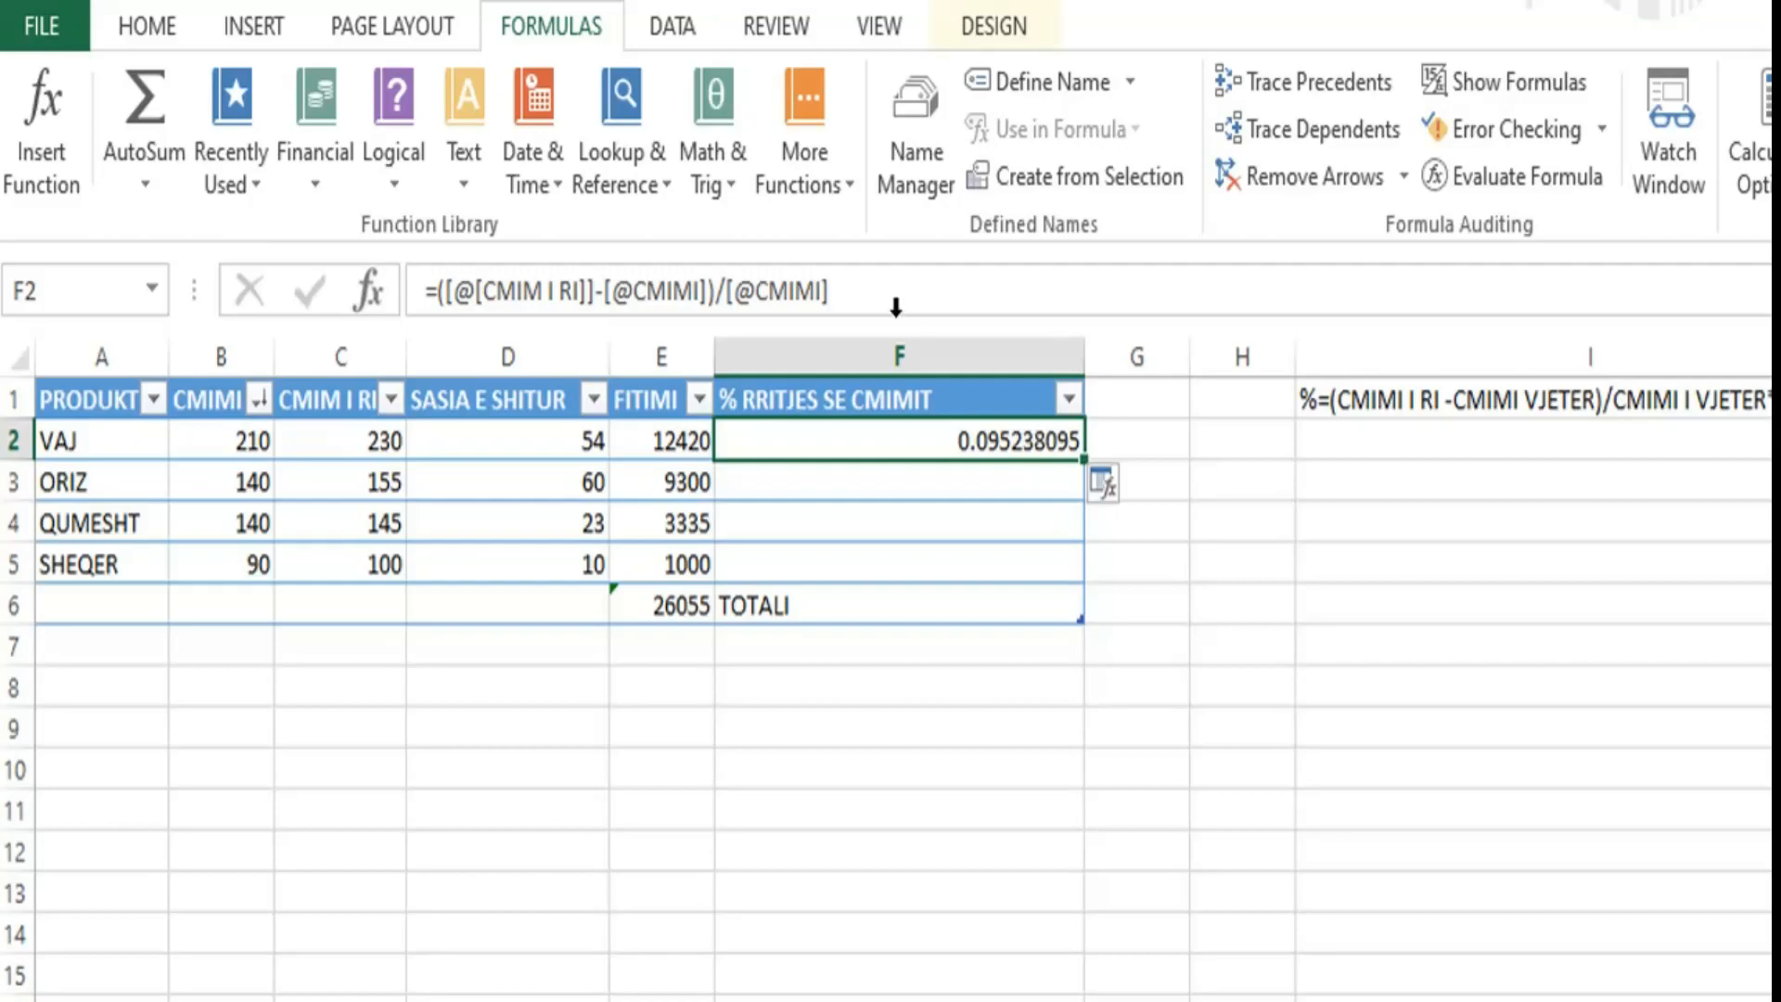
double_click(1011, 443)
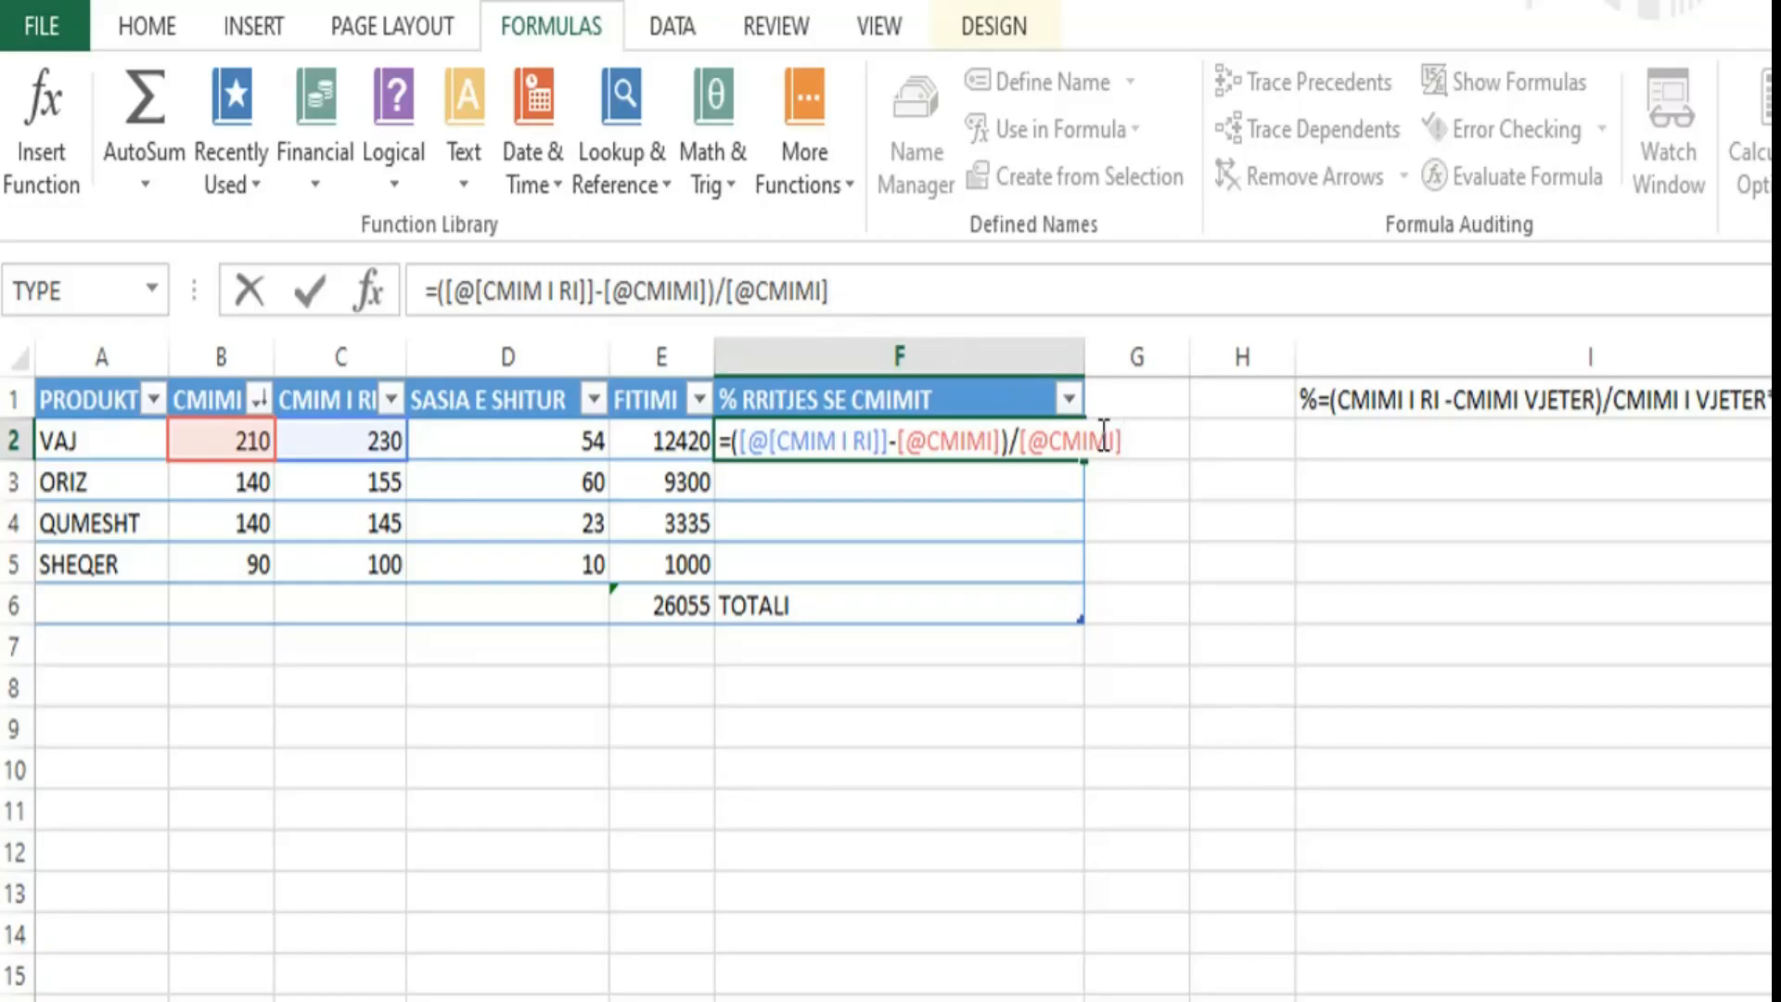
type("*100")
key("Return")
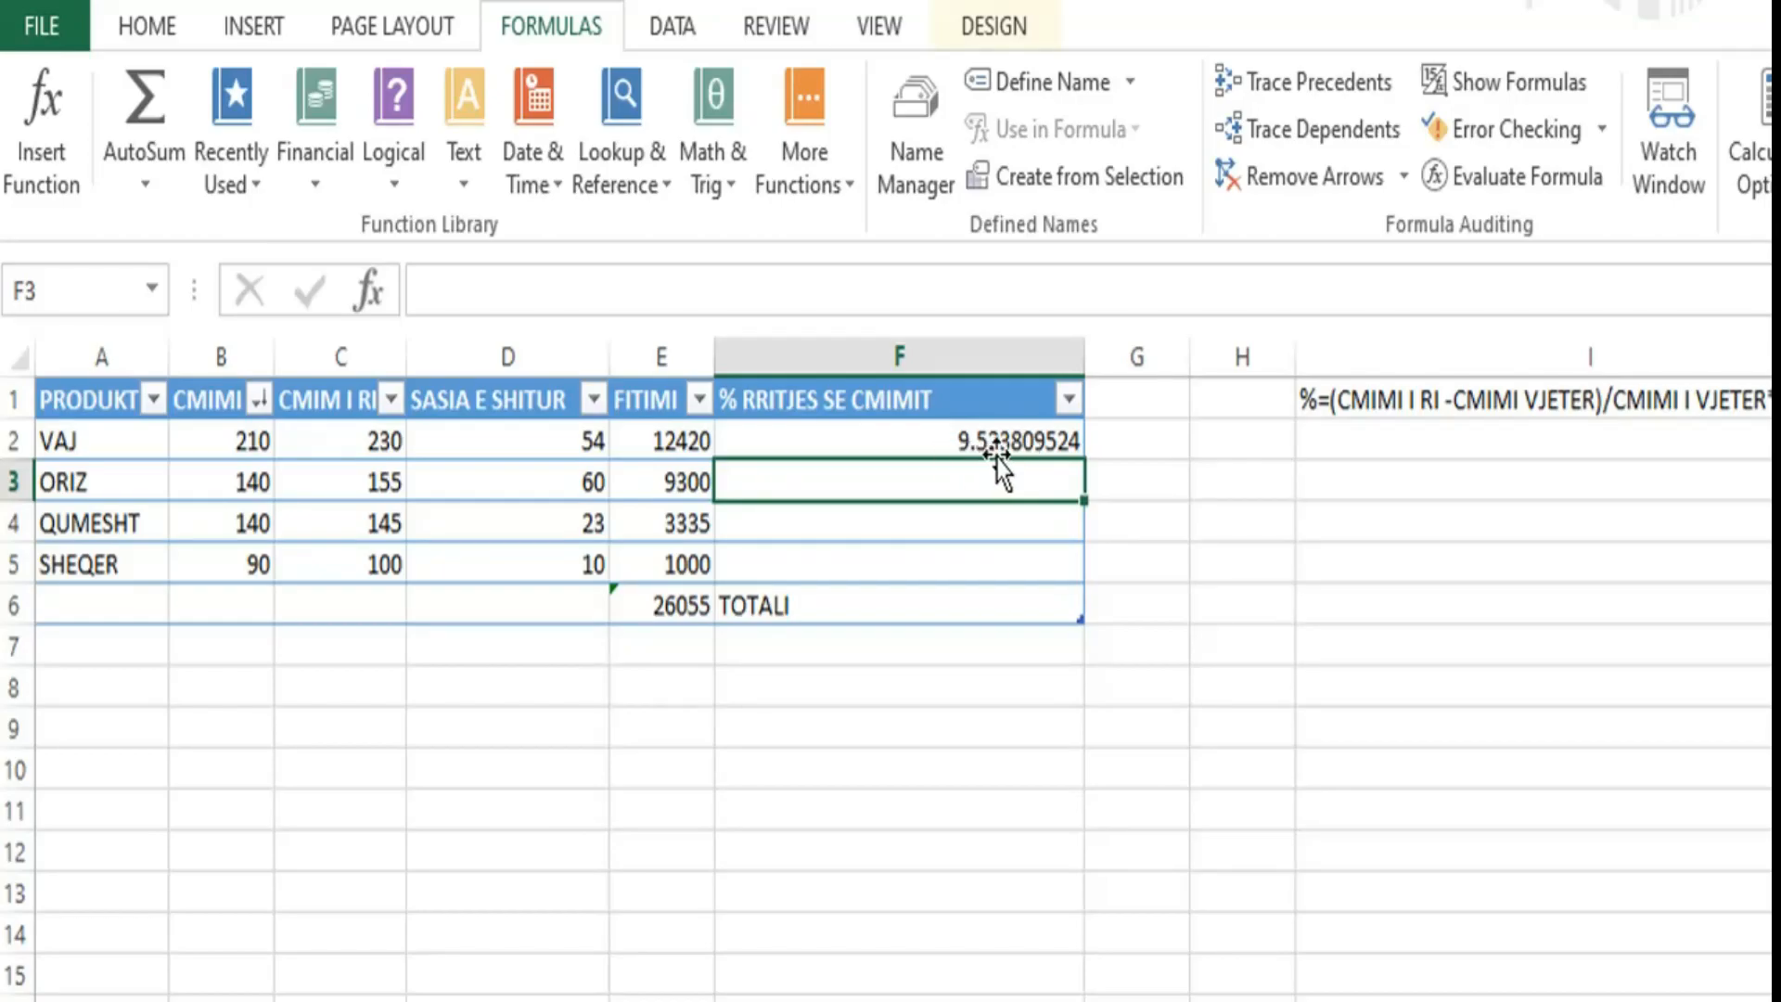
Format column F as Number with 1 decimal place.
right_click(974, 351)
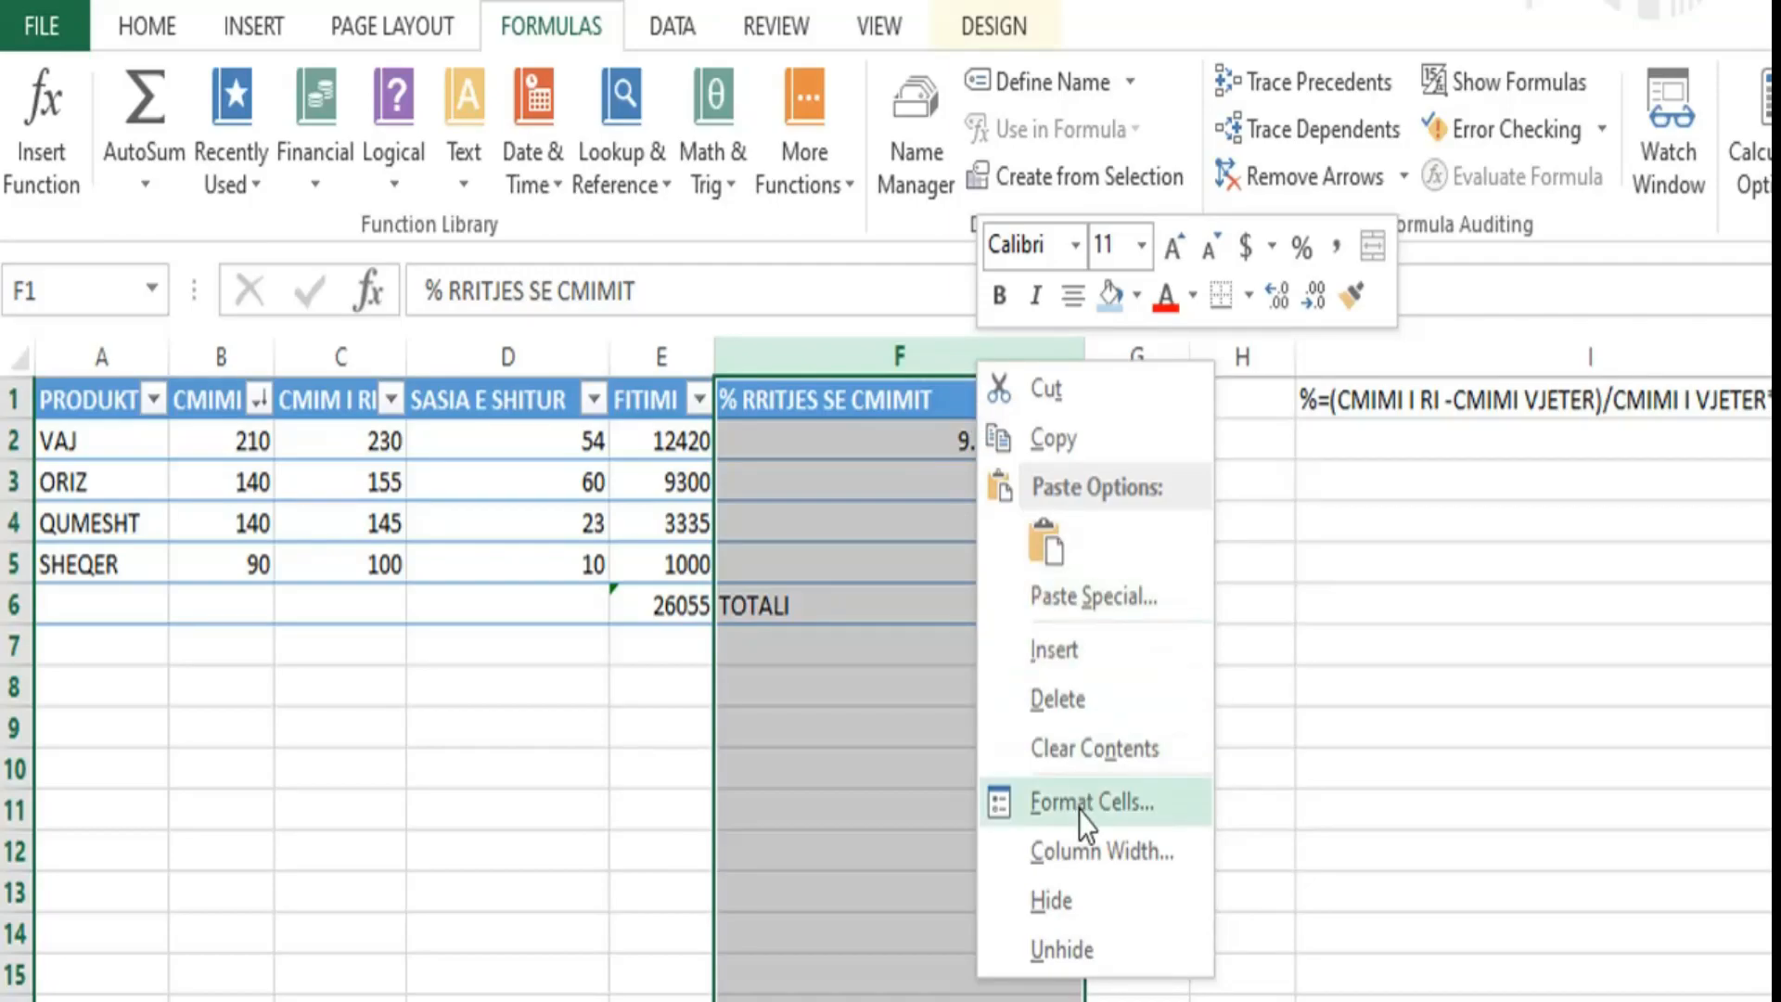
left_click(1125, 819)
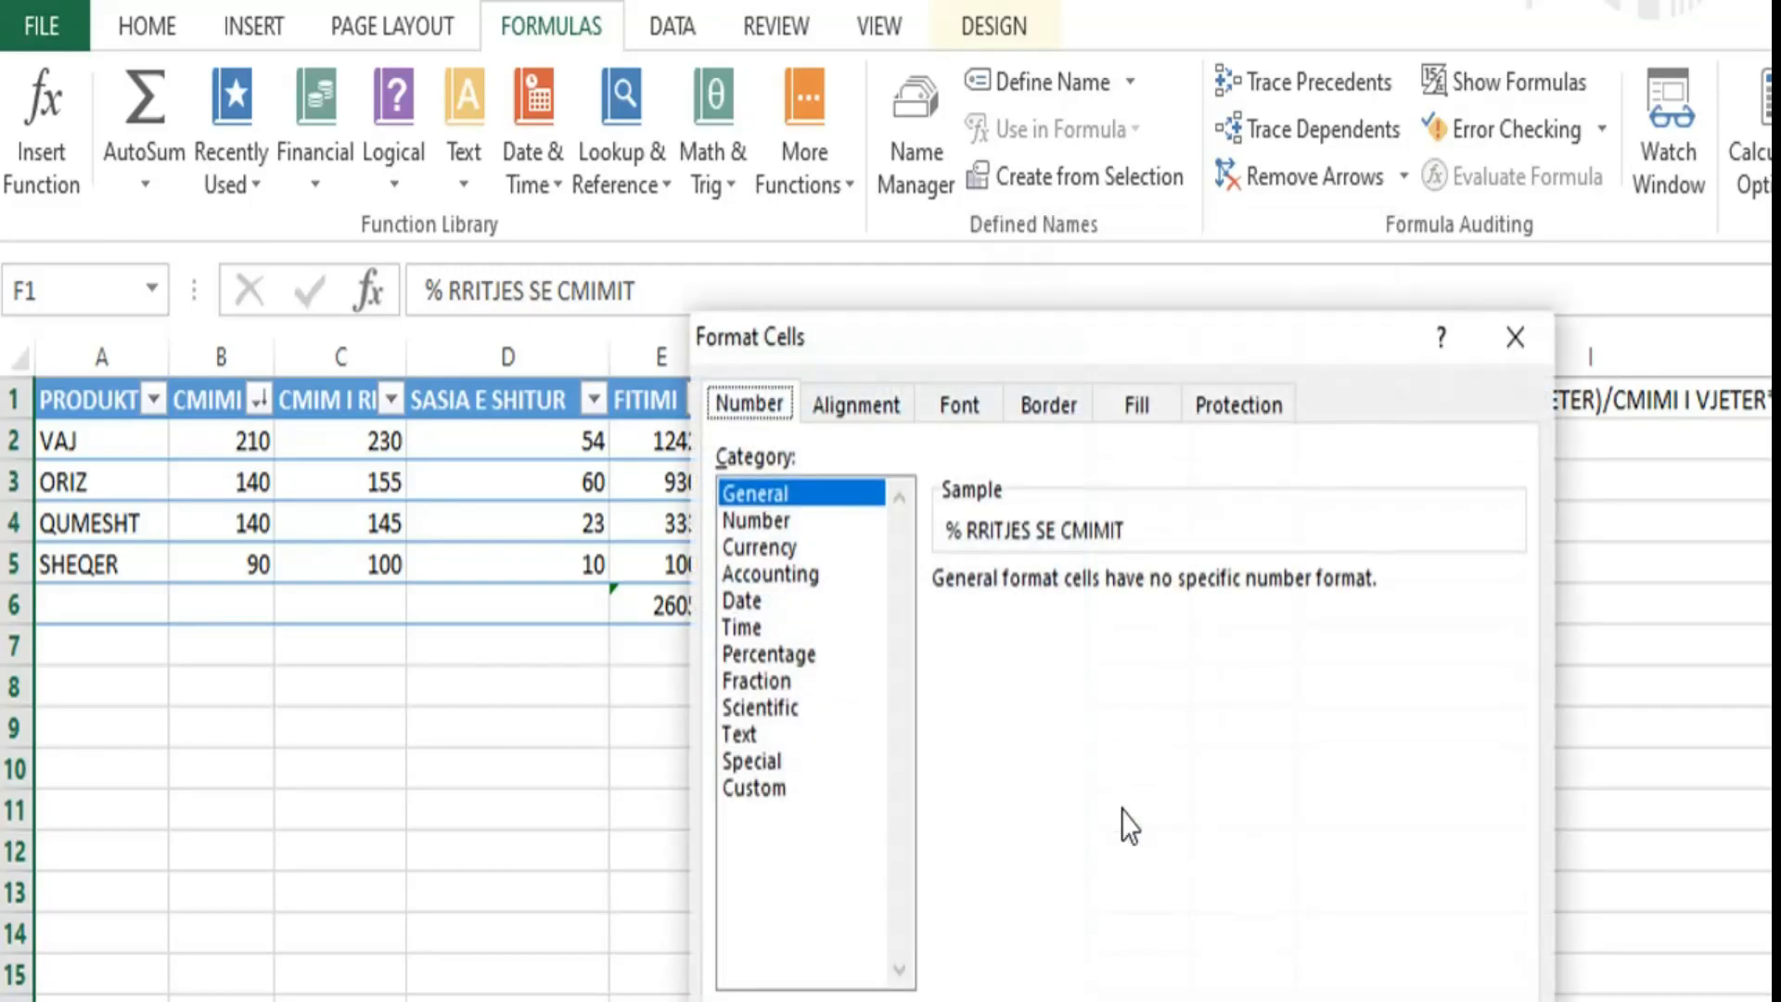
left_click(784, 522)
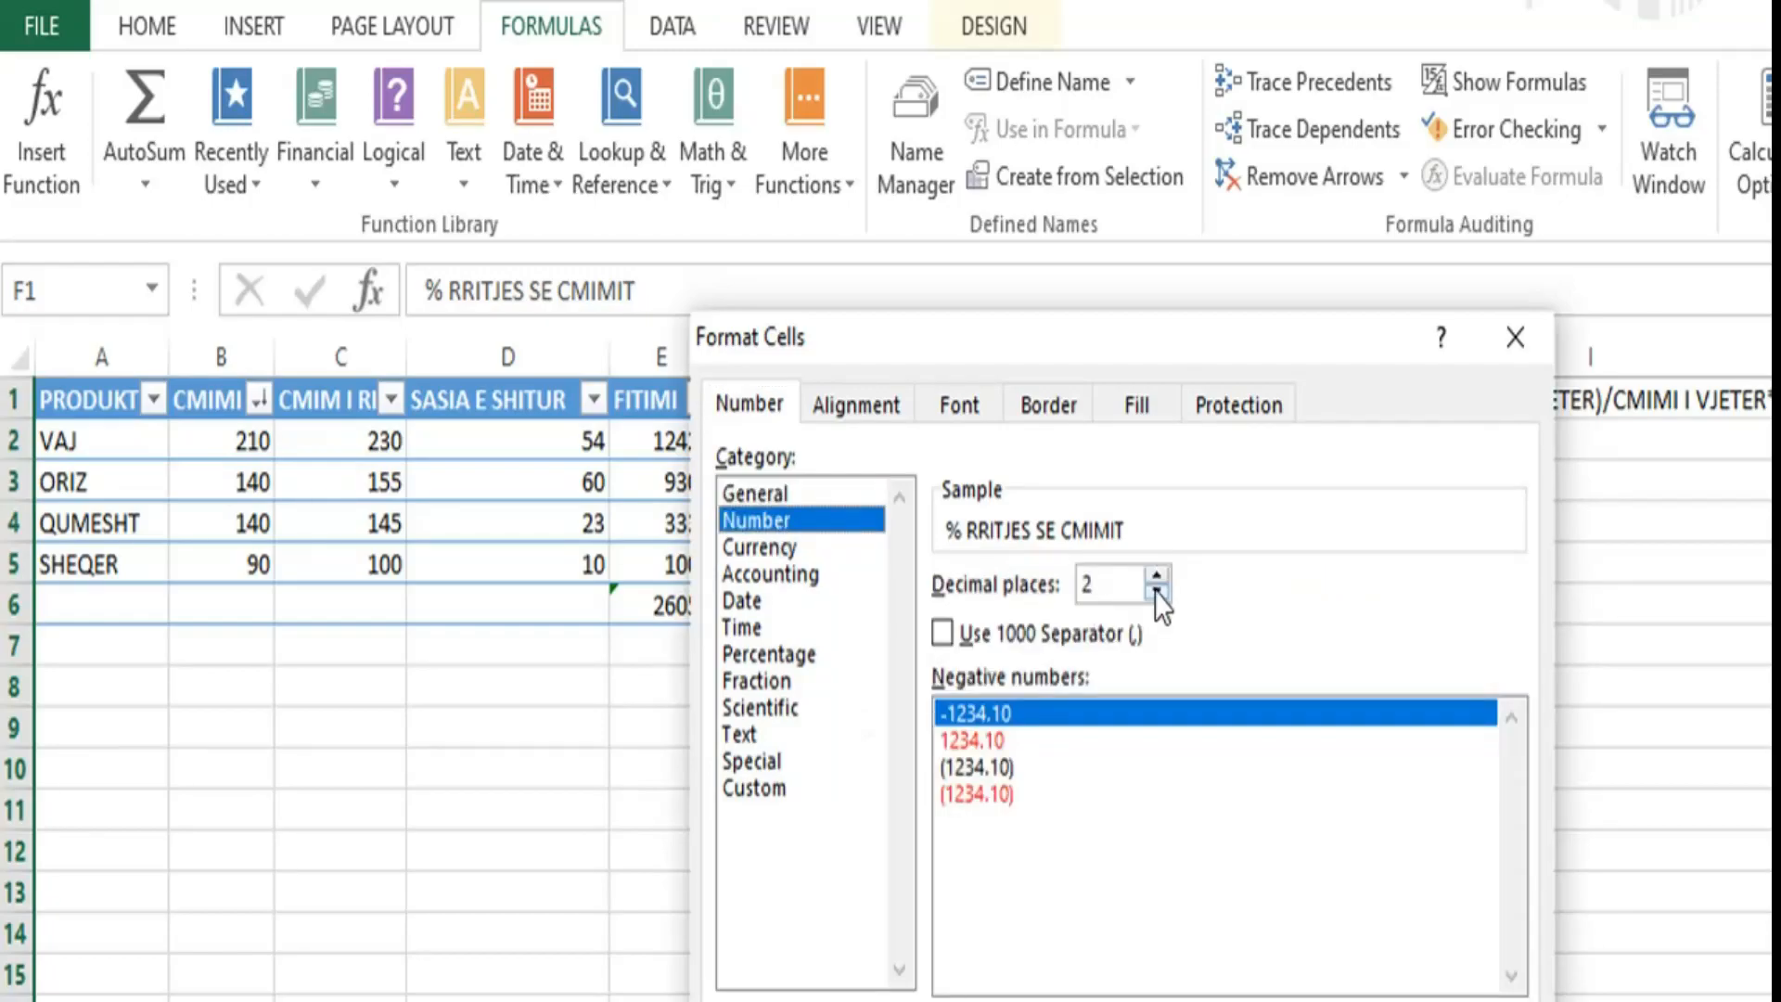
left_click(1159, 594)
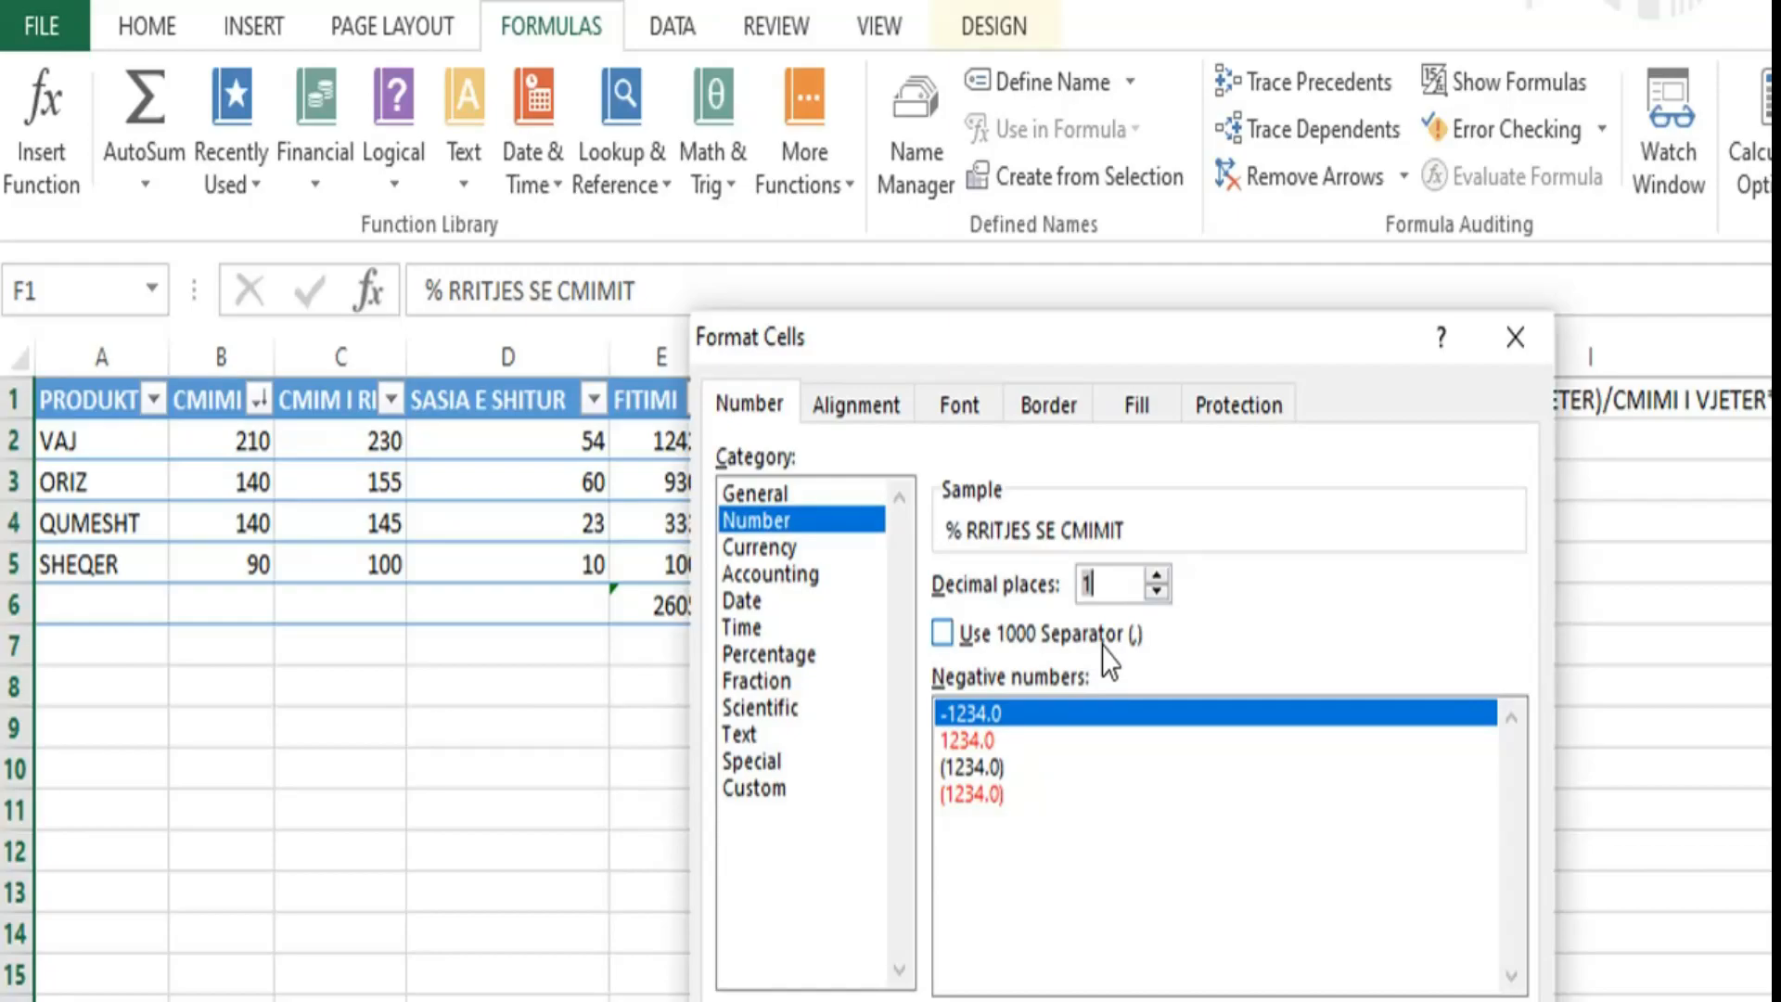
key("Return")
Copy the price increase formula from cell F2 down through cell F5.
left_click(1058, 450)
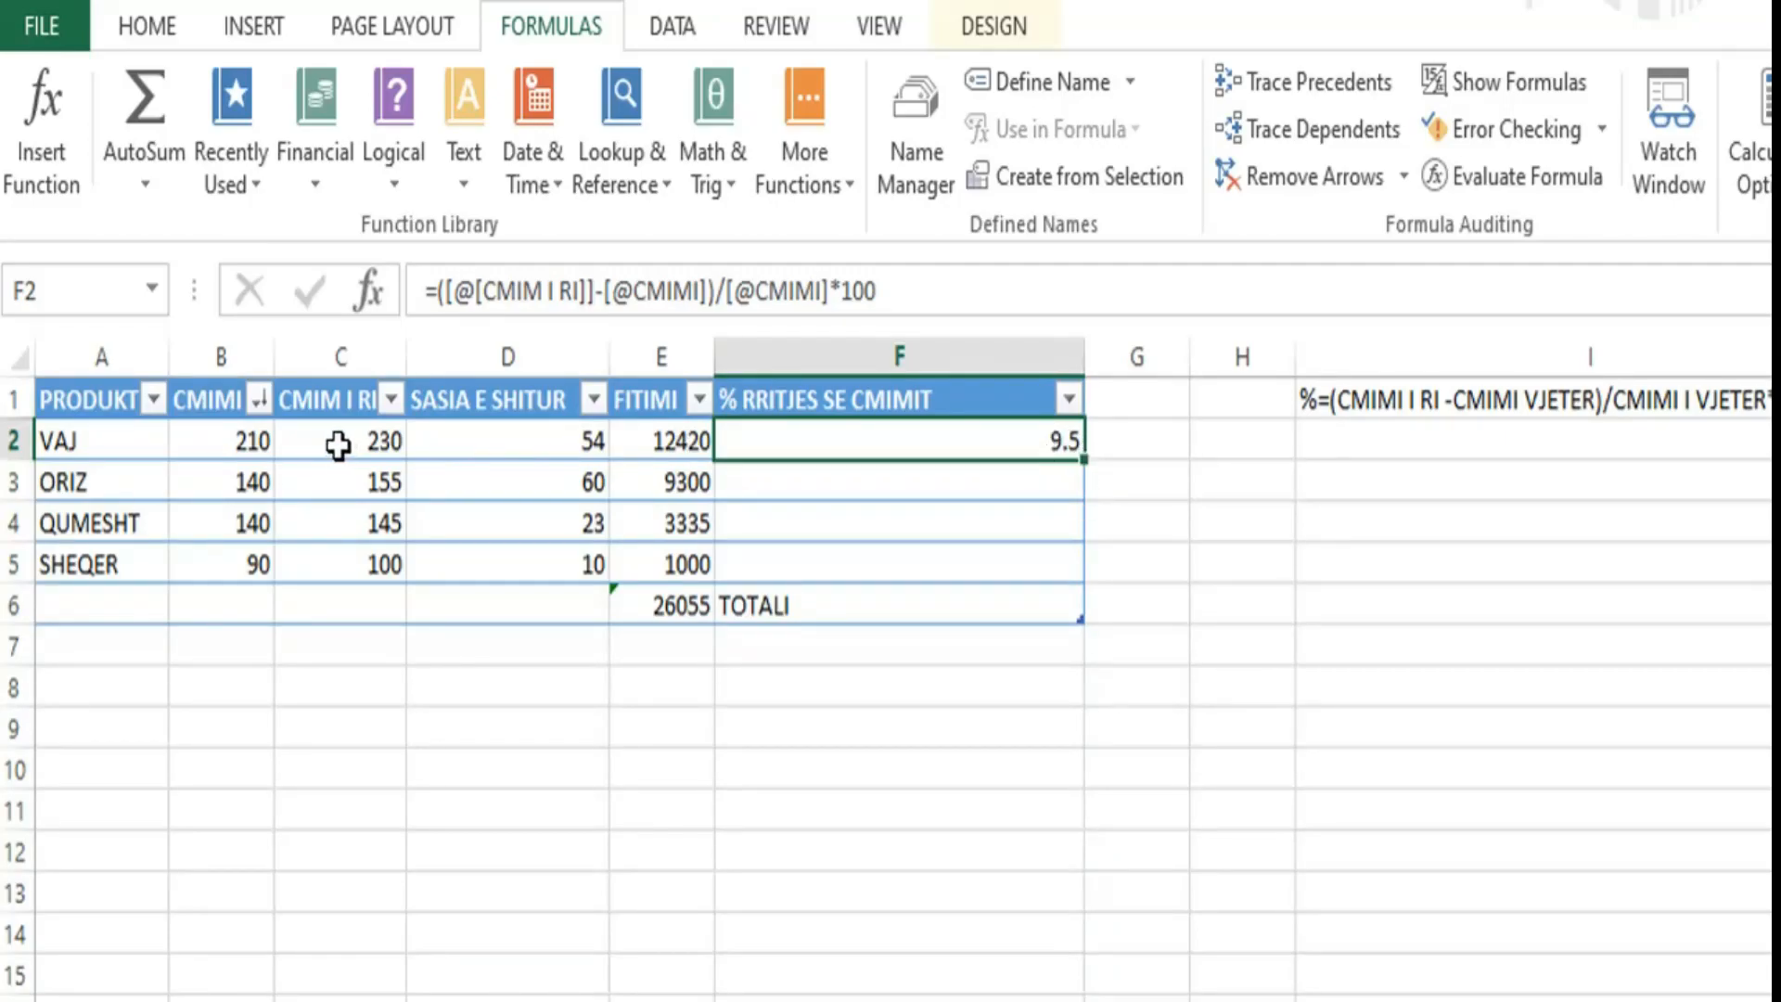
left_click(369, 442)
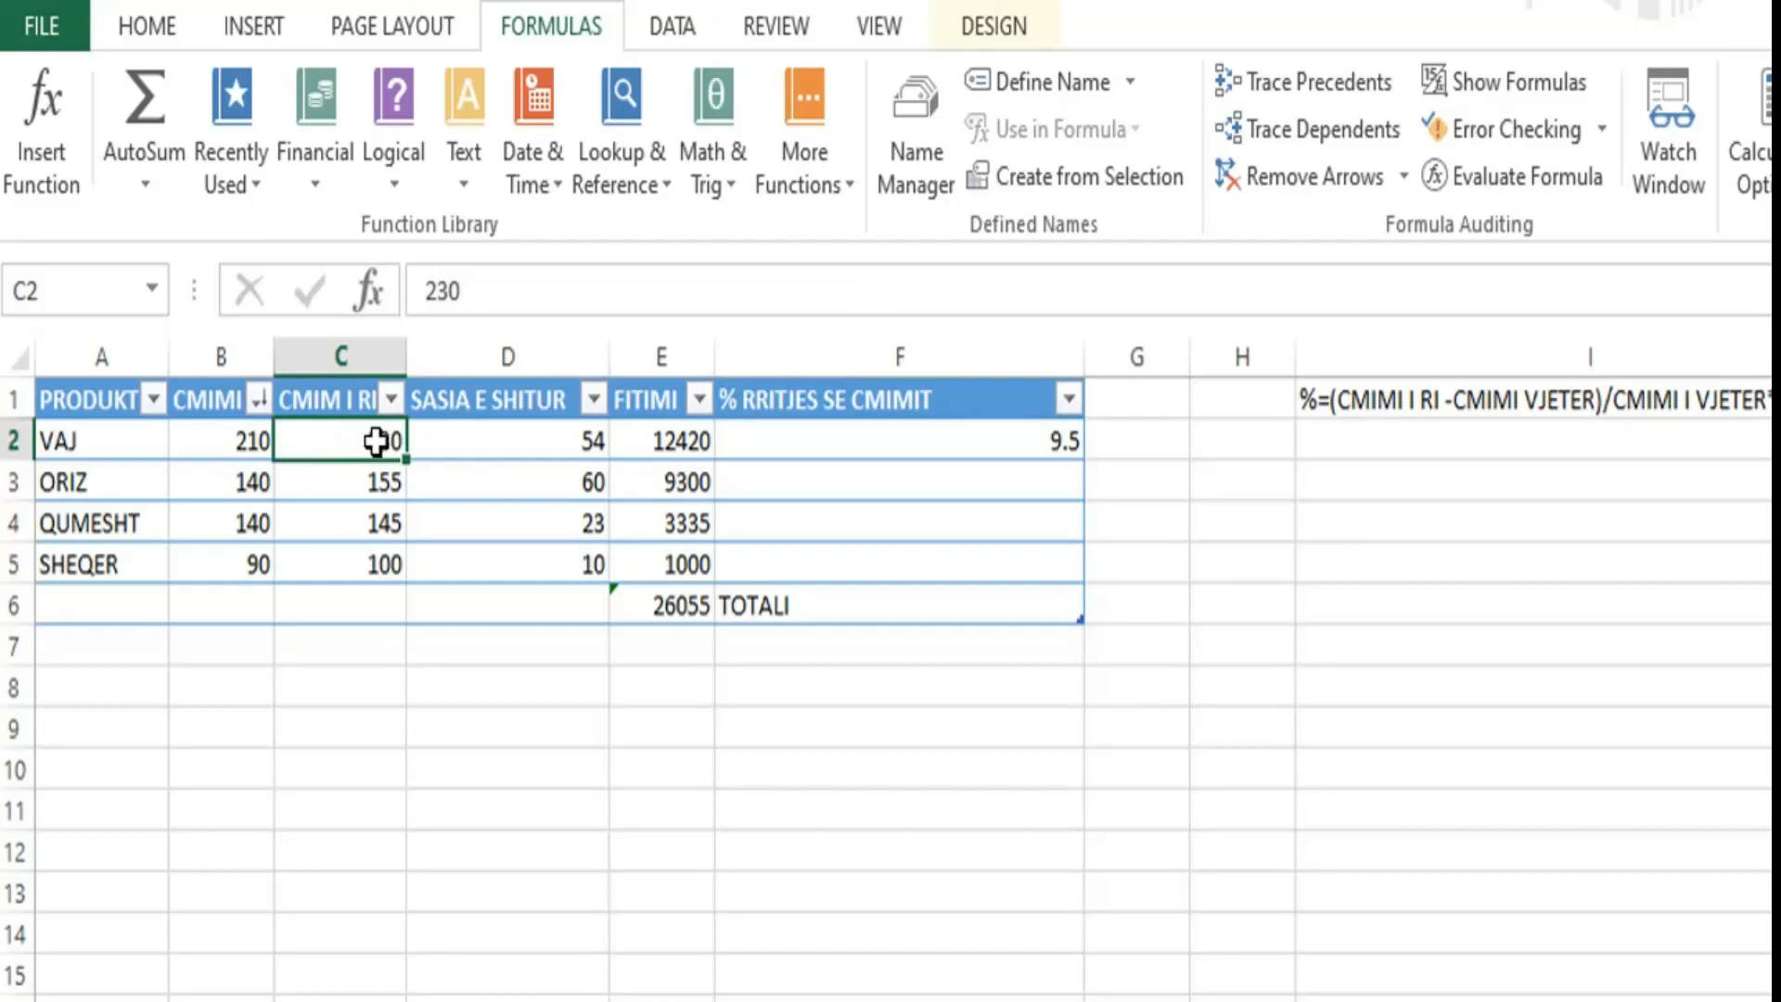
left_click(893, 445)
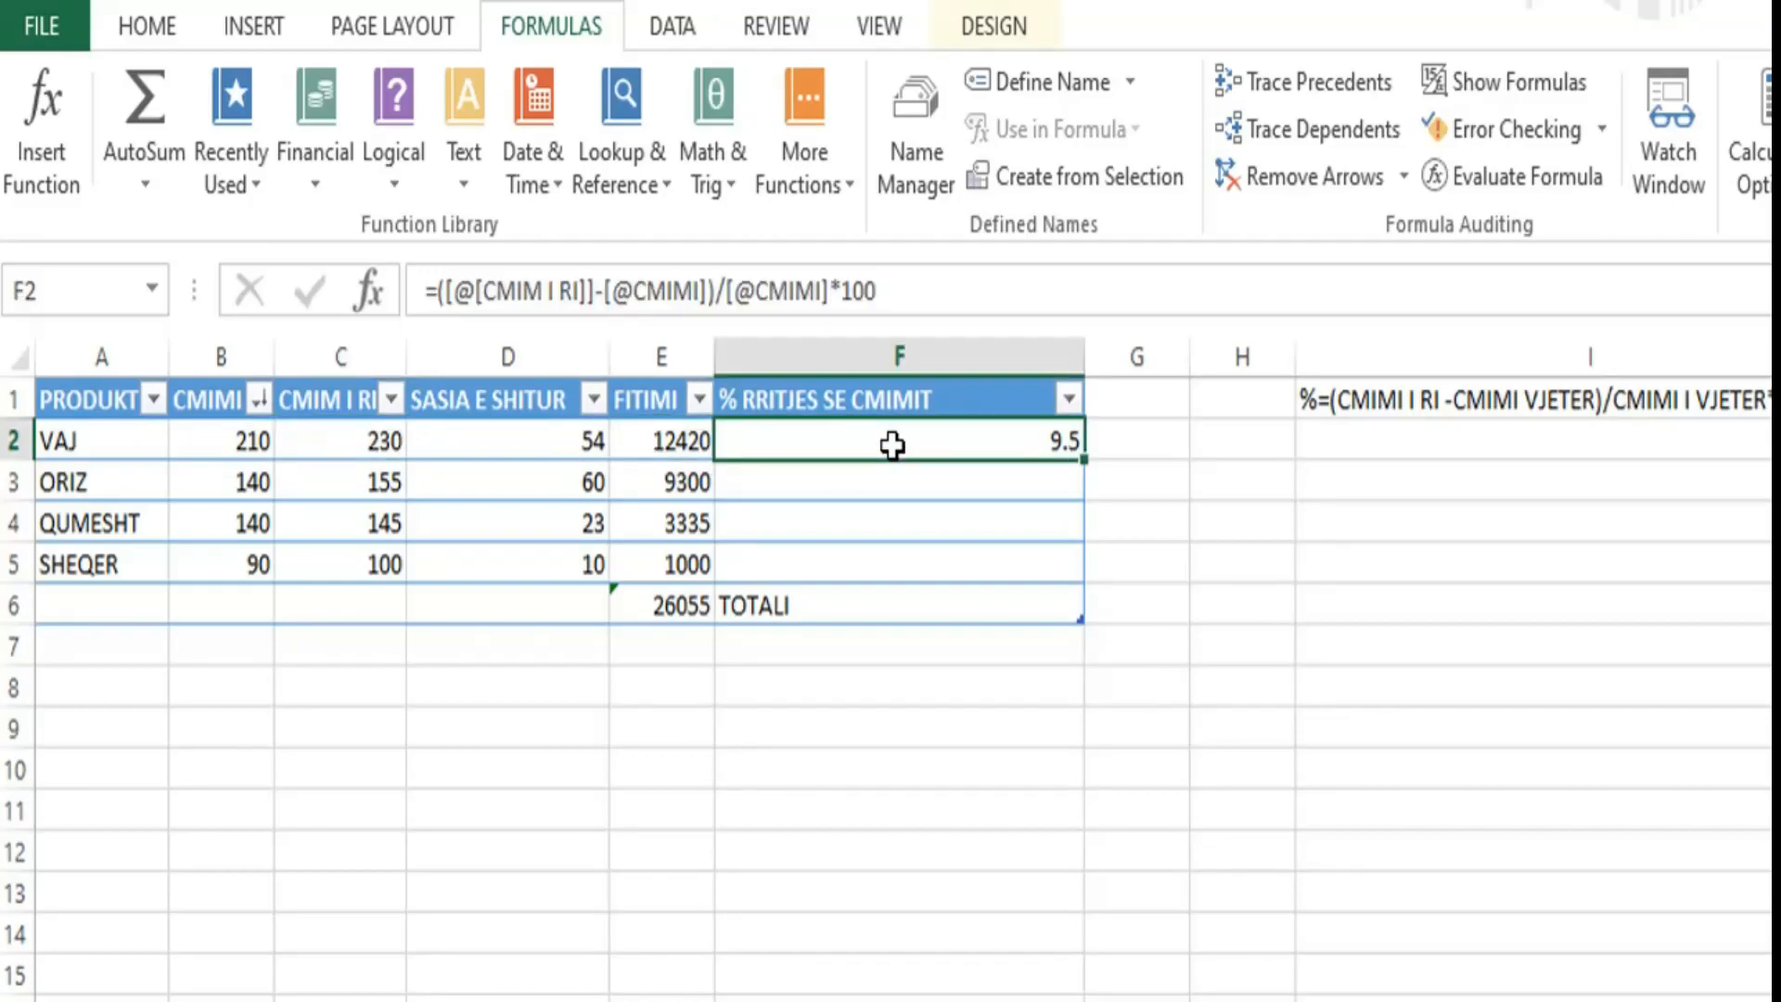
left_click(252, 434)
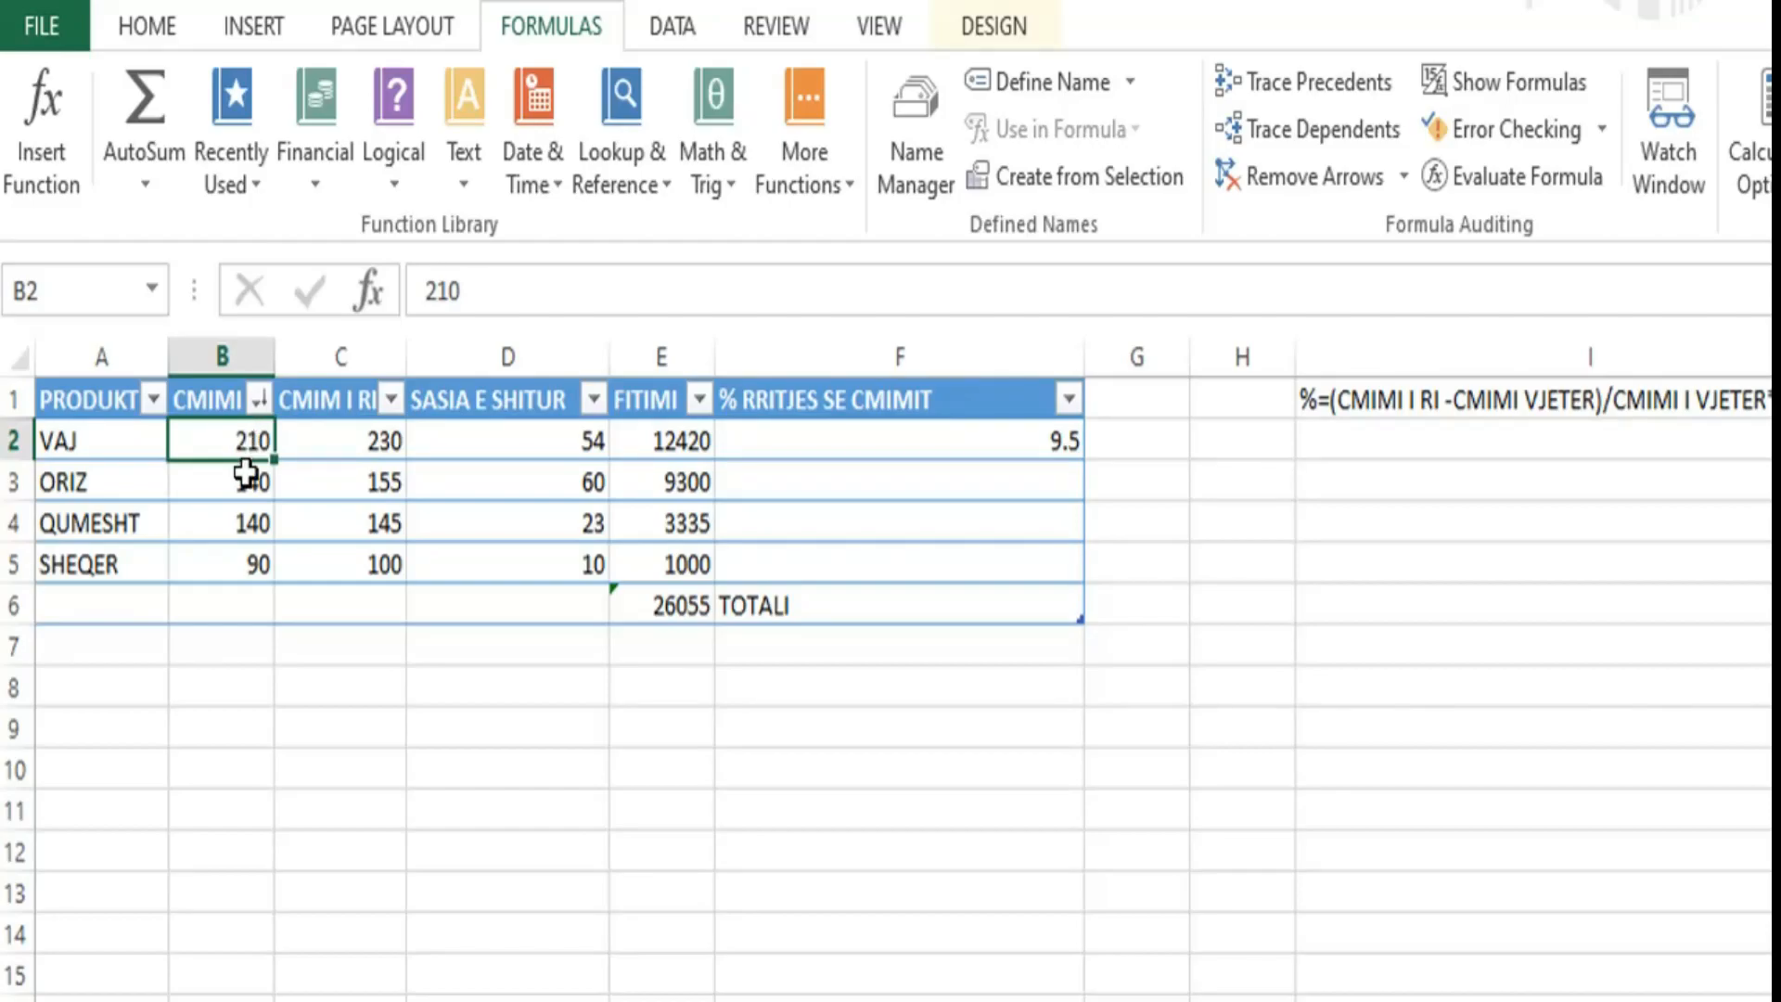
left_click(989, 443)
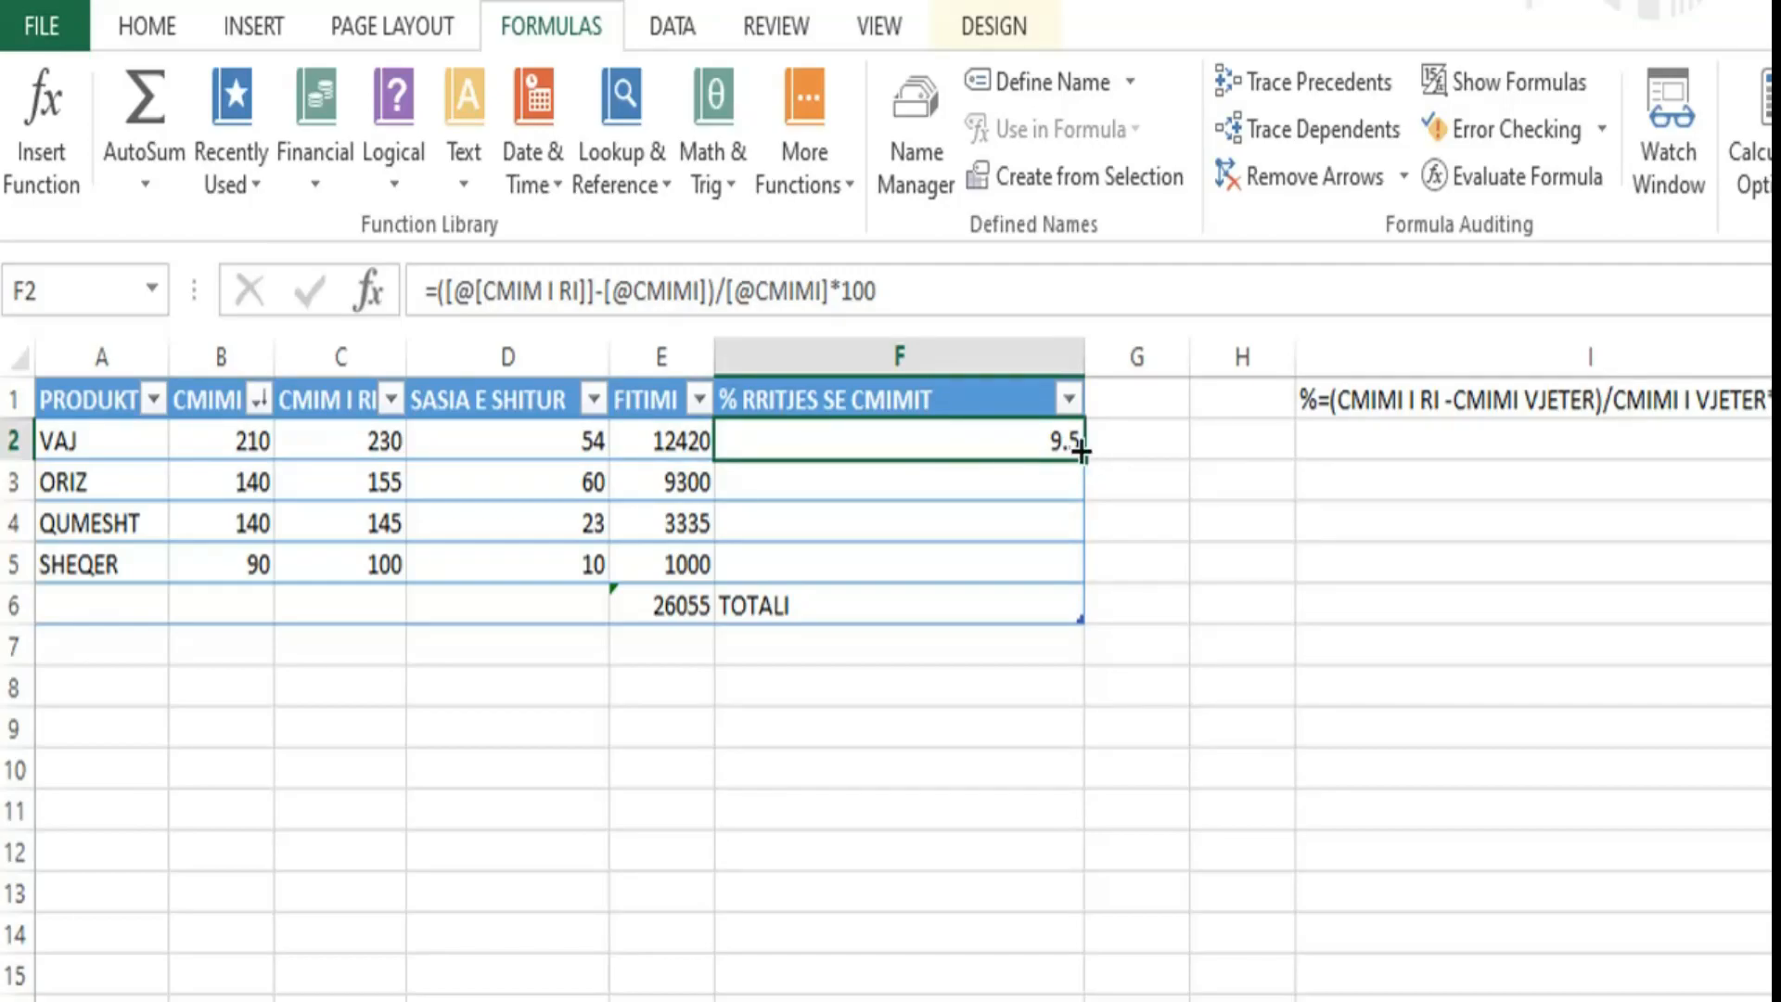
left_click_drag(1082, 458, 1072, 577)
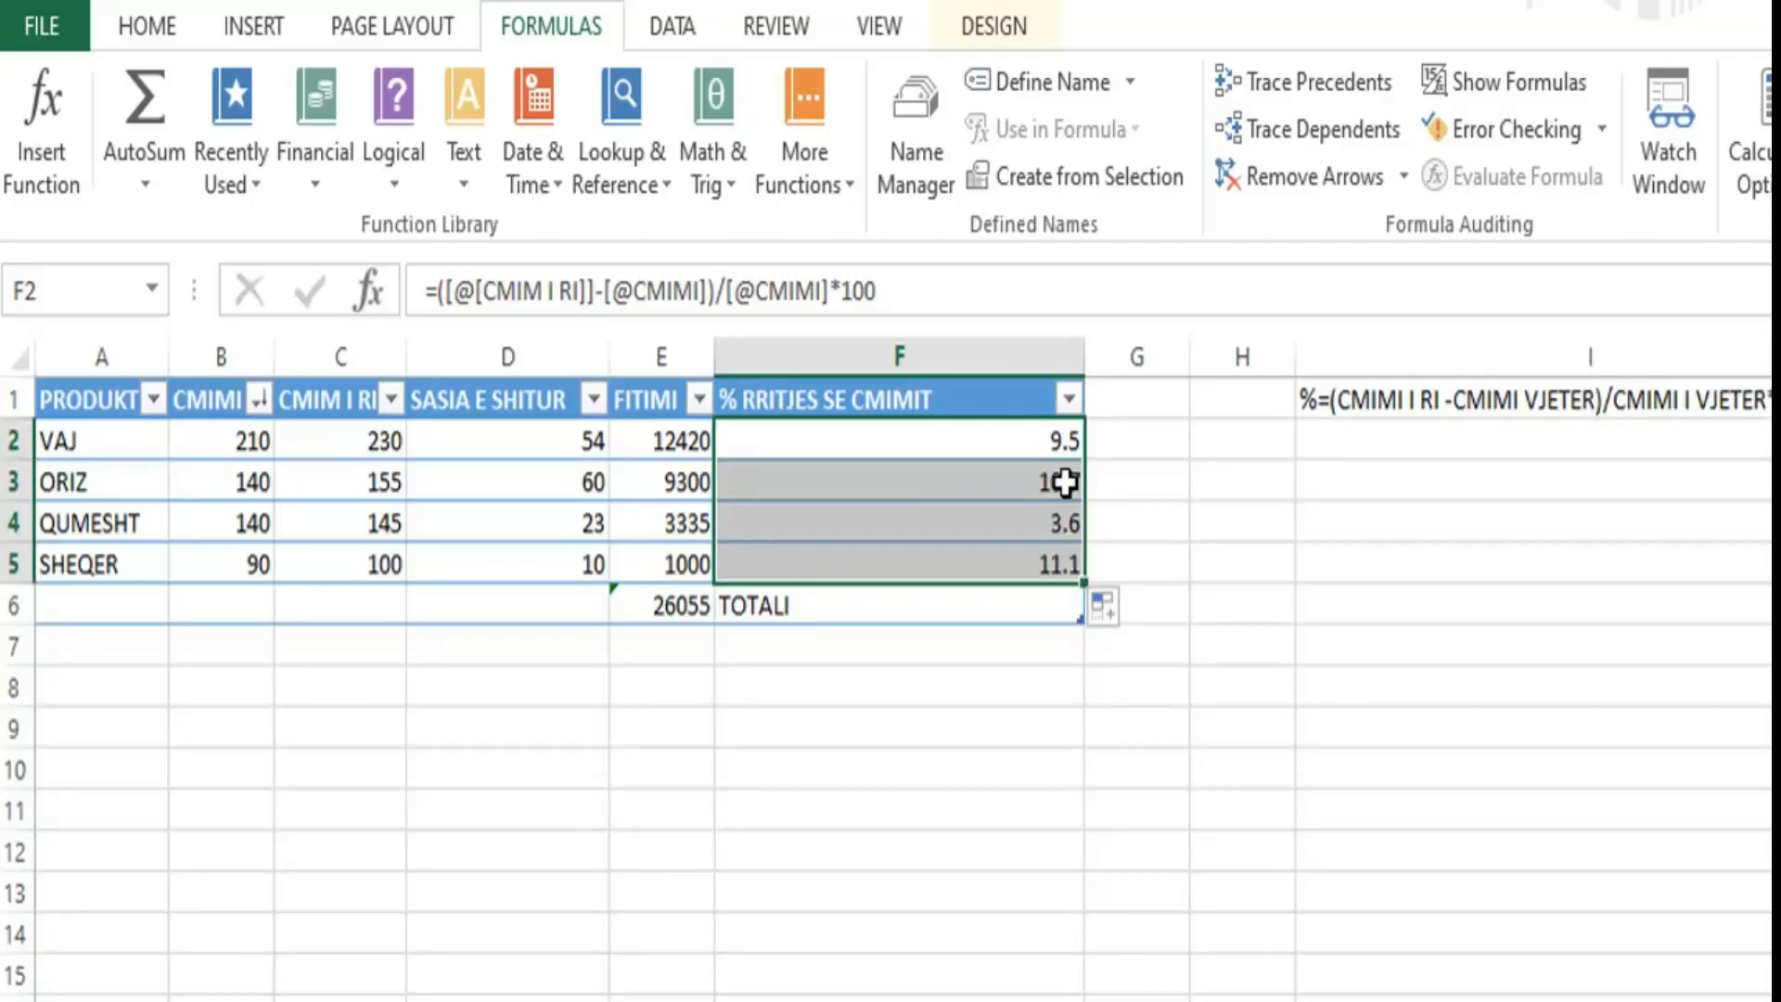
Check the filled formulas in cells F2 to F5 and look at the available number formats for cell F2.
left_click(1105, 469)
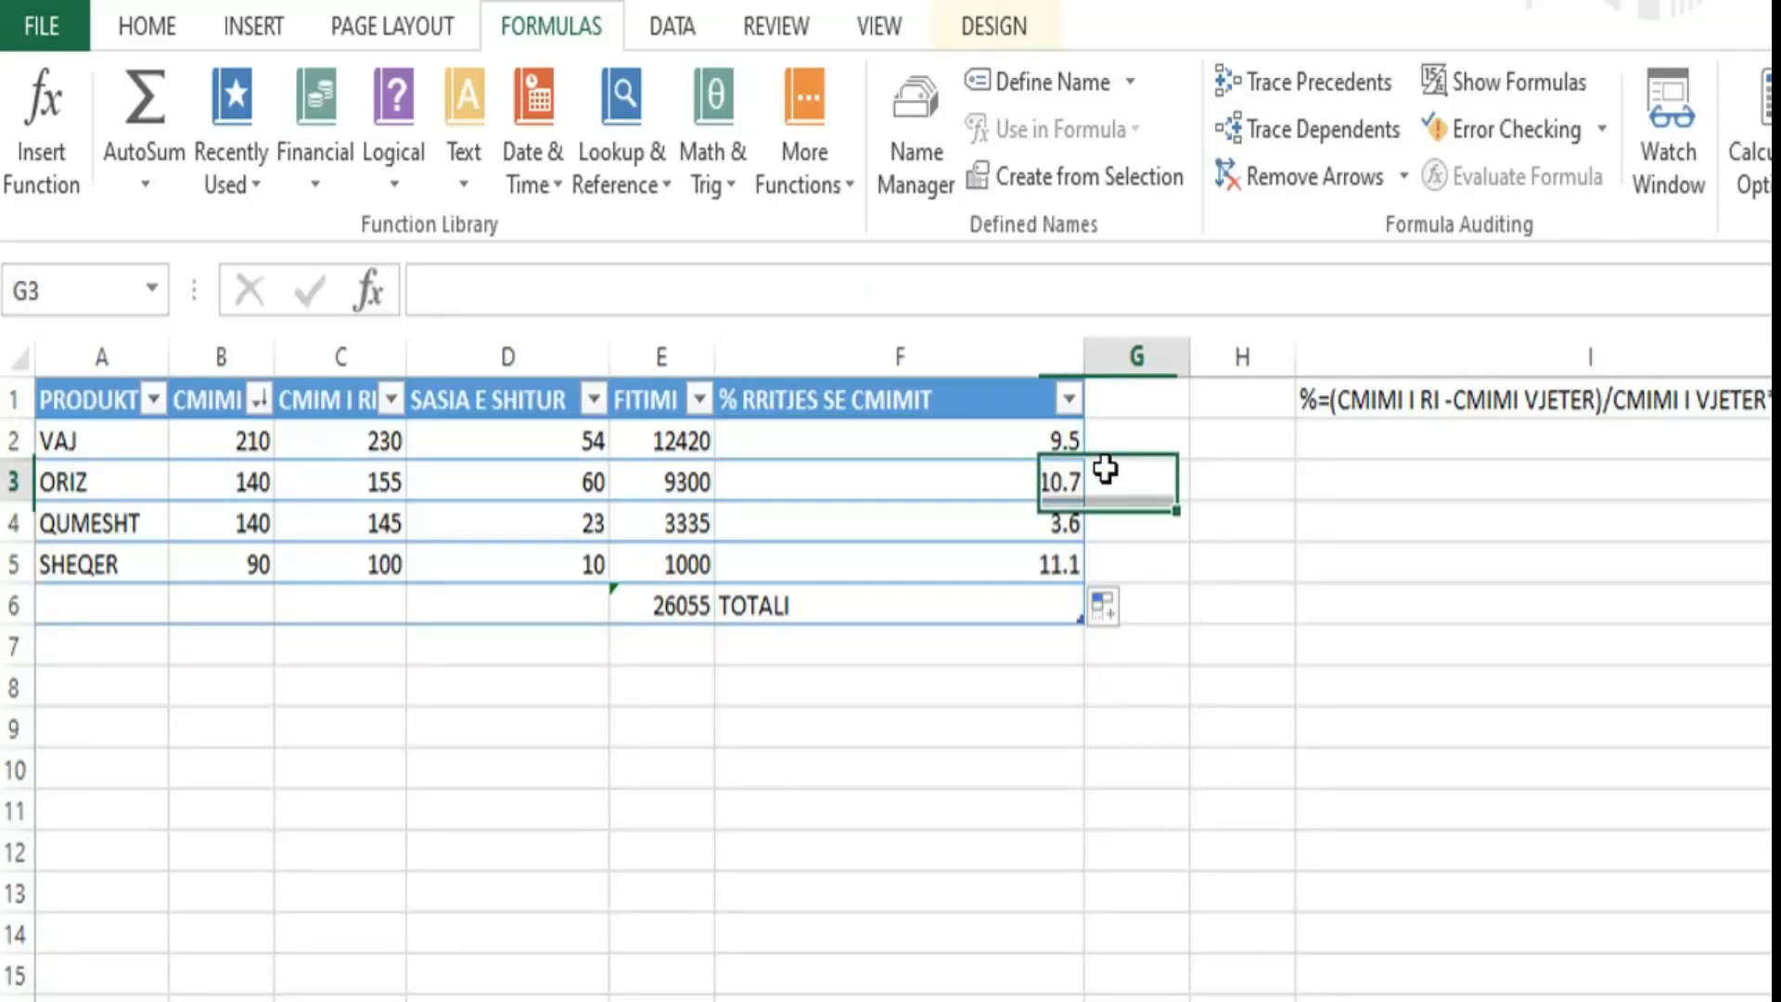
left_click(1056, 480)
left_click(1046, 558)
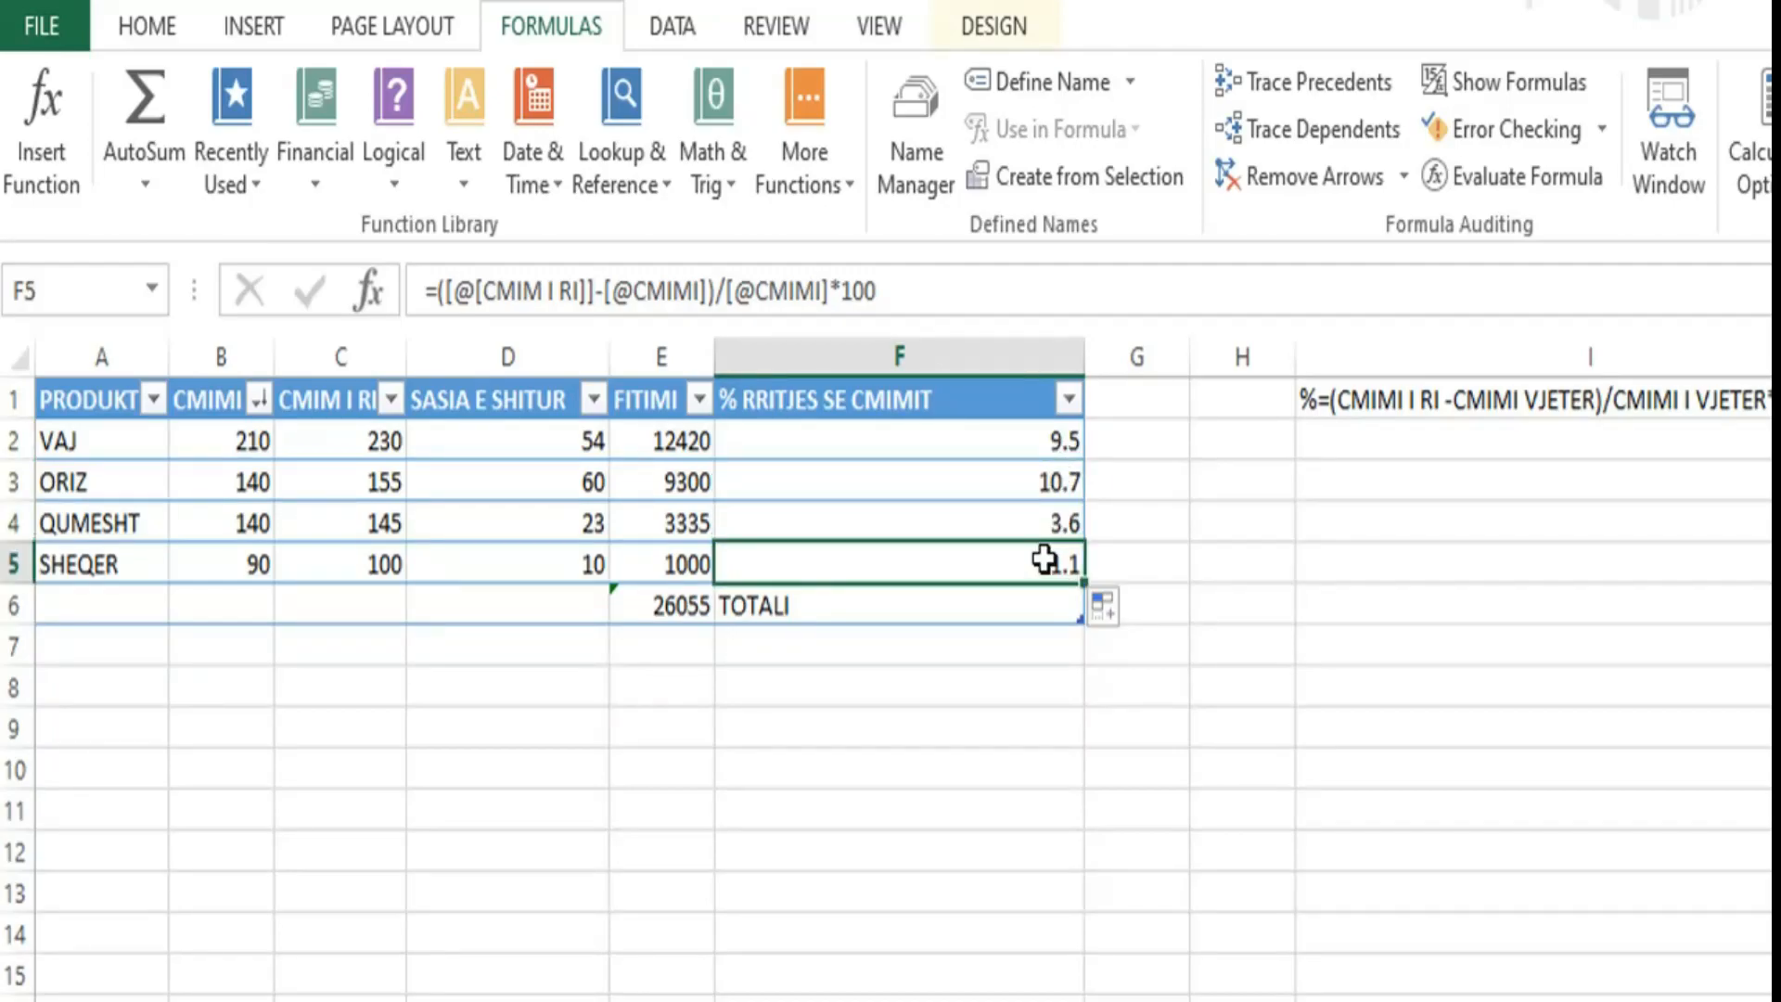
left_click(1018, 443)
left_click(1016, 560)
left_click(766, 431)
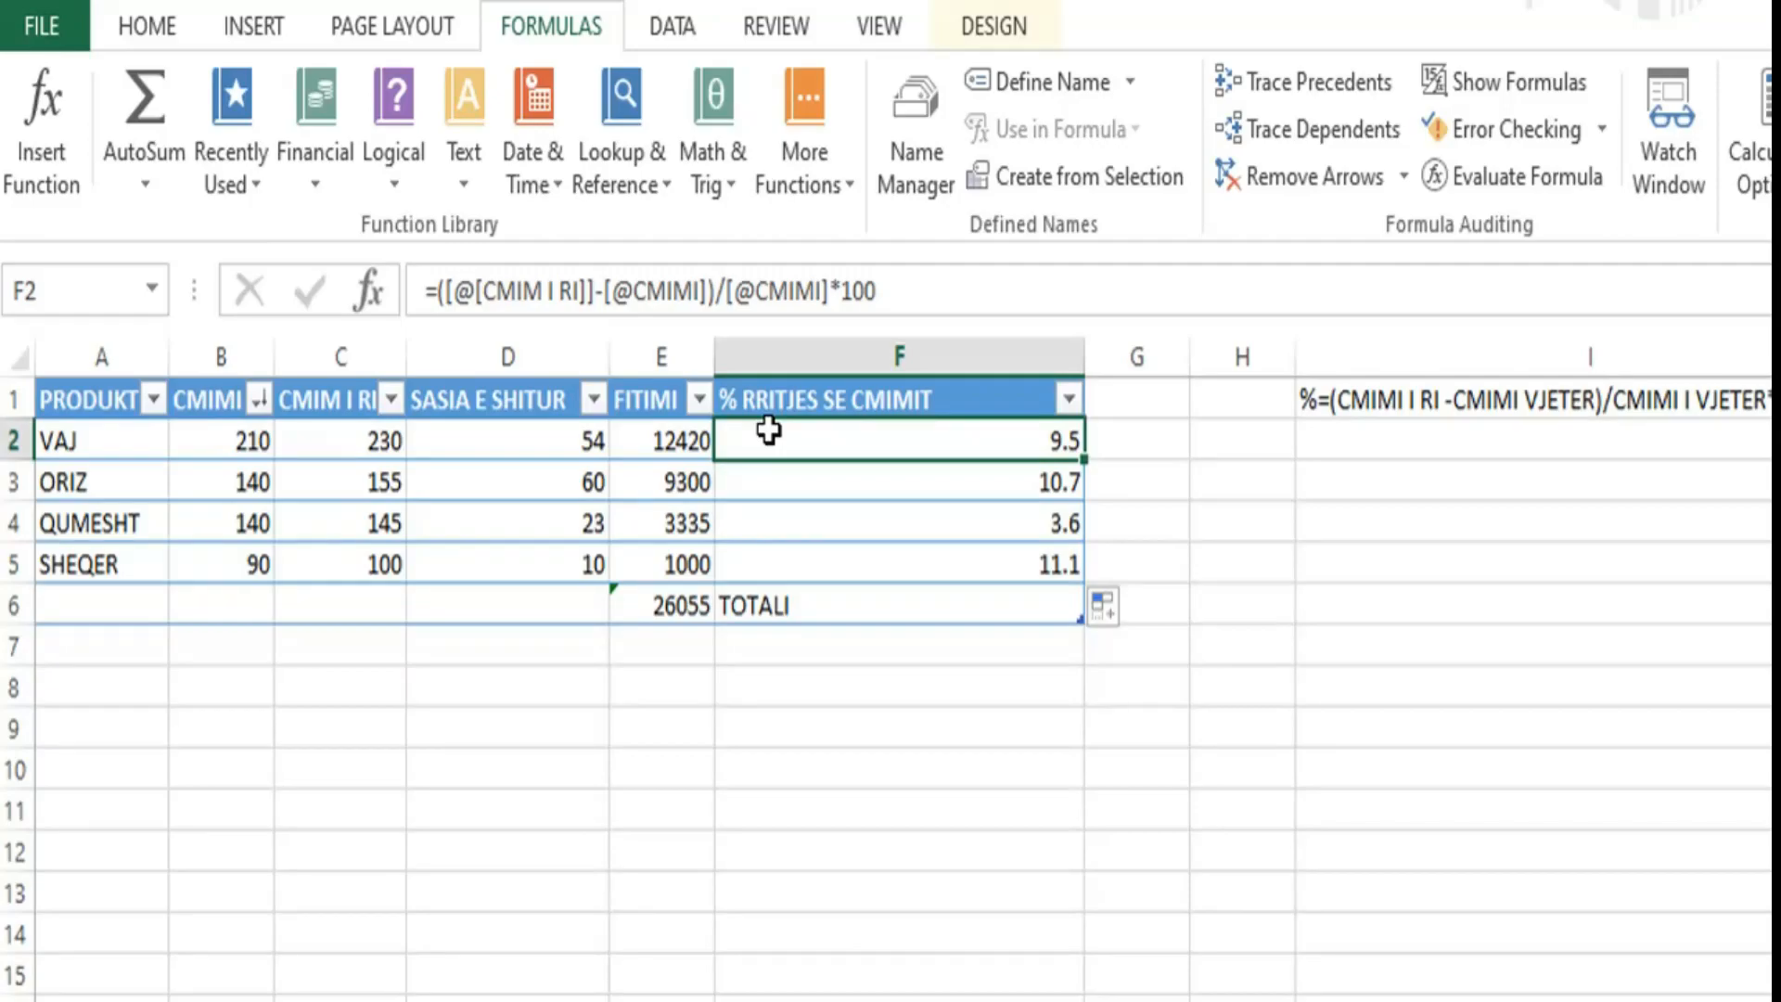
left_click(155, 39)
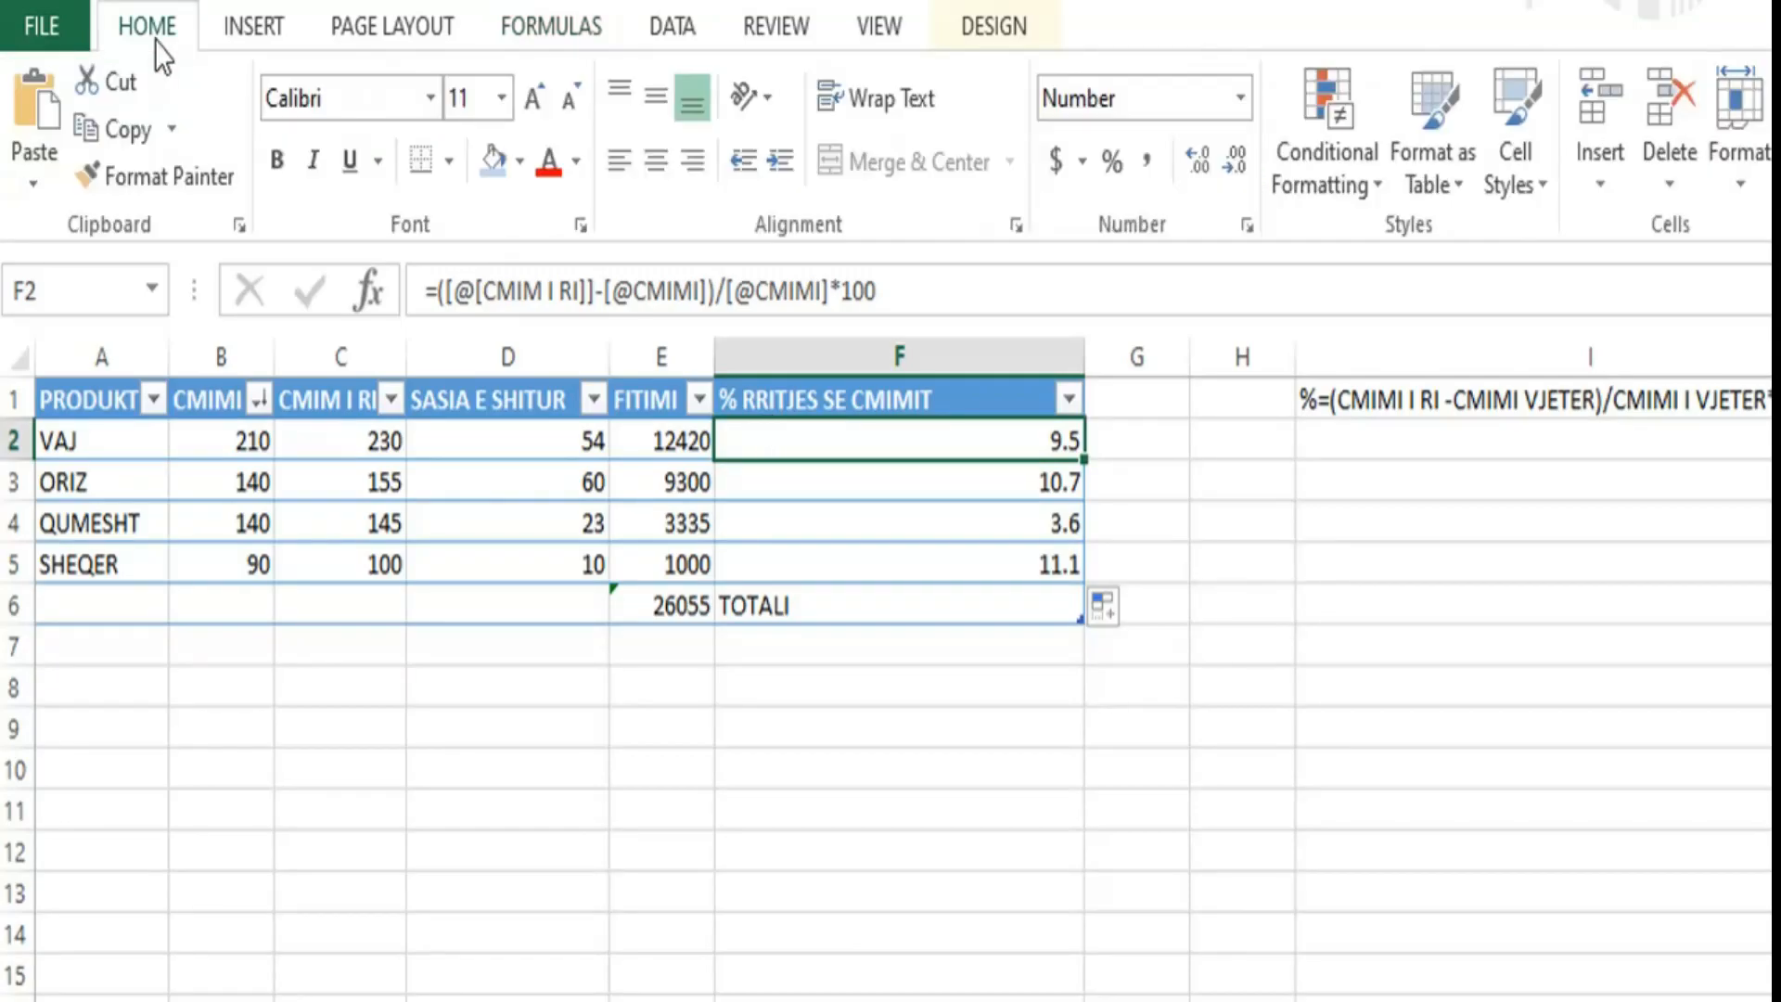
left_click(1241, 98)
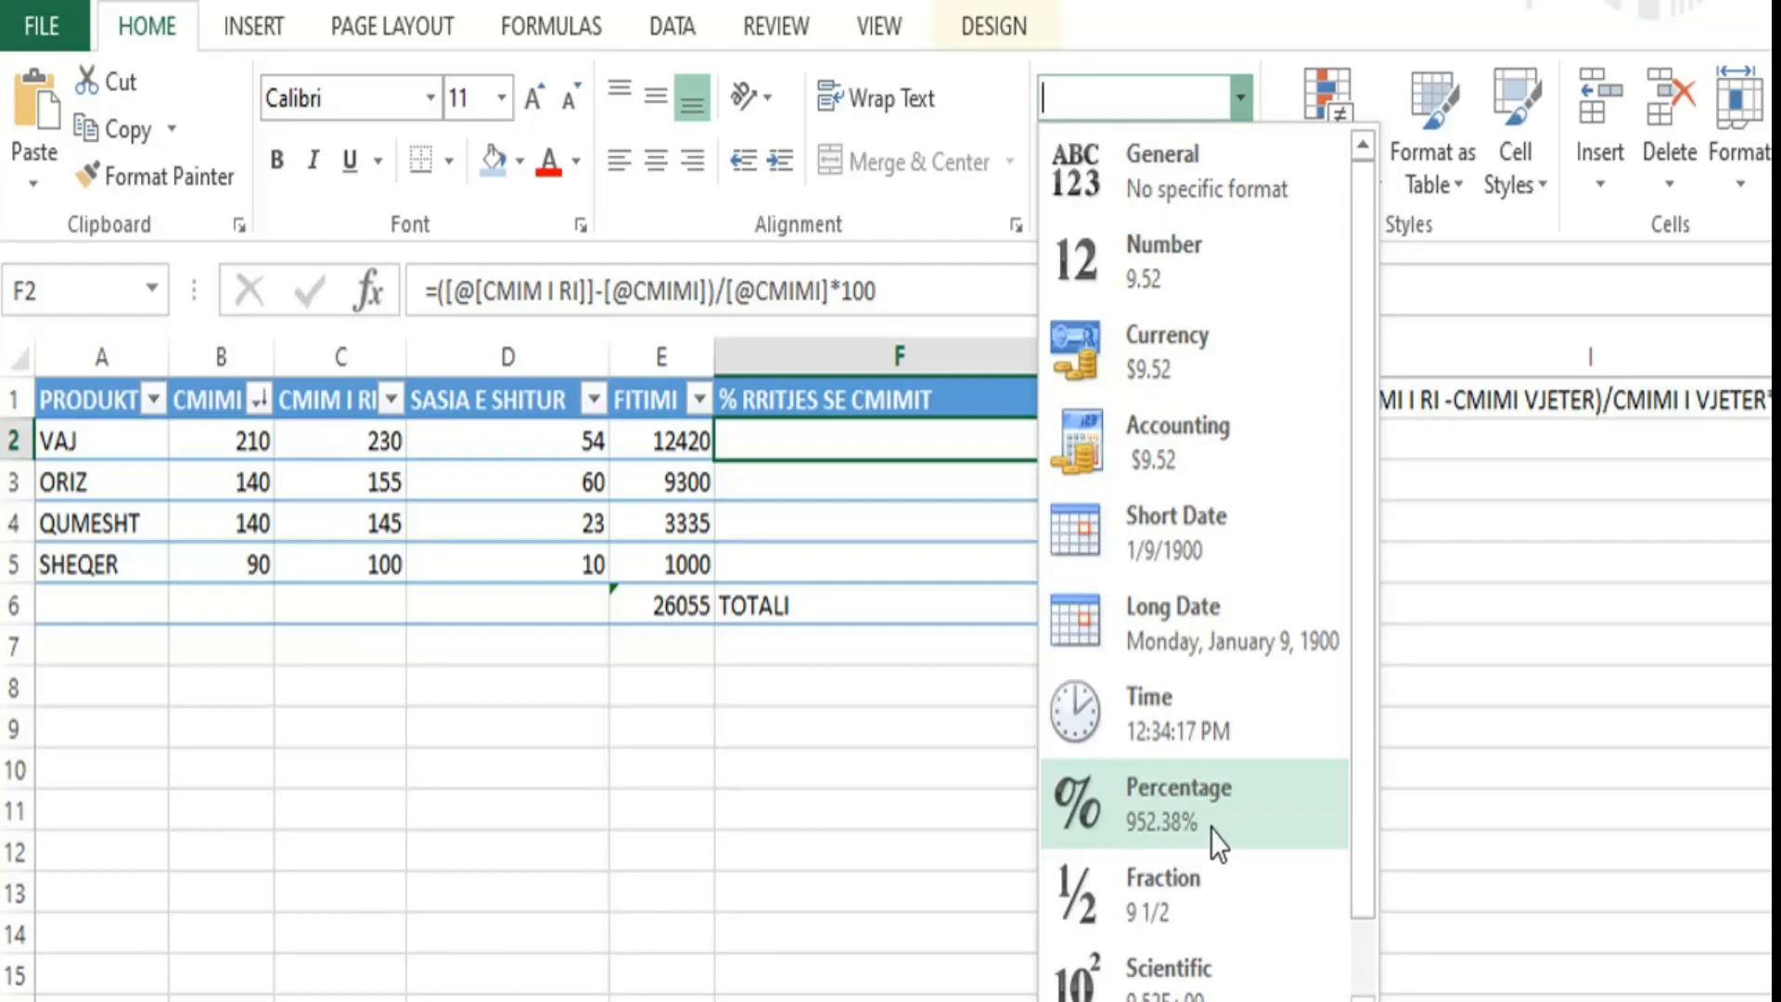
left_click(816, 486)
Clear the price increase formulas from cells F2 to F5.
left_click_drag(745, 439, 859, 562)
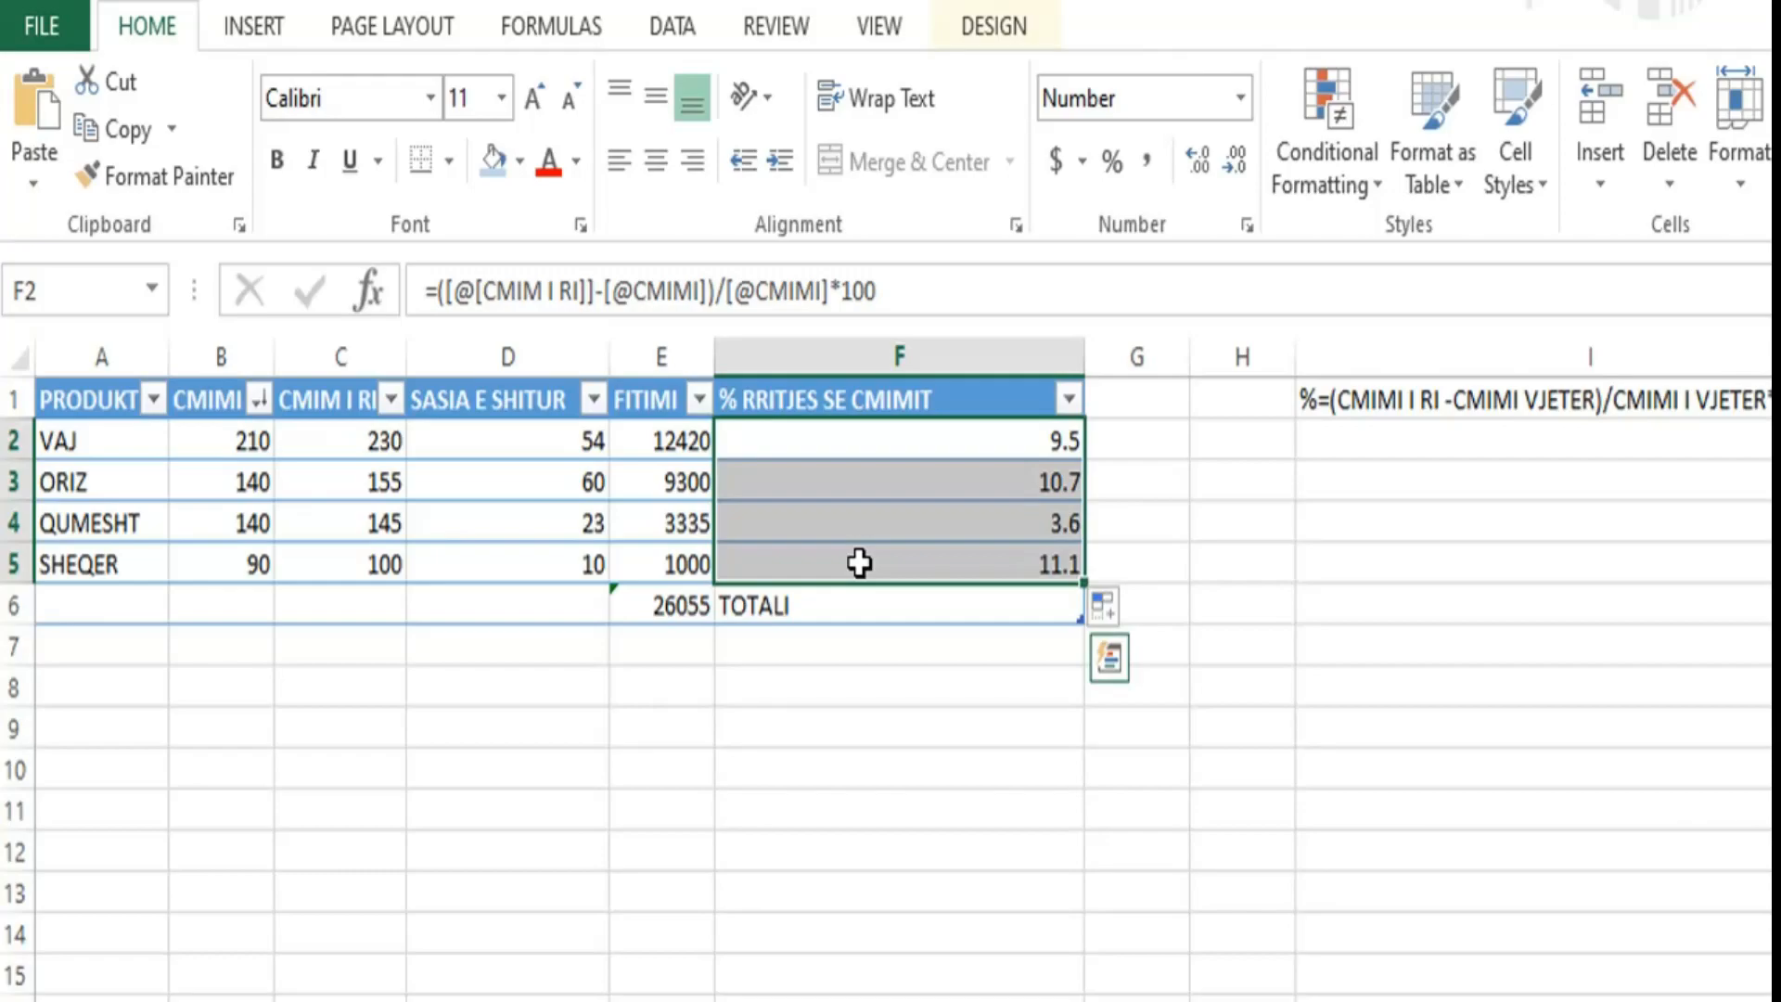
key("Delete")
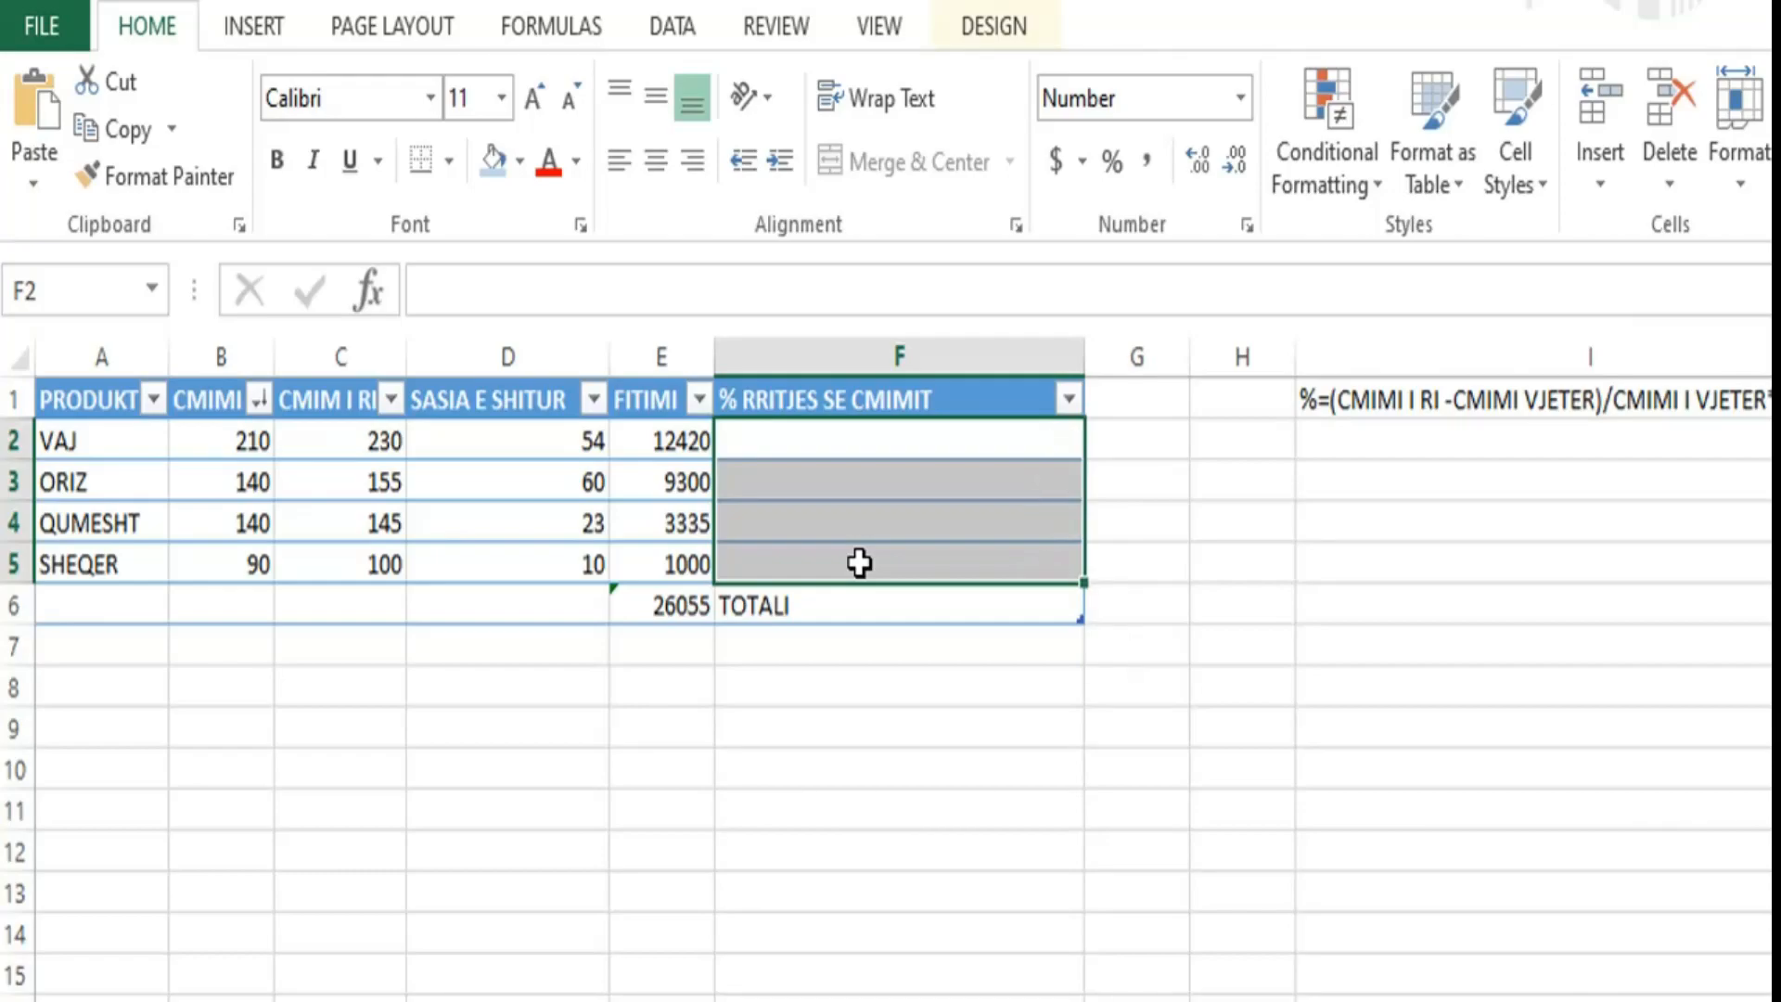
left_click(901, 440)
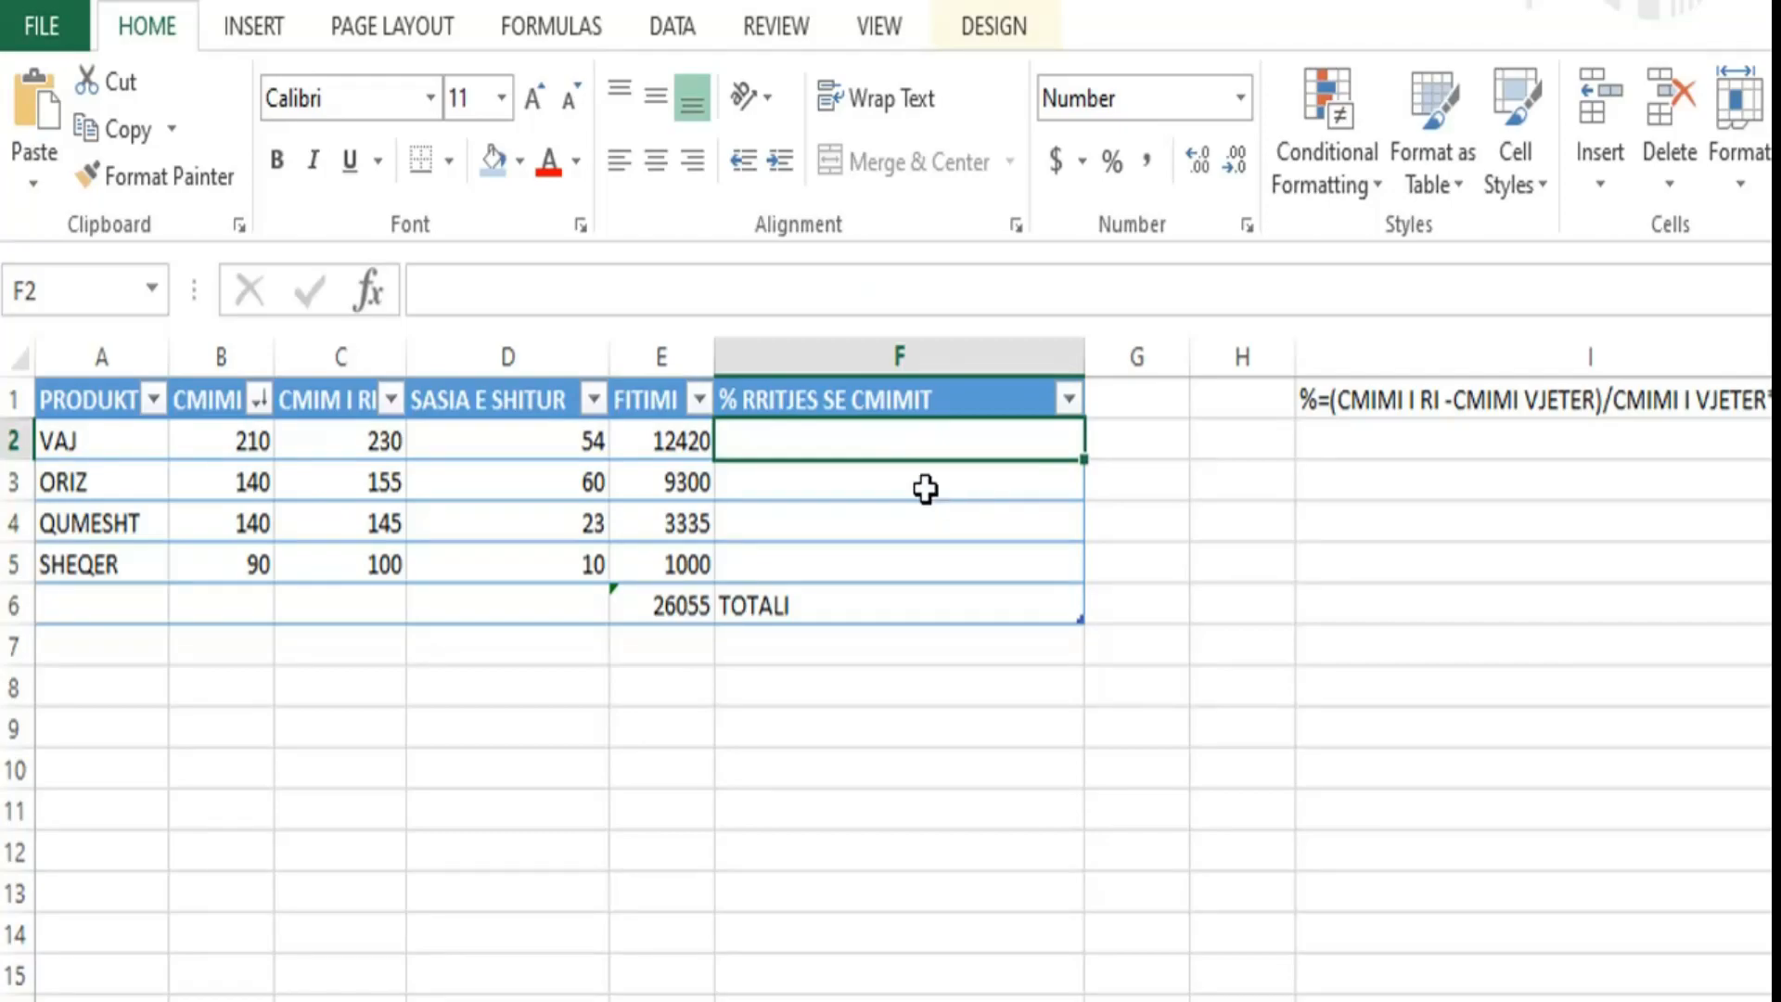
left_click(922, 484)
left_click(874, 449)
type("=")
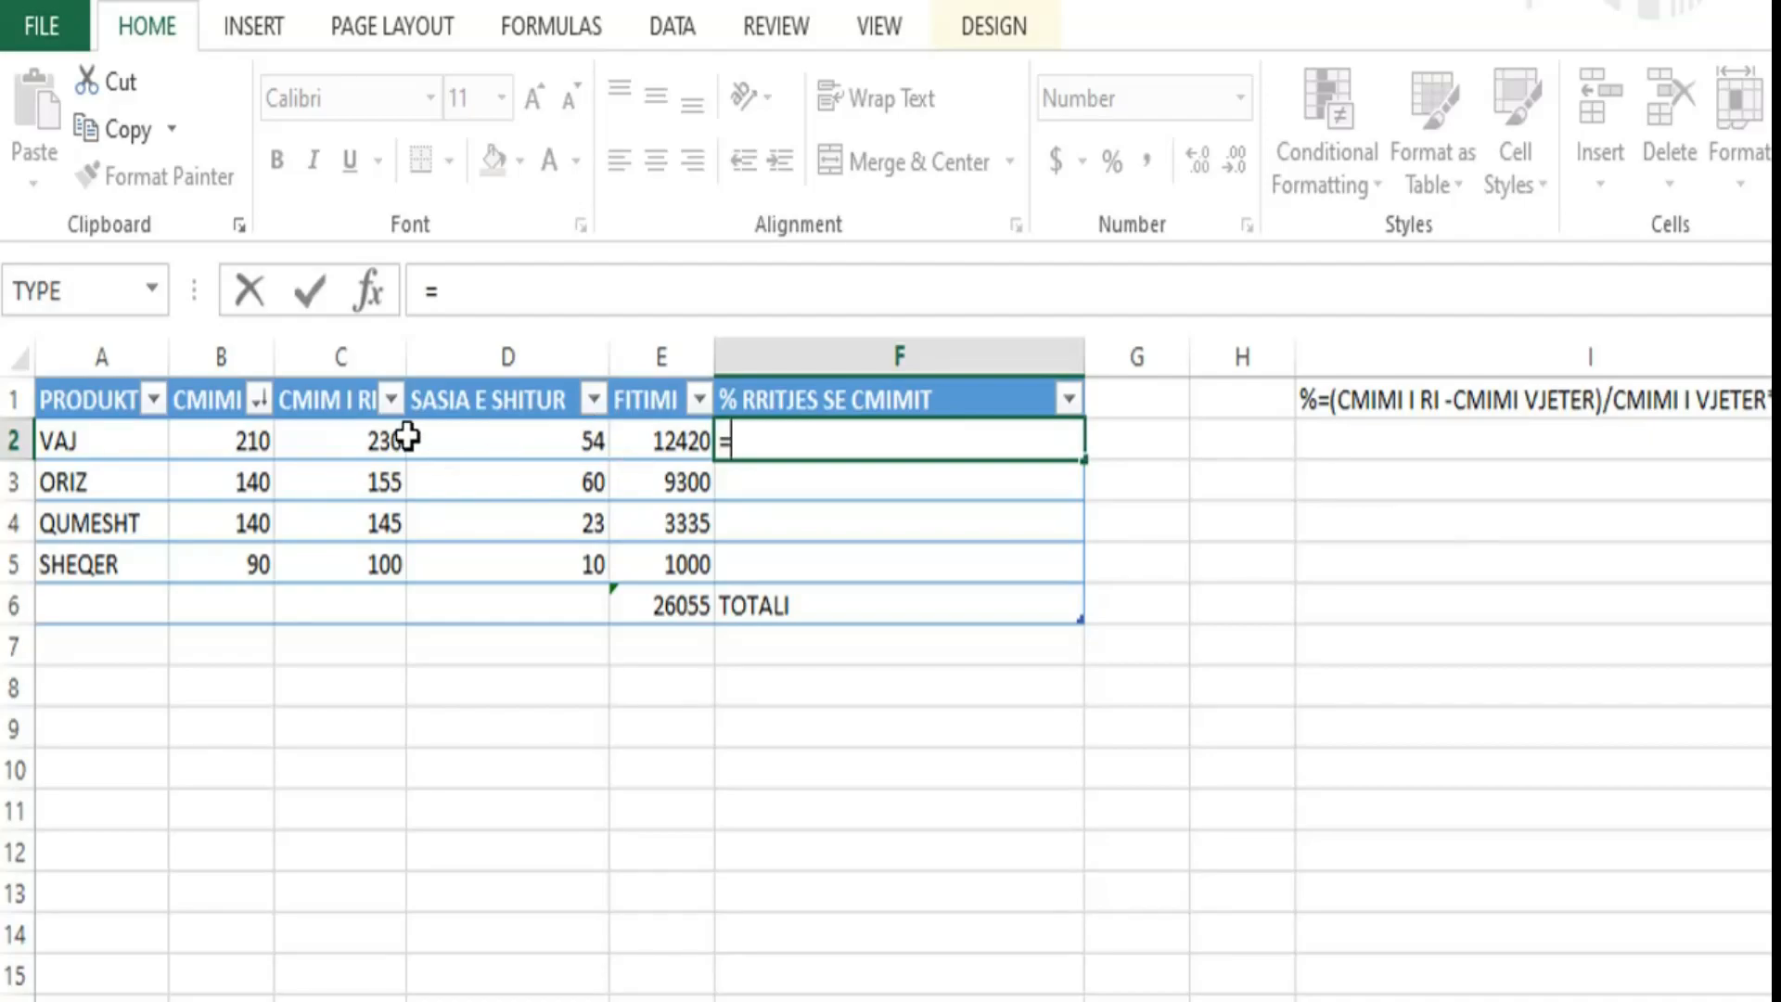
left_click(362, 441)
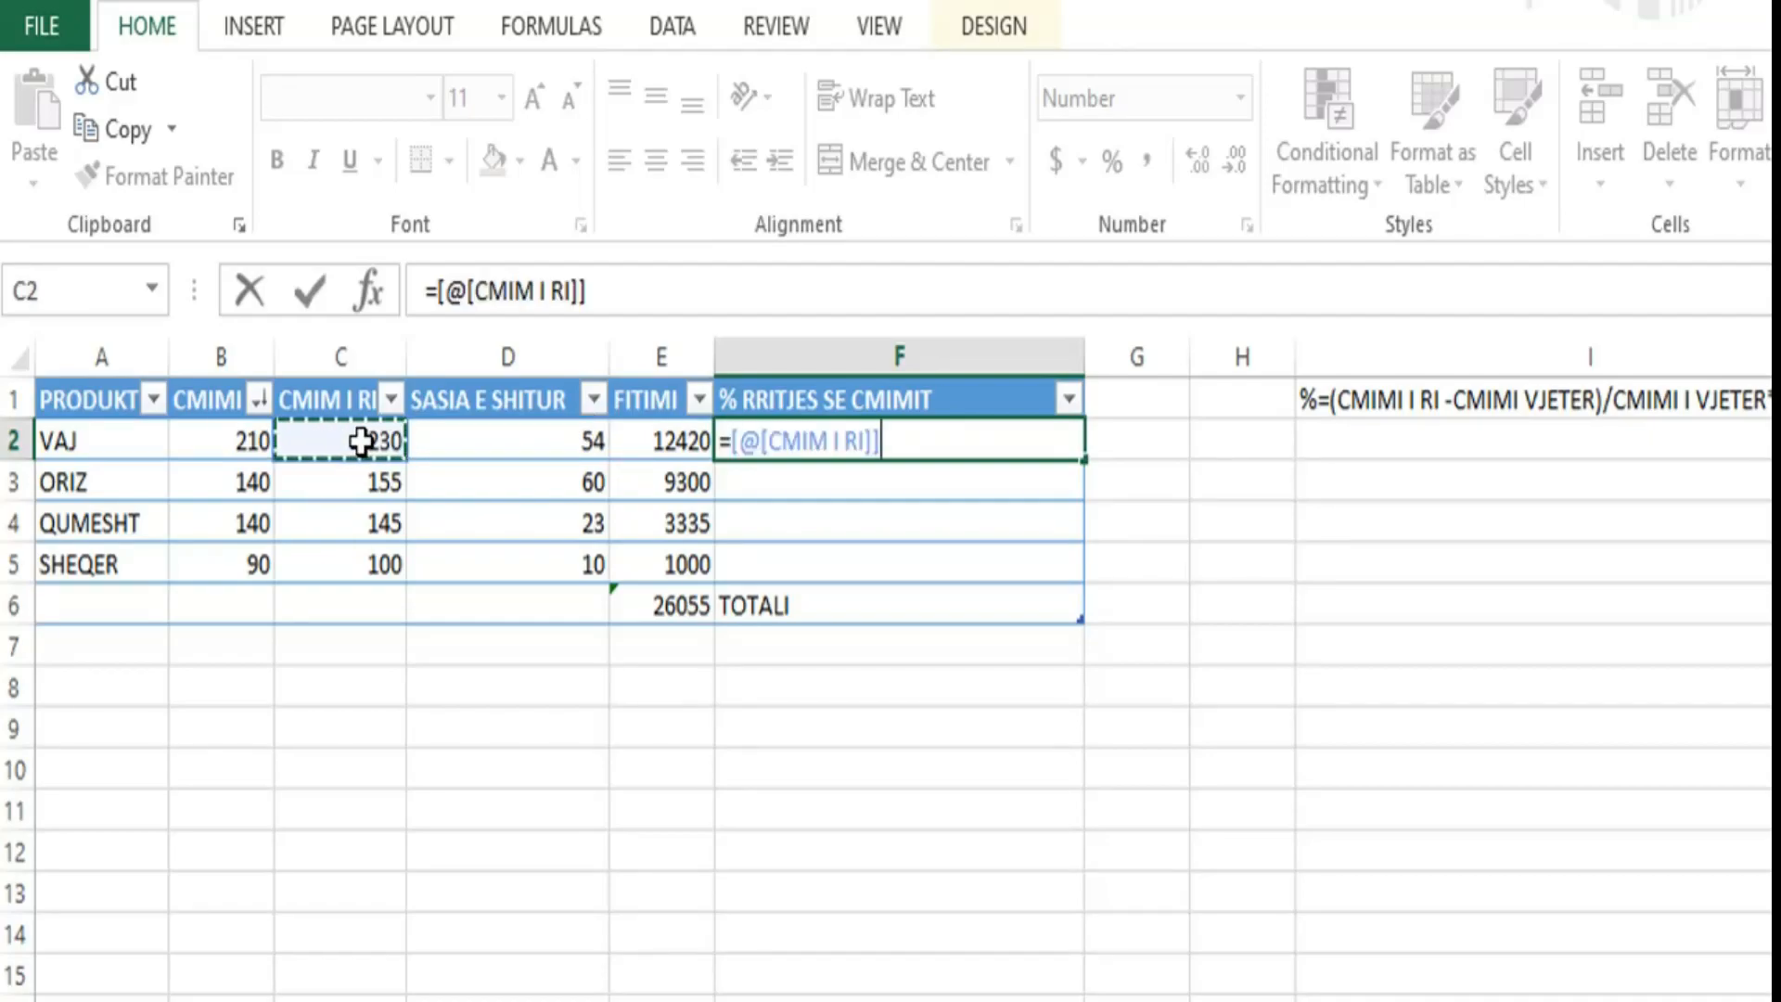
type("-")
left_click(217, 442)
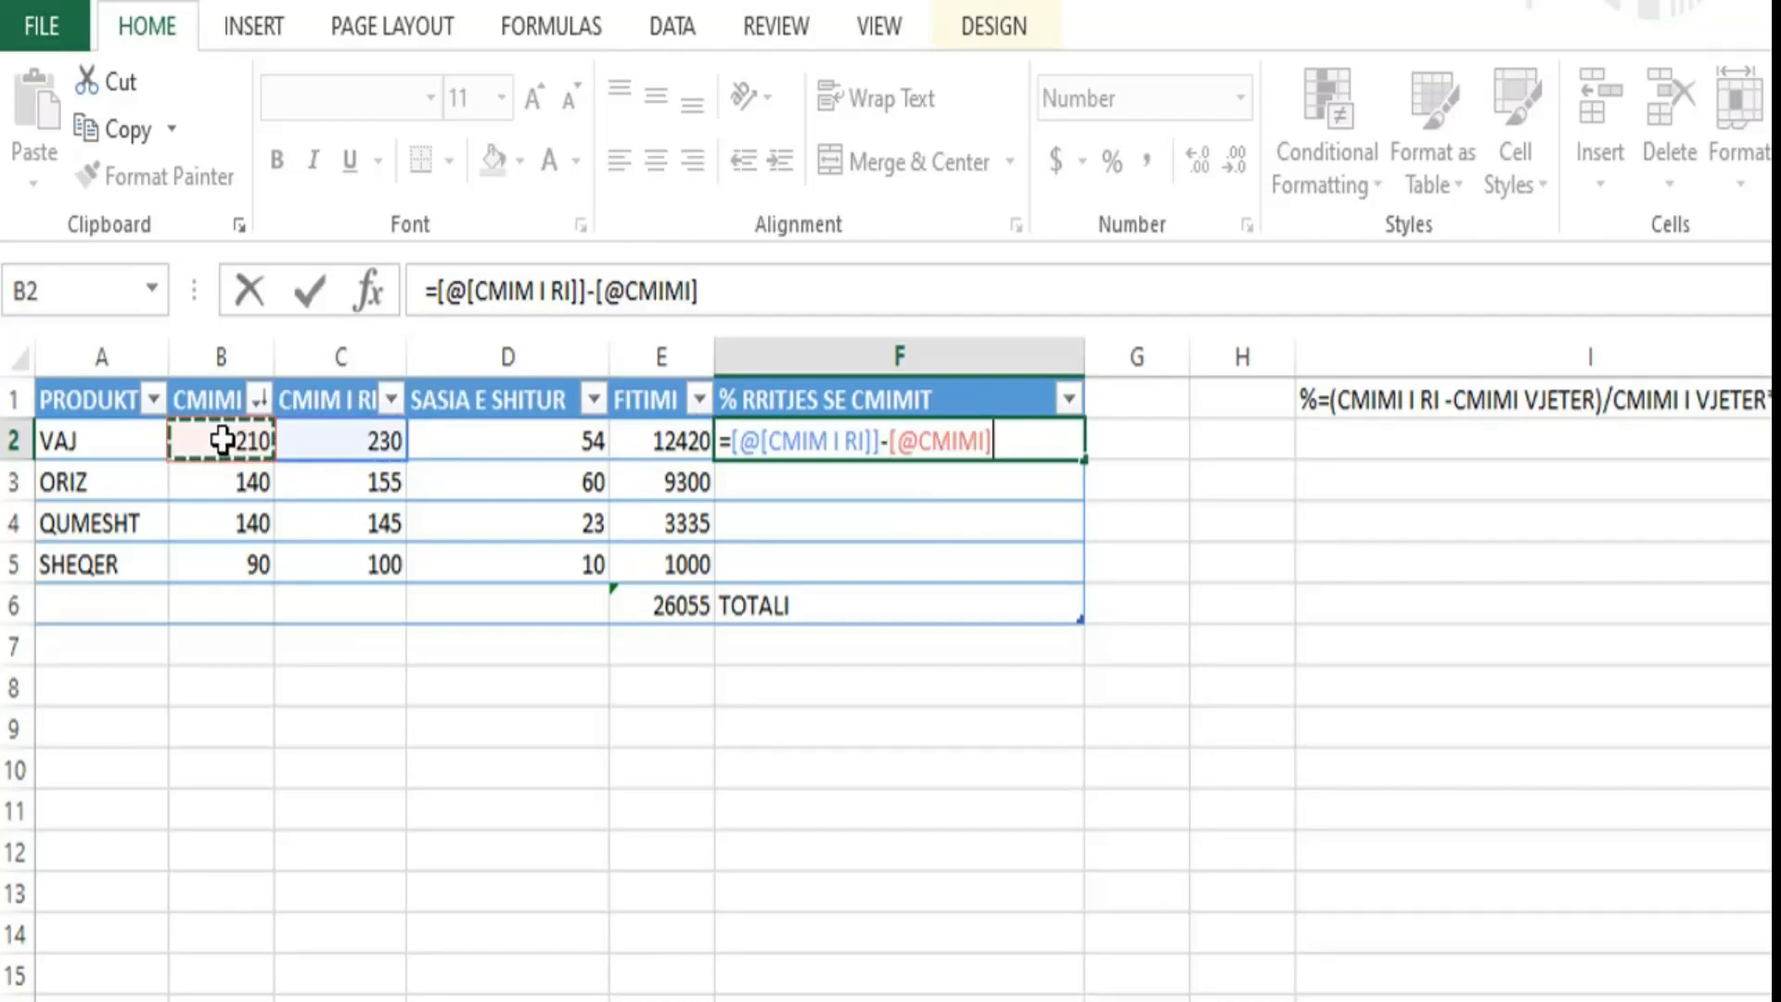
type(")")
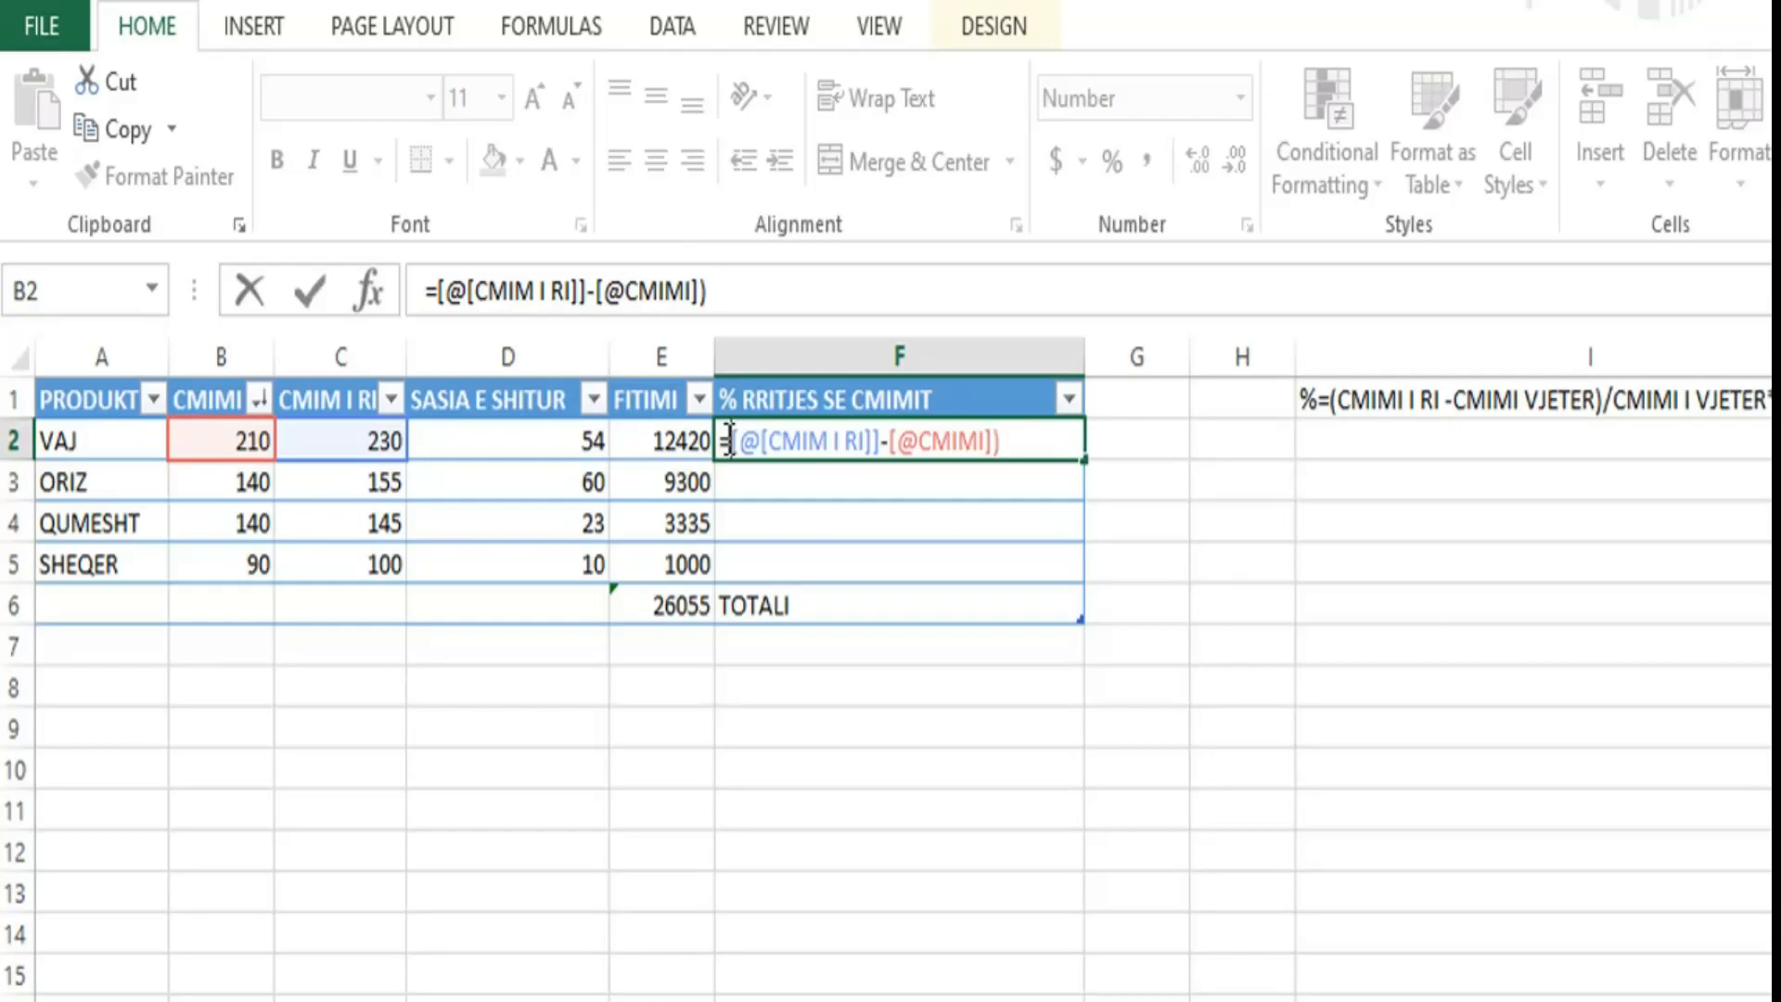
left_click(730, 441)
type("(")
left_click(1022, 441)
type("/")
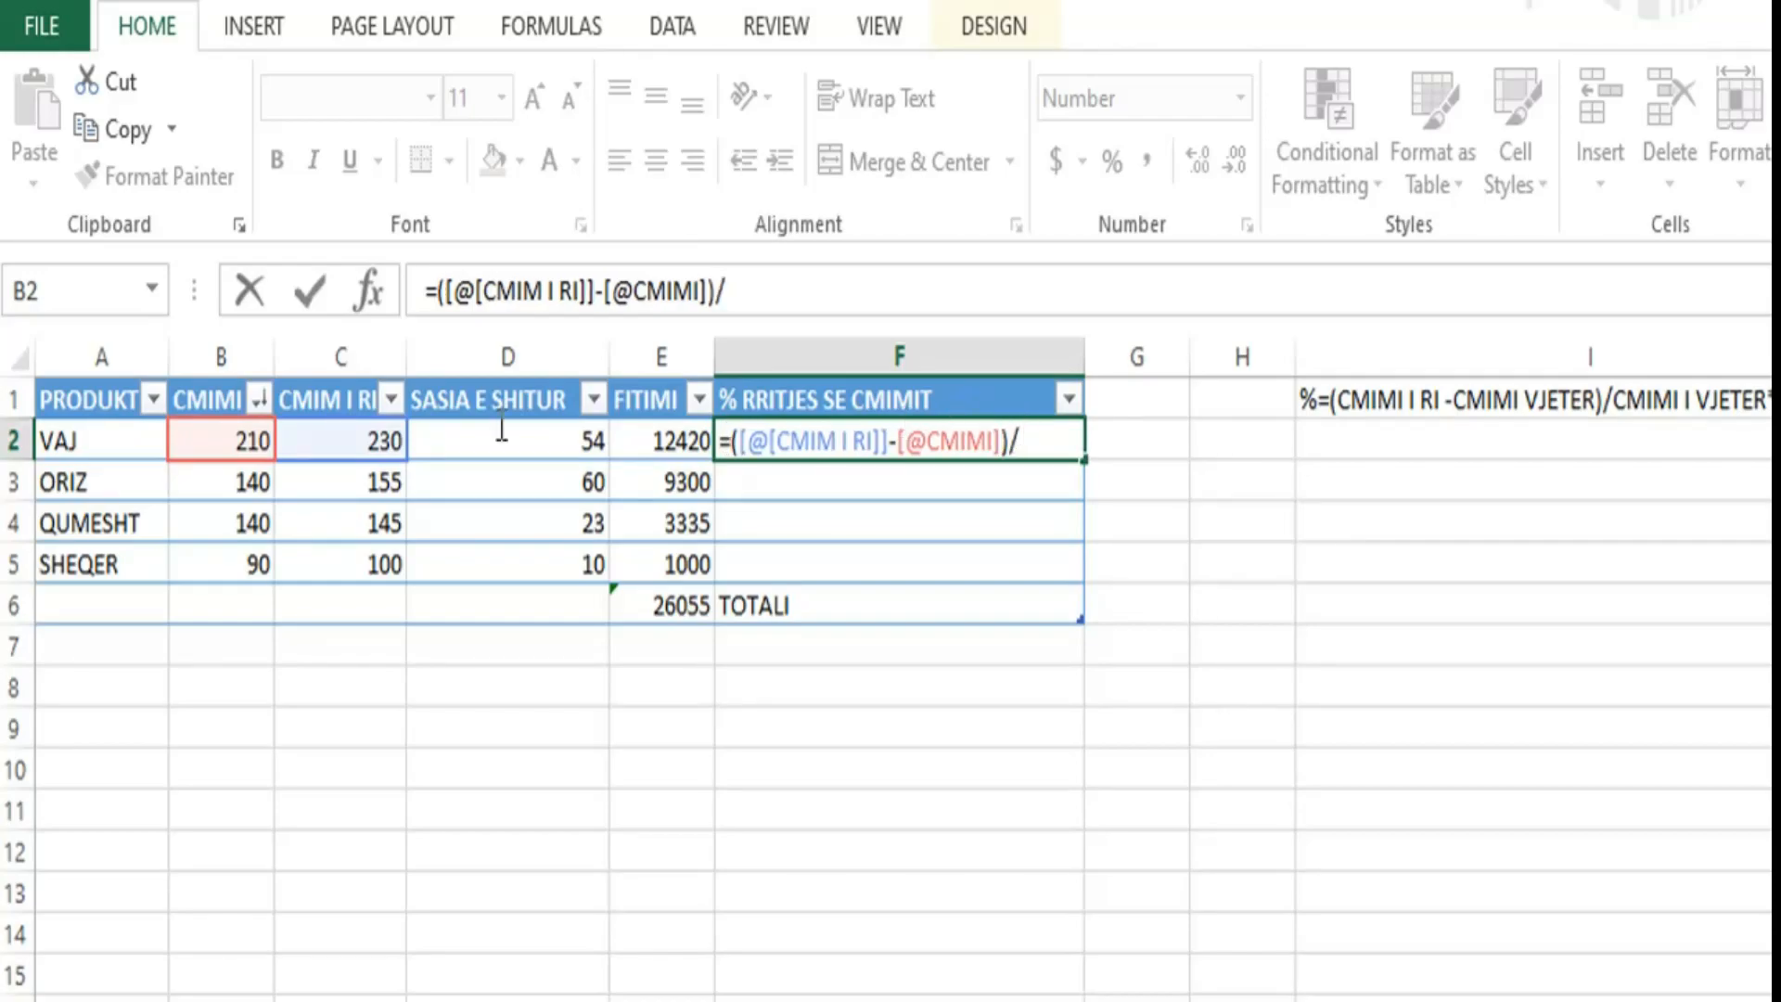
left_click(234, 442)
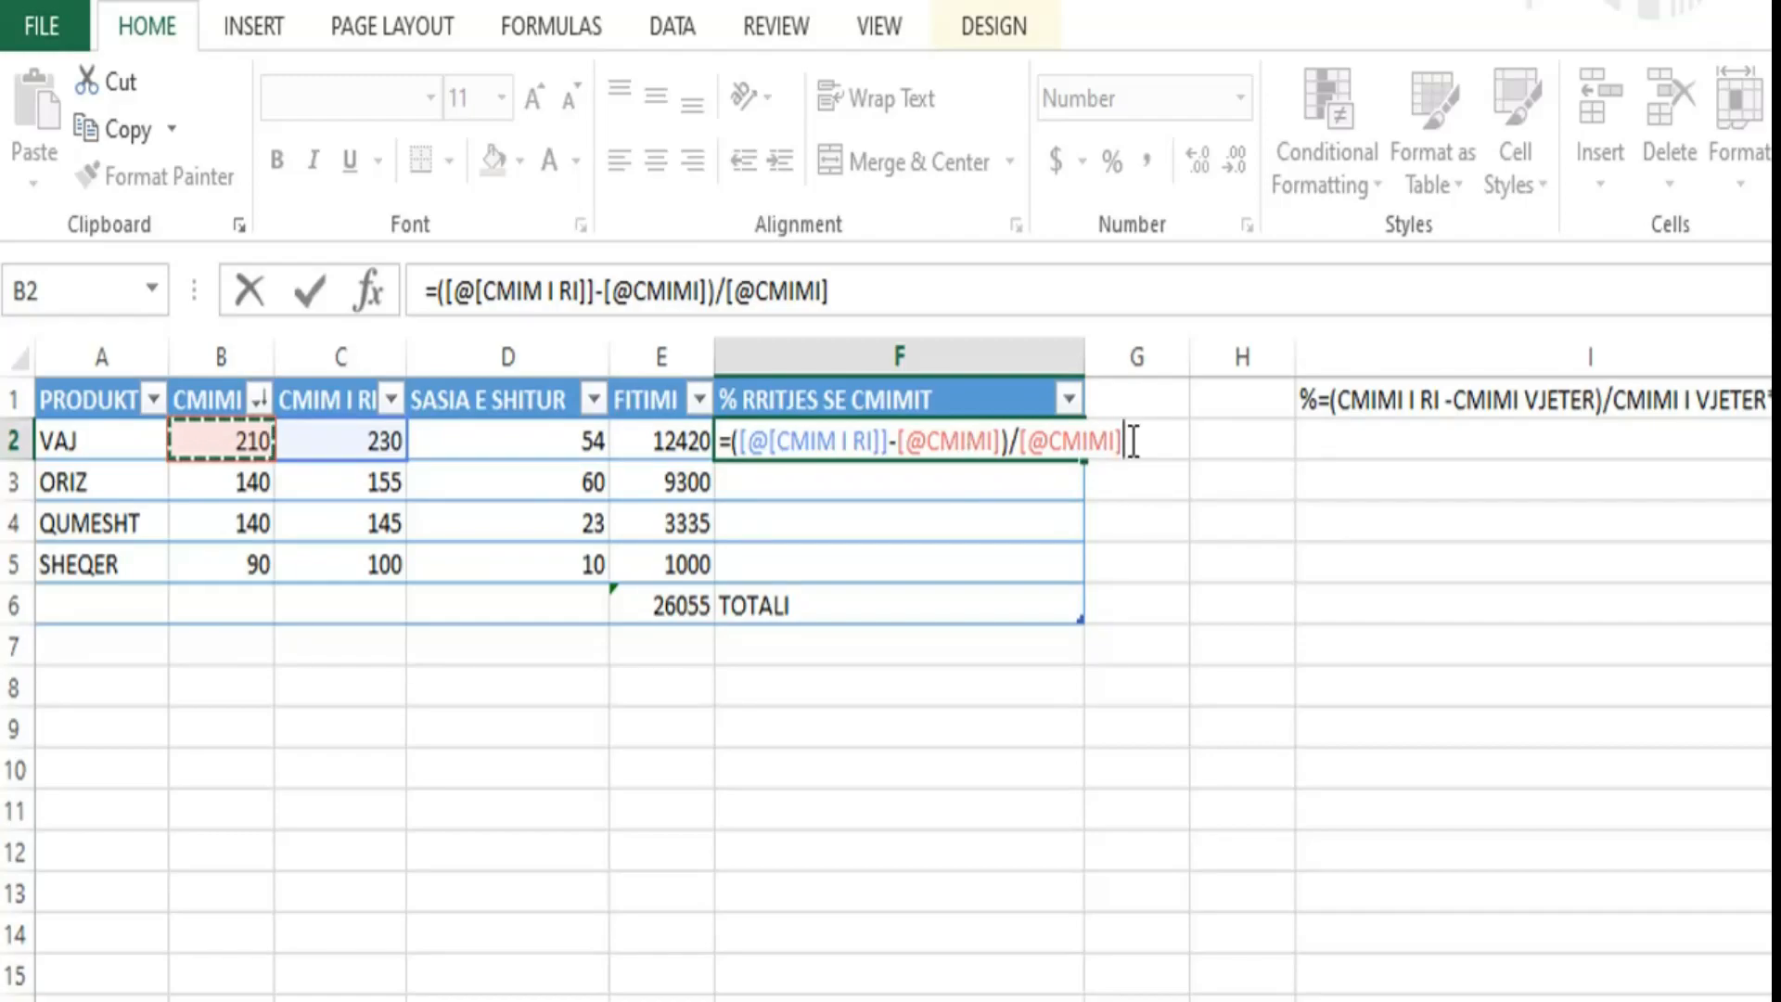
key("Return")
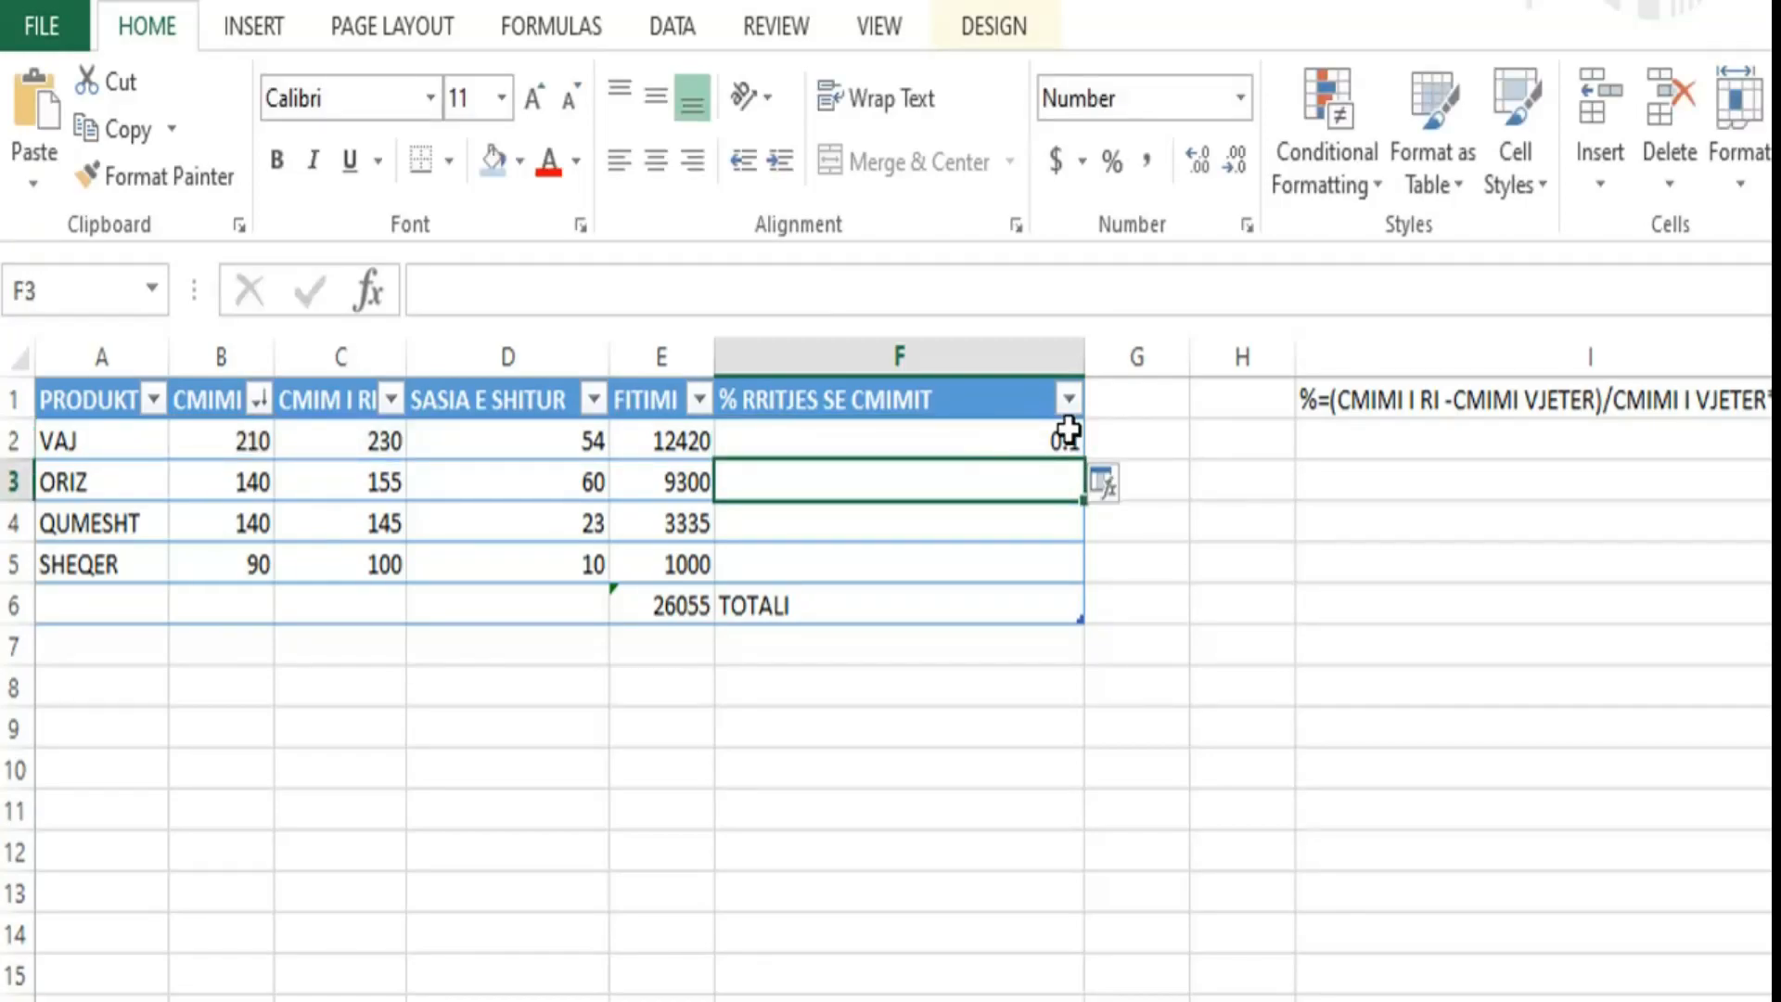
Format the price increase in cell F2 as Percentage and copy its formula and format down through cell F5.
left_click(1043, 433)
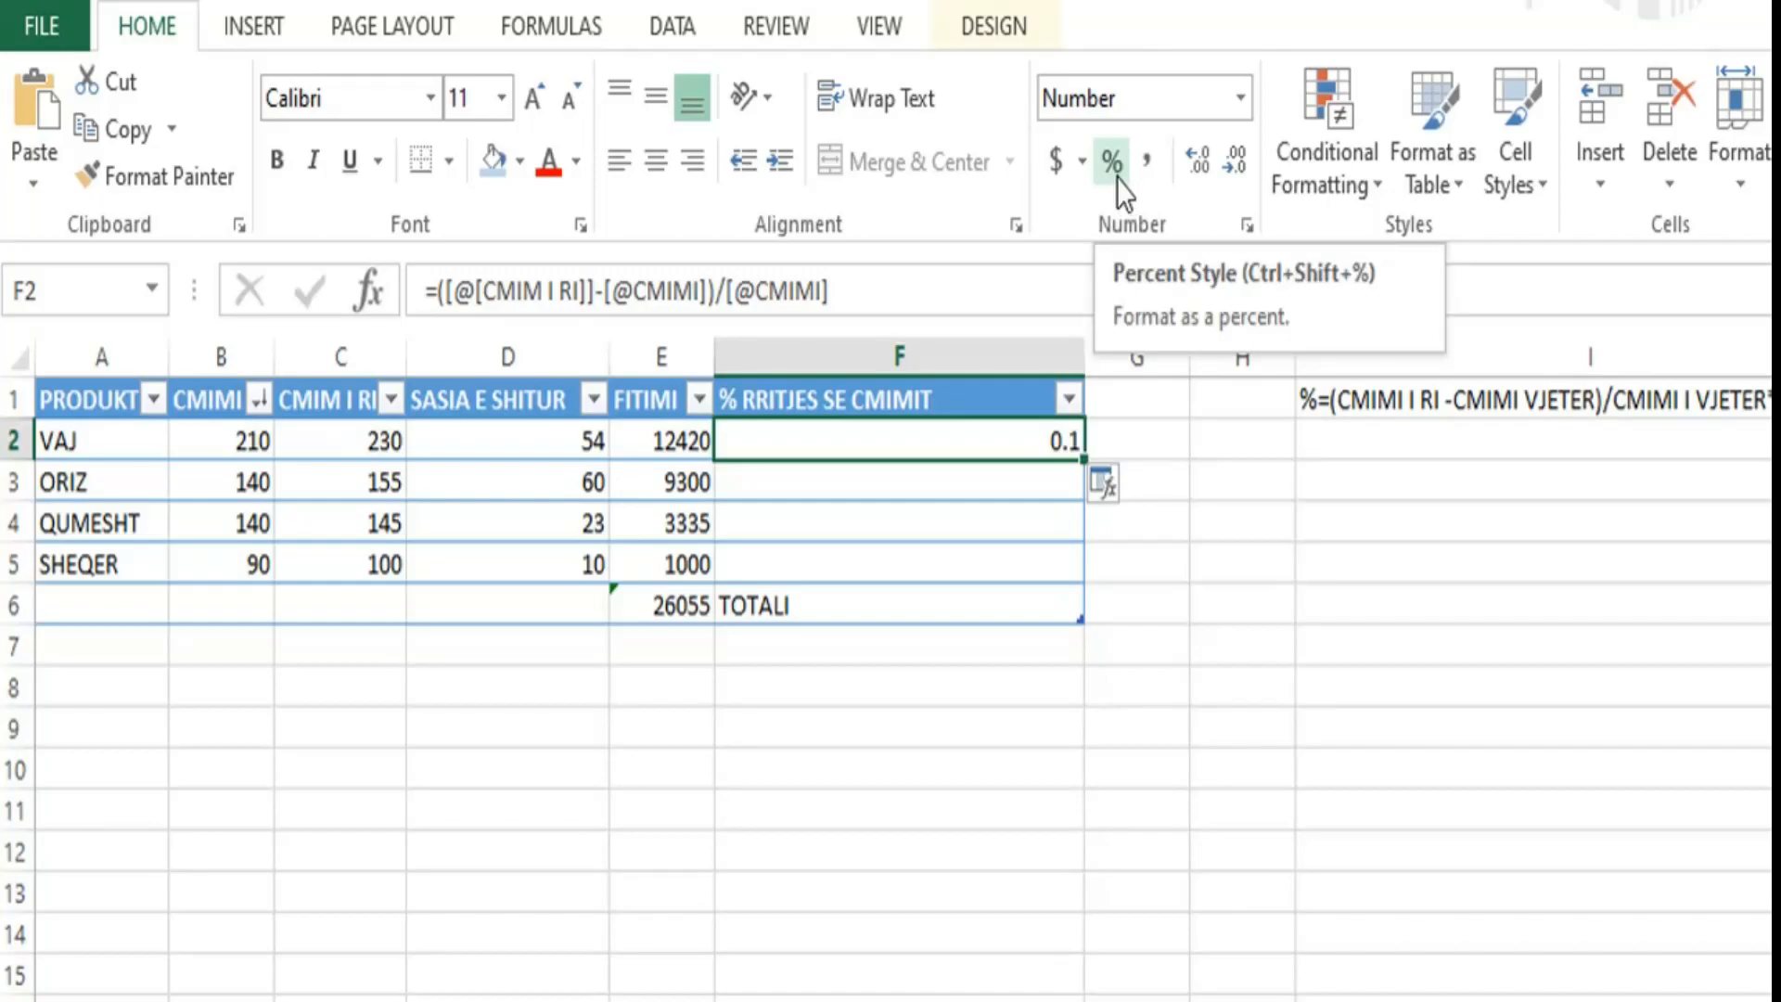
left_click(1242, 98)
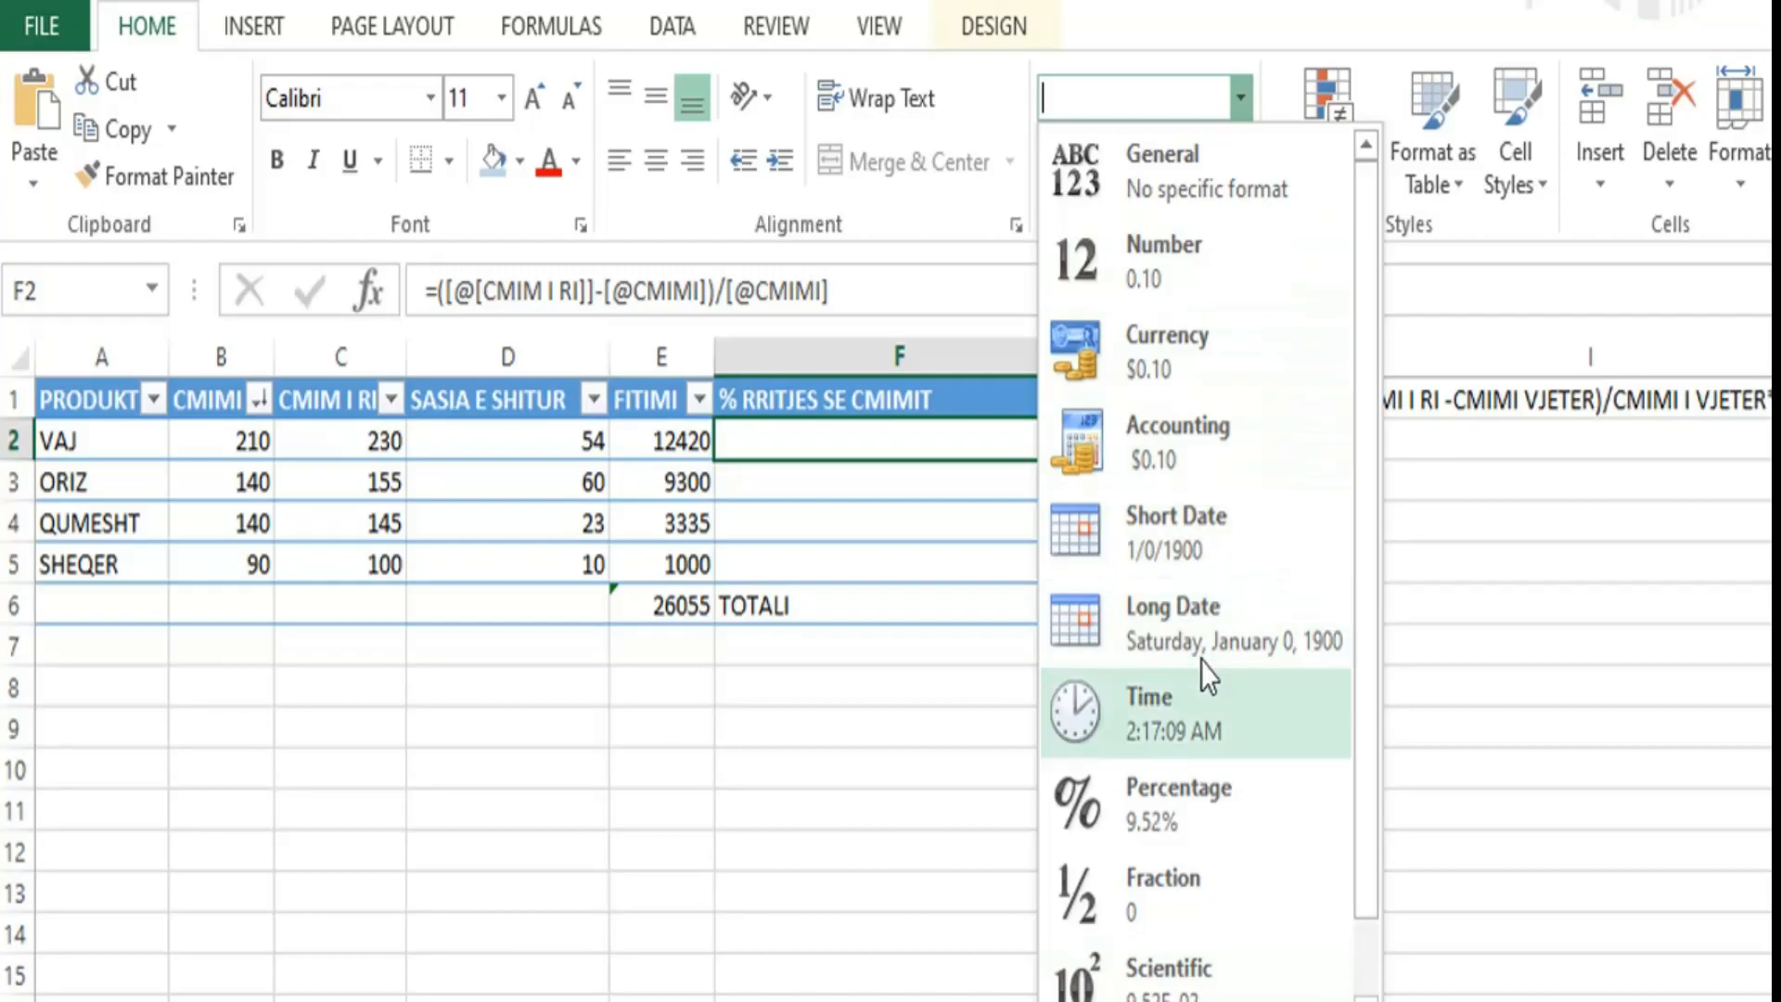
left_click(1230, 817)
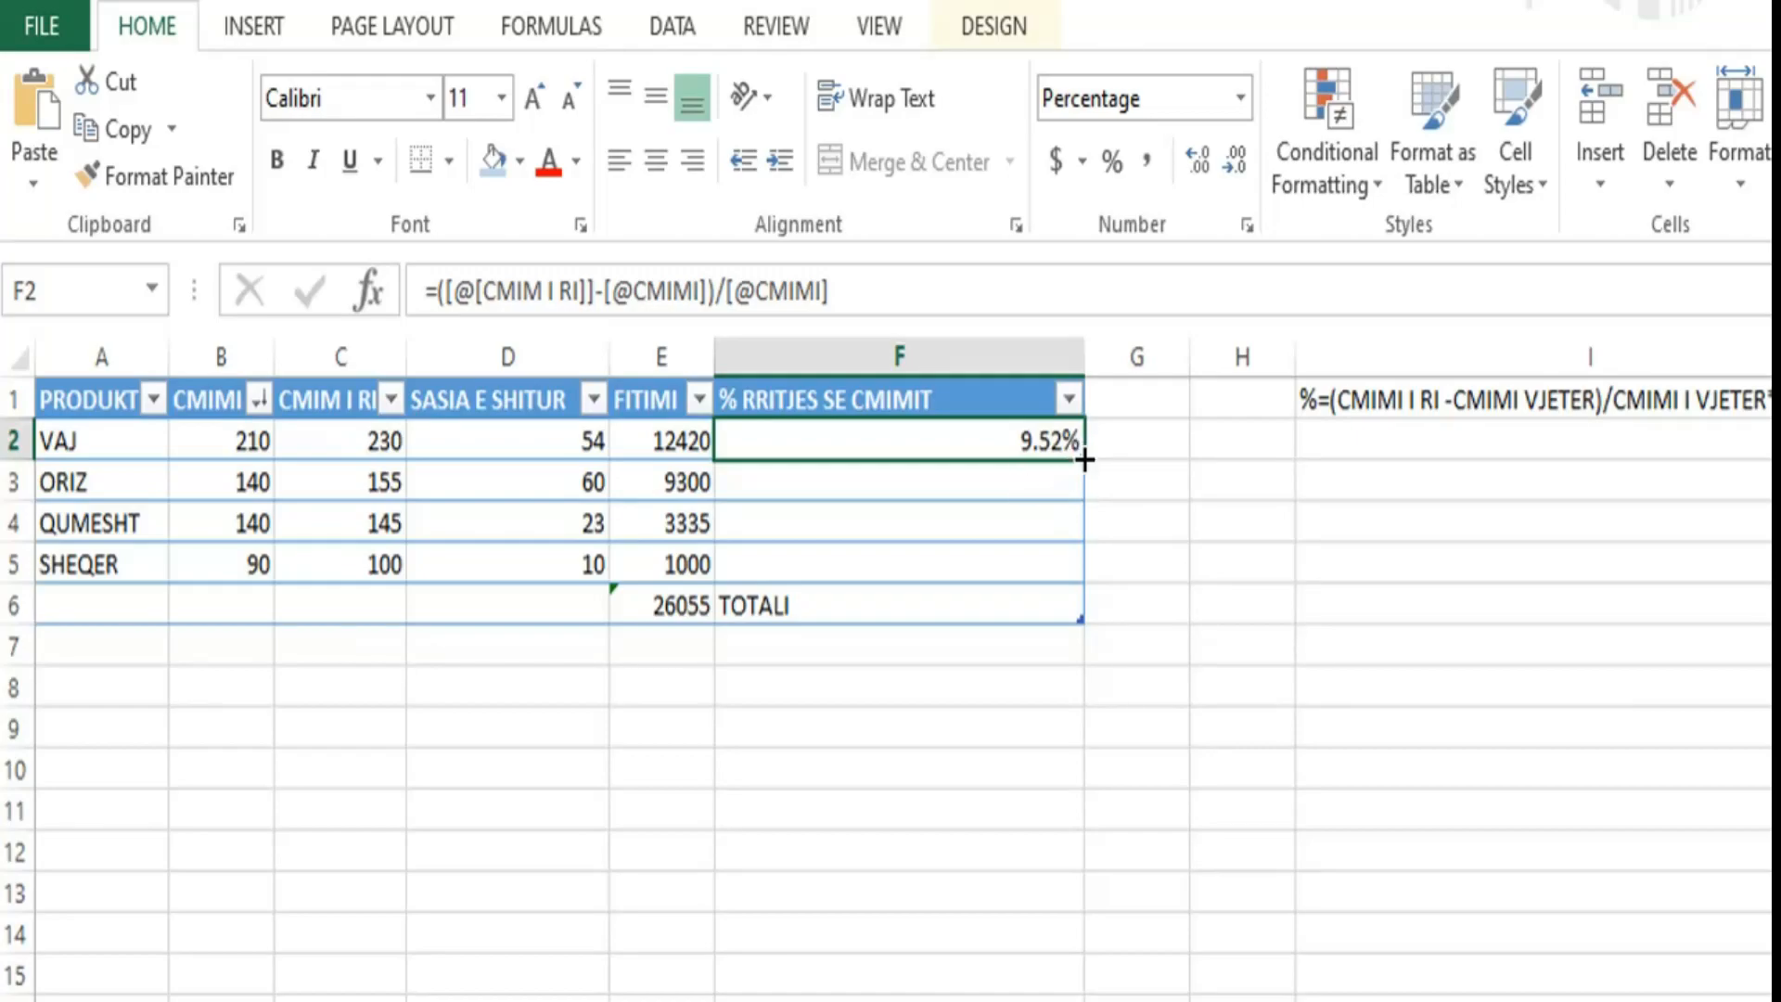
left_click_drag(1085, 460, 1076, 575)
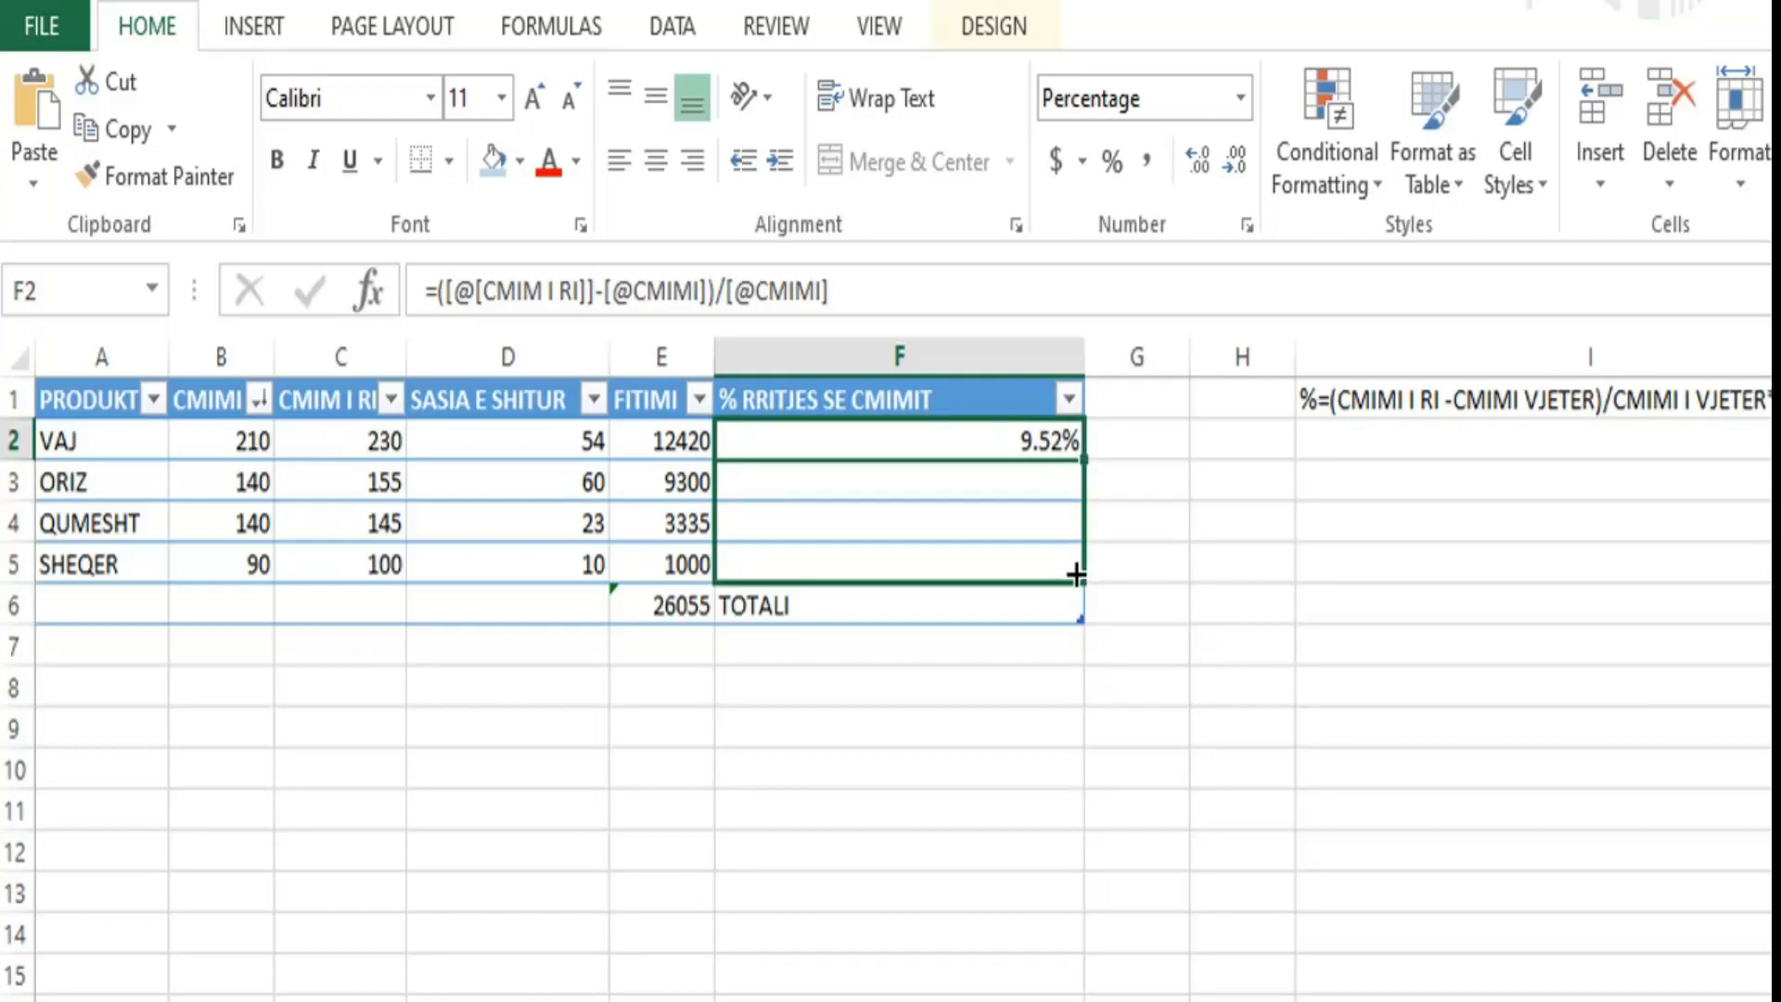
left_click_drag(1076, 575, 1076, 575)
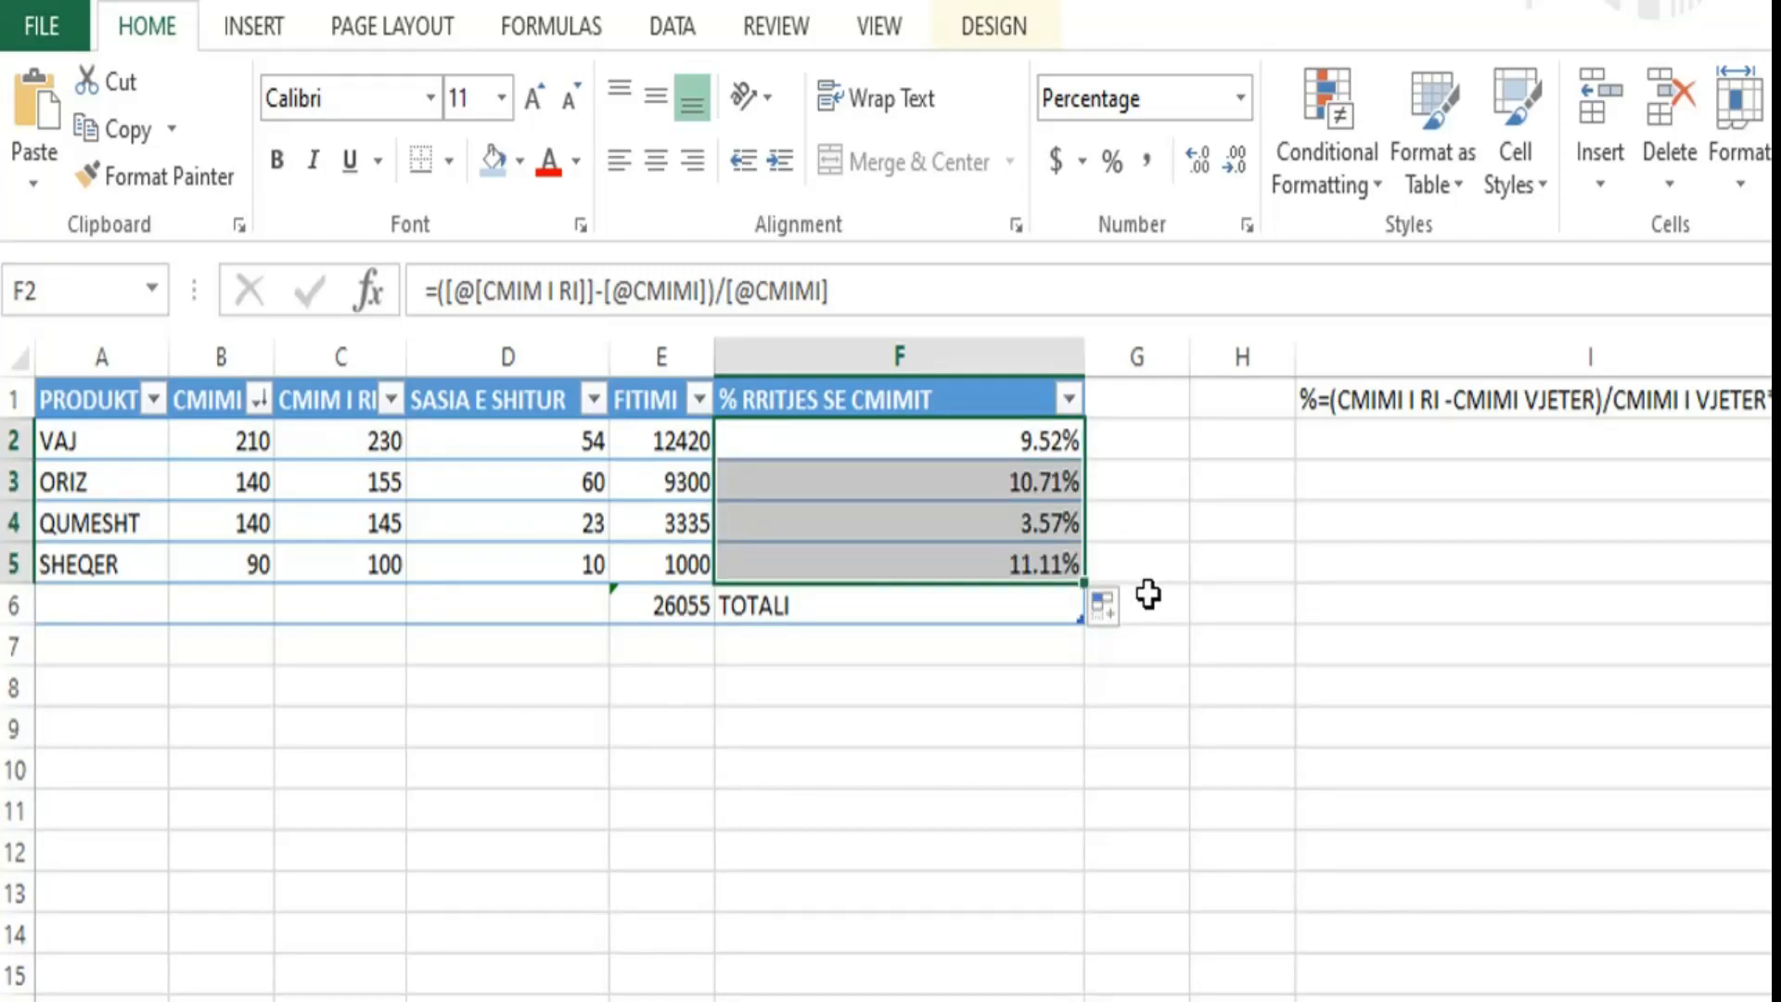
left_click(1114, 397)
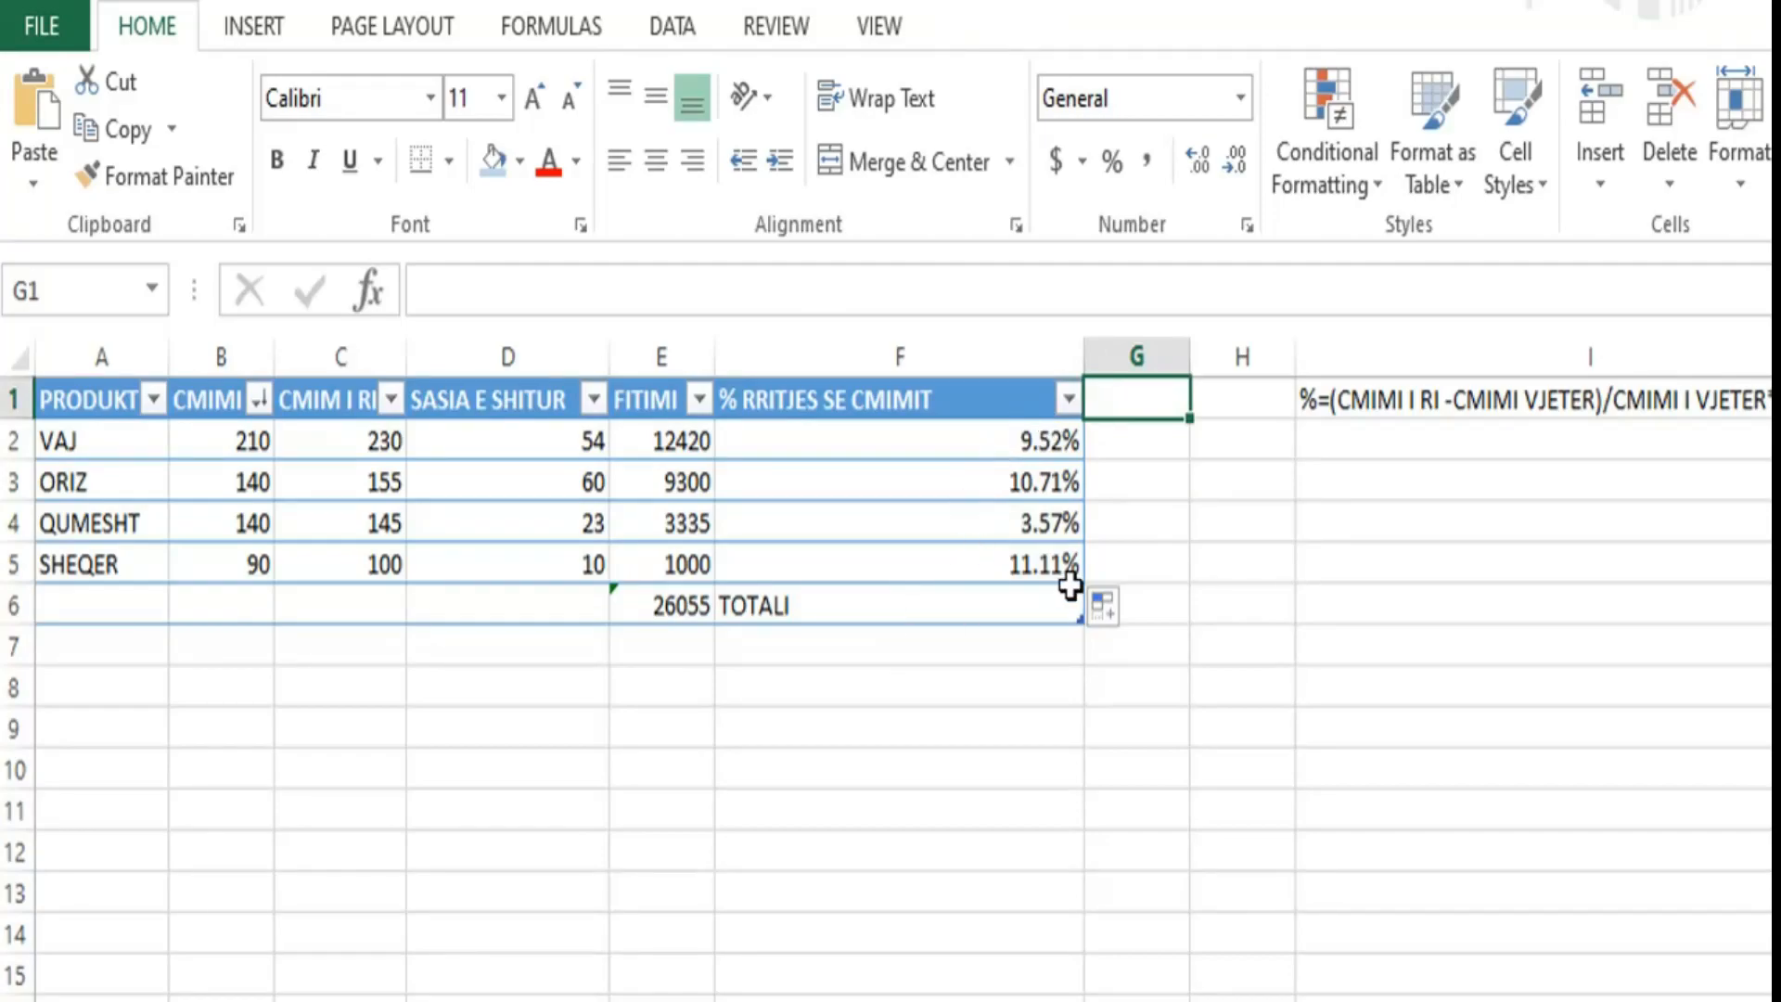
left_click(1133, 442)
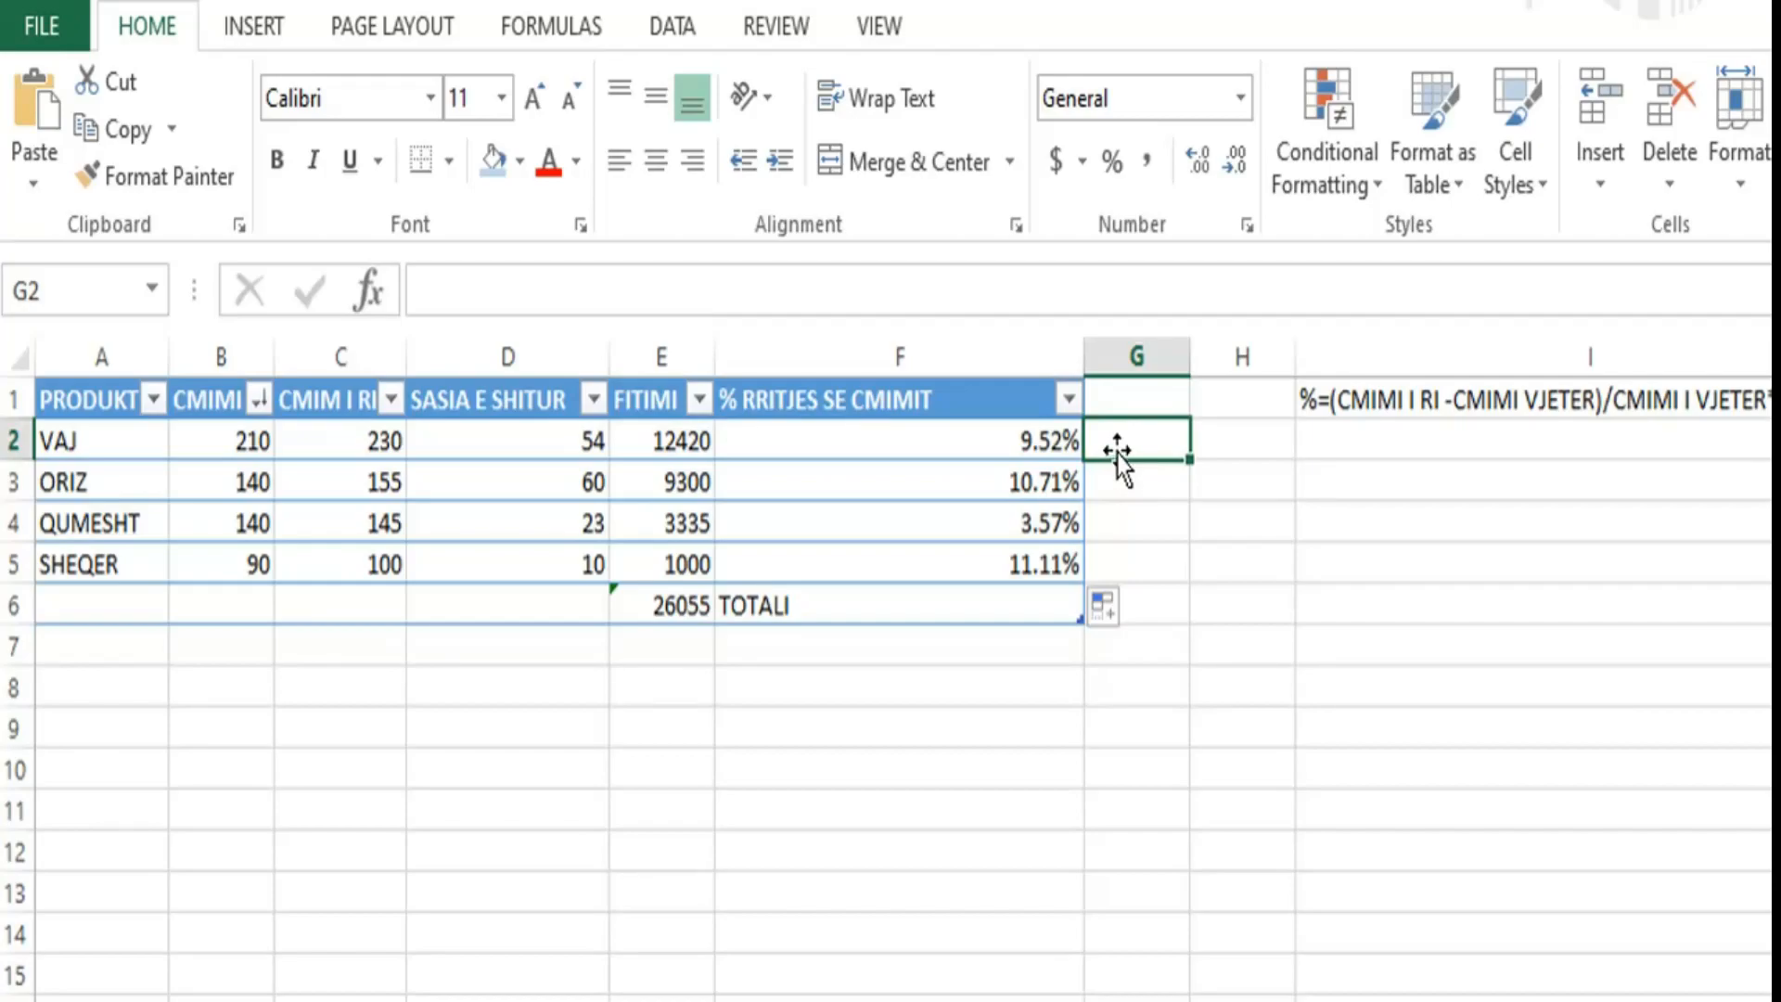
type("=")
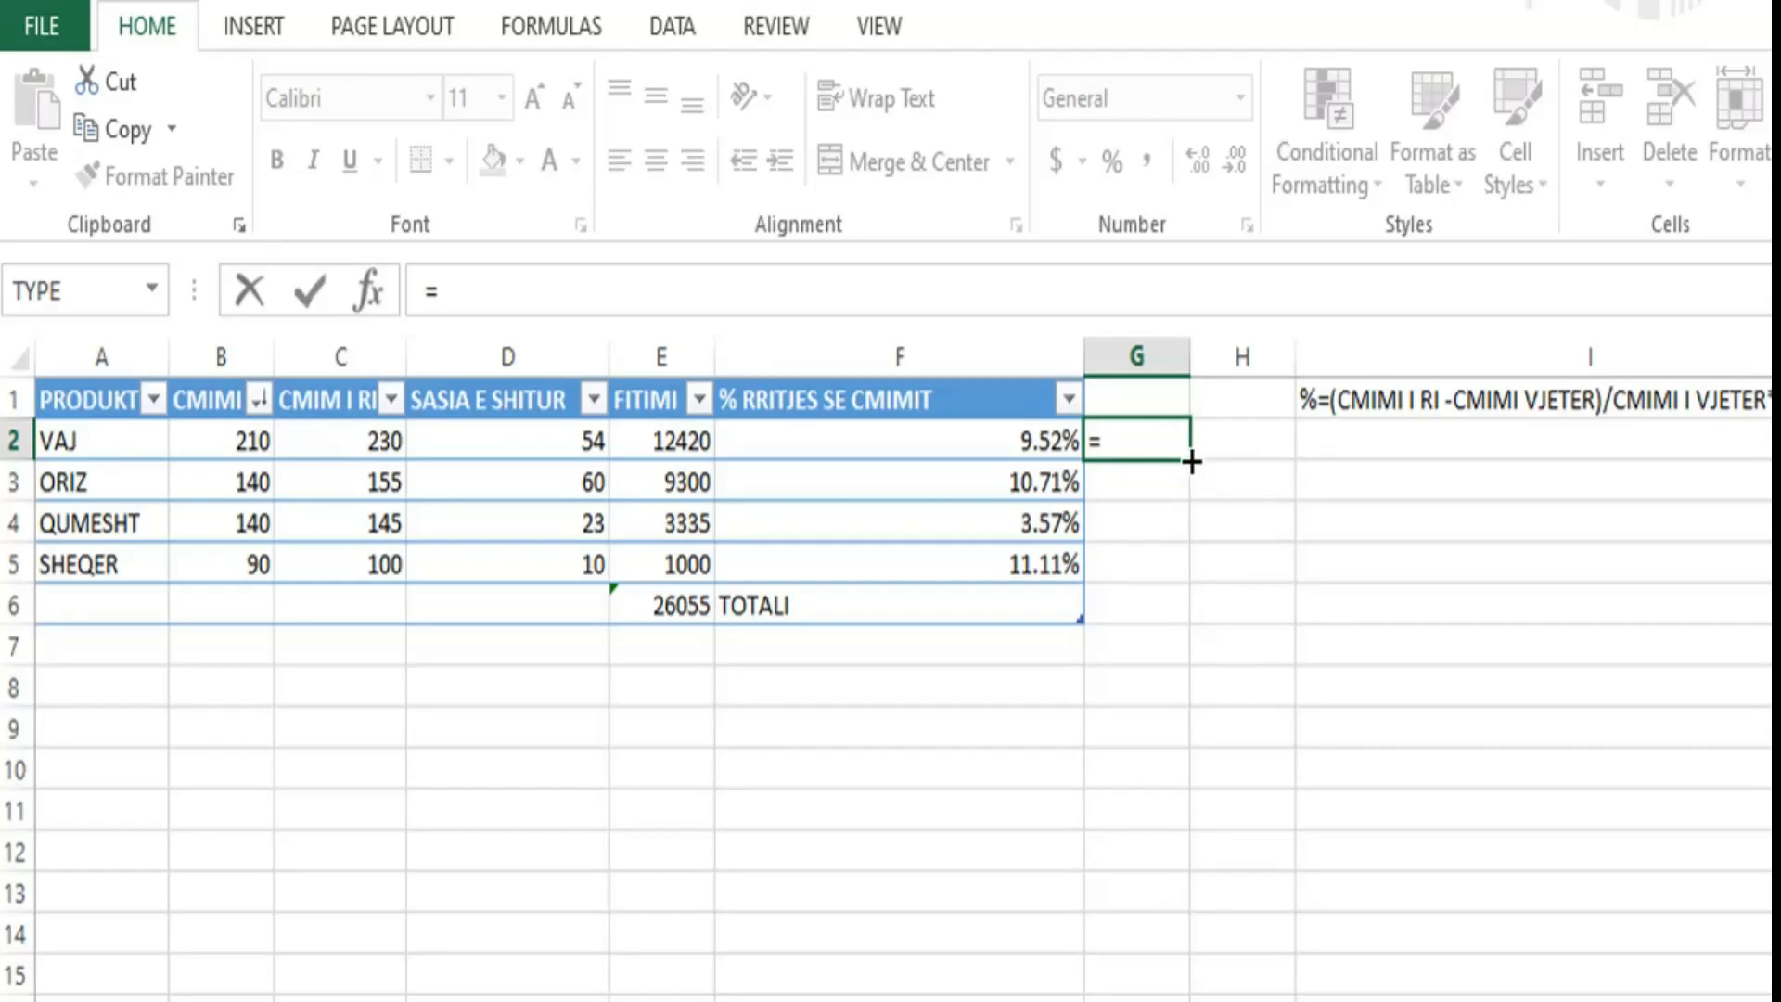
key("Escape")
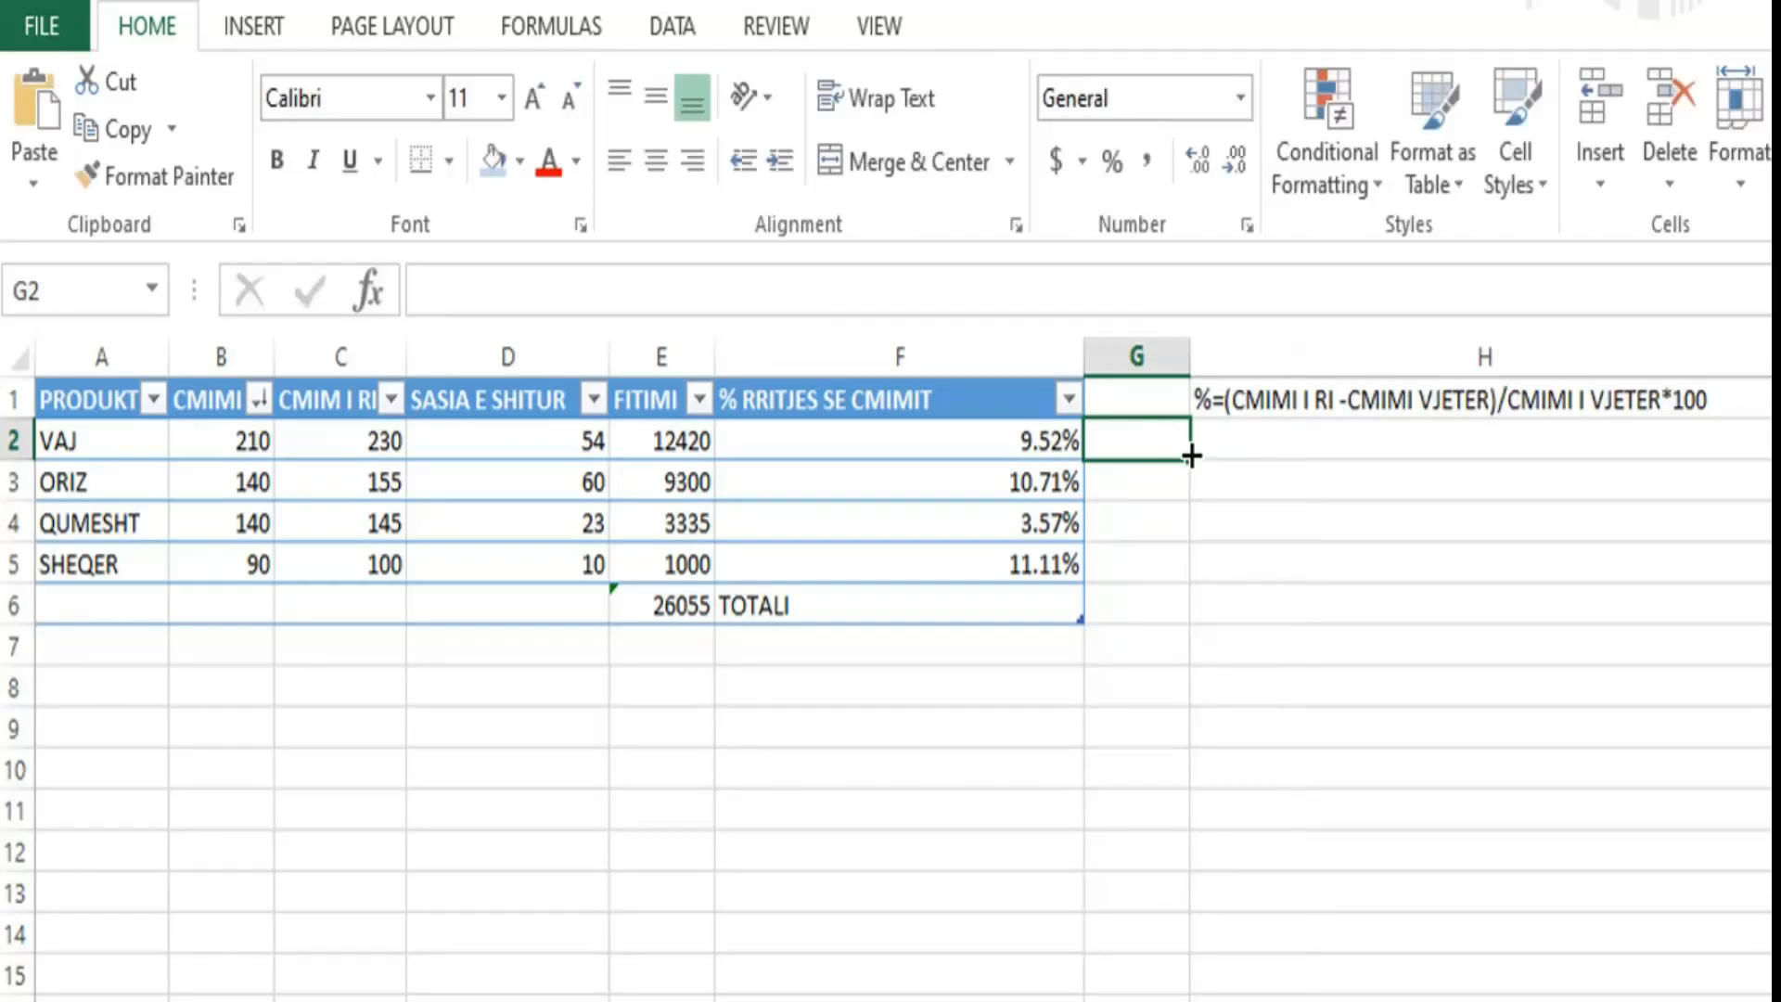
left_click_drag(1189, 459, 1178, 614)
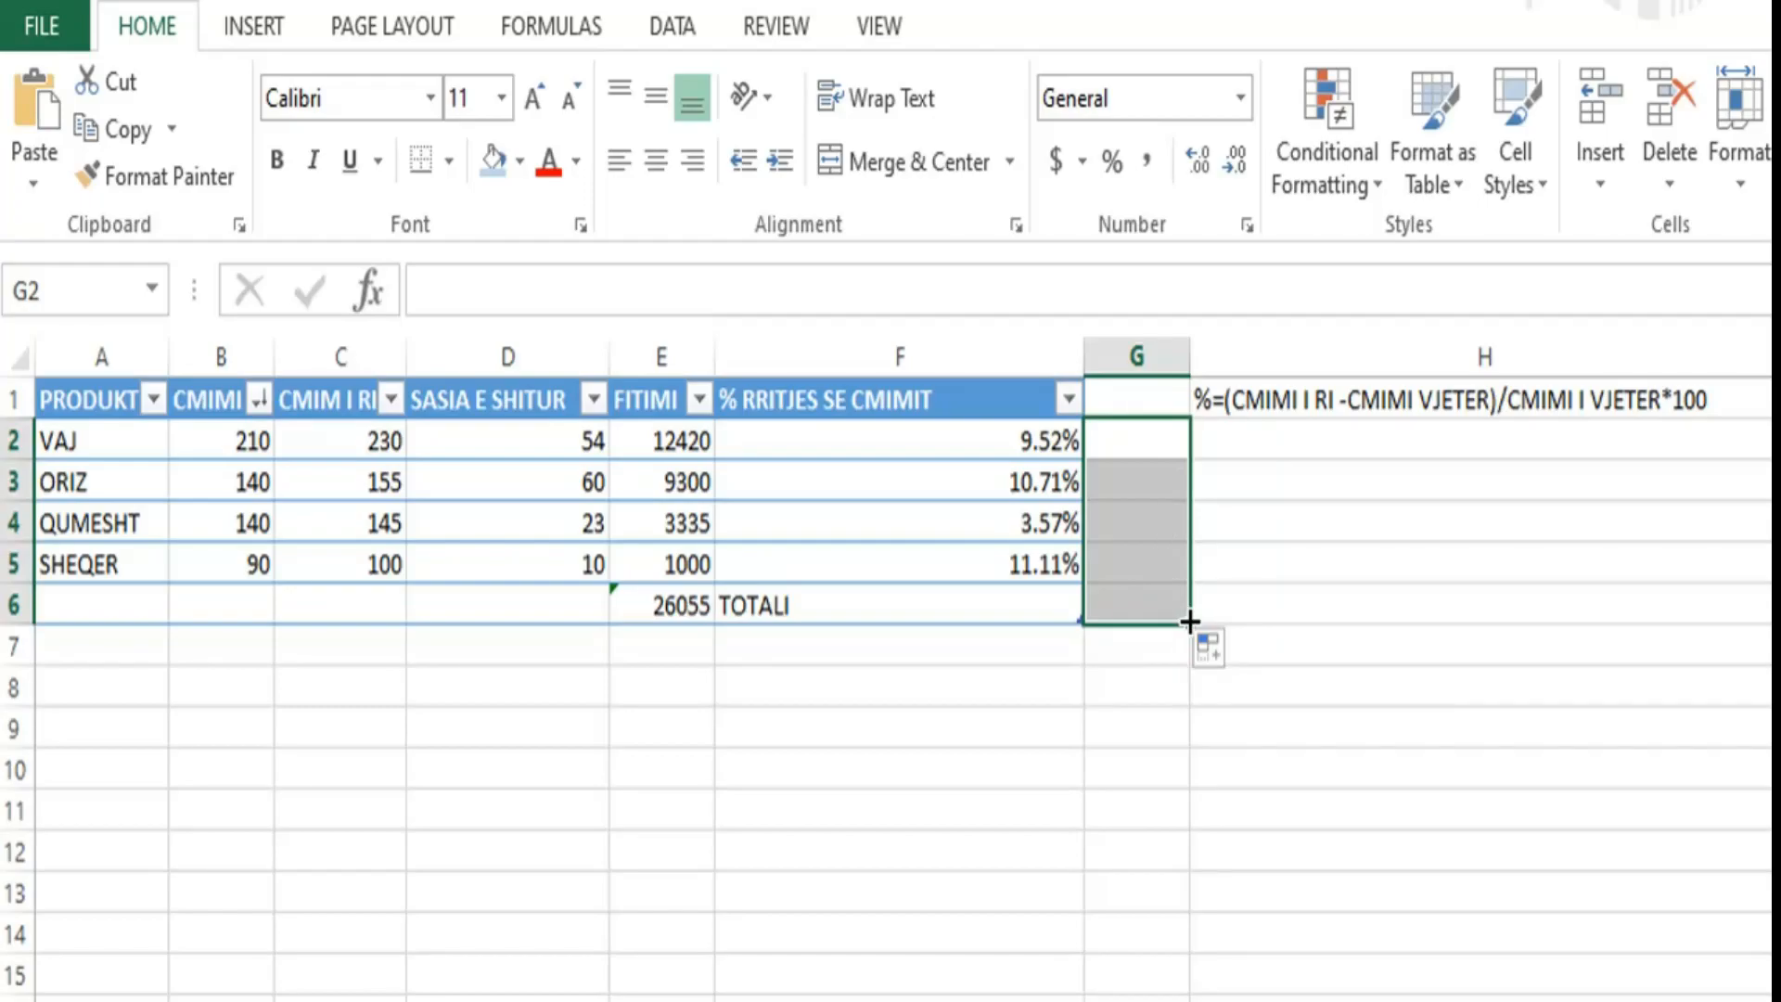